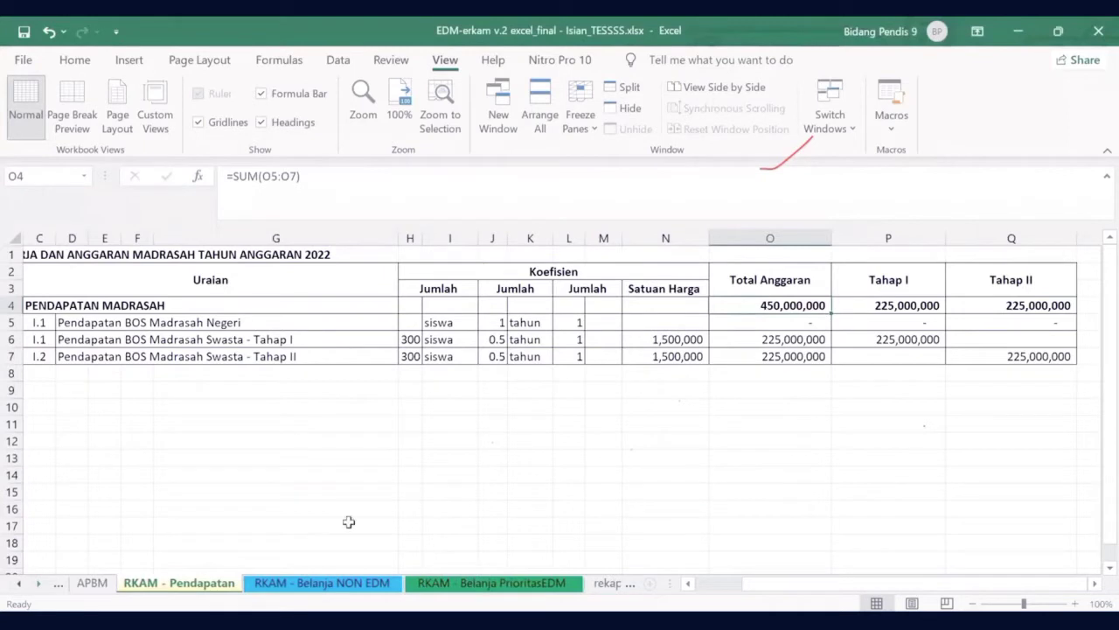
- Look over the RKAM - Belanja NON EDM and RKAM - Belanja PrioritasEDM sheets, ending on the NON EDM sheet
left_click(418, 508)
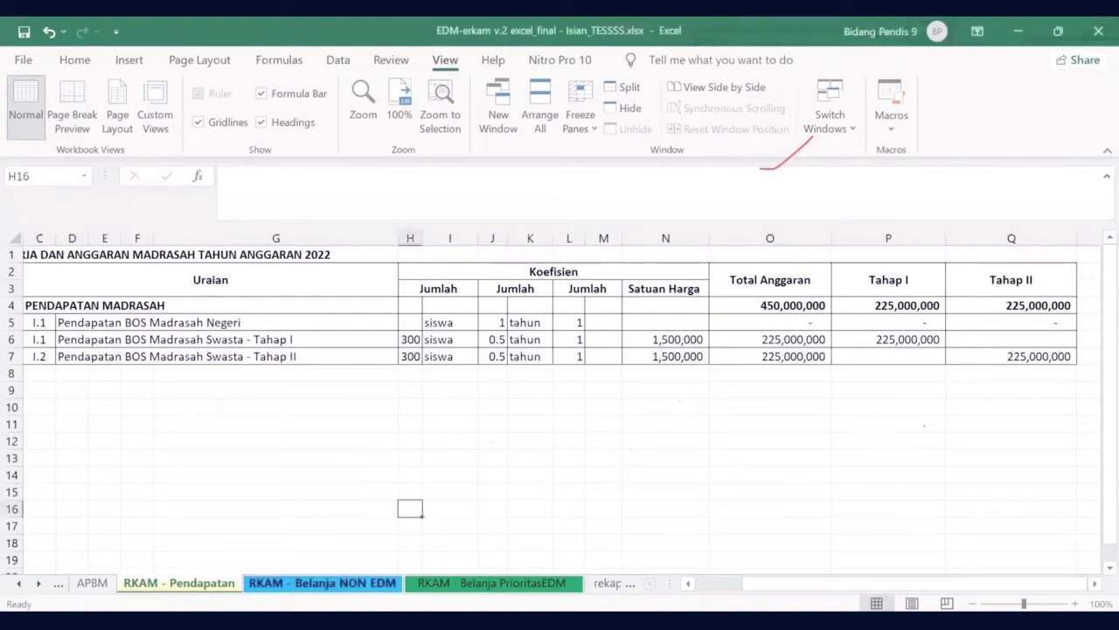
key("ctrl+Page_Down")
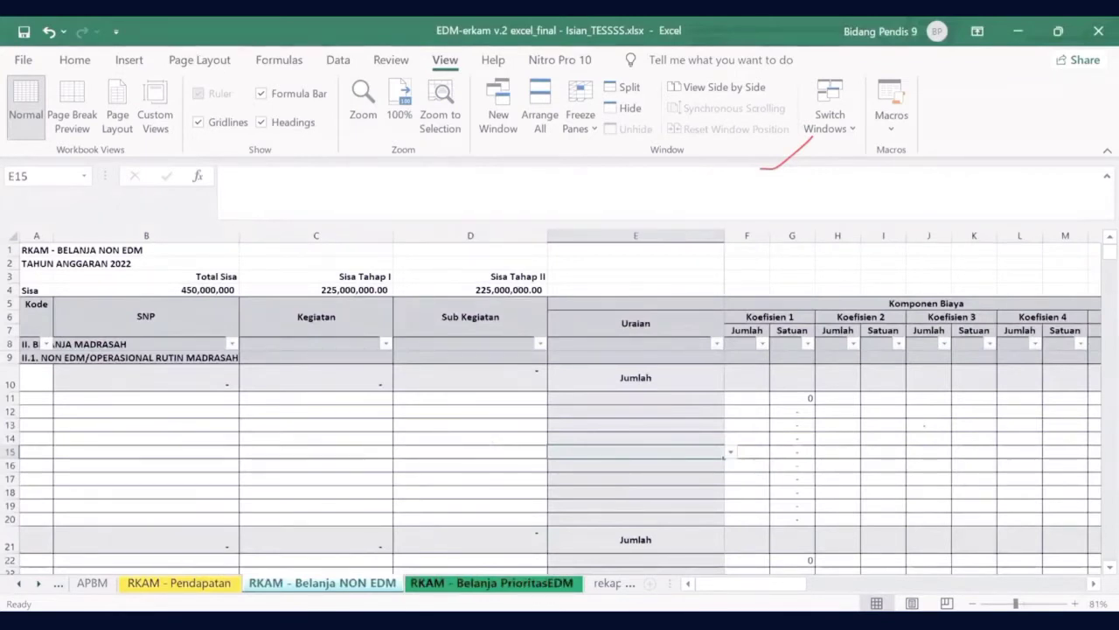
key("ctrl+Page_Down")
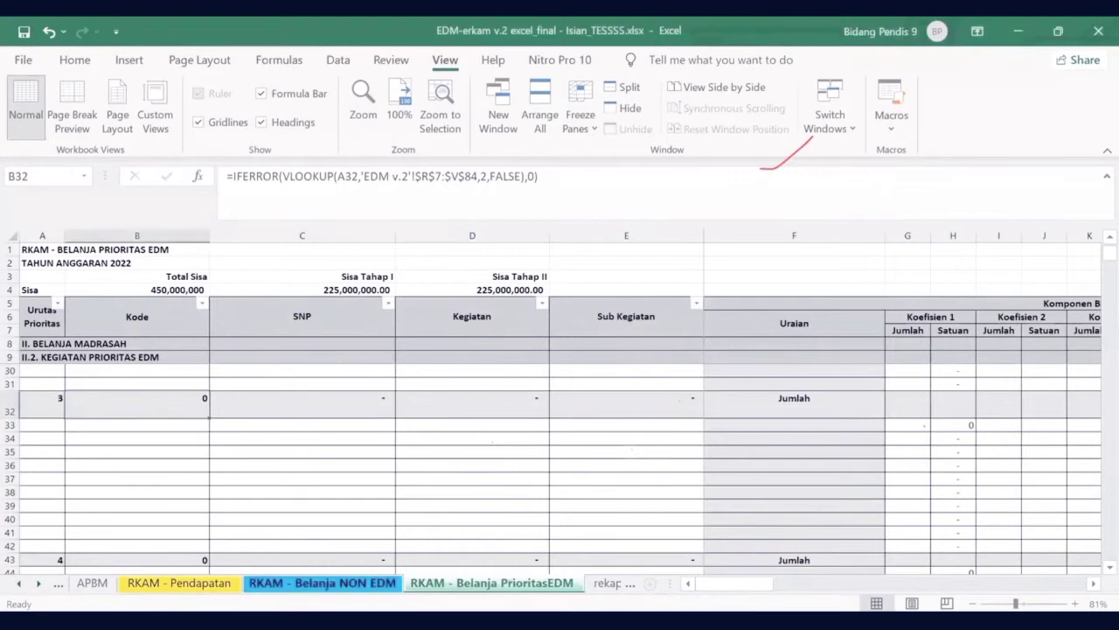
key("ctrl+Page_Up")
key("ctrl+Page_Down")
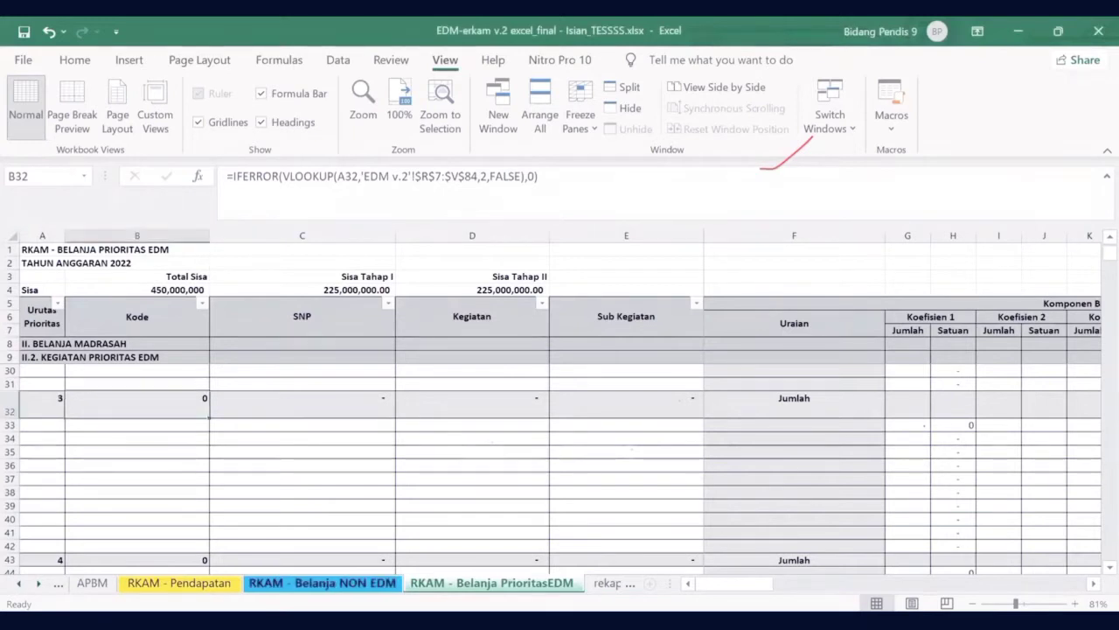
key("ctrl+Page_Up")
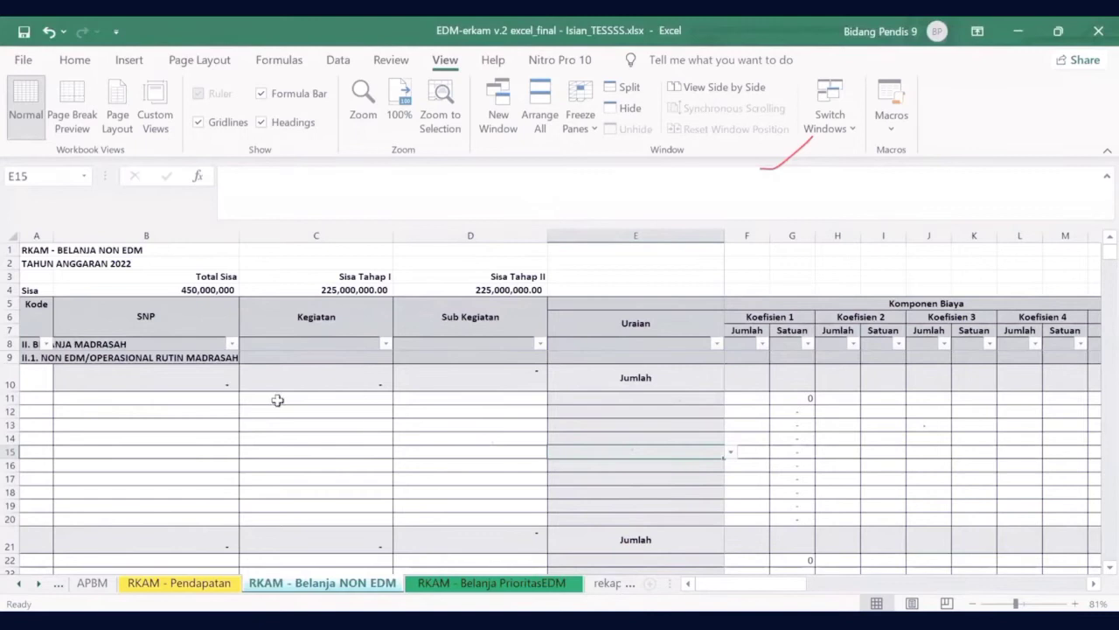
- Examine the layout of the repeating expense blocks on the NON EDM sheet, from the code cells A10 and A21 through the lower rows
left_click(46, 385)
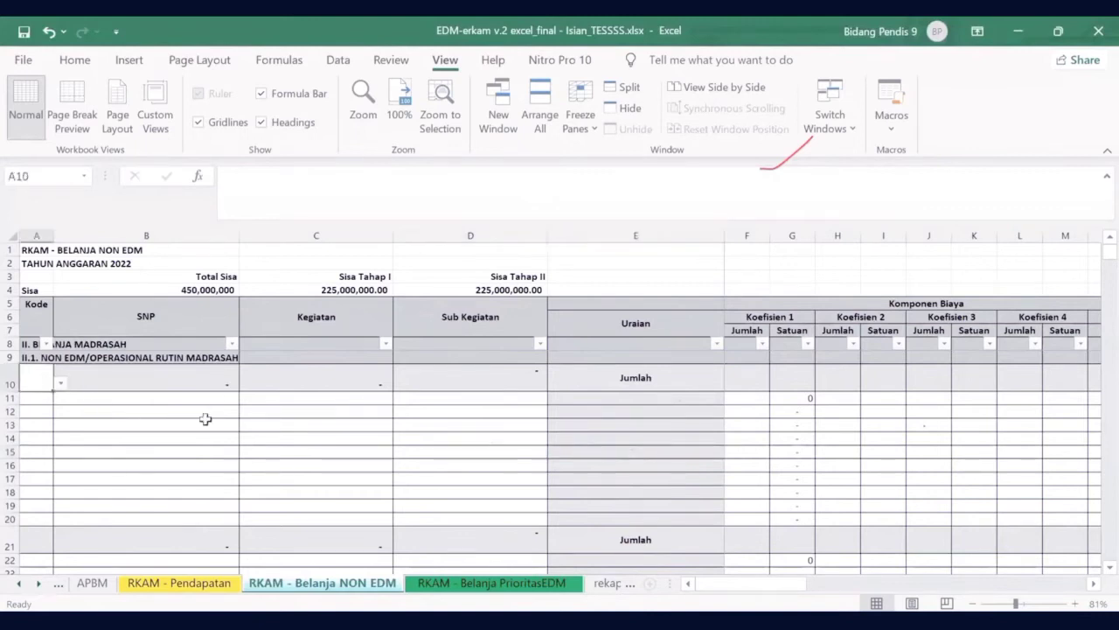
left_click(209, 419)
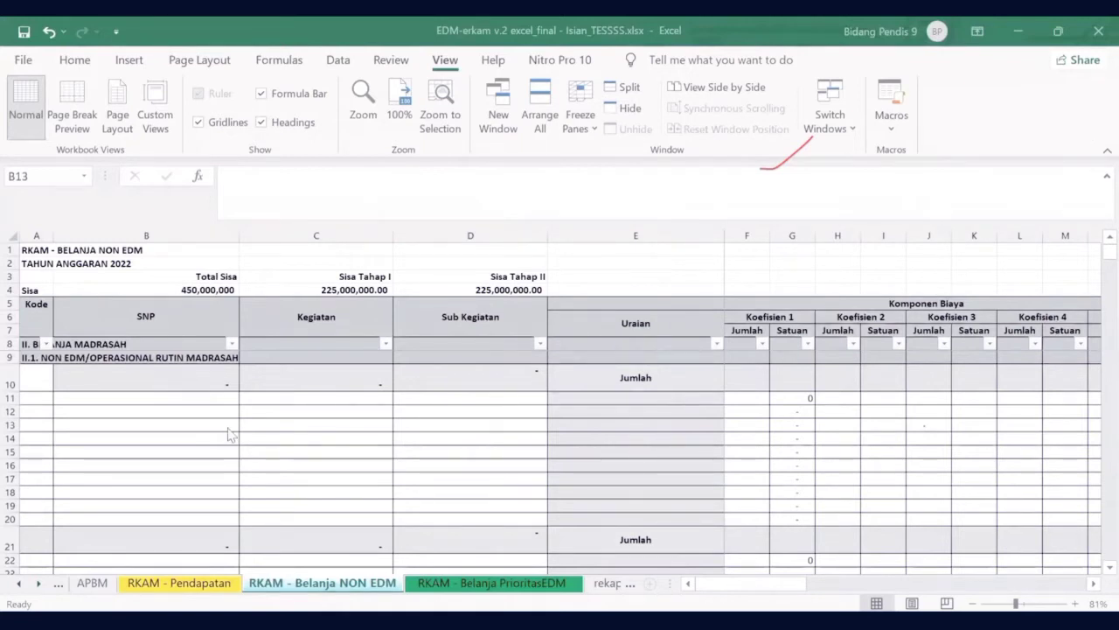
left_click(106, 399)
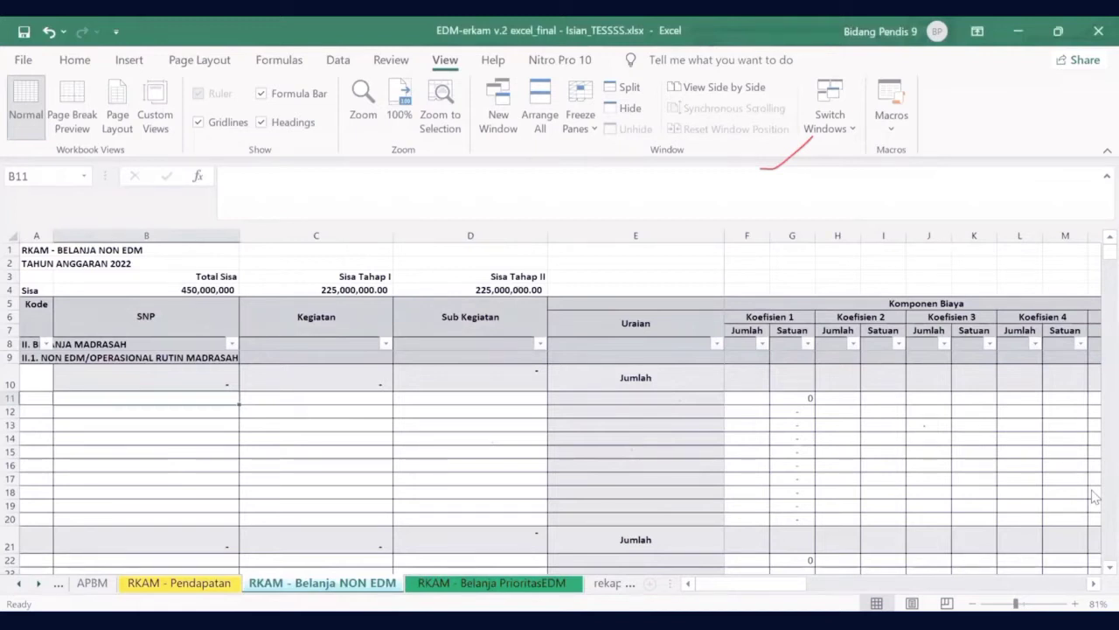
scroll(1095, 495, "down", 14)
scroll(1096, 496, "down", 20)
scroll(1095, 495, "down", 20)
scroll(1095, 496, "down", 20)
scroll(1095, 269, "up", 20)
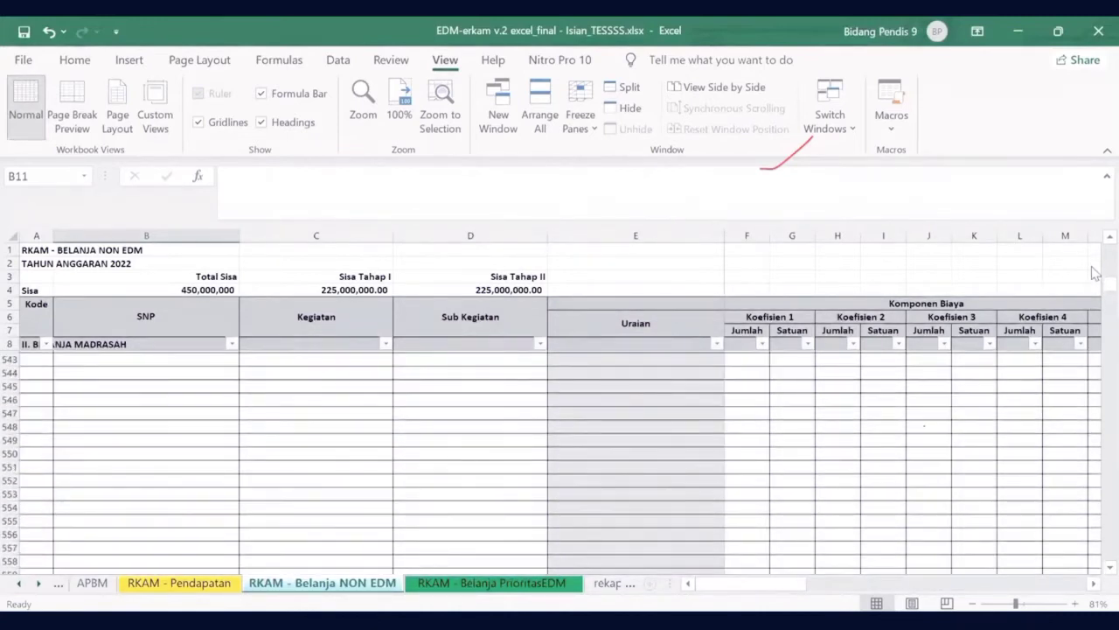
scroll(1096, 275, "up", 3)
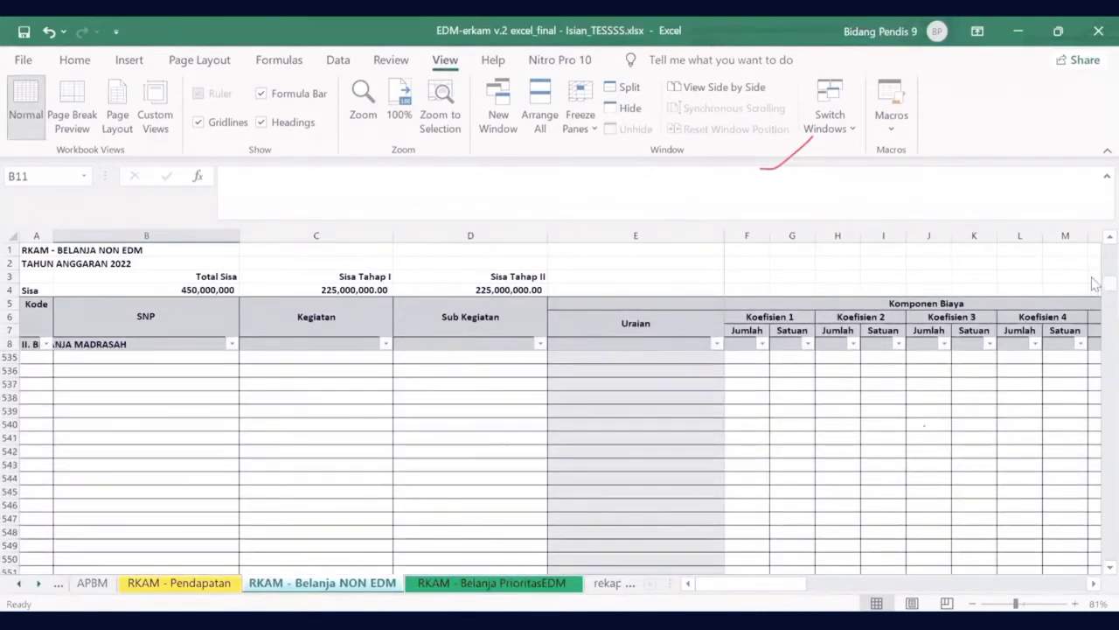
left_click_drag(1093, 282, 1094, 241)
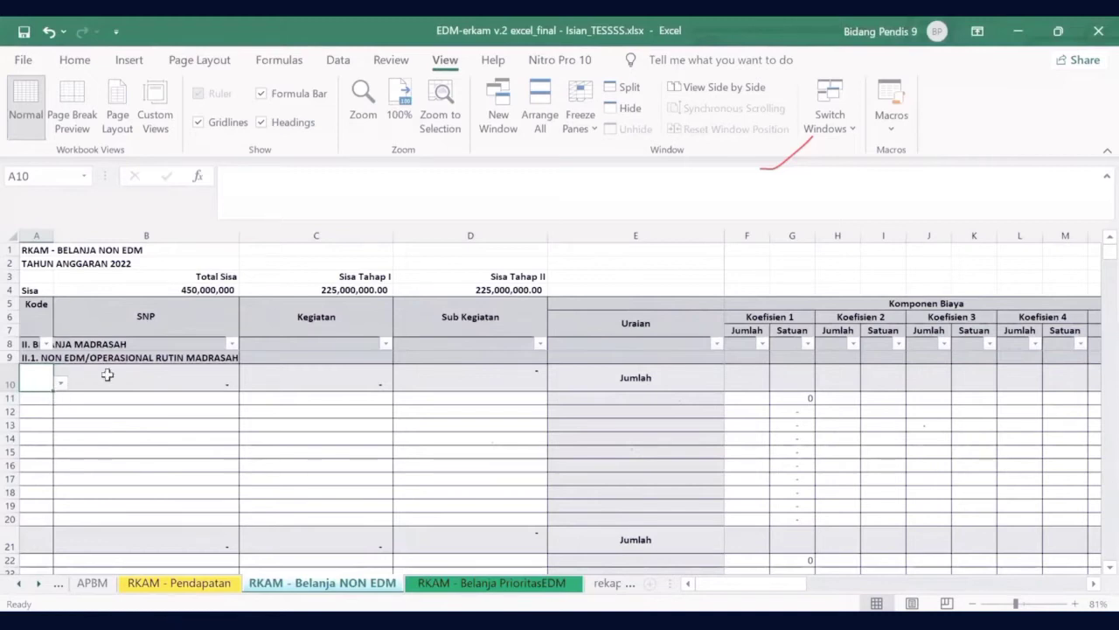
left_click(30, 536)
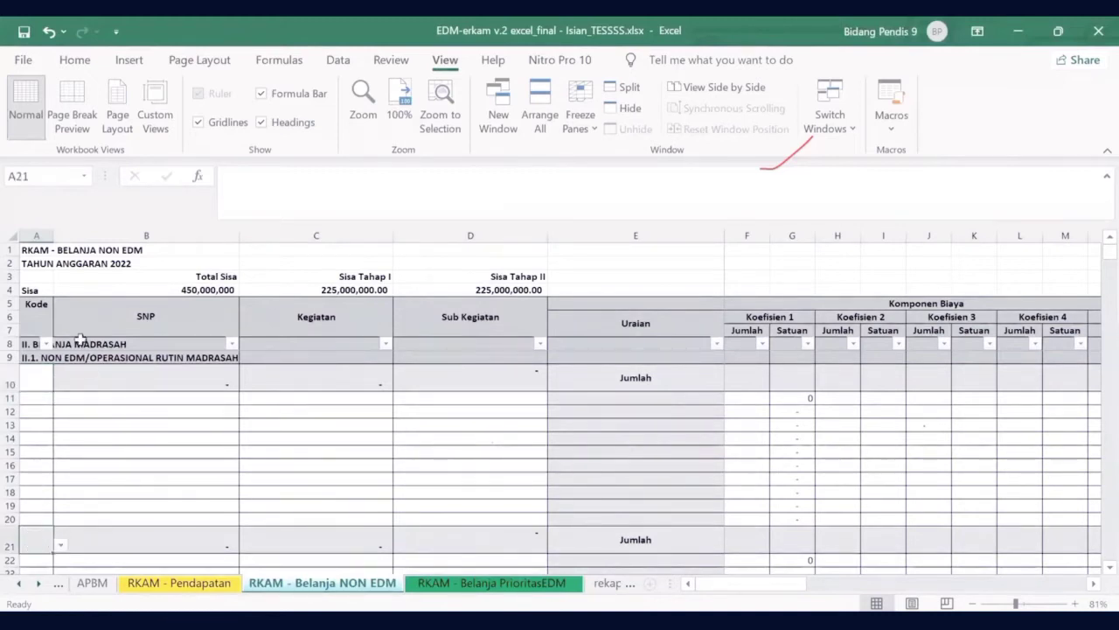
- Choose code 1.1.1 for the first expense block in cell A10 and review the other codes offered
left_click(37, 381)
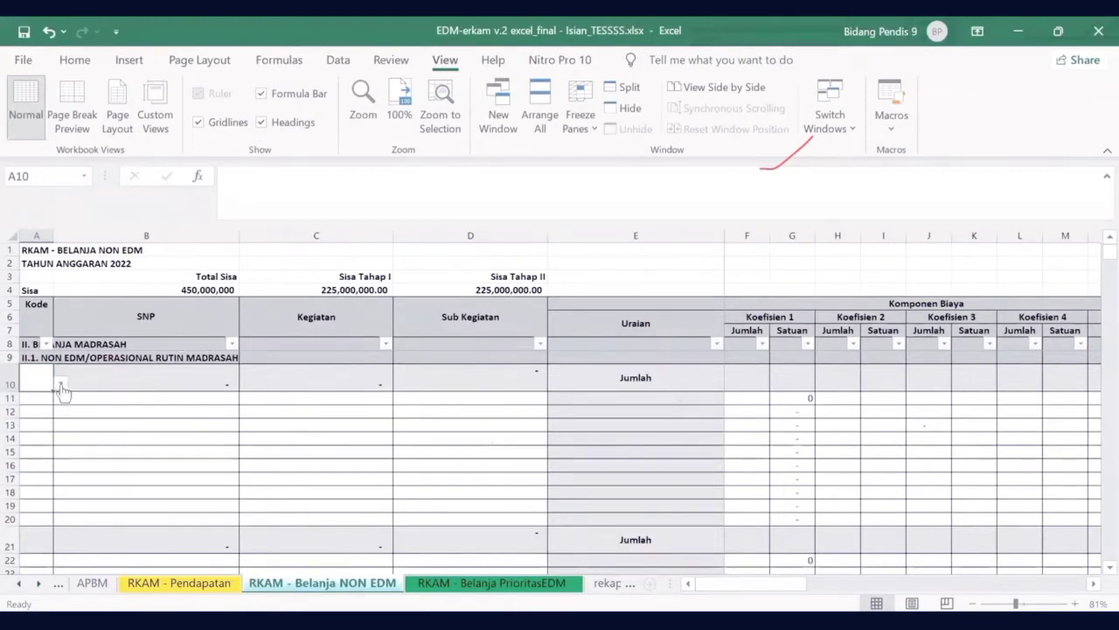
left_click(62, 385)
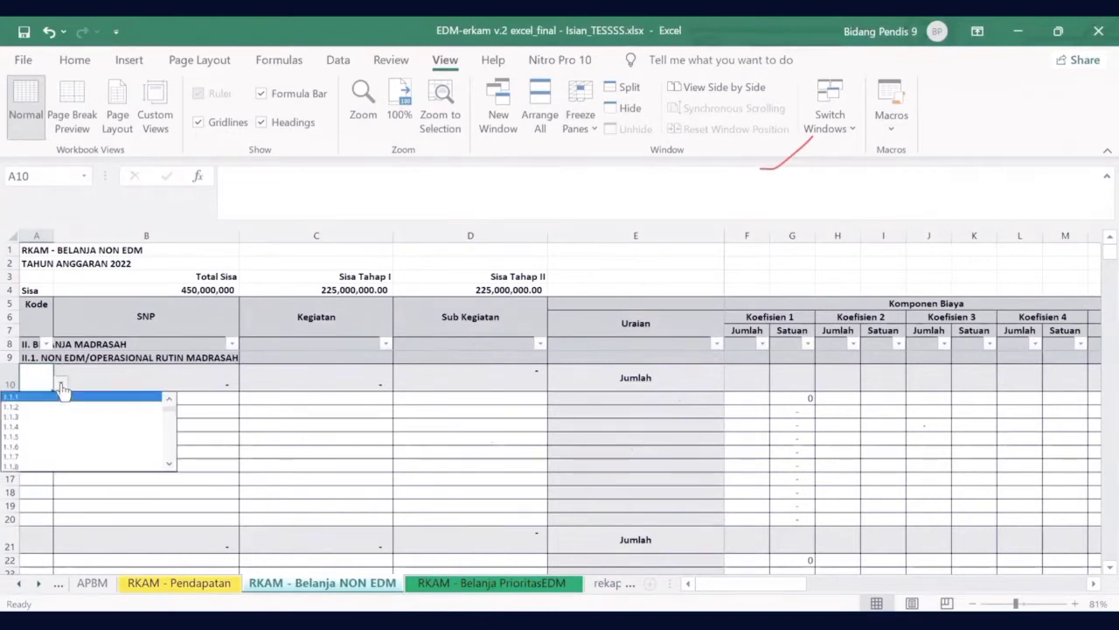
left_click(53, 399)
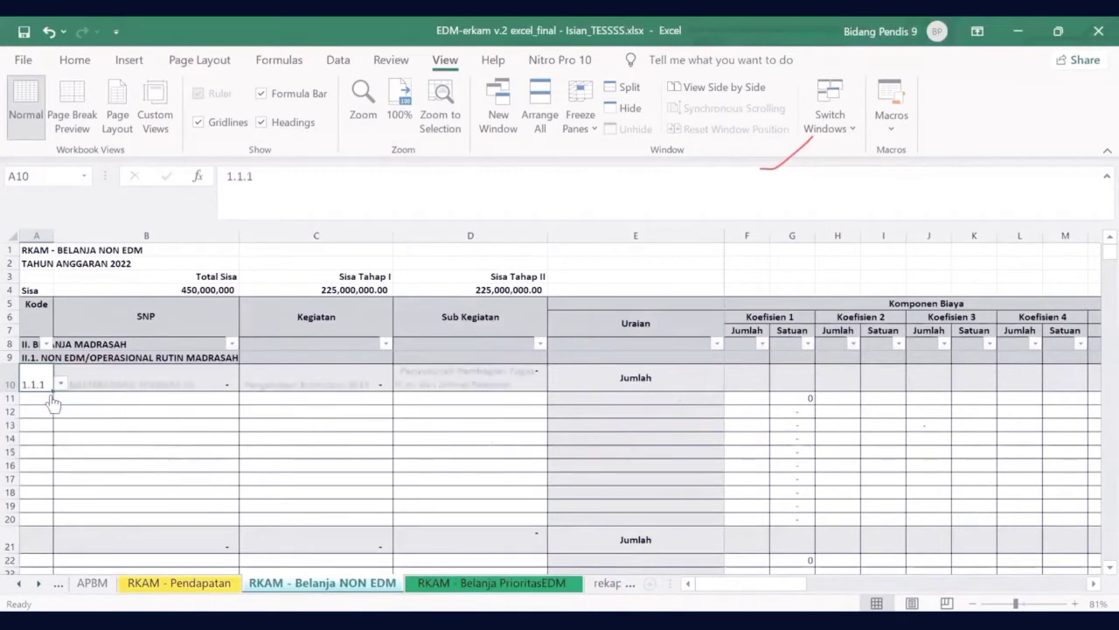
left_click(61, 386)
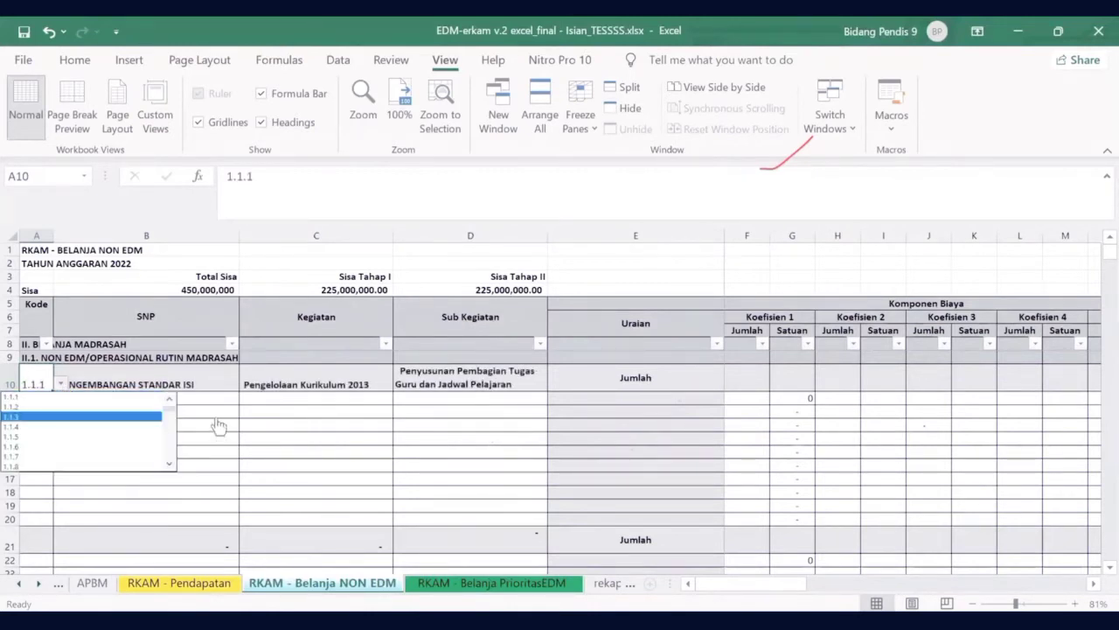
key("Escape")
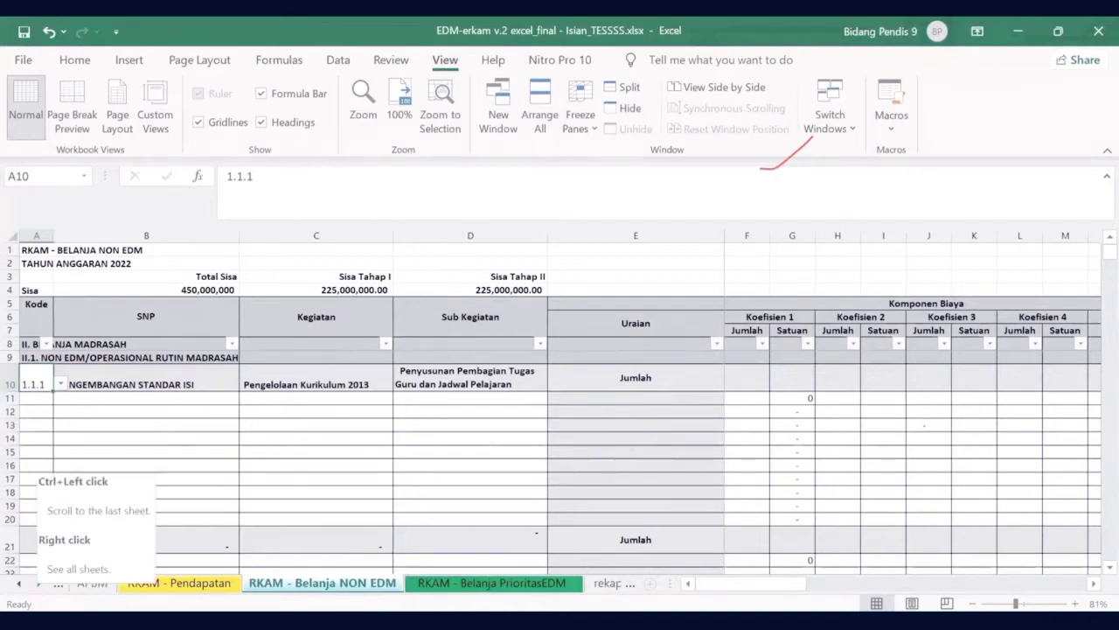
- Bring the workbook's last sheet tabs into view, including daftar sub kegiatan
left_click(38, 583)
left_click(39, 583)
left_click(39, 582)
left_click(38, 582)
left_click(230, 582)
left_click(403, 582)
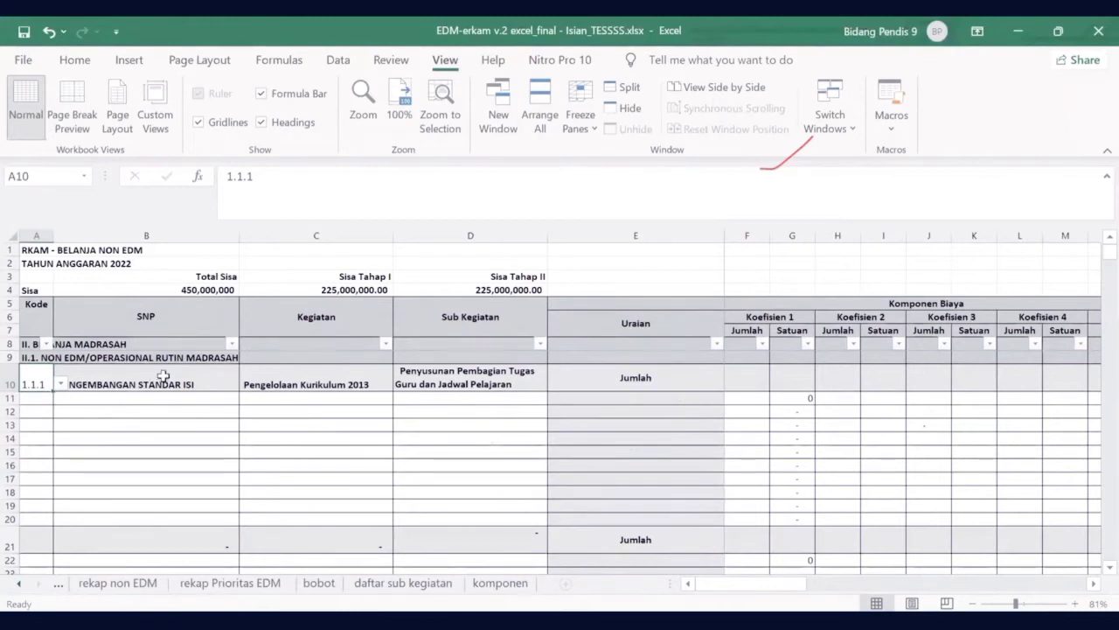
- Clear the Kode entry in cell A10
key("alt+Down")
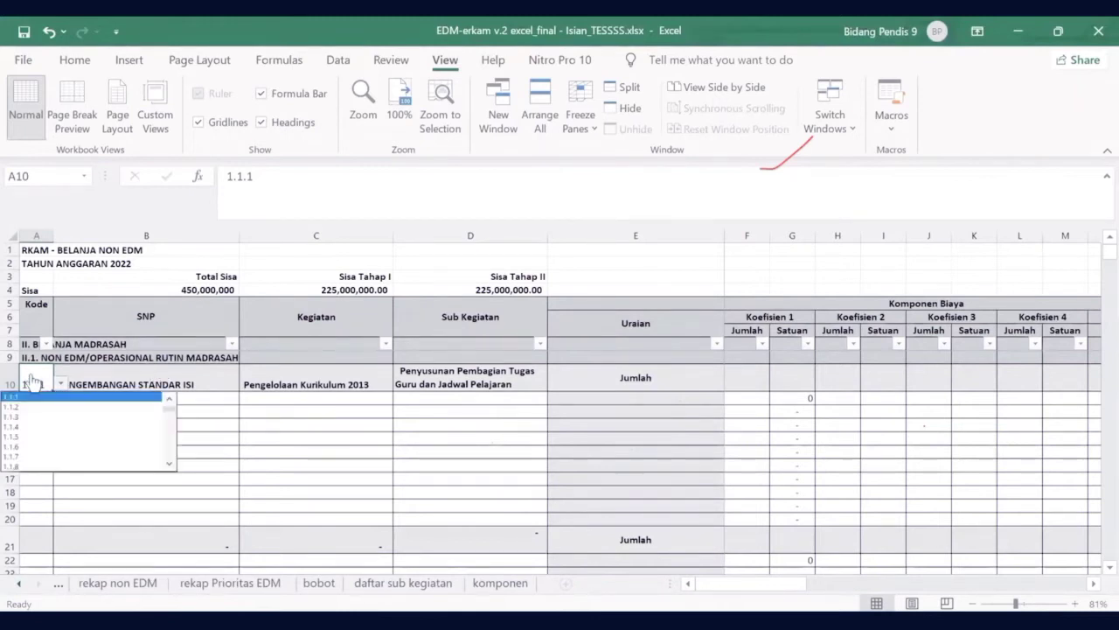
key("Escape")
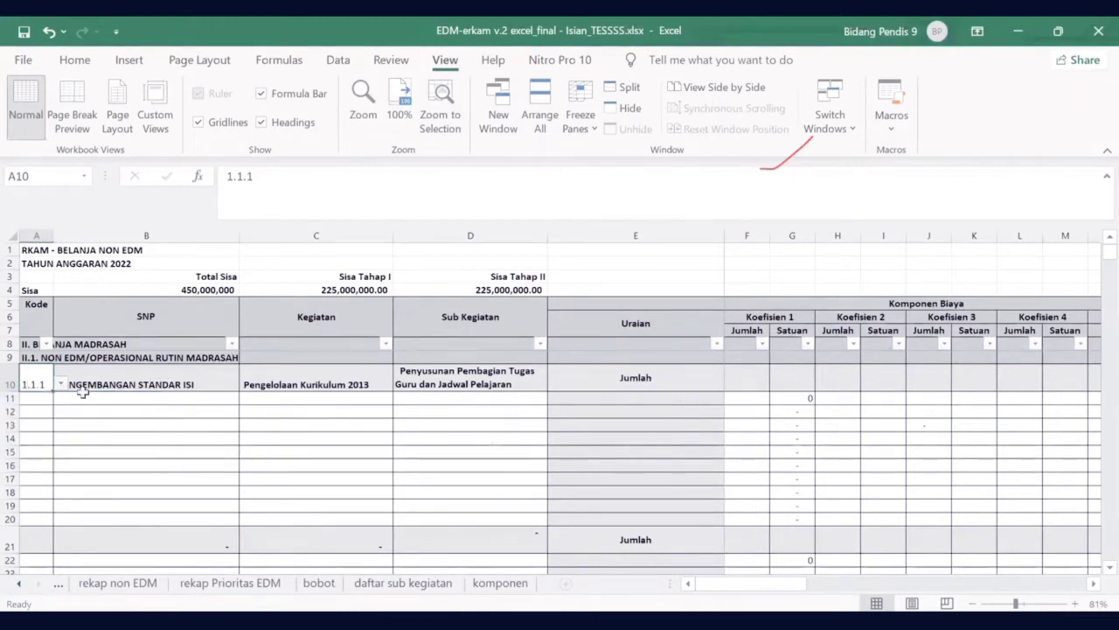
key("Delete")
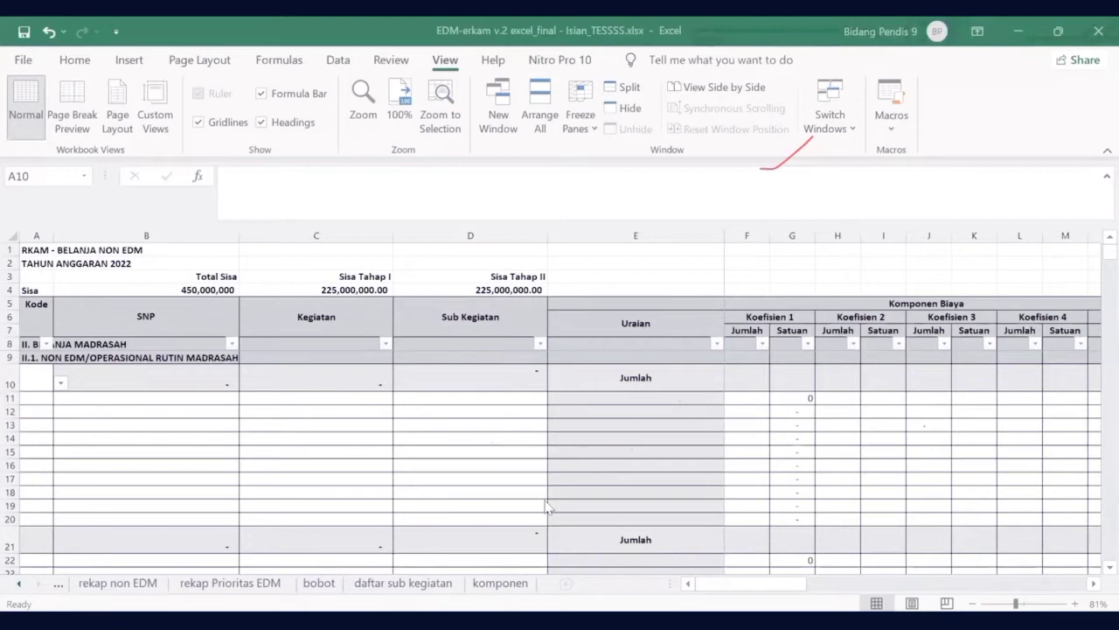
- Open the daftar sub kegiatan sheet and look through the sub-activities down to the school management development entries
left_click(439, 584)
left_click(528, 368)
key("ctrl+z")
key("ctrl+z")
key("Down")
key("Down")
key("Down")
key("Down")
key("Down")
key("Down")
key("Down")
key("Down")
key("Down")
key("Down")
key("Down")
key("Down")
key("Down")
key("Down")
key("Down")
key("Down")
key("Down")
key("Down")
key("Down")
key("Down")
key("Down")
key("Down")
key("Down")
key("Down")
key("Down")
key("Down")
key("Down")
key("Down")
key("Down")
key("Down")
key("Down")
key("Down")
key("Down")
key("Down")
key("Down")
key("Down")
key("Down")
key("Down")
key("Down")
key("Down")
key("Up")
key("Up")
key("Up")
key("Up")
key("Up")
key("Up")
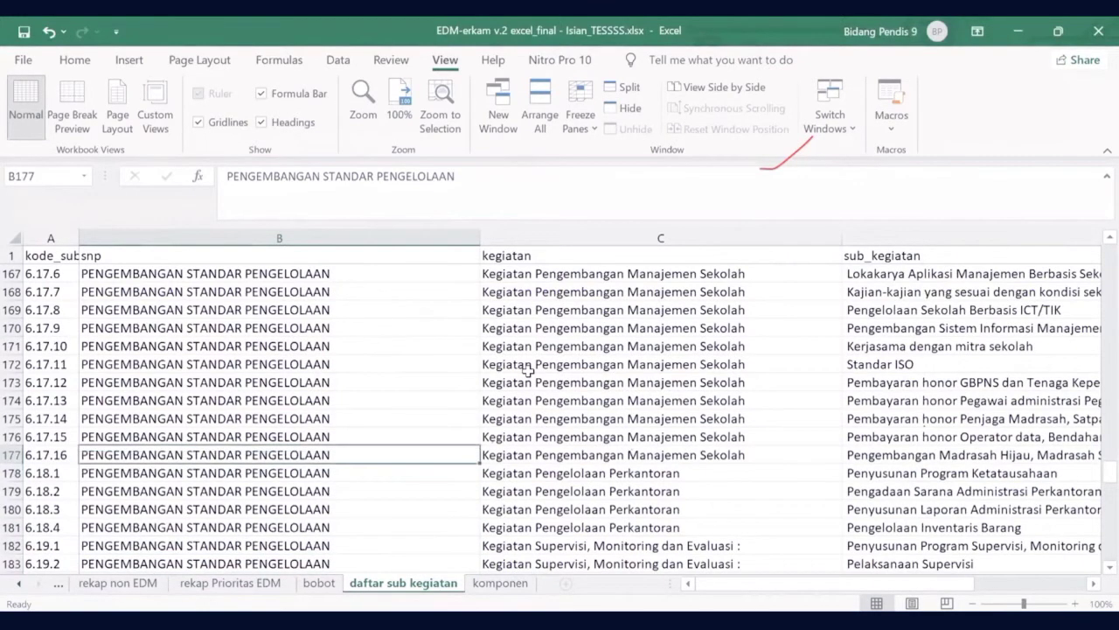
key("Right")
key("Right")
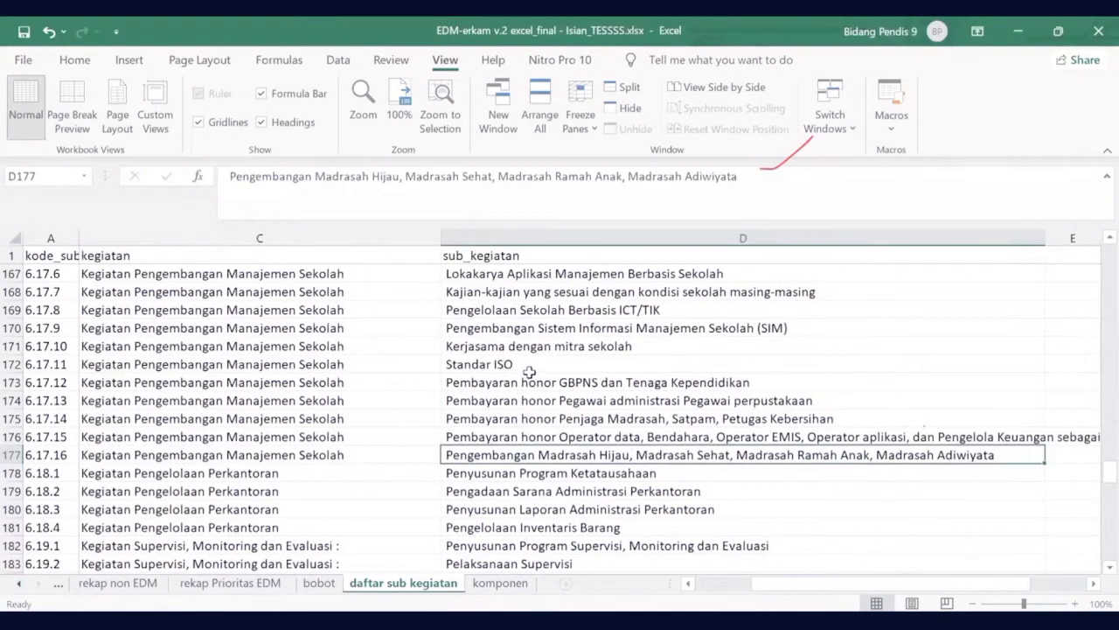
- Look through the office management, supervision, public relations and school finance administration activities in the list
key("Left")
key("Down")
key("Down")
key("Down")
key("Down")
key("Down")
key("Down")
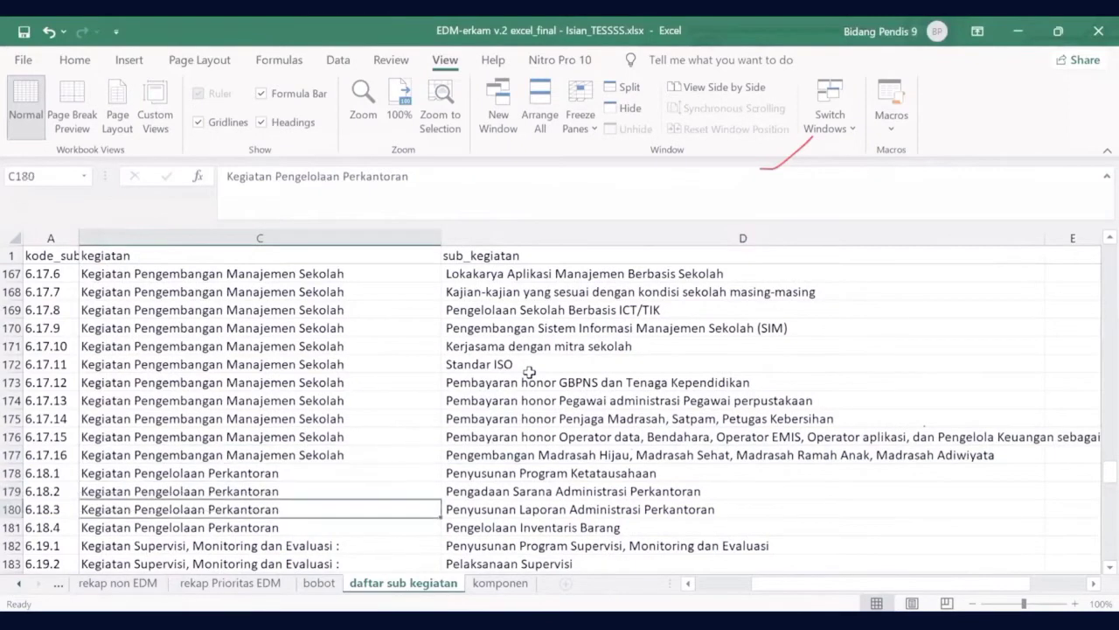
key("Down")
key("Down")
key("Down")
key("Down")
key("Down")
key("Down")
key("Down")
key("Down")
key("Down")
key("Down")
key("Down")
key("Down")
key("Down")
key("Down")
key("Down")
key("Down")
key("Down")
key("Down")
key("Down")
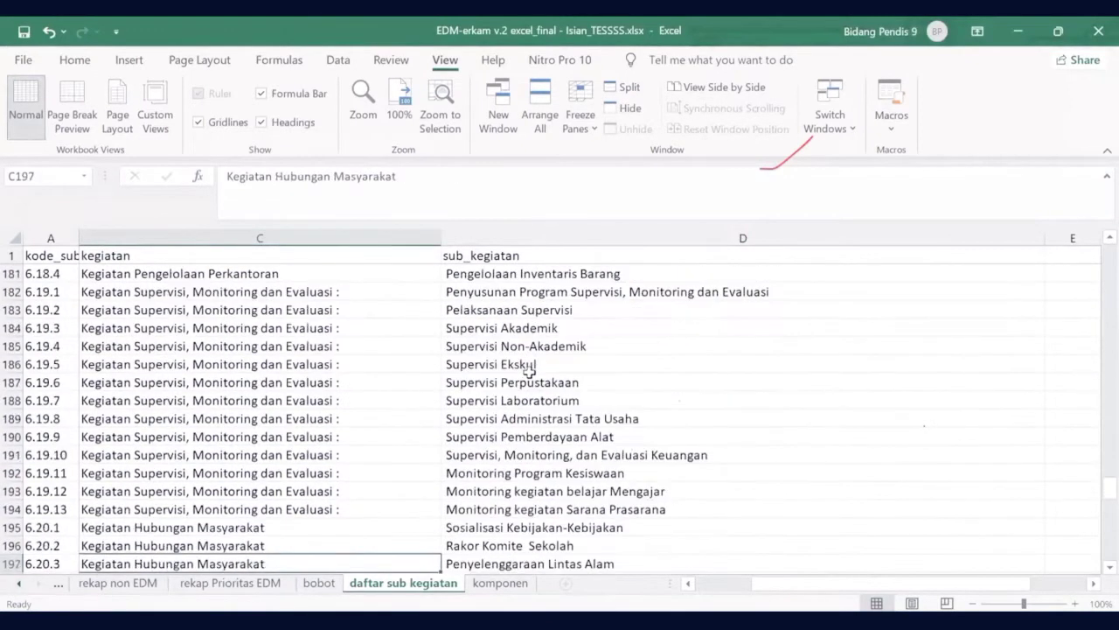
key("Down")
key("Down")
key("Down")
key("Down")
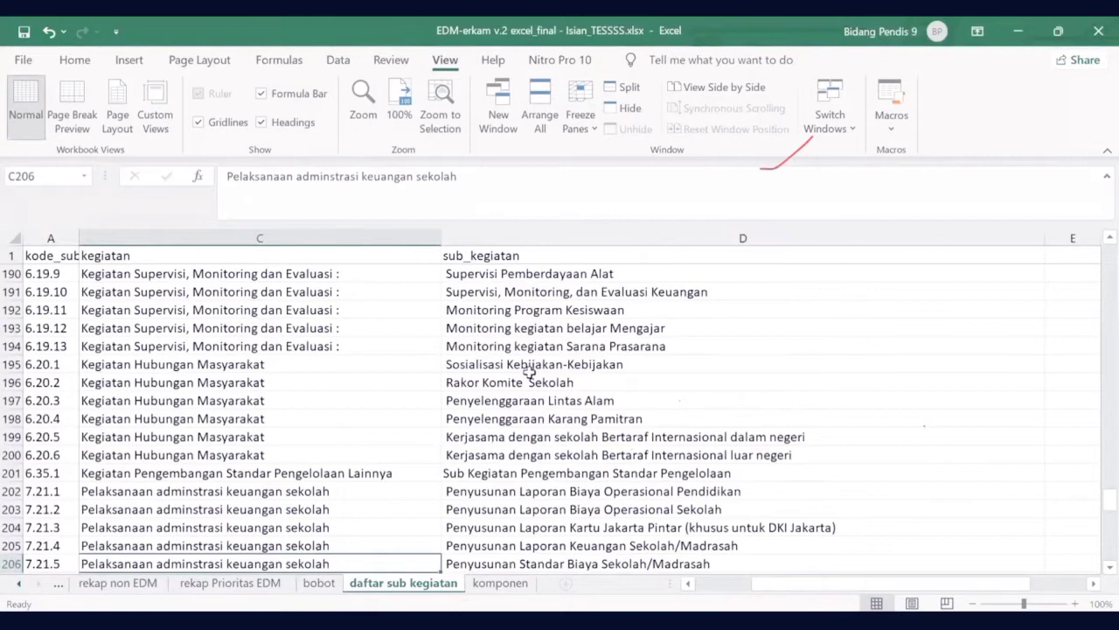
- Locate the Pembayaran tagihan listrik sub-activity and select its code 7.23.2 in cell A210
key("Down")
key("Down")
key("Down")
key("Down")
key("Down")
key("Down")
key("Down")
key("Down")
key("Down")
key("Up")
key("Up")
key("Up")
key("Up")
key("Up")
key("Up")
key("Right")
key("Down")
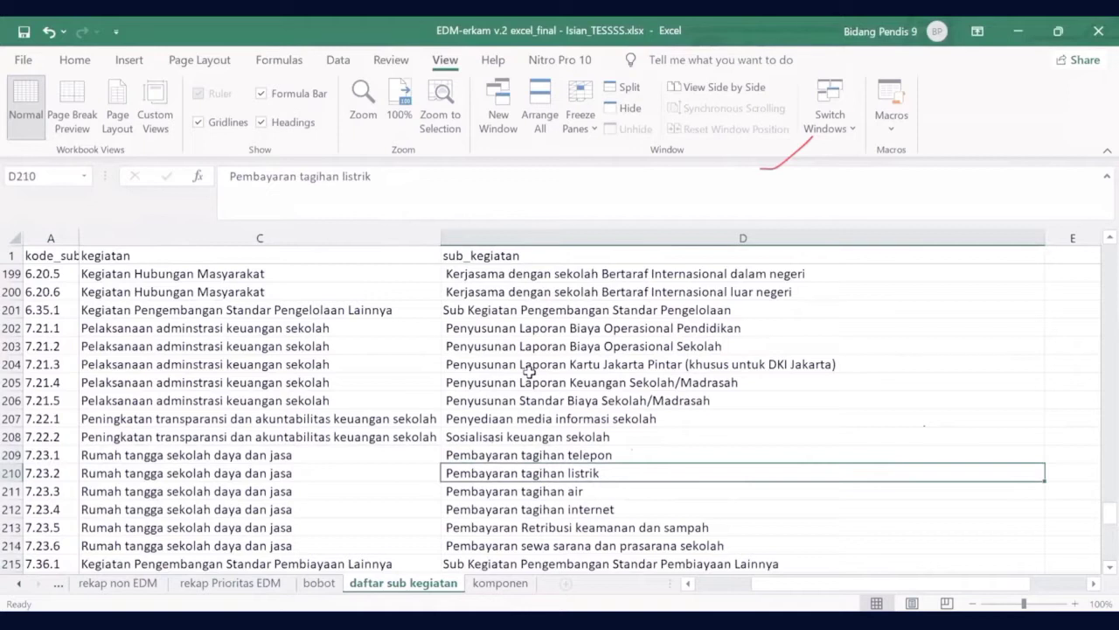
key("Left")
key("Left")
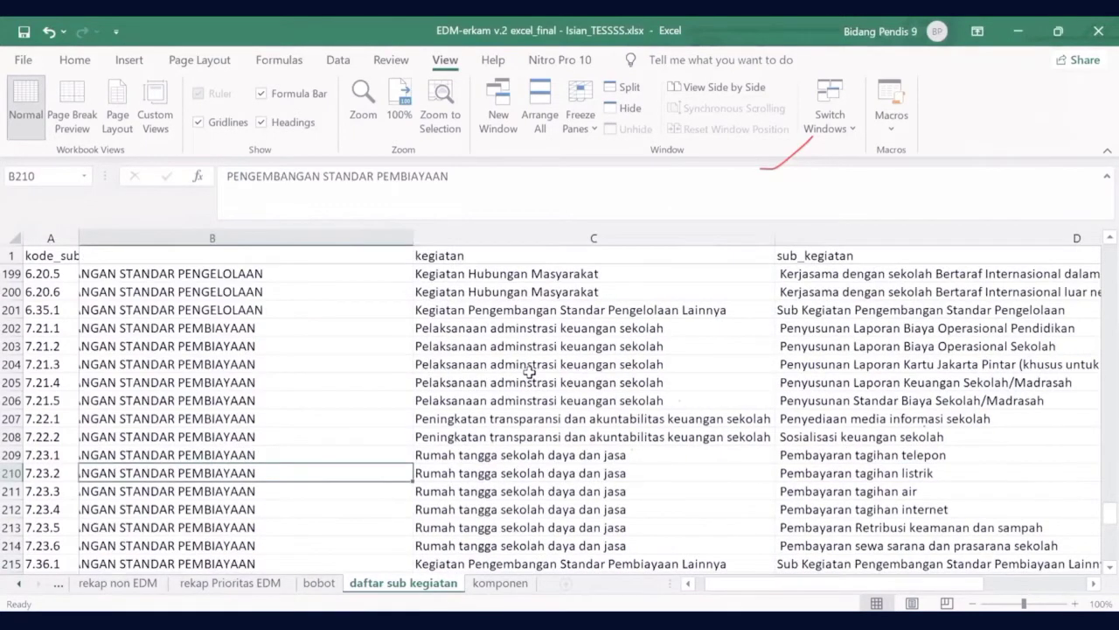
key("Left")
key("Right")
key("Left")
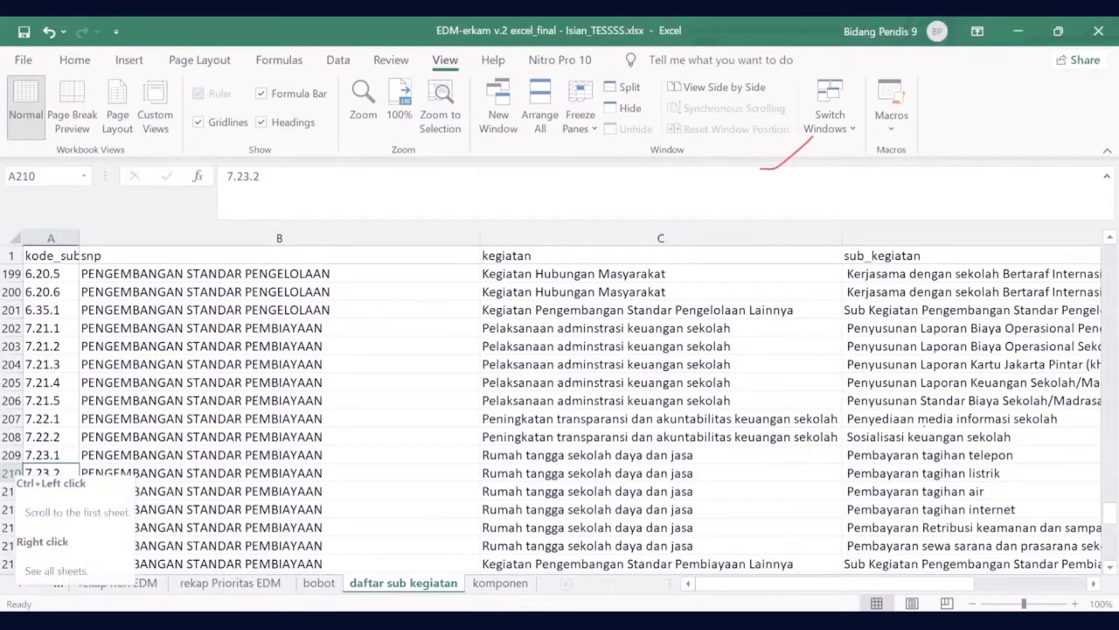
- Copy code 7.23.2 and paste it into cell A10 of the RKAM - Belanja NON EDM sheet
left_click(19, 583)
left_click(19, 583)
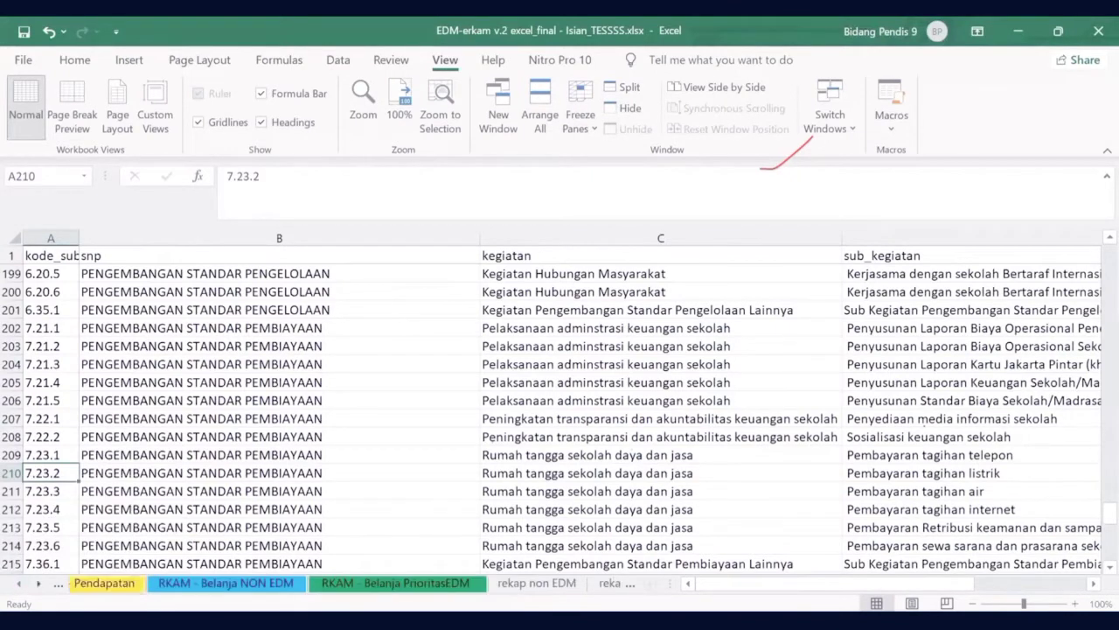
left_click(19, 582)
left_click(19, 583)
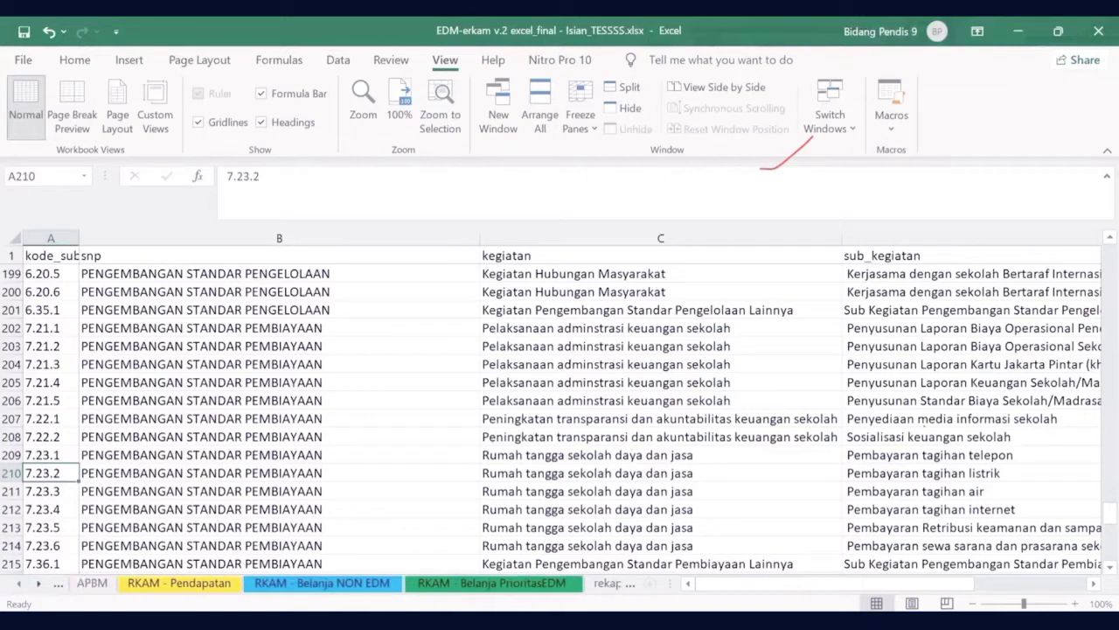
key("ctrl+c")
left_click(322, 582)
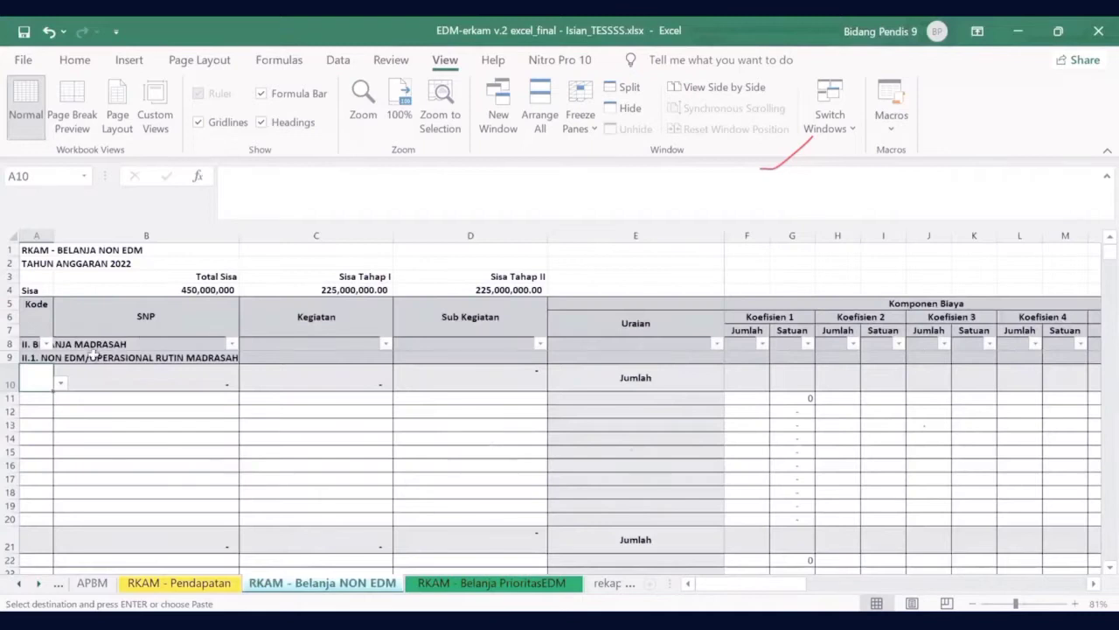
right_click(33, 377)
left_click(101, 252)
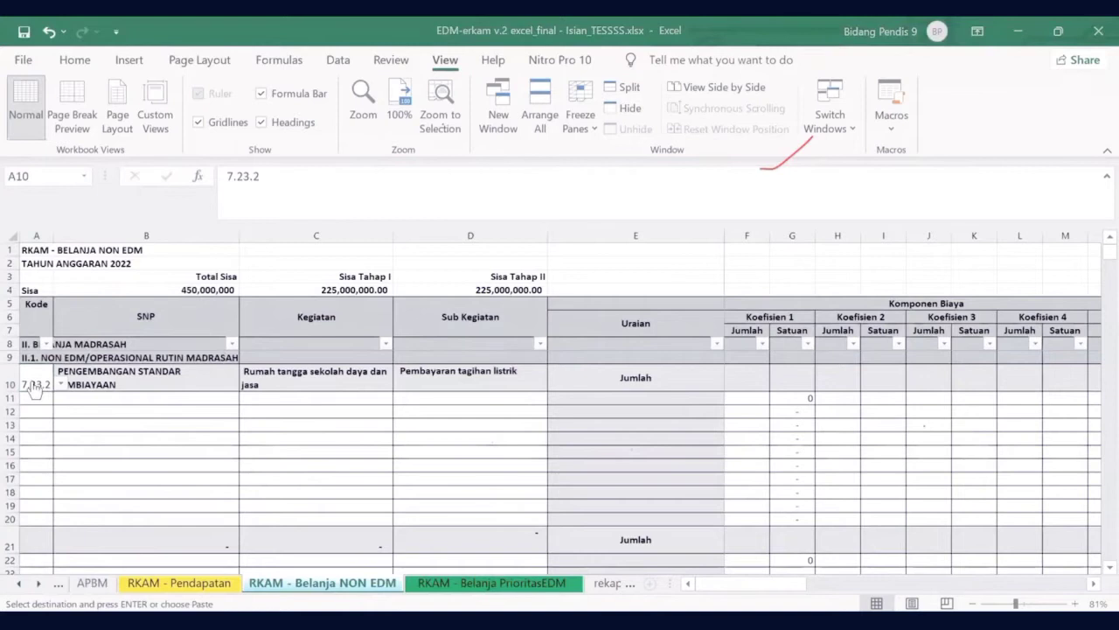
- Clear the Kode cell A10, re-enter code 7.23.2 manually, and check the list of available codes
key("Delete")
type("7")
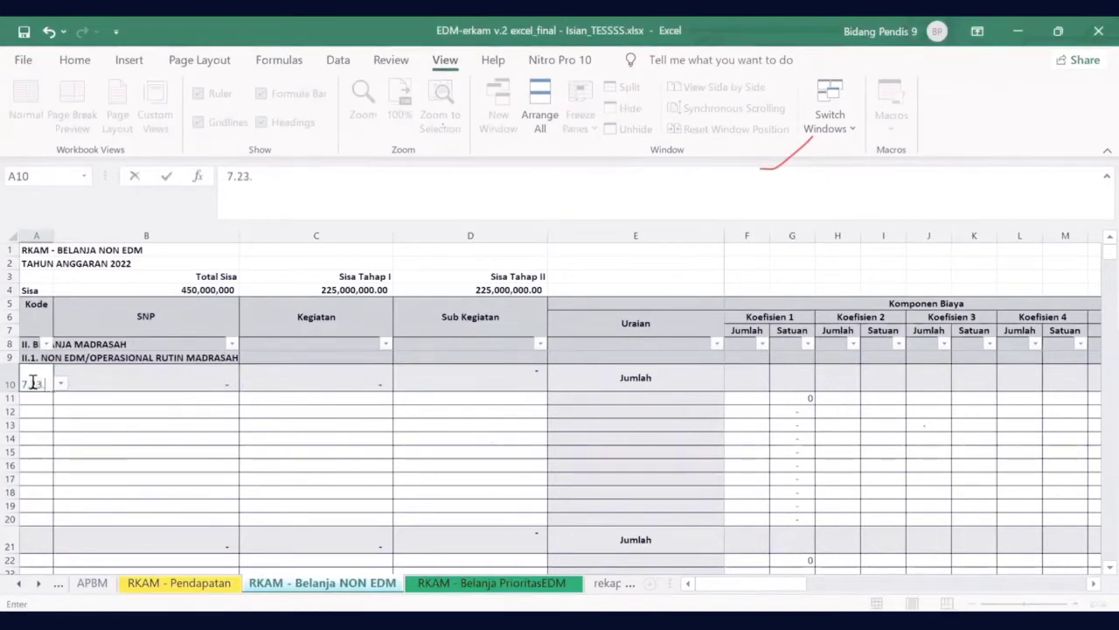
key("Return")
left_click(49, 385)
left_click(61, 385)
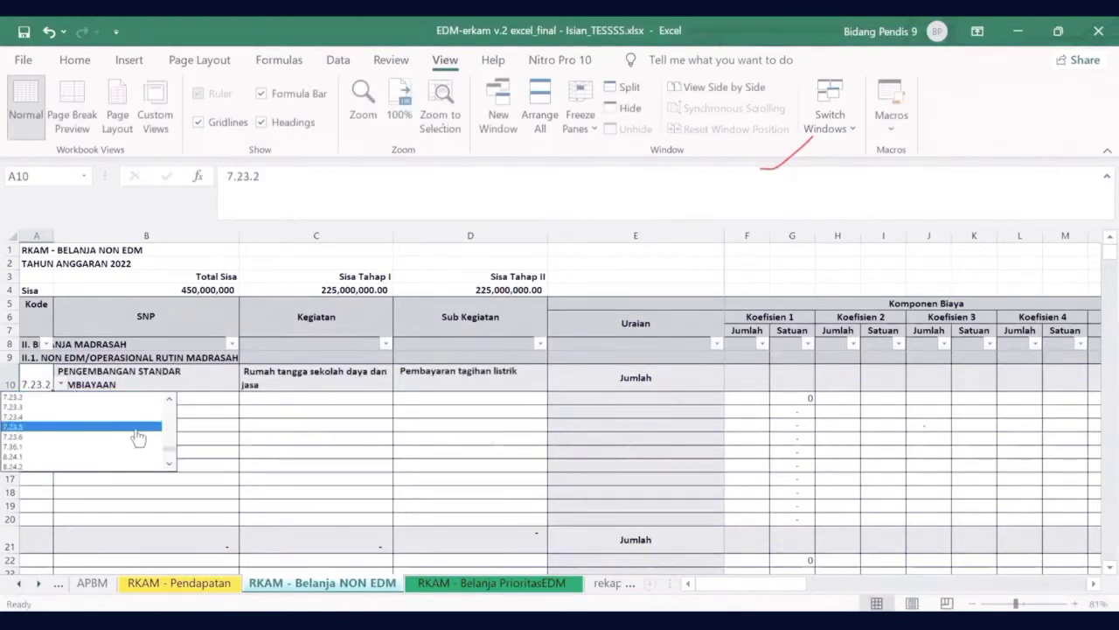
key("Escape")
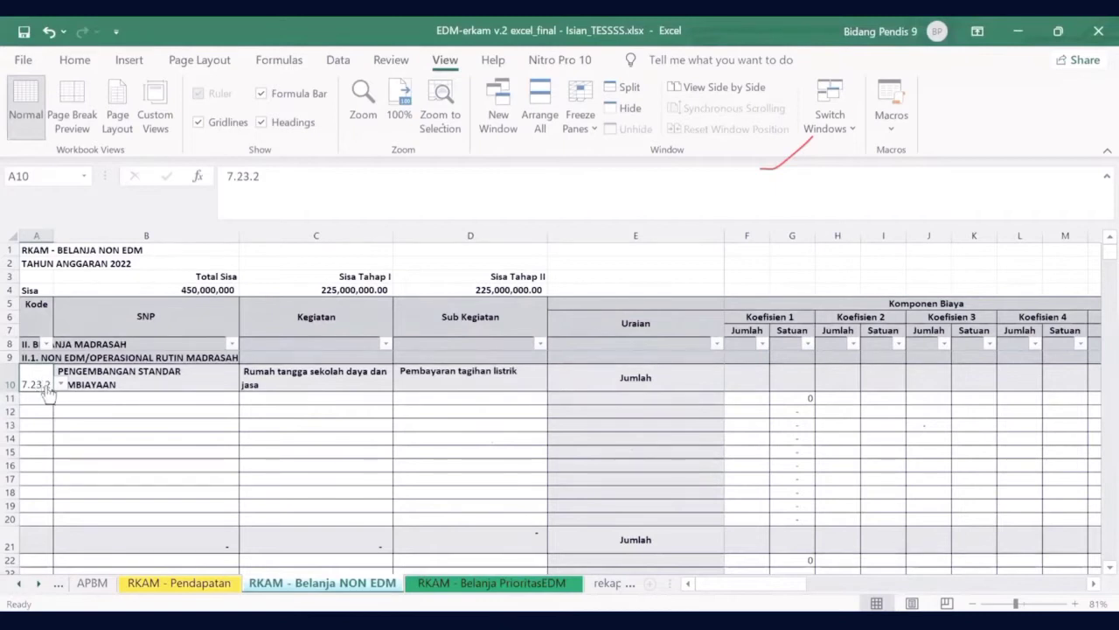
- Inspect the SNP, Kegiatan and Sub Kegiatan lookup cells in row 10, ending at the Uraian cell E11
left_click(192, 377)
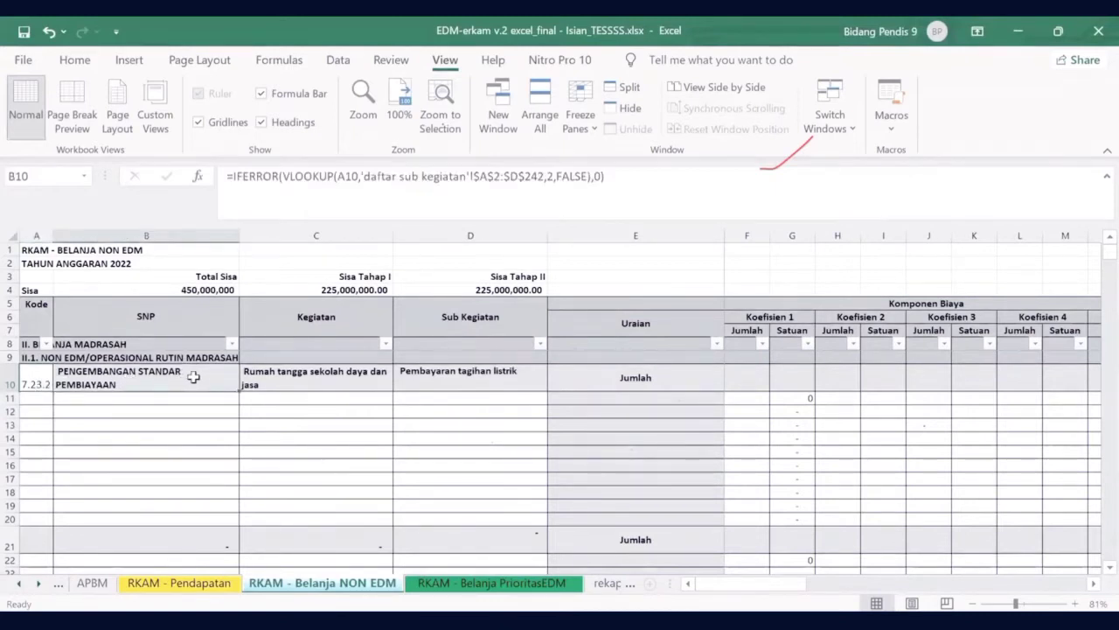
key("Right")
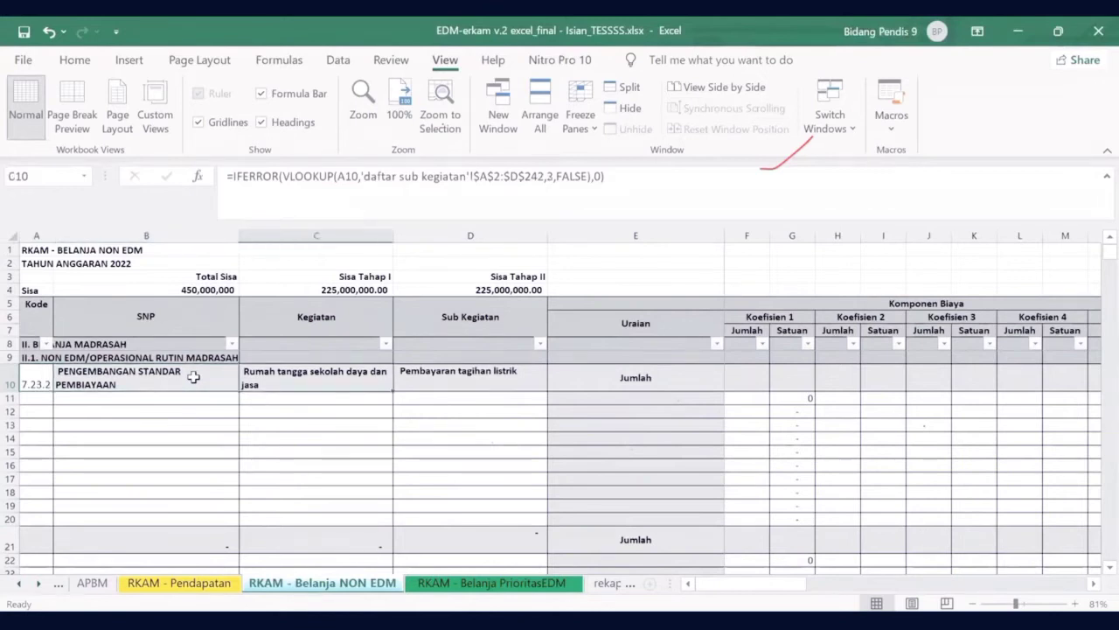
key("Right")
key("Right")
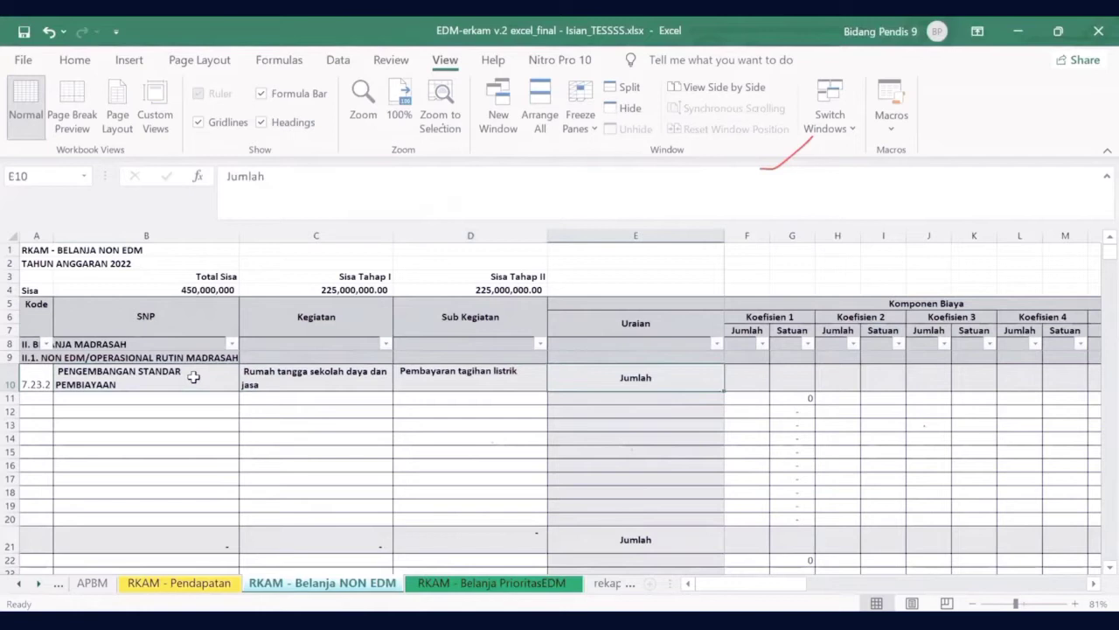
key("Down")
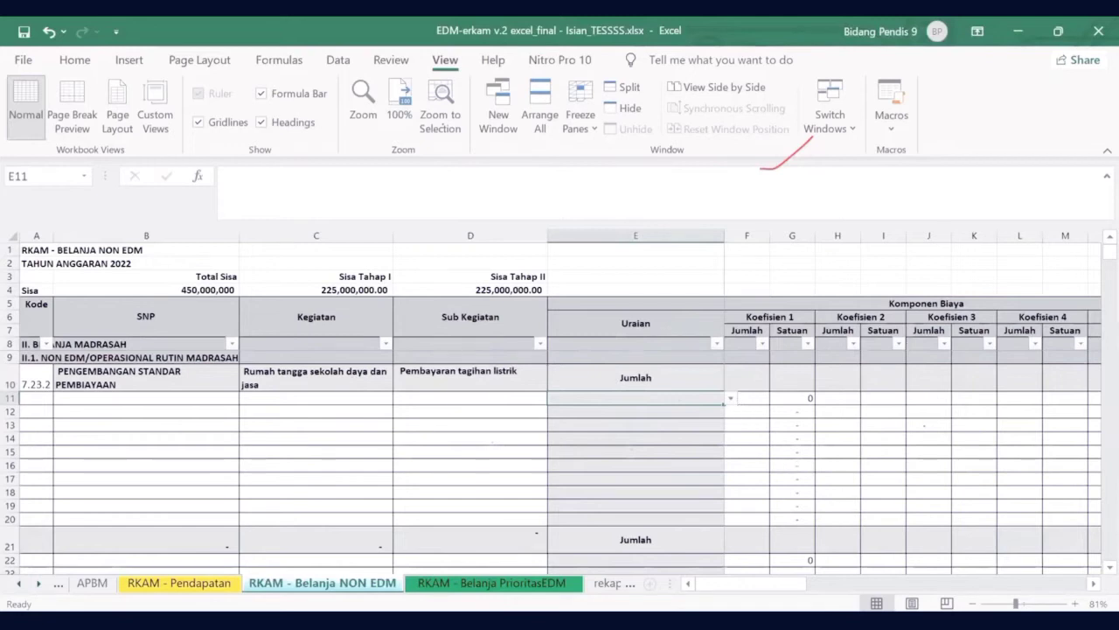
- Try to enter Komponen Biaya as free text in the Uraian cell E11
key("Right")
left_click(642, 397)
type("komponen Biaya")
key("Return")
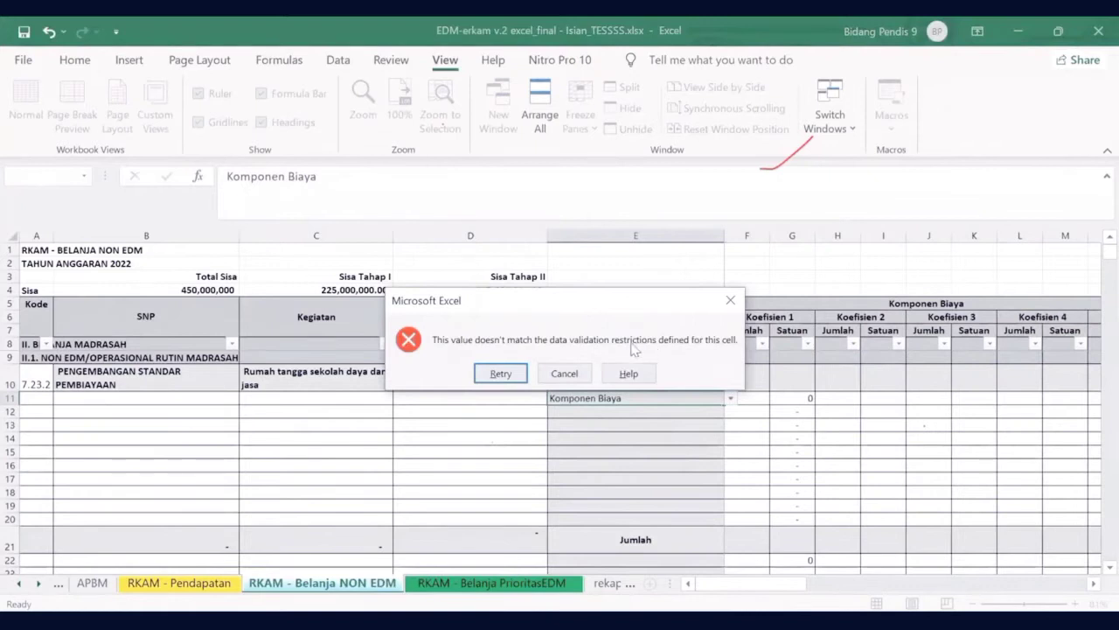
left_click(731, 300)
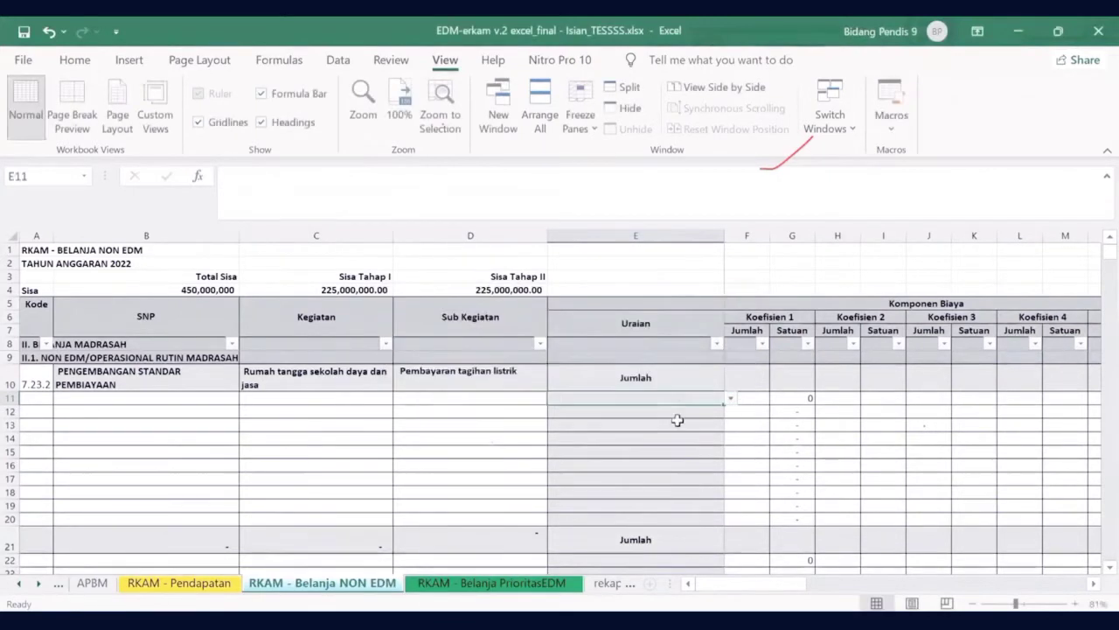
- View the component choices offered for the Uraian cell E11 and close the list without picking one
left_click(729, 403)
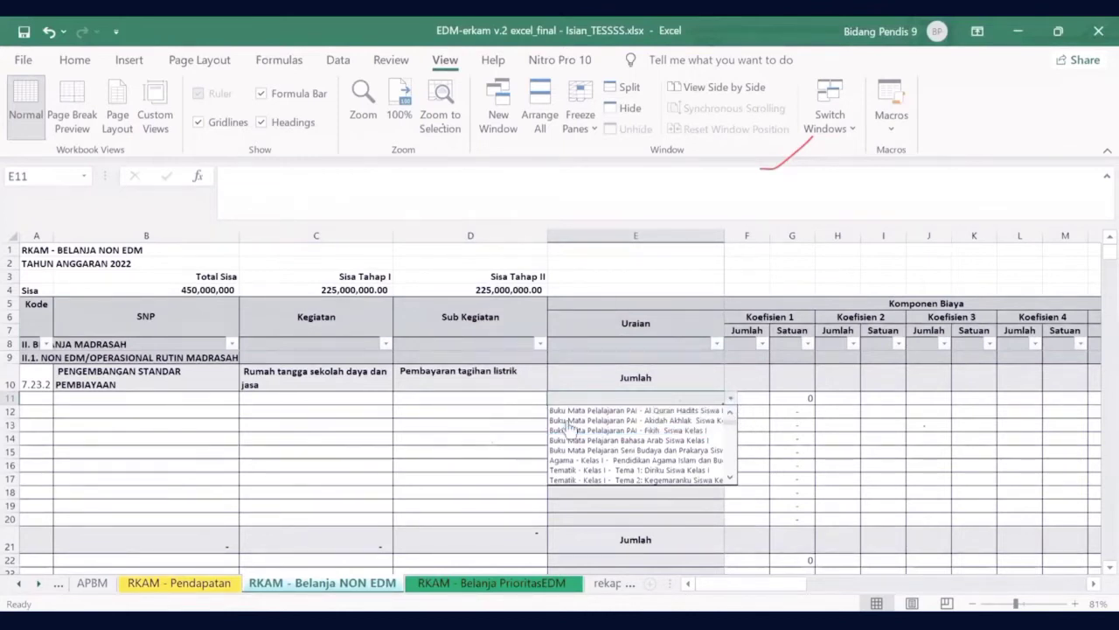
left_click(732, 400)
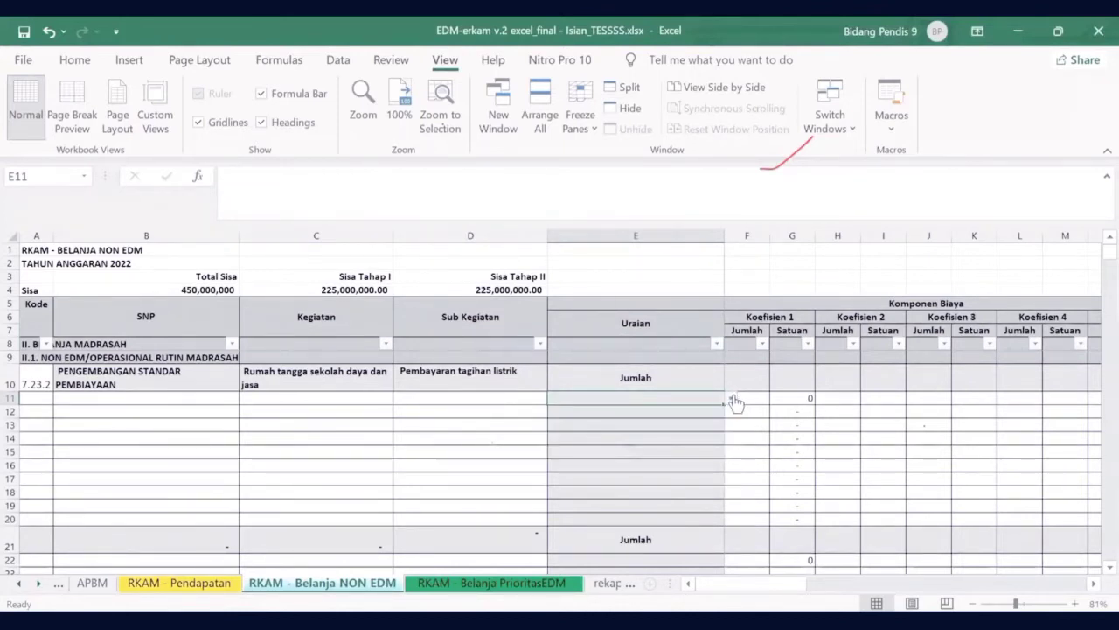
left_click(733, 400)
left_click(733, 401)
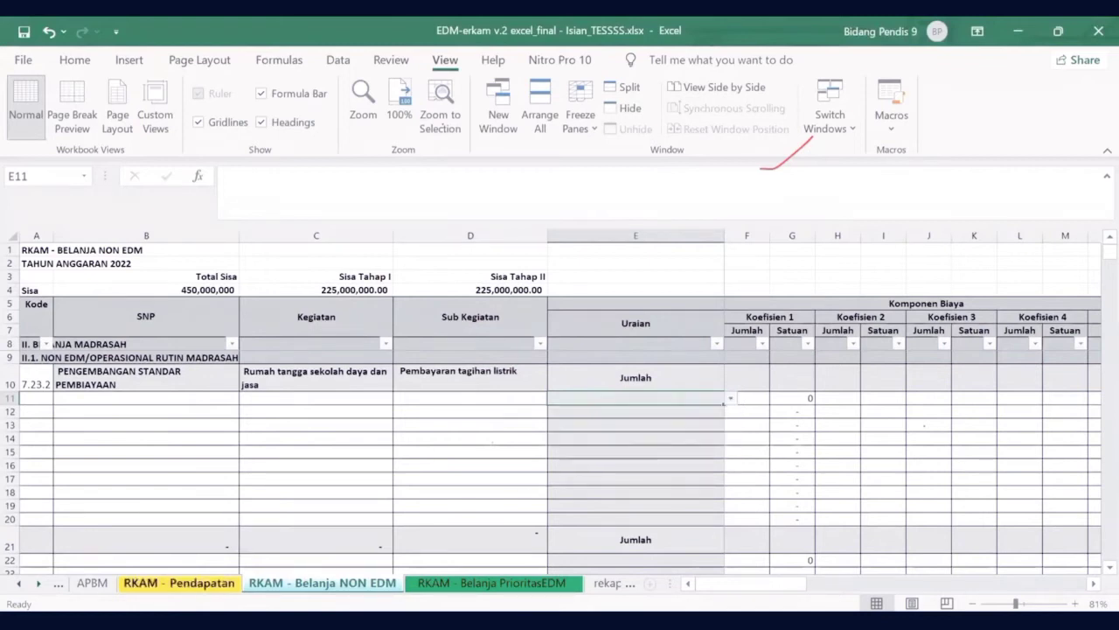
- Open the komponen sheet and search column A for listrik
scroll(315, 582, "right", 3)
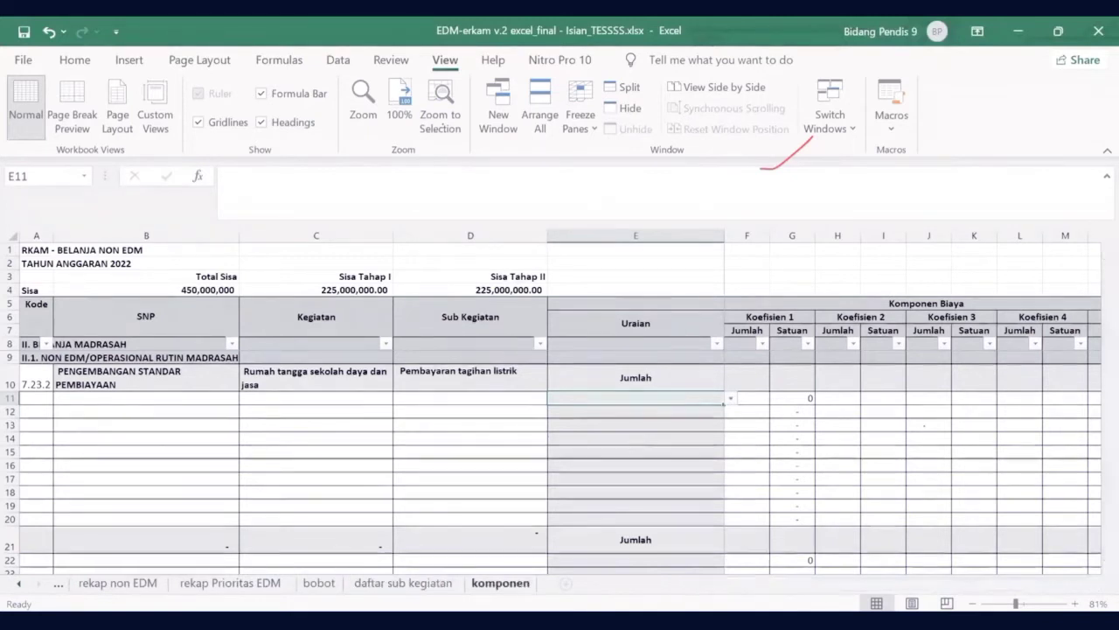
left_click(500, 582)
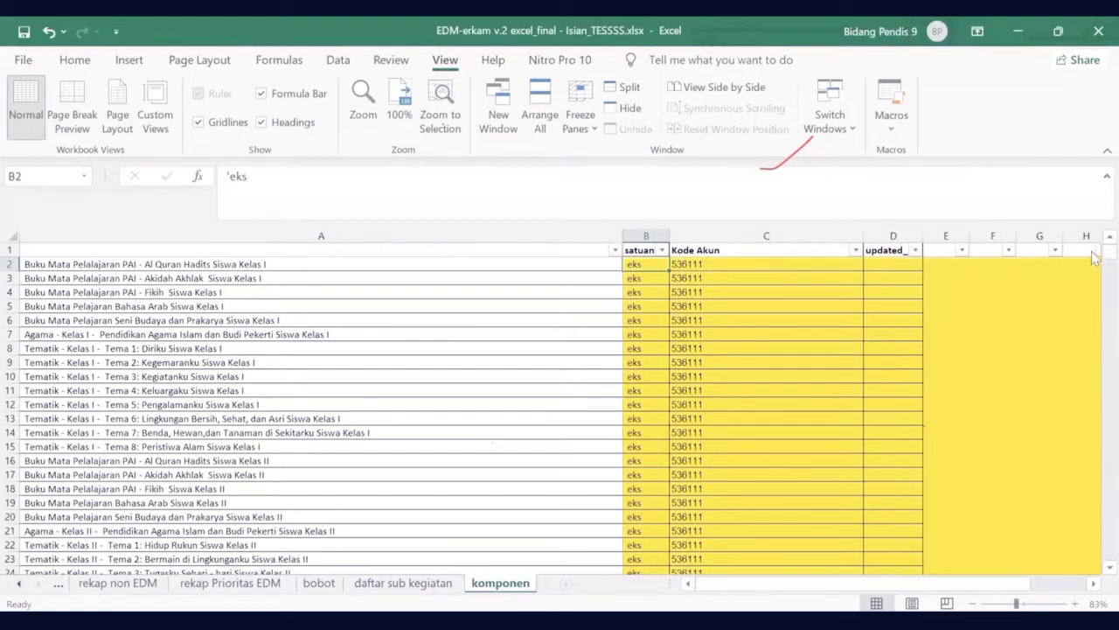
mouse_move(1093, 255)
left_mouse_down()
mouse_move(1095, 549)
mouse_move(1095, 254)
left_mouse_up()
left_click(401, 234)
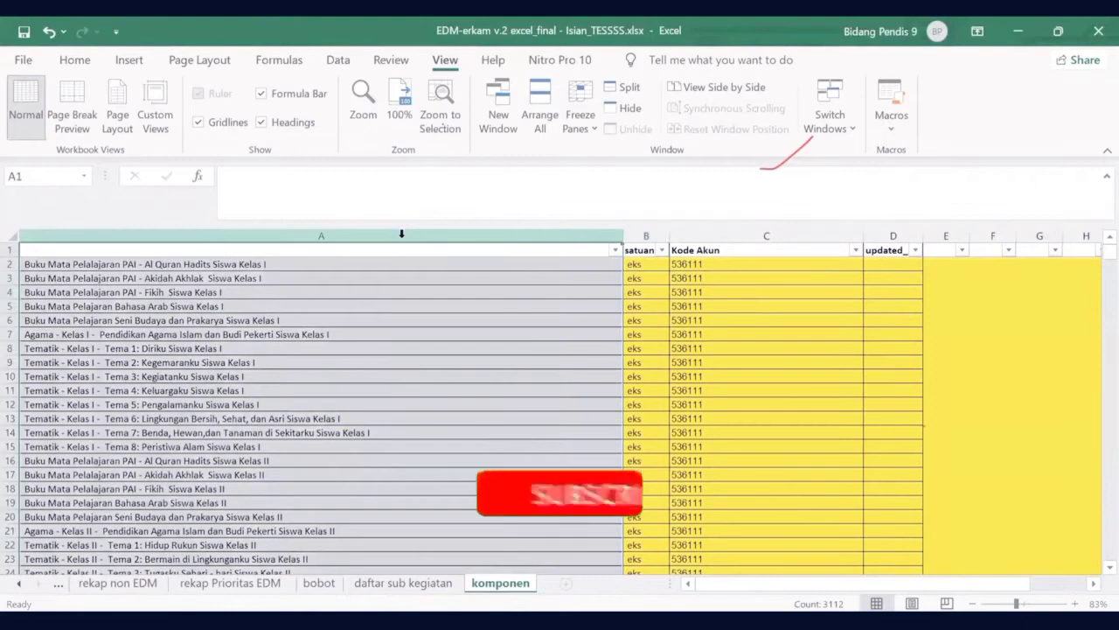
key("ctrl+f")
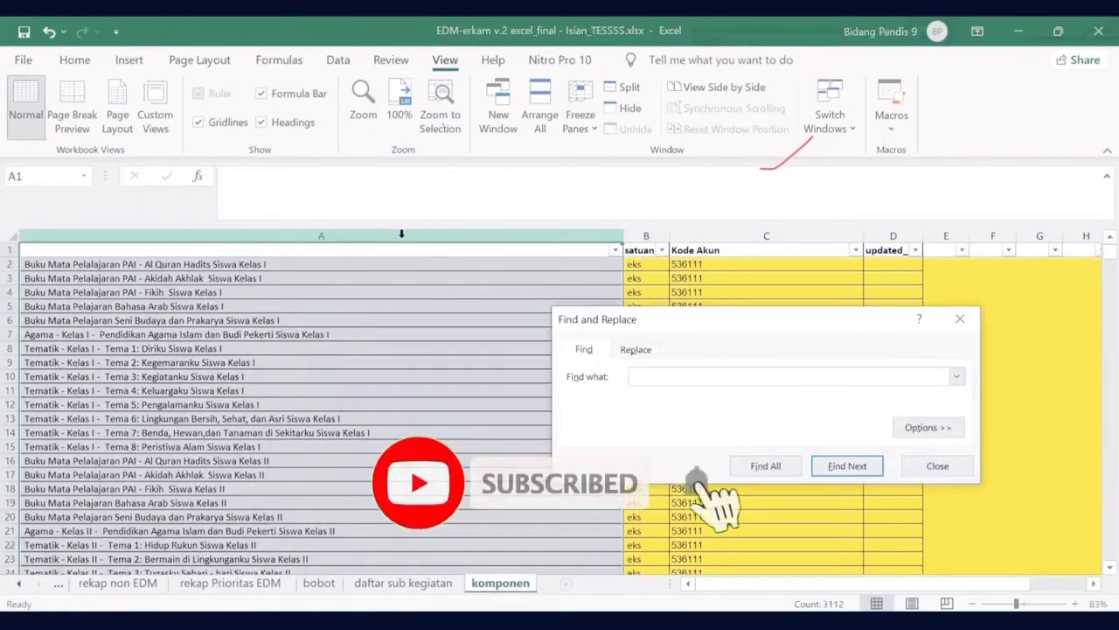
type("listrik")
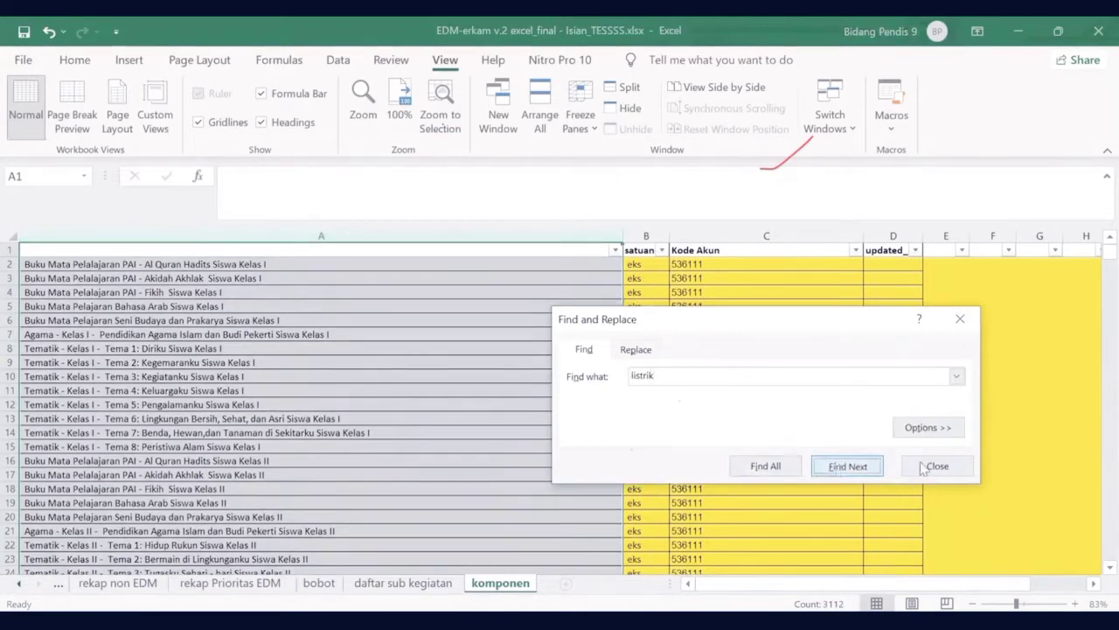
left_click(838, 468)
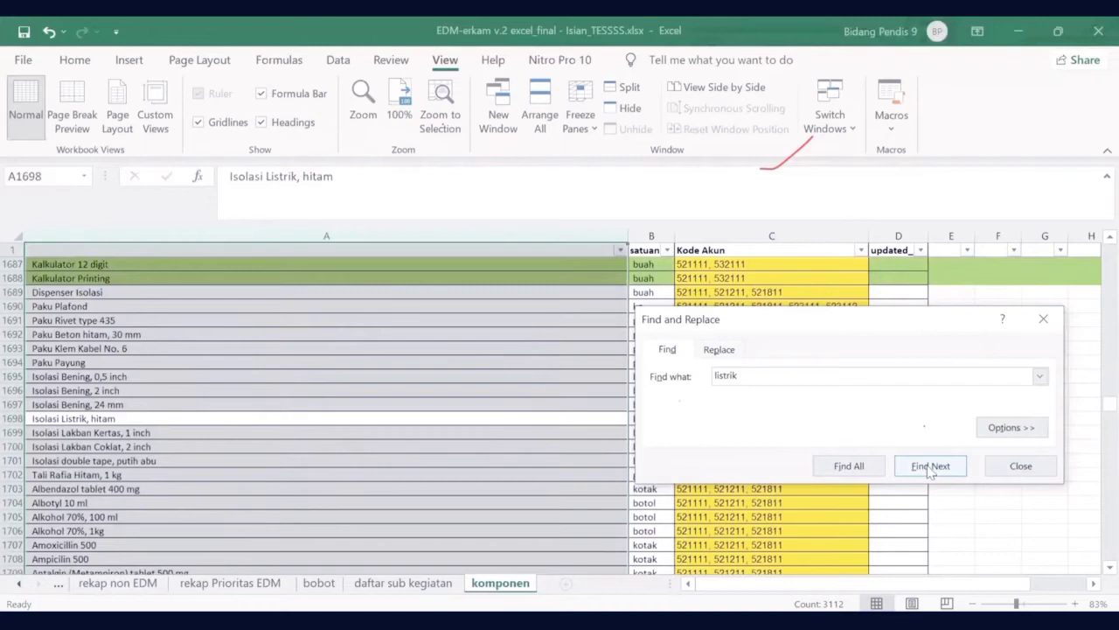
- Continue through the listrik matches to the Listrik Pascabayar and Listrik Token entries in A3071 and A3072
left_click(930, 467)
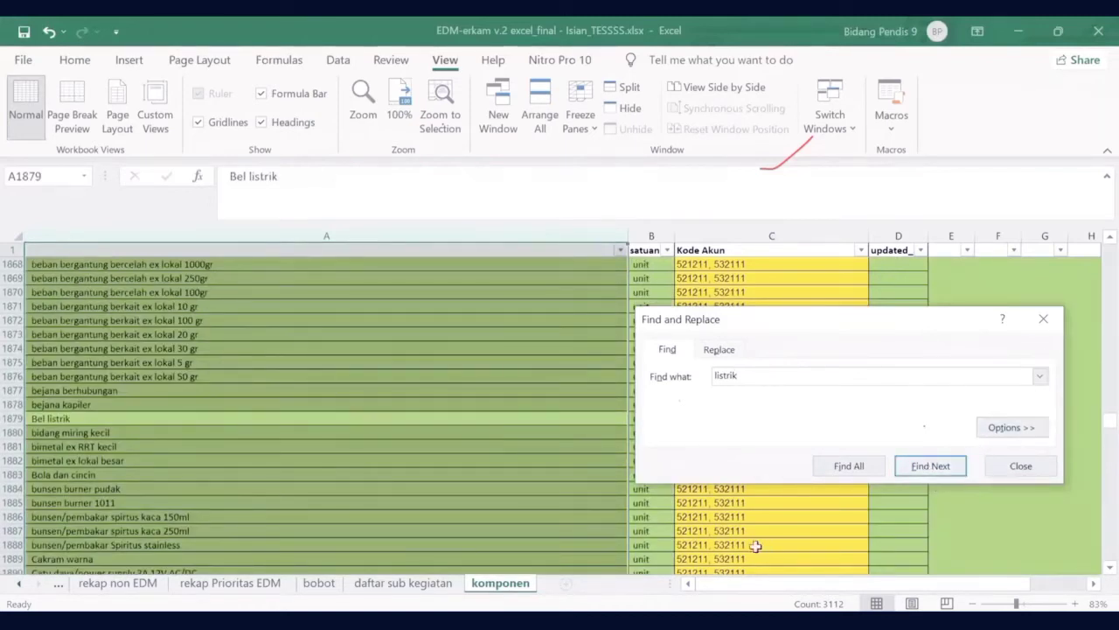
left_click(922, 472)
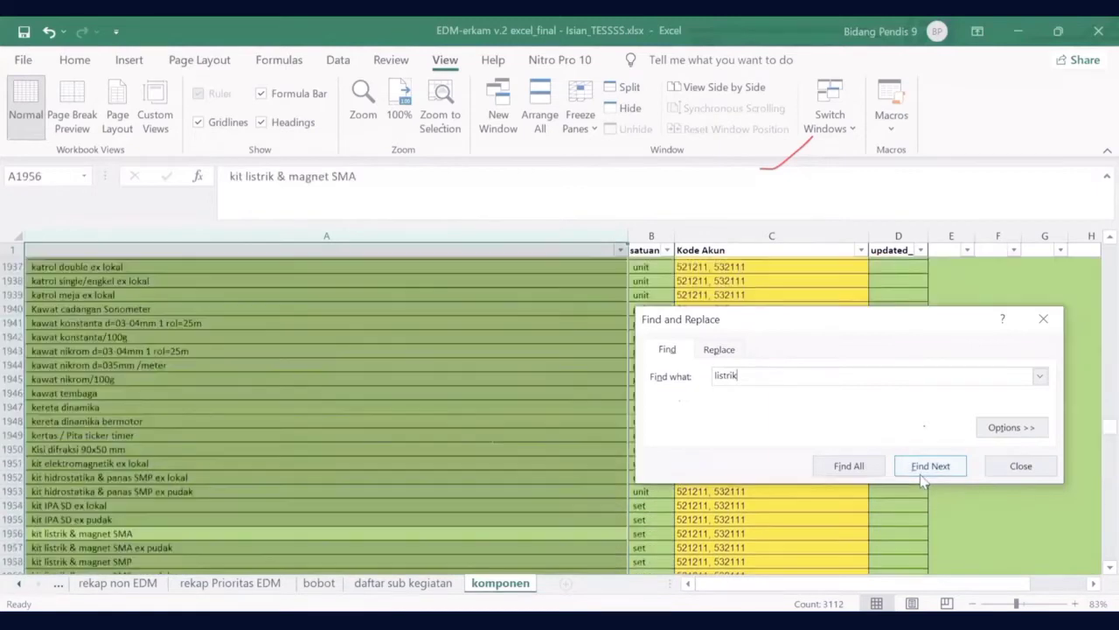
left_click(922, 472)
left_click(922, 472)
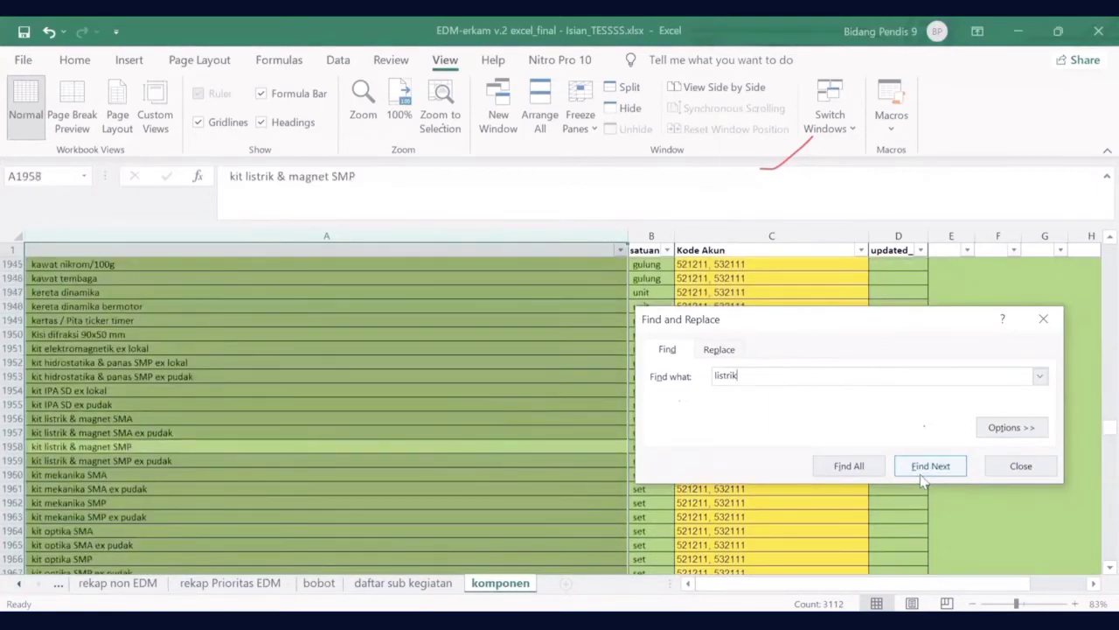
left_click(922, 472)
left_click(922, 472)
left_click(922, 473)
left_click(921, 472)
left_click(922, 472)
left_click(922, 472)
left_click(922, 473)
left_click(923, 472)
left_click(922, 472)
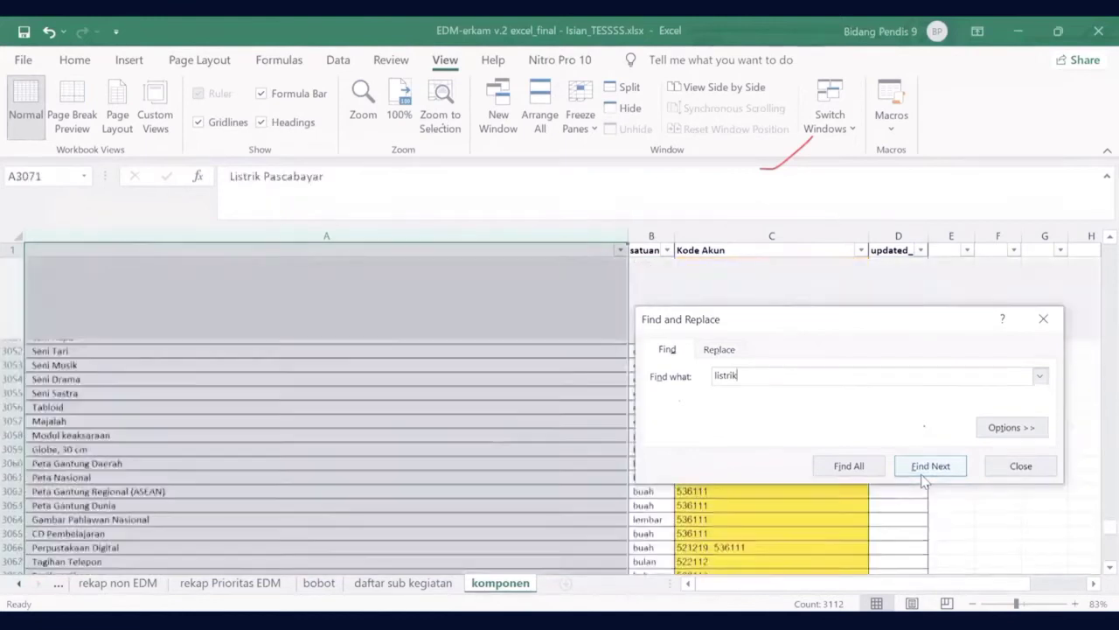
left_click(923, 472)
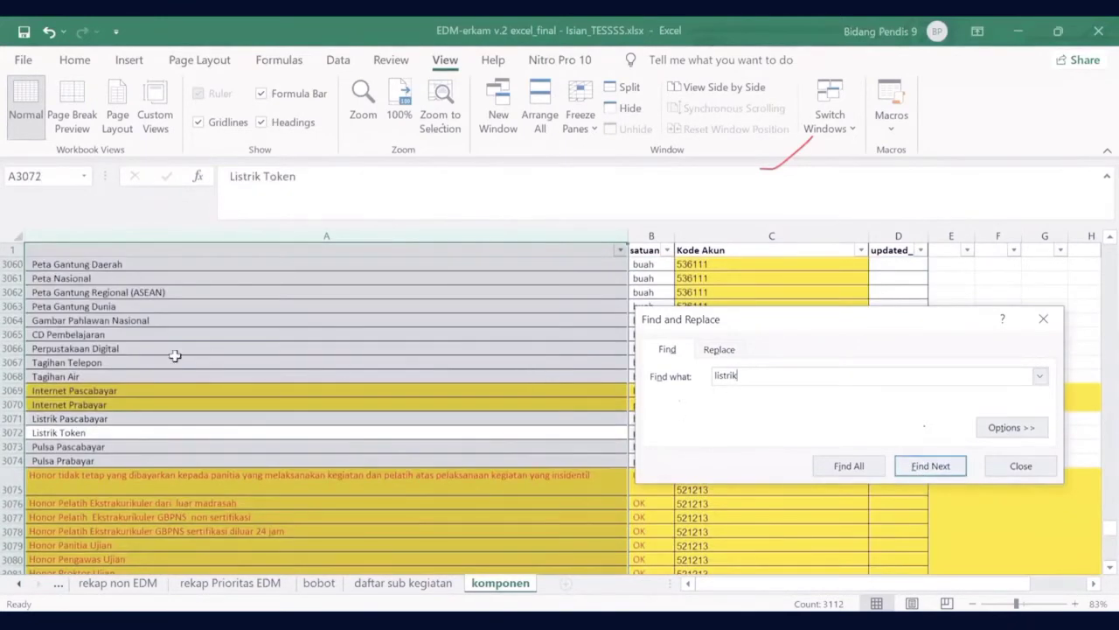
left_click(107, 421)
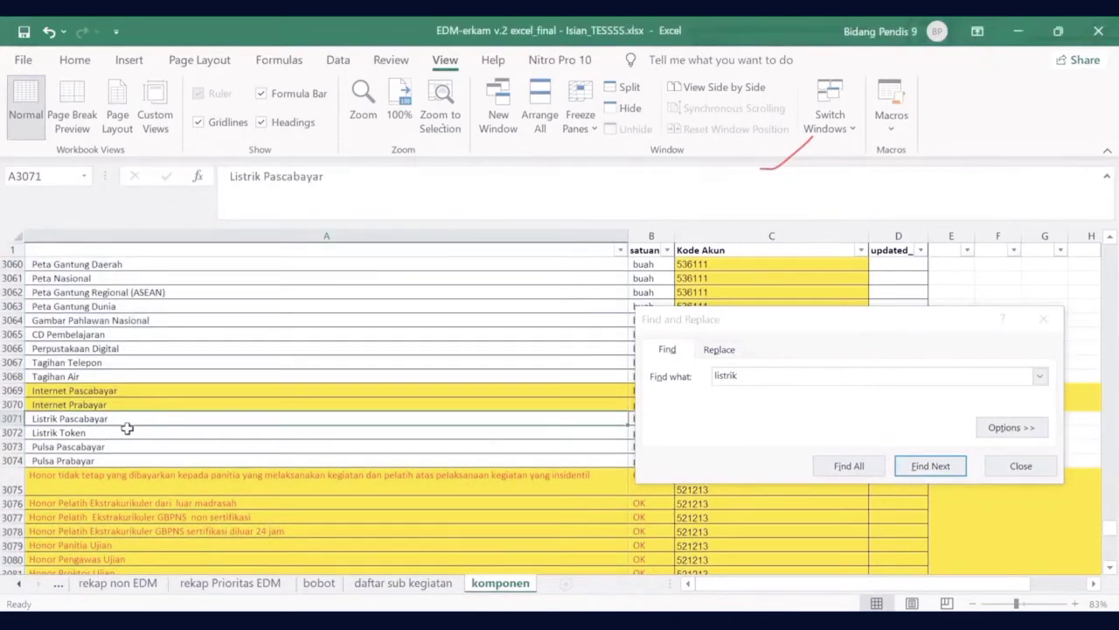
left_click(112, 434)
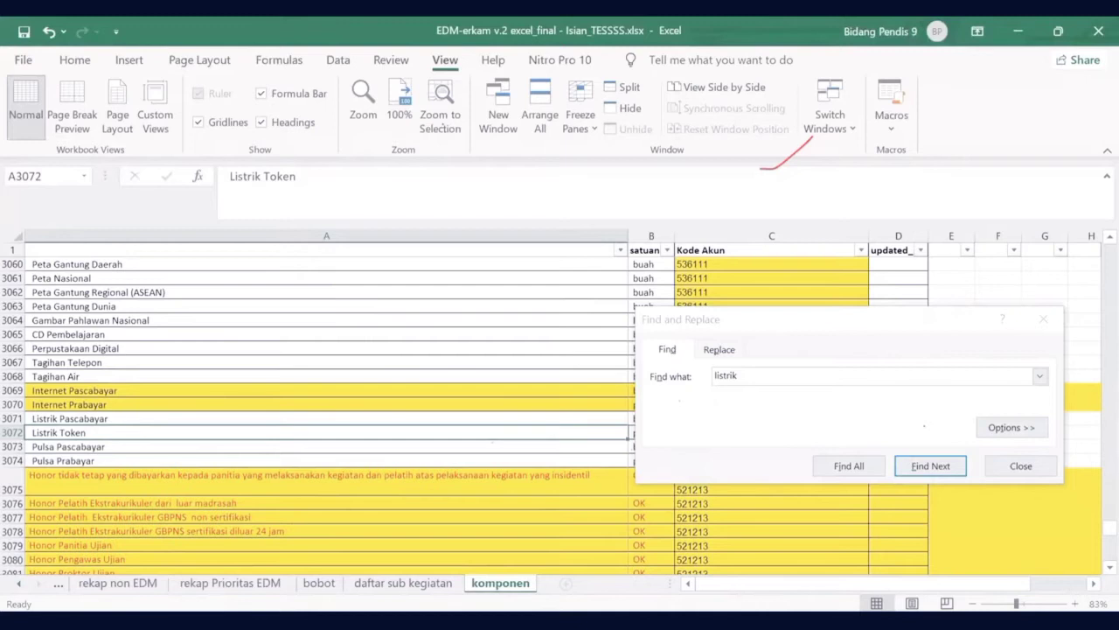
- Return to the RKAM - Belanja NON EDM sheet and close the Find and Replace dialog
left_click(58, 582)
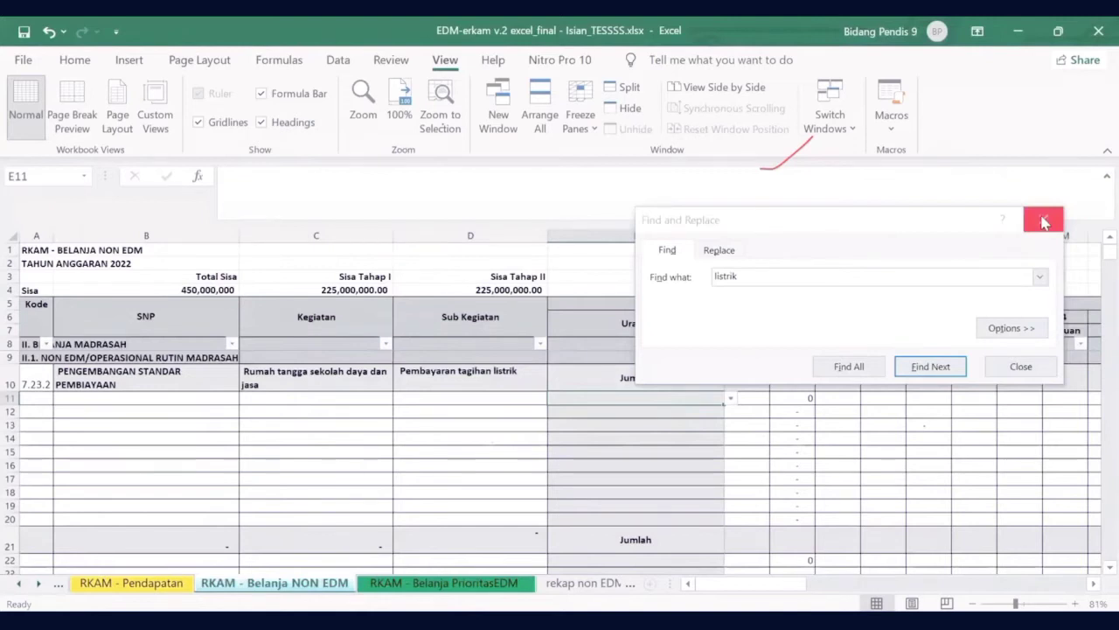
left_click(1043, 220)
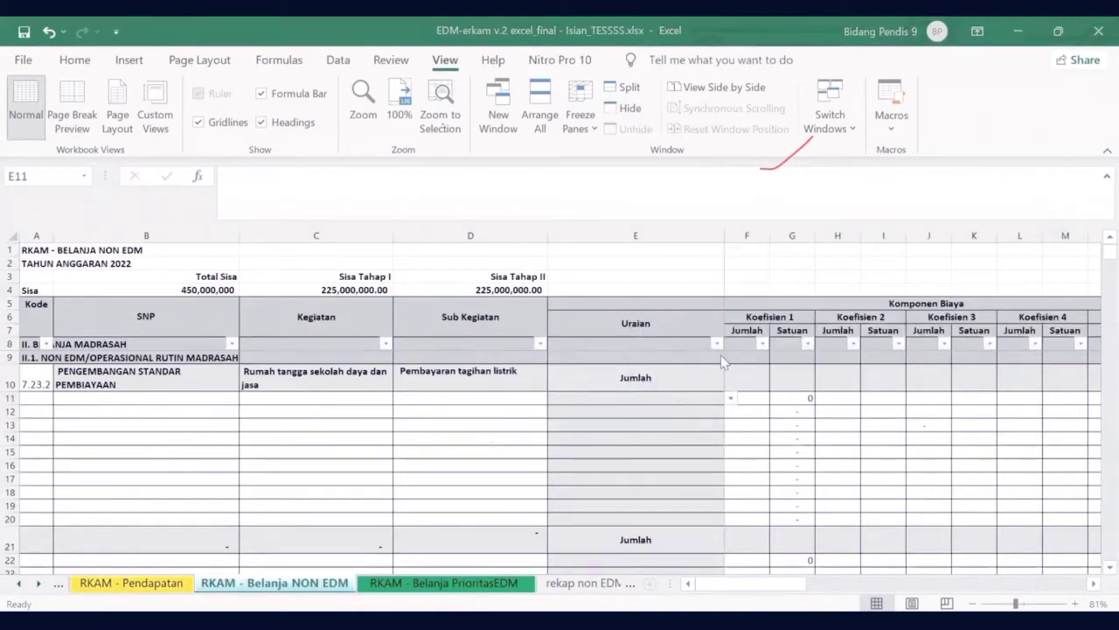
type("li")
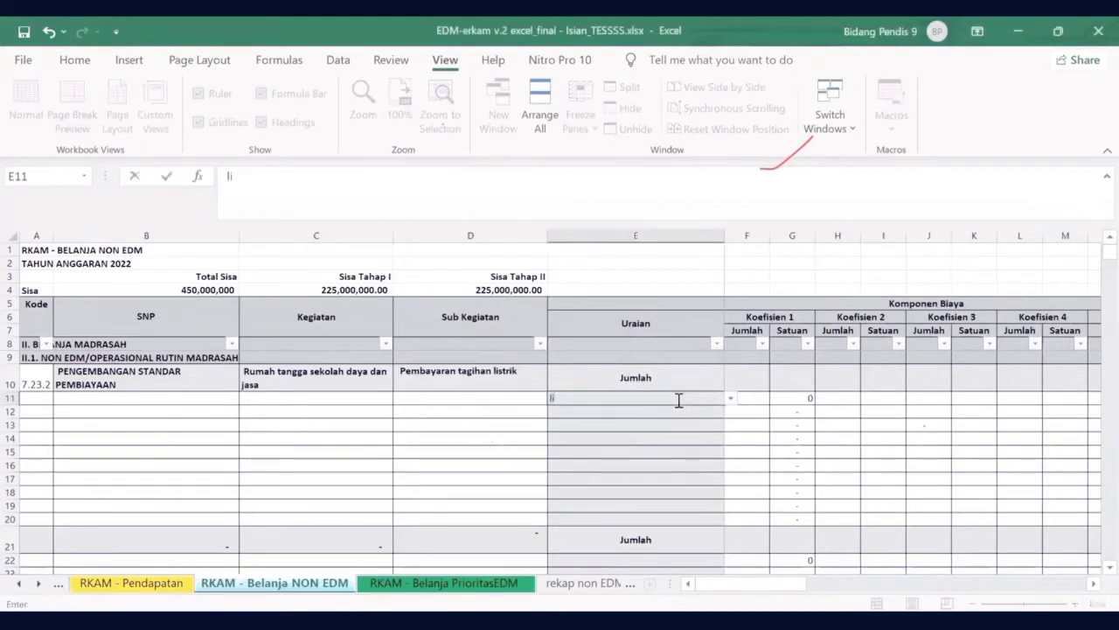
key("BackSpace")
key("BackSpace")
left_click(668, 428)
- Choose Listrik Token from the component list as the Uraian in cell E11
left_click(719, 398)
left_click(733, 400)
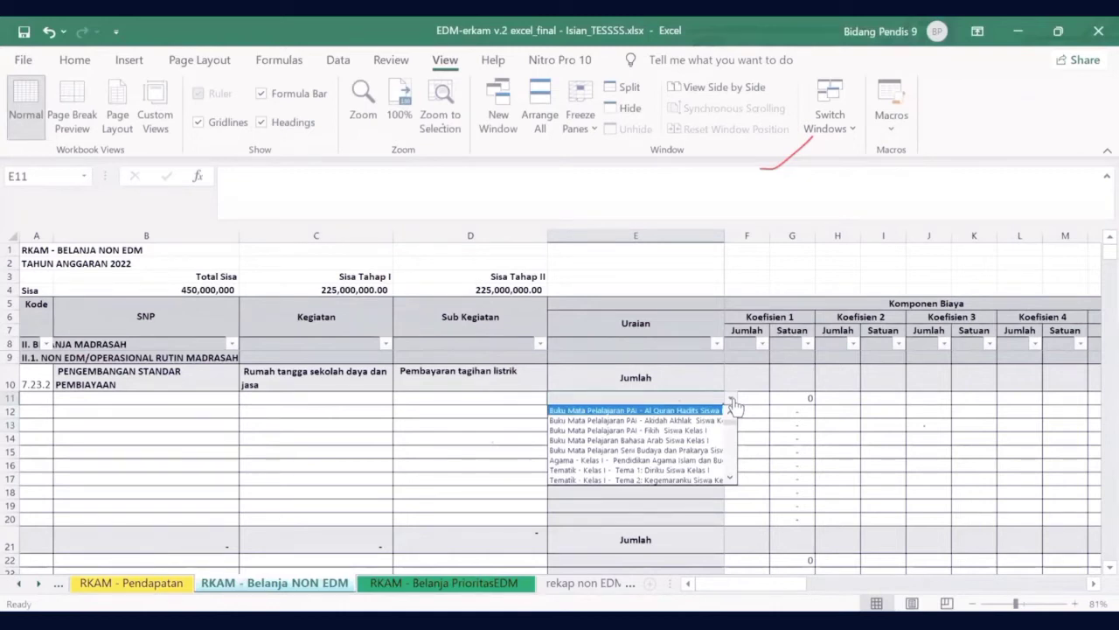
mouse_move(733, 427)
left_mouse_down()
mouse_move(737, 479)
mouse_move(732, 418)
left_mouse_up()
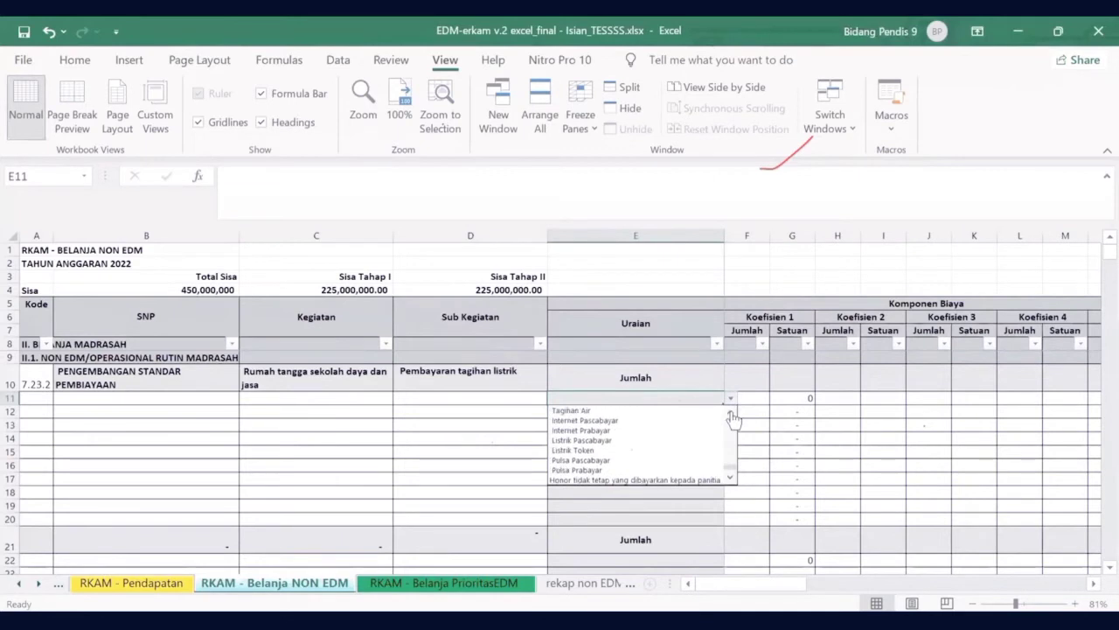
left_click(642, 450)
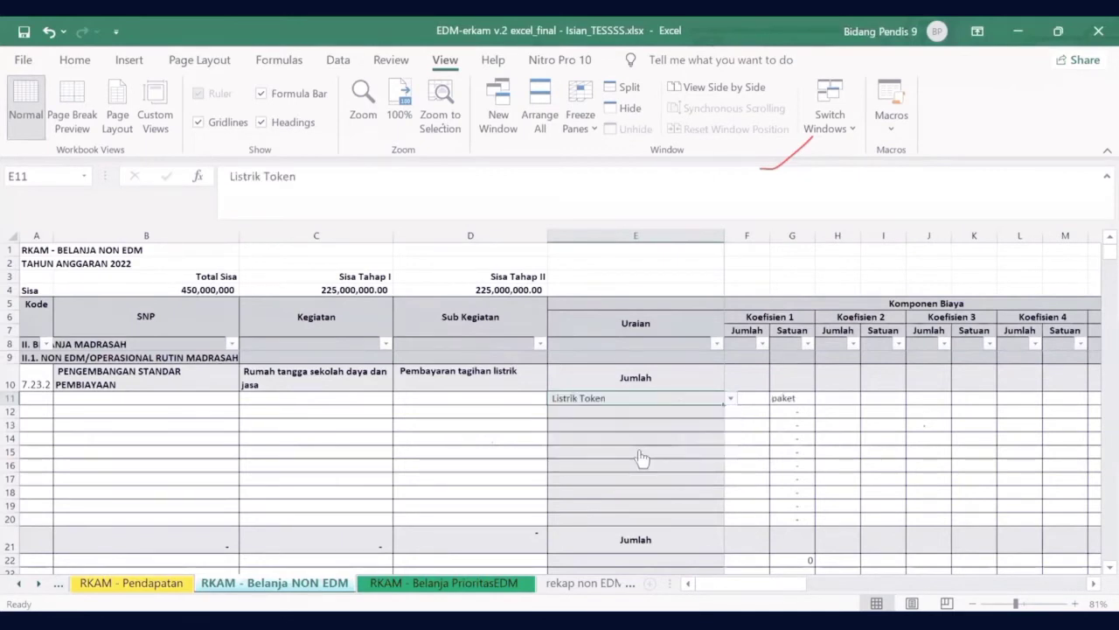
- Enter 1 as the Koefisien 1 Jumlah for Listrik Token in F11 and move on to the Koefisien 2 Jumlah cell H11
left_click(753, 399)
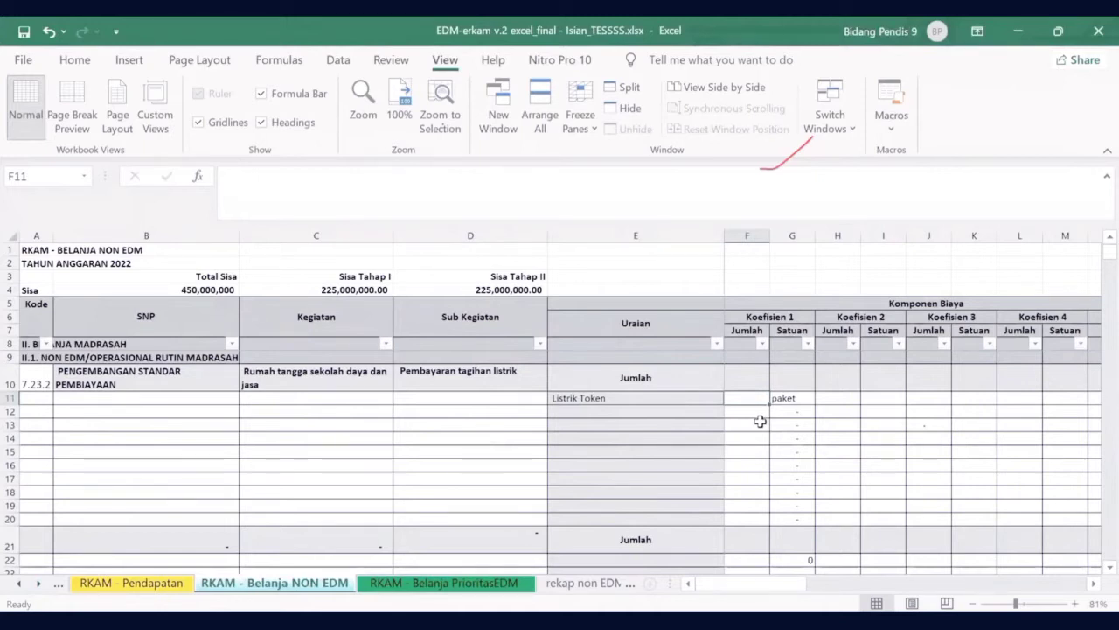
type("1")
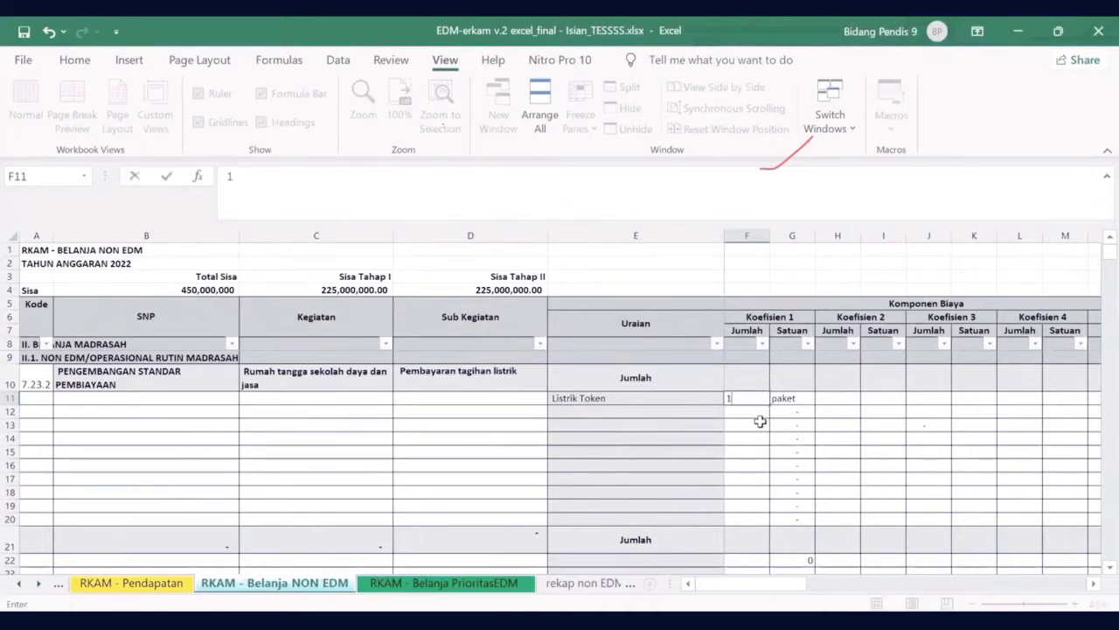
key("ctrl+Return")
key("Tab")
key("Tab")
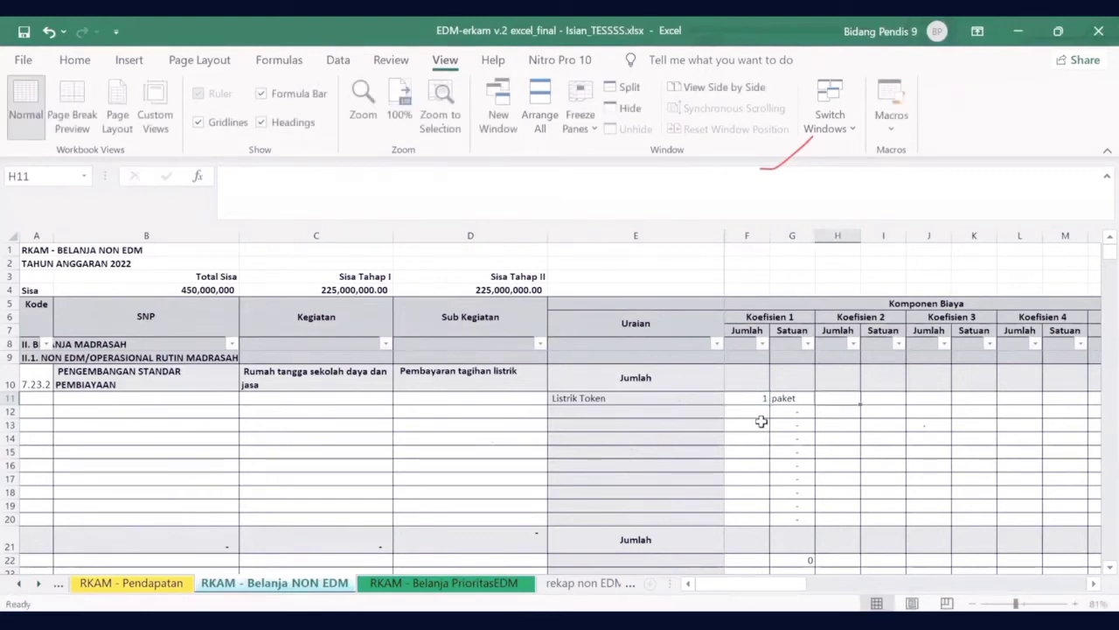
scroll(1067, 549, "right", 1)
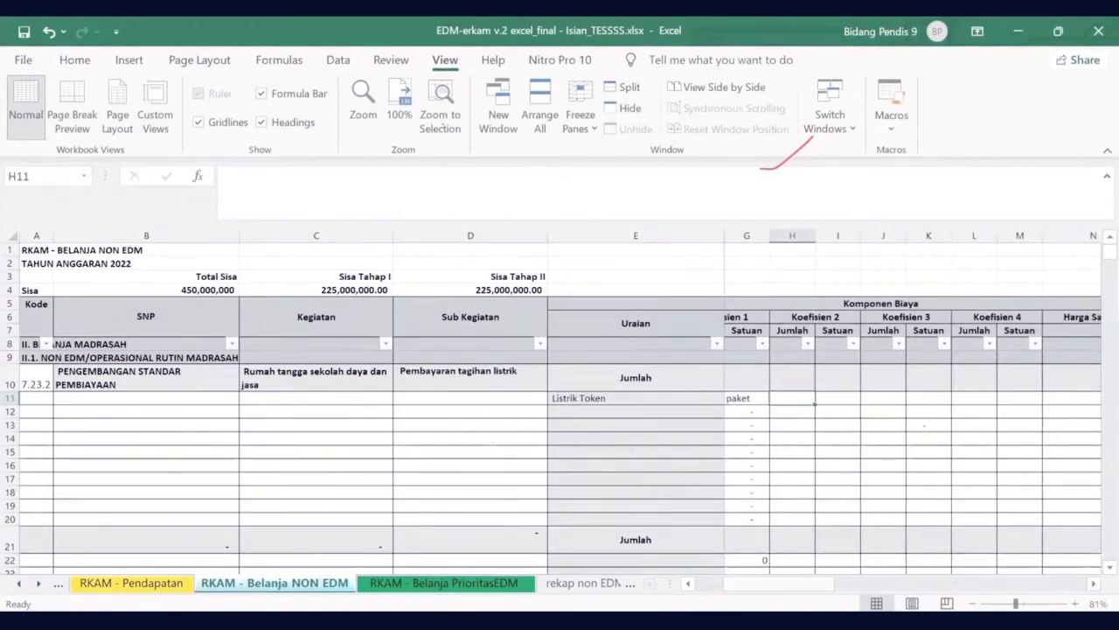
- Look over the Koefisien 1 to Koefisien 4 and Harga Satuan column headings in row 6
left_click_drag(812, 582, 690, 478)
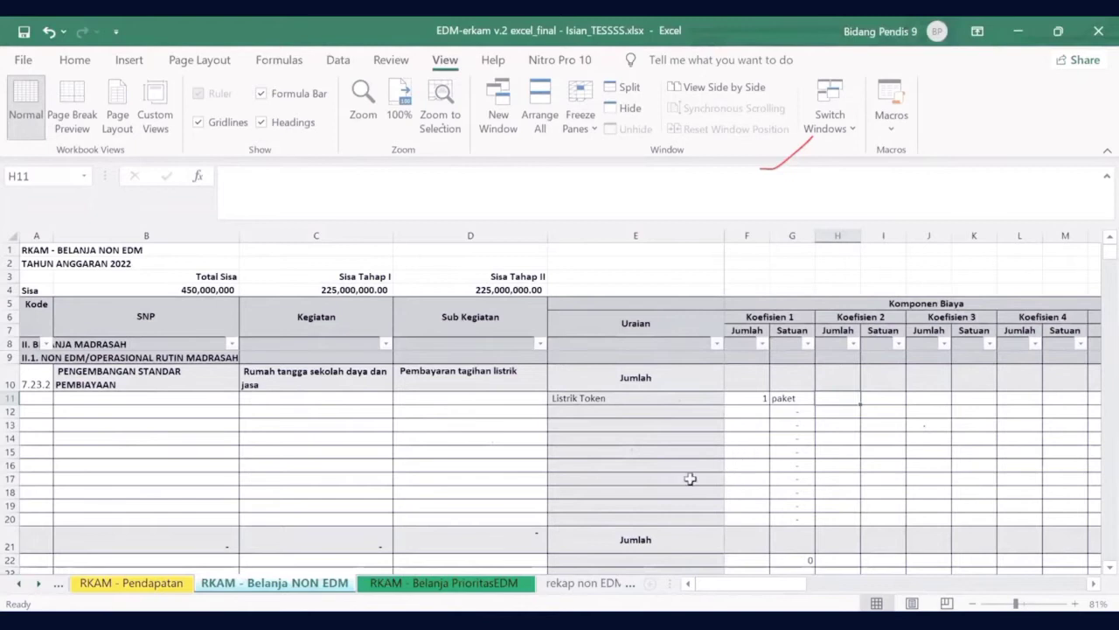
left_click(844, 312)
key("Right")
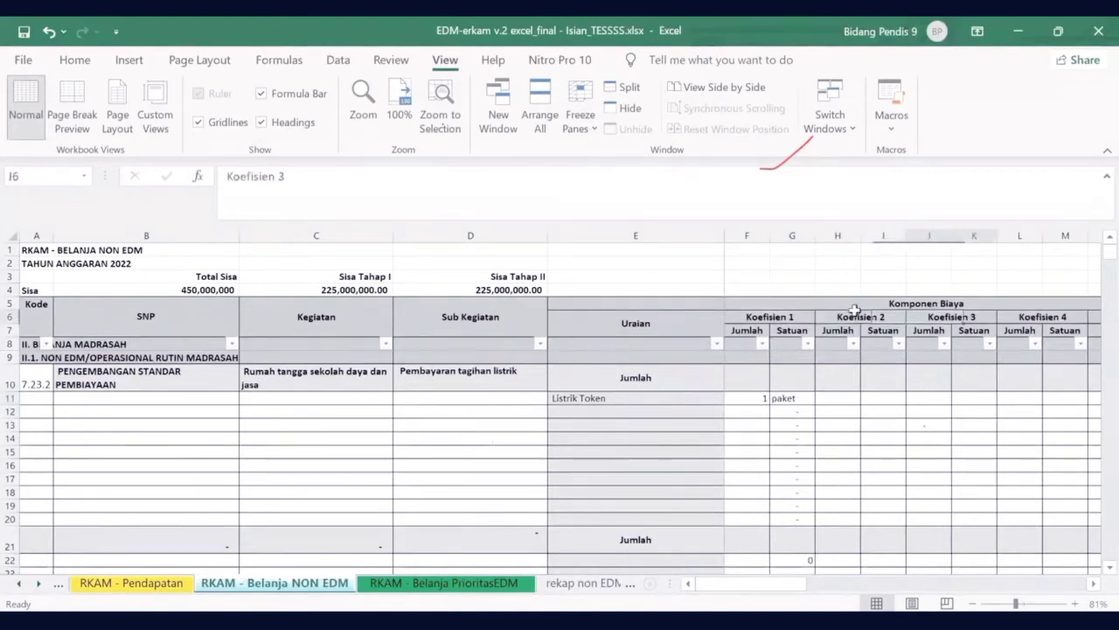
key("Right")
key("Right")
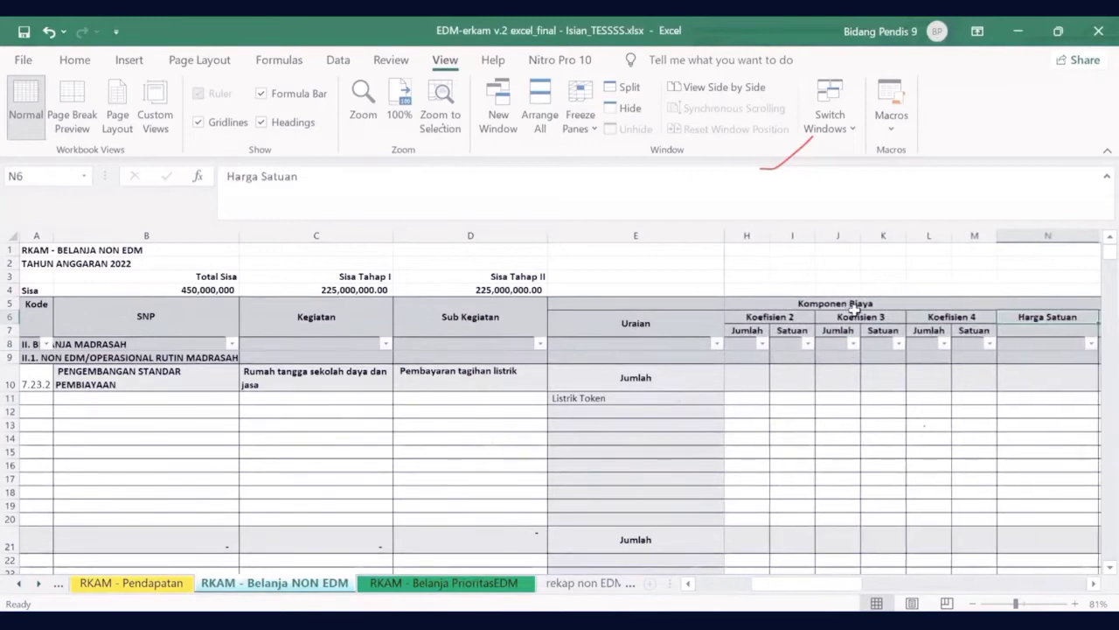
key("Left")
key("Left")
key("Left")
key("Left")
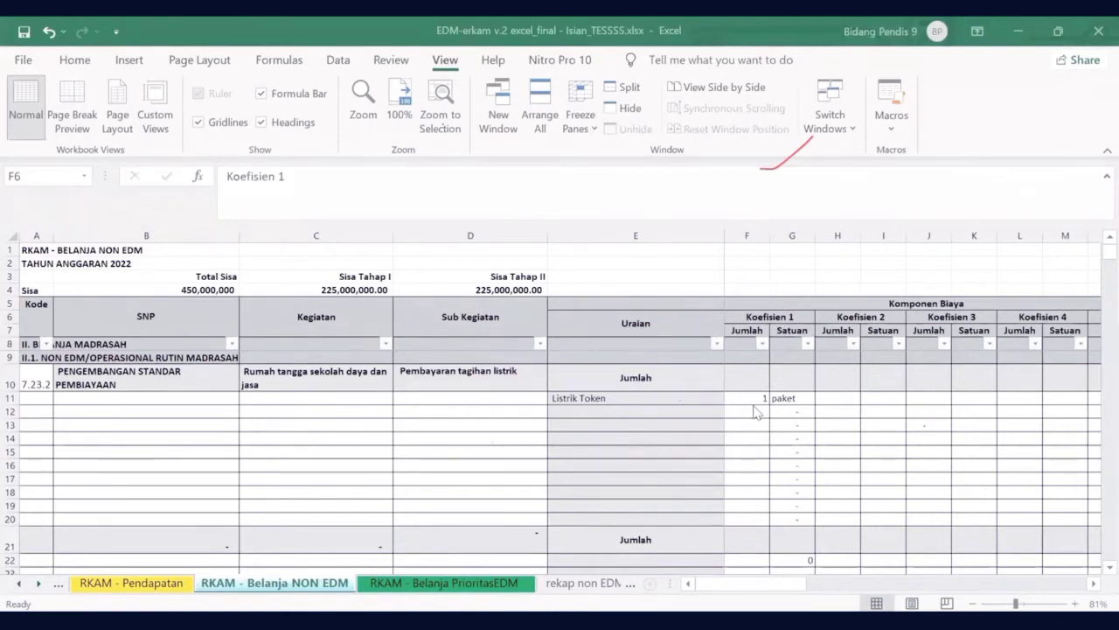
- Enter 1,000,000 as the Harga Satuan of Listrik Token in N11
left_click(726, 398)
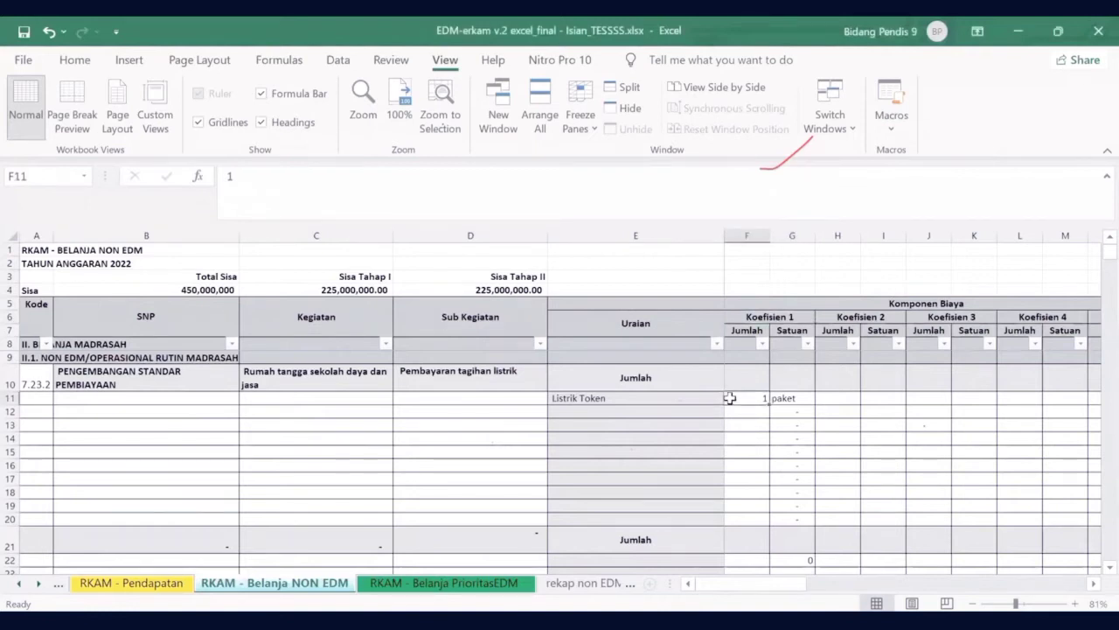
key("Left")
key("Right")
key("Right")
key("Right")
key("Right")
key("Right")
key("Right")
key("Right")
key("Right")
key("Right")
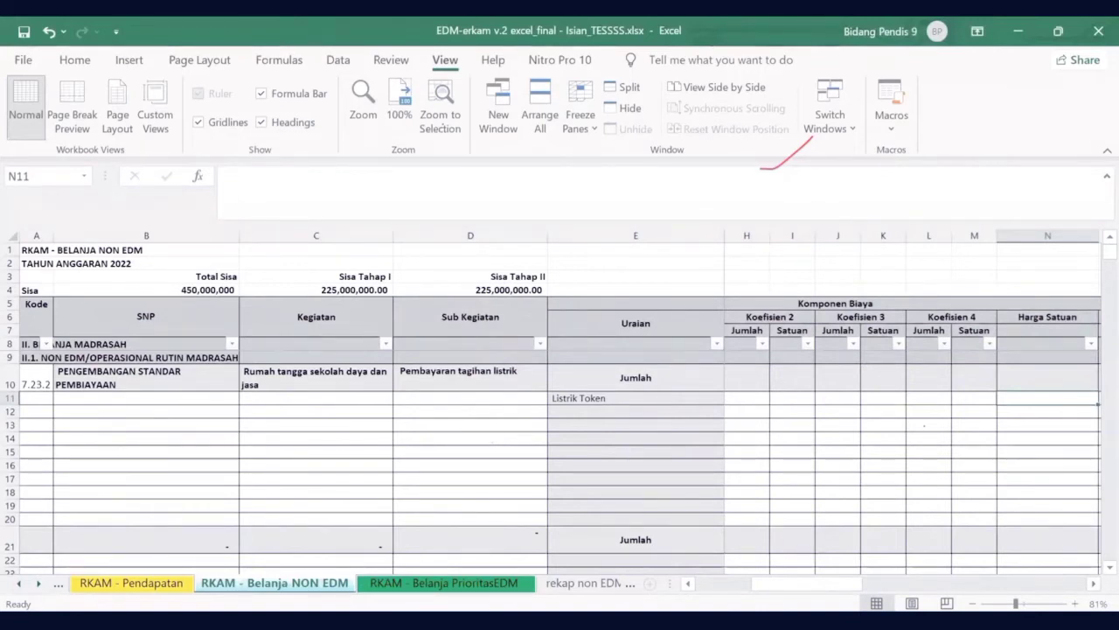
scroll(912, 437, "right", 3)
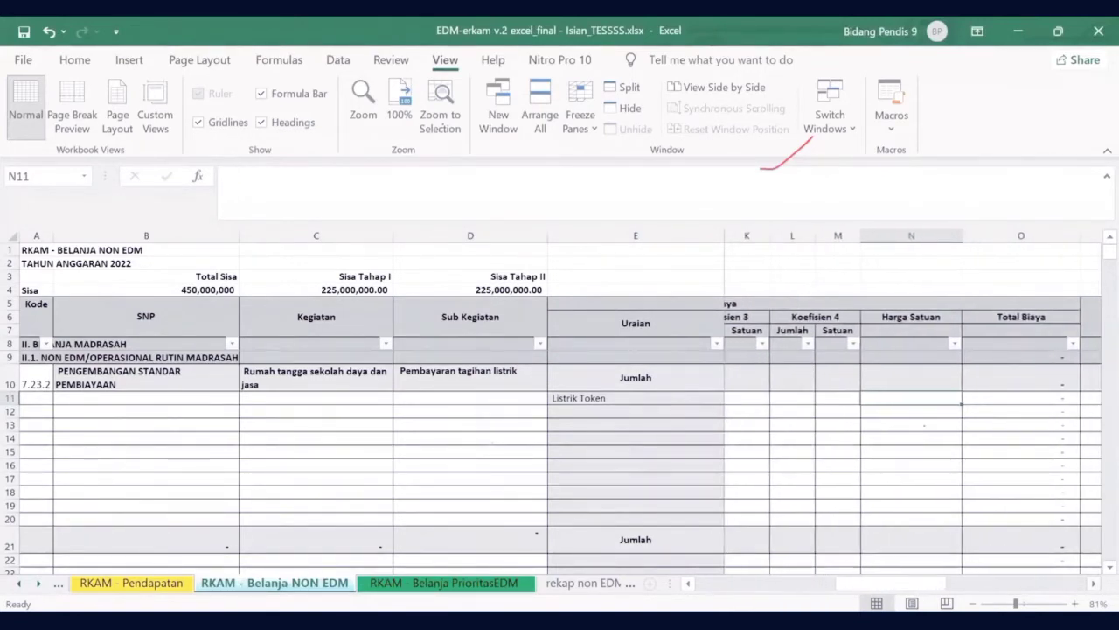
type("1,000,000")
key("Tab")
key("Tab")
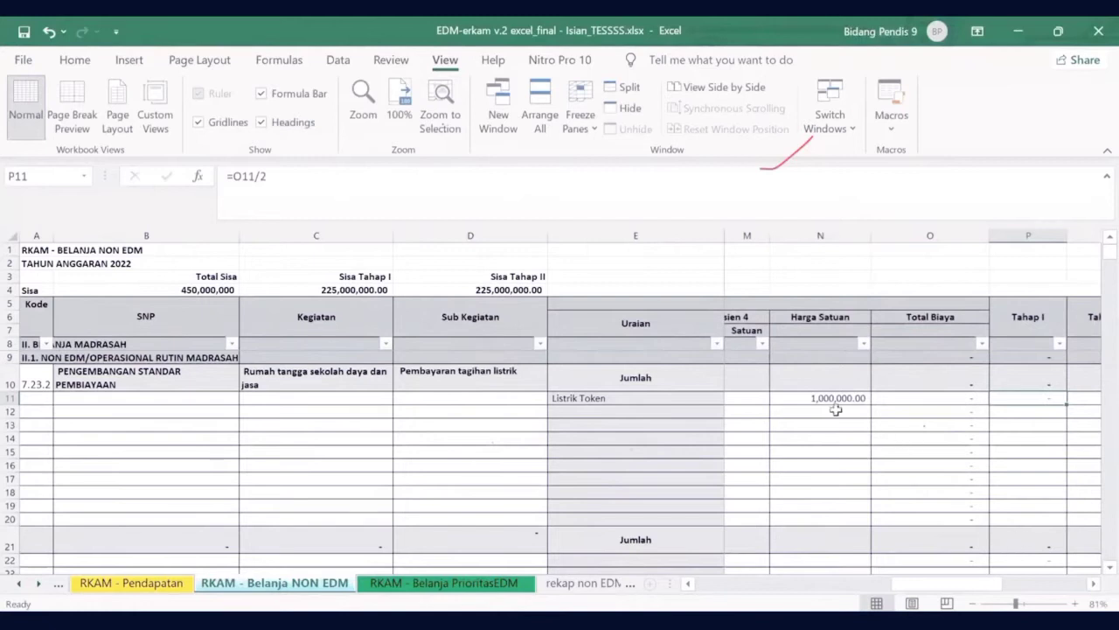
- Go back along row 11 to check the Listrik Token coefficient cells from M11 to F11
left_click(752, 398)
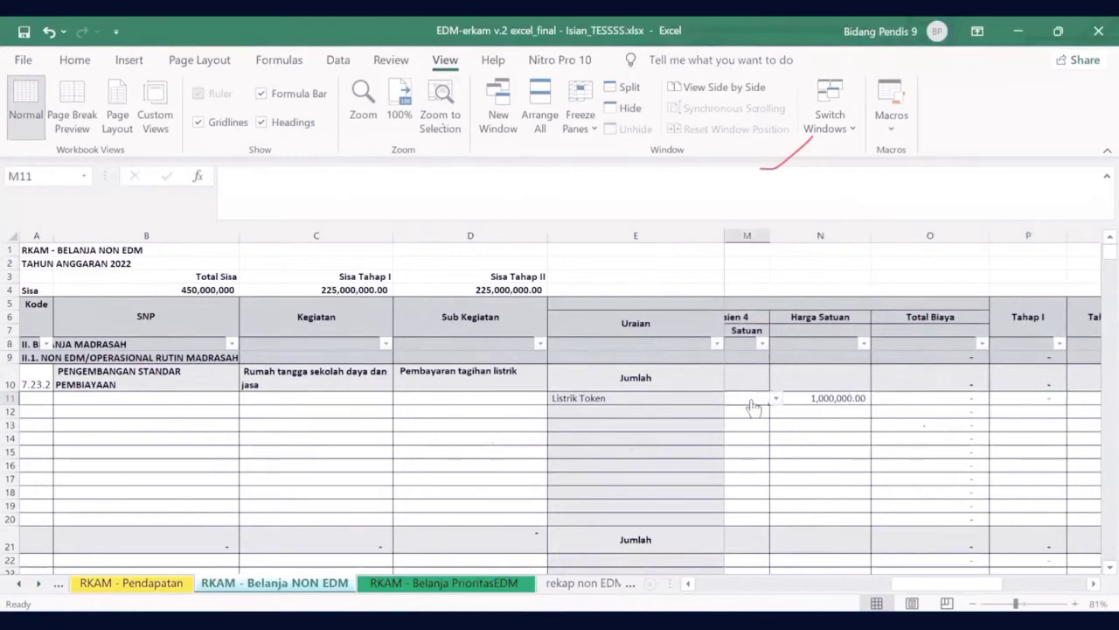
key("Left")
key("Left")
key("Left")
key("Left")
key("Left")
key("Left")
key("Left")
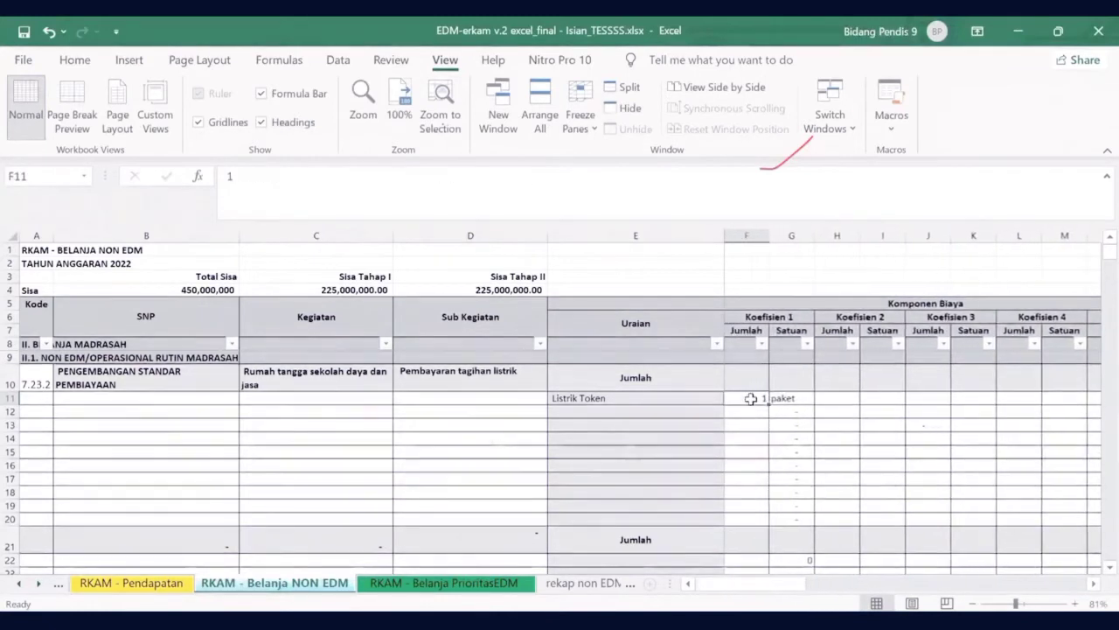
key("Left")
key("Right")
type("1")
key("Right")
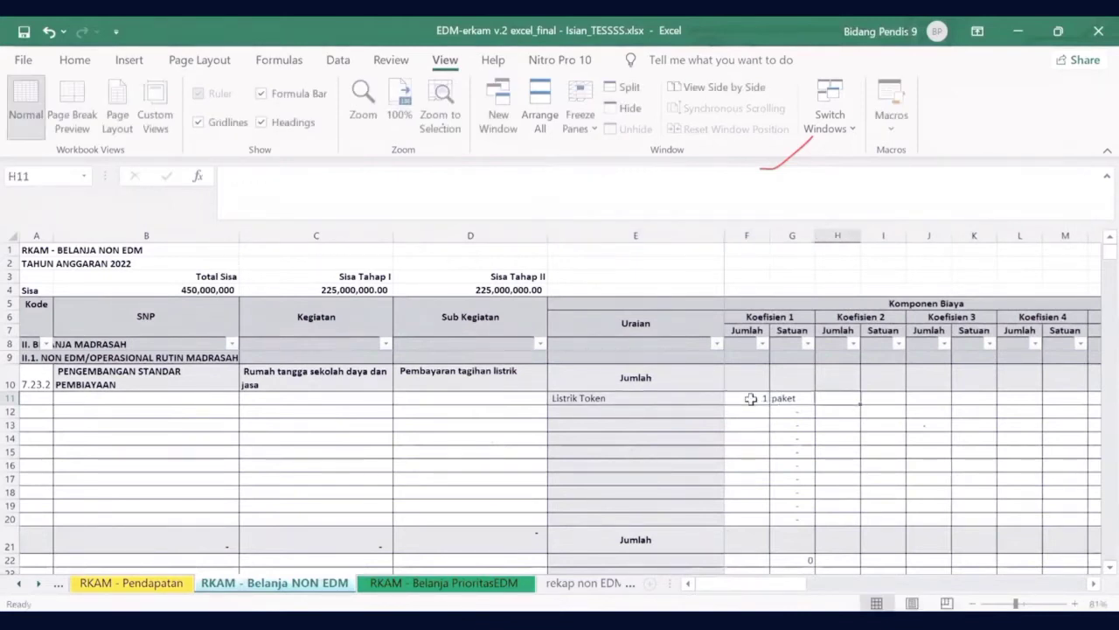
- Examine which cells the Total Biaya formula for Listrik Token in O11 multiplies
key("Right")
key("Right")
key("Right")
key("Right")
key("Right")
key("Right")
key("Right")
key("Right")
key("Right")
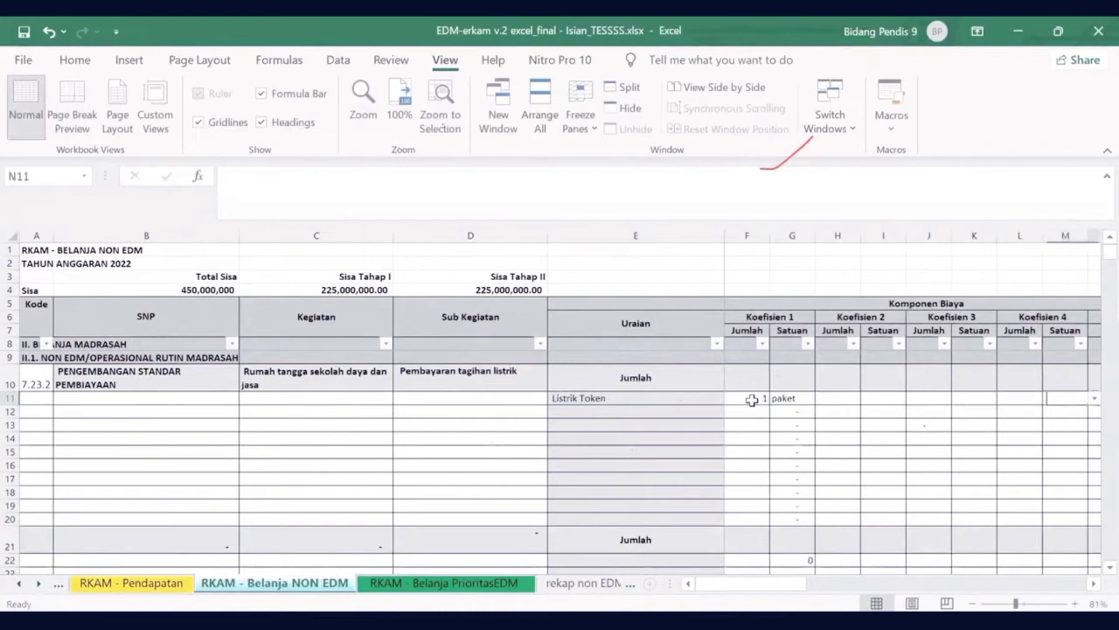
key("Left")
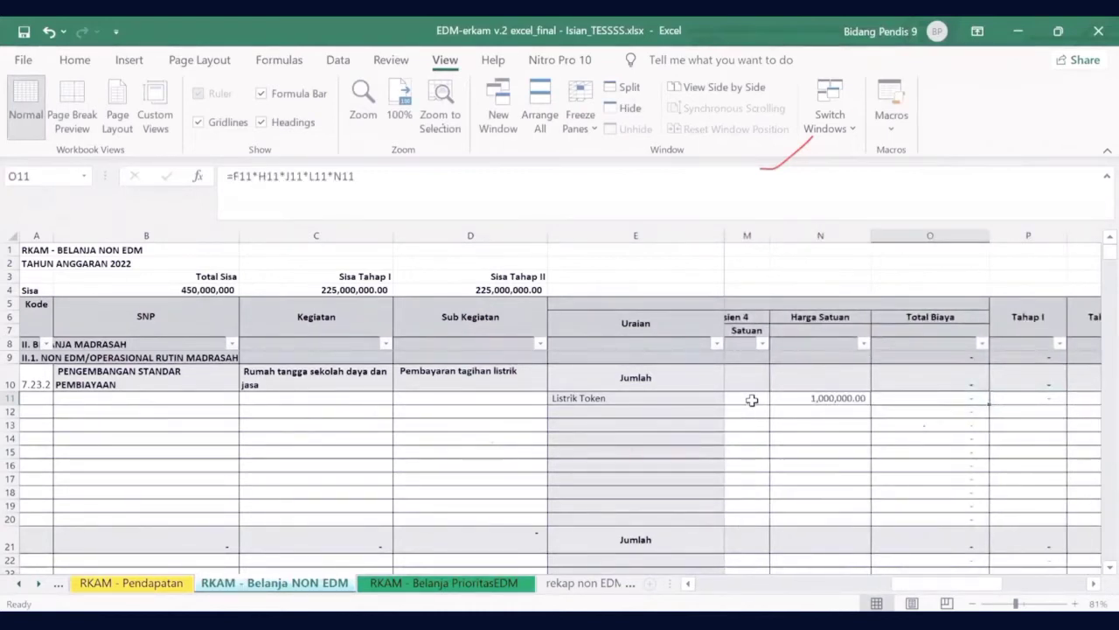
- Enter 1 as the Koefisien 2 Jumlah in H11 and try 1 as its Satuan in I11
key("Left")
key("Left")
key("Left")
key("Left")
scroll(752, 399, "left", 2)
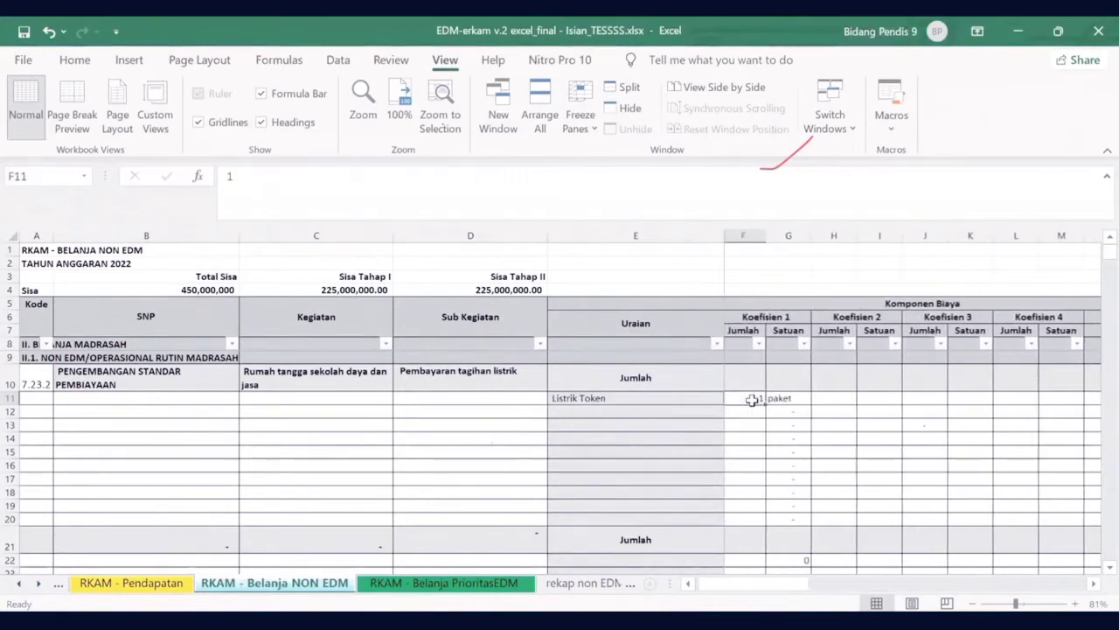
key("Right")
type("1")
key("Tab")
type("1")
key("Tab")
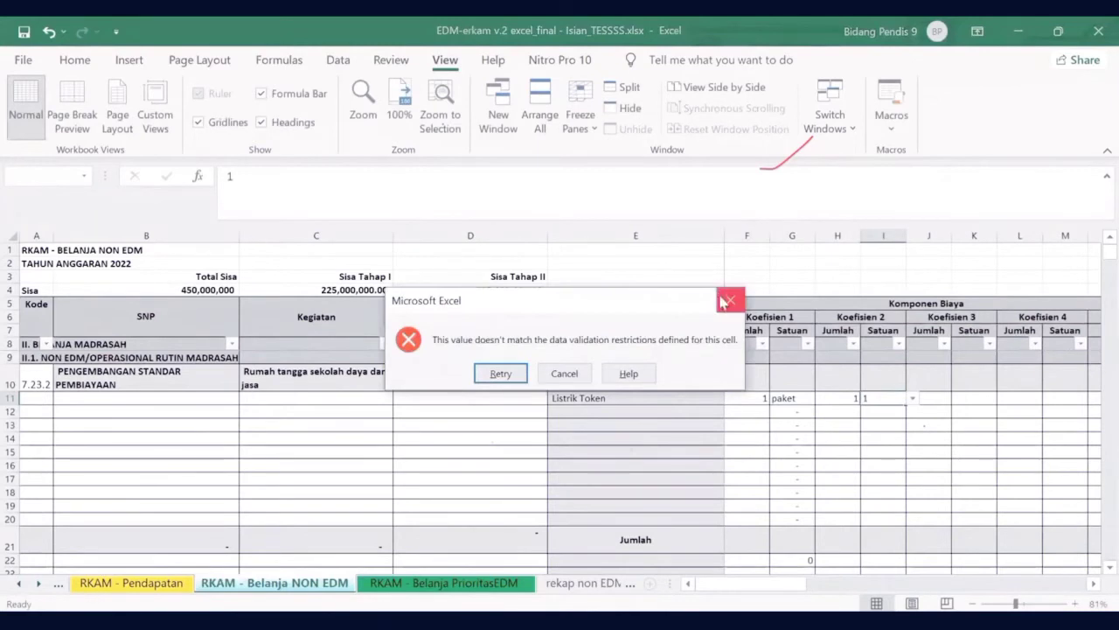
key("Escape")
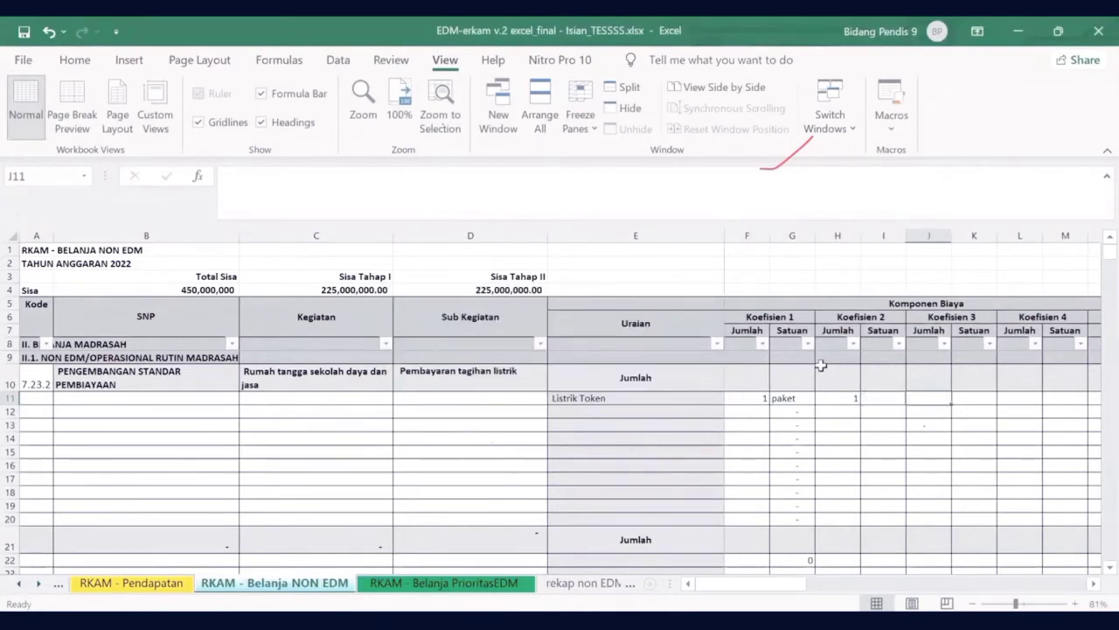
- Enter 1 as the Jumlah for both Koefisien 3 in J11 and Koefisien 4 in L11
type("1")
key("Tab")
key("Tab")
key("Tab")
key("Tab")
key("Tab")
key("Tab")
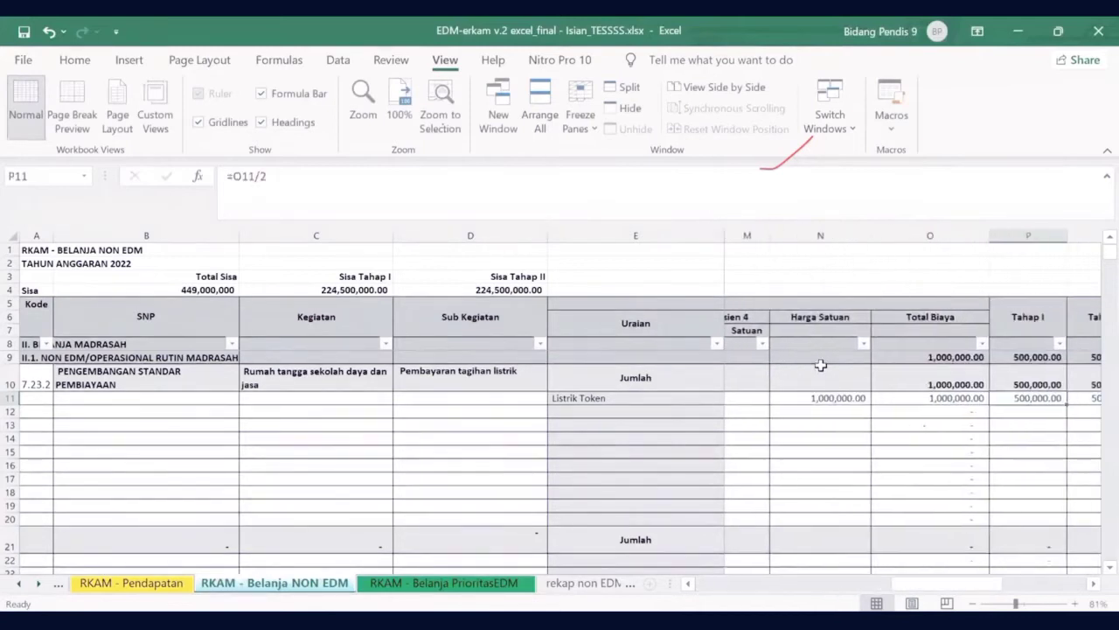
- Check the Koefisien 4 Jumlah, Harga Satuan and Total Biaya formula of Listrik Token in L11 to O11
key("shift+Tab")
key("shift+Tab")
key("shift+Tab")
key("shift+Tab")
key("shift+Tab")
key("shift+Tab")
key("shift+Tab")
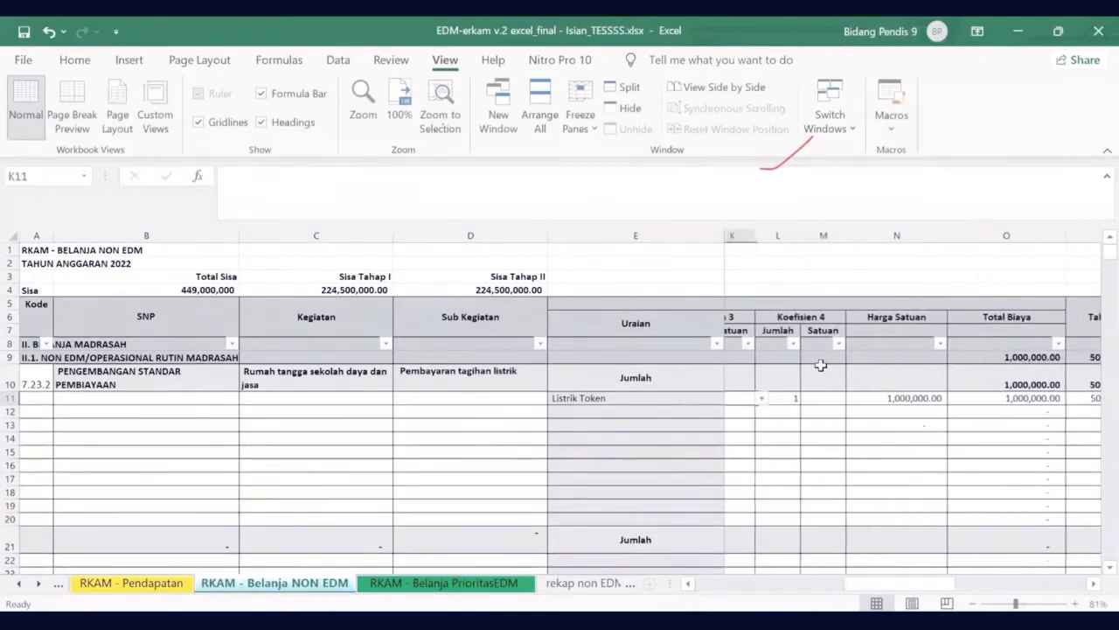
key("Tab")
key("Tab")
key("Tab")
key("Tab")
key("Tab")
key("Tab")
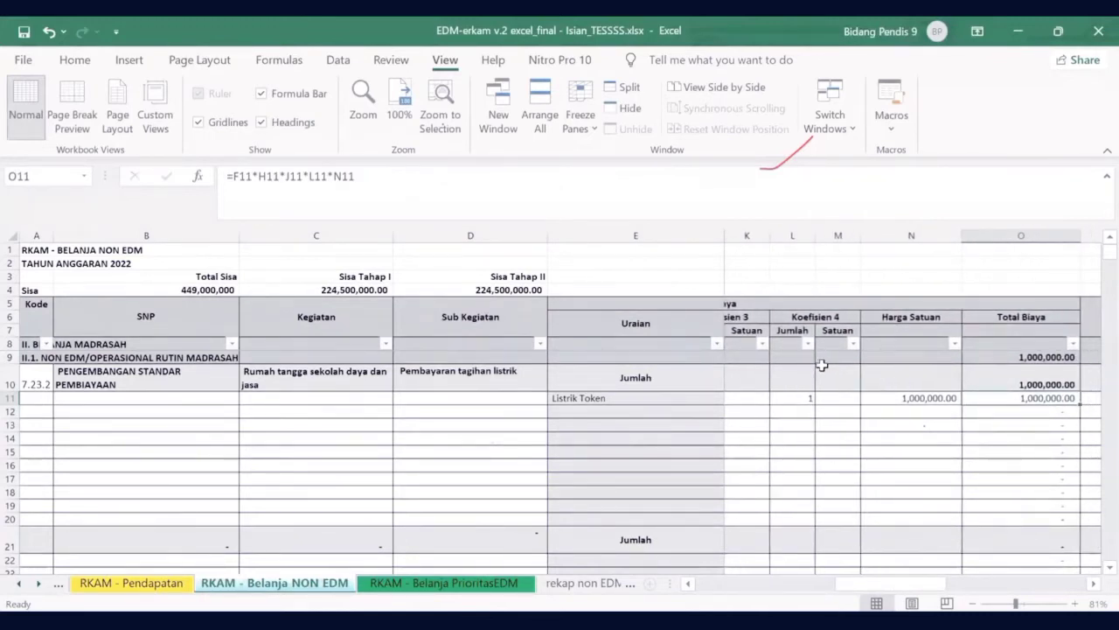
- Review all four Jumlah coefficients of Listrik Token from F11 to L11 against its Total Biaya and Tahap I amounts
key("shift+Tab")
key("shift+Tab")
key("shift+Tab")
key("shift+Tab")
key("shift+Tab")
key("shift+Tab")
key("shift+Tab")
key("shift+Tab")
key("shift+Tab")
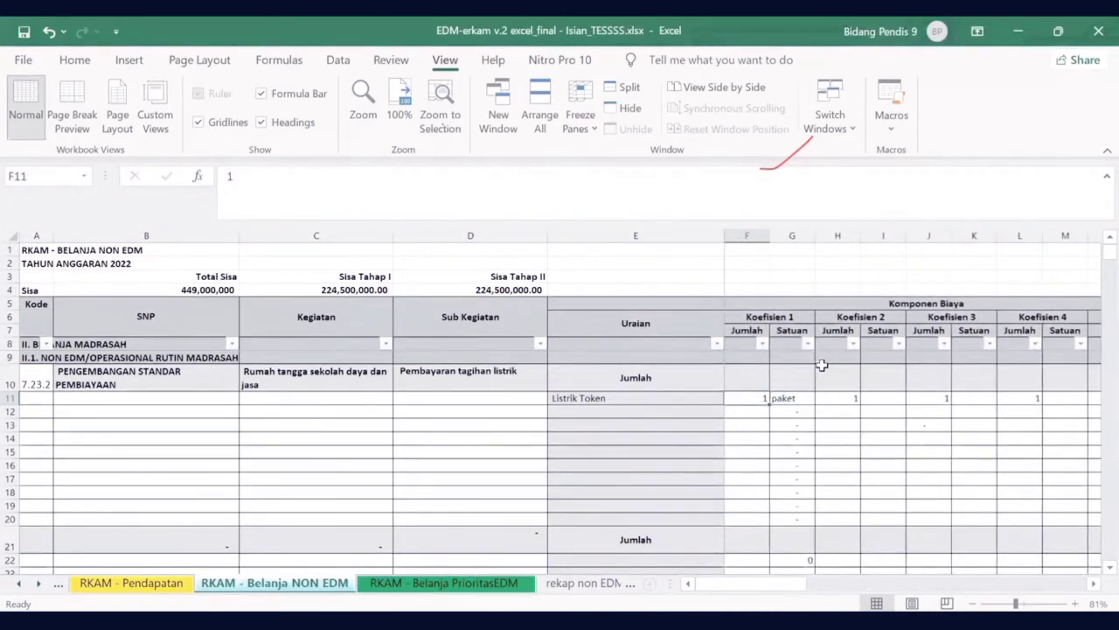
key("Tab")
key("Tab")
key("Tab")
key("Tab")
key("Tab")
key("Tab")
key("Tab")
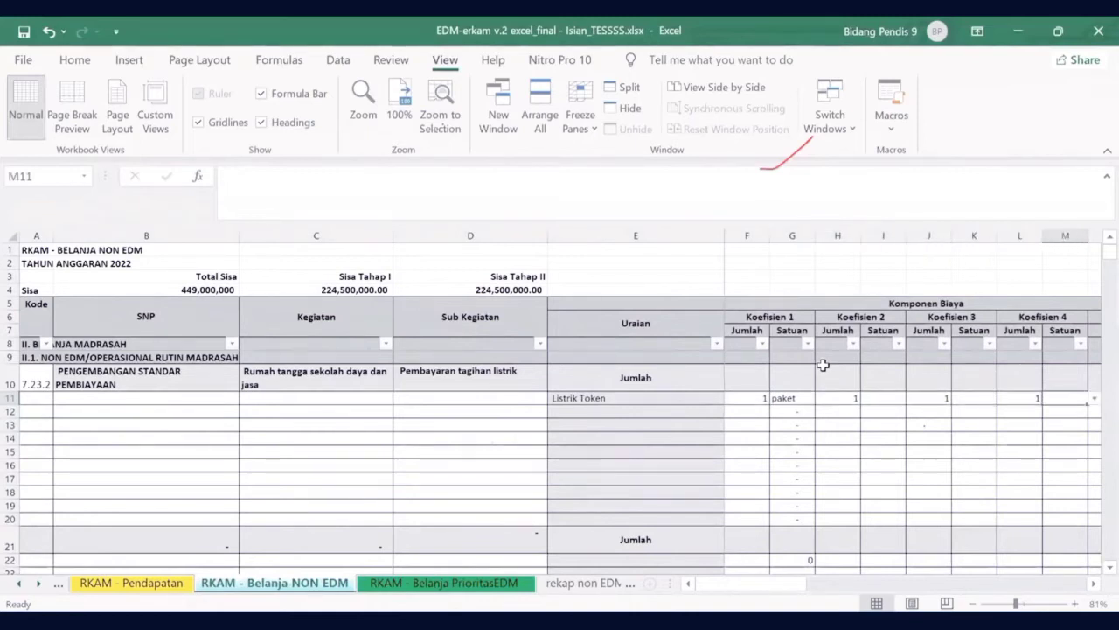
key("Tab")
key("Tab")
key("Tab")
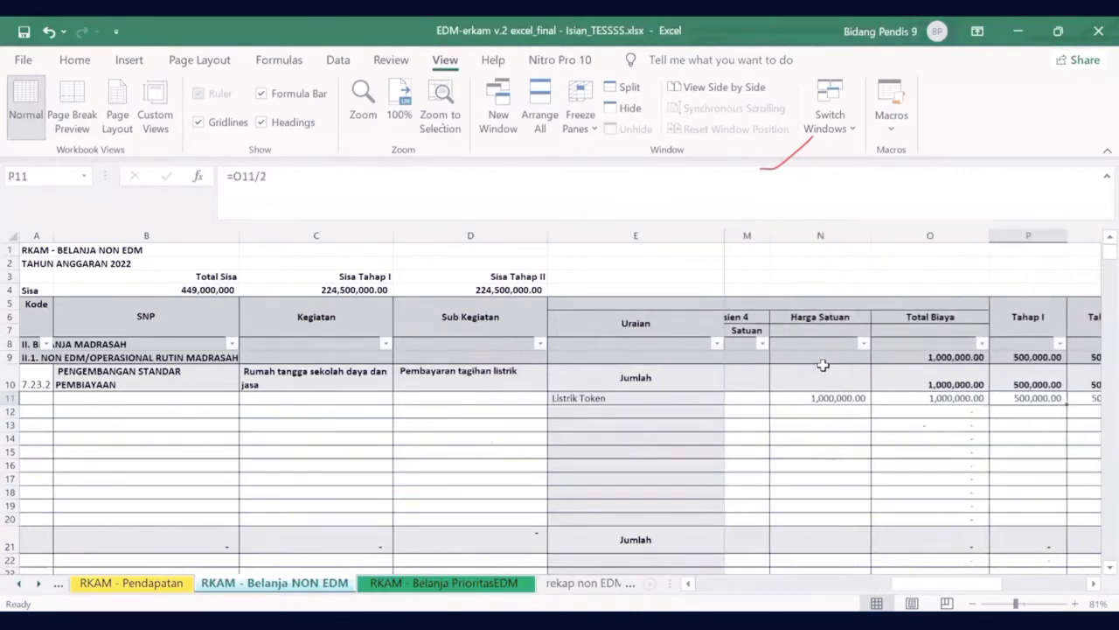
- Examine how the Total Biaya of Listrik Token is divided over Tahap I and Tahap II, and look at its Keterangan and Kode Akun cells
key("shift+Tab")
key("Tab")
key("Tab")
key("Tab")
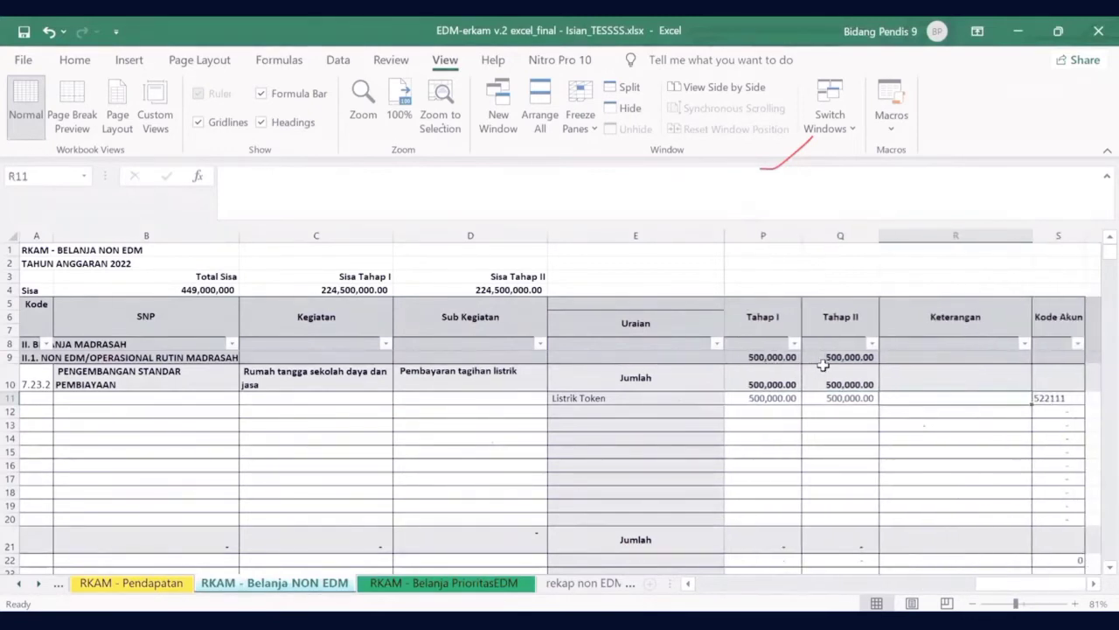
key("shift+Tab")
key("shift+Tab")
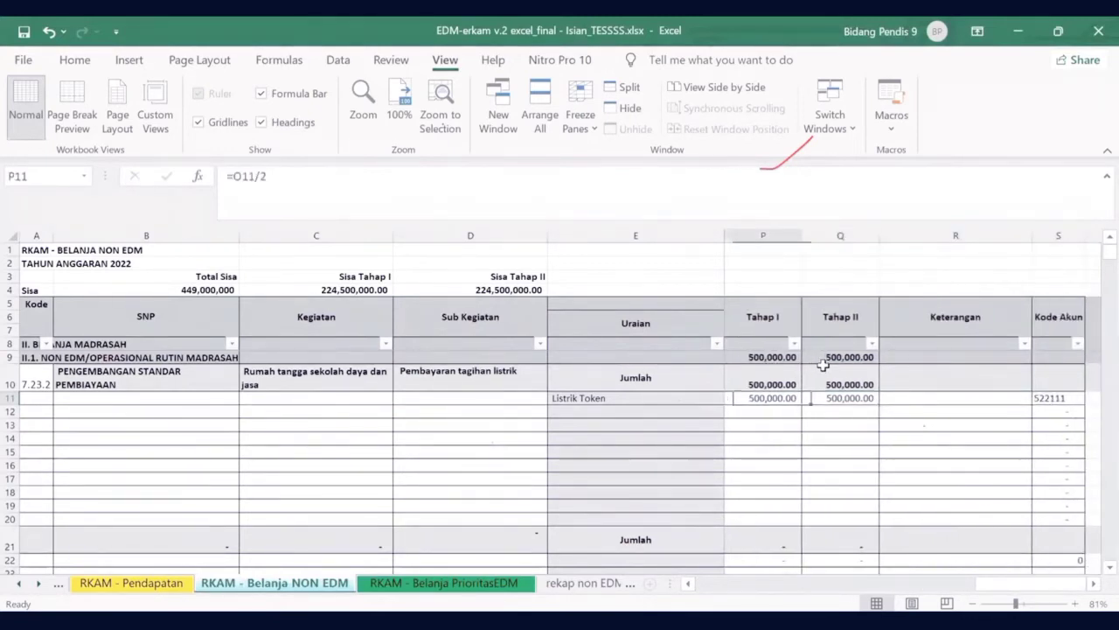
key("shift+Tab")
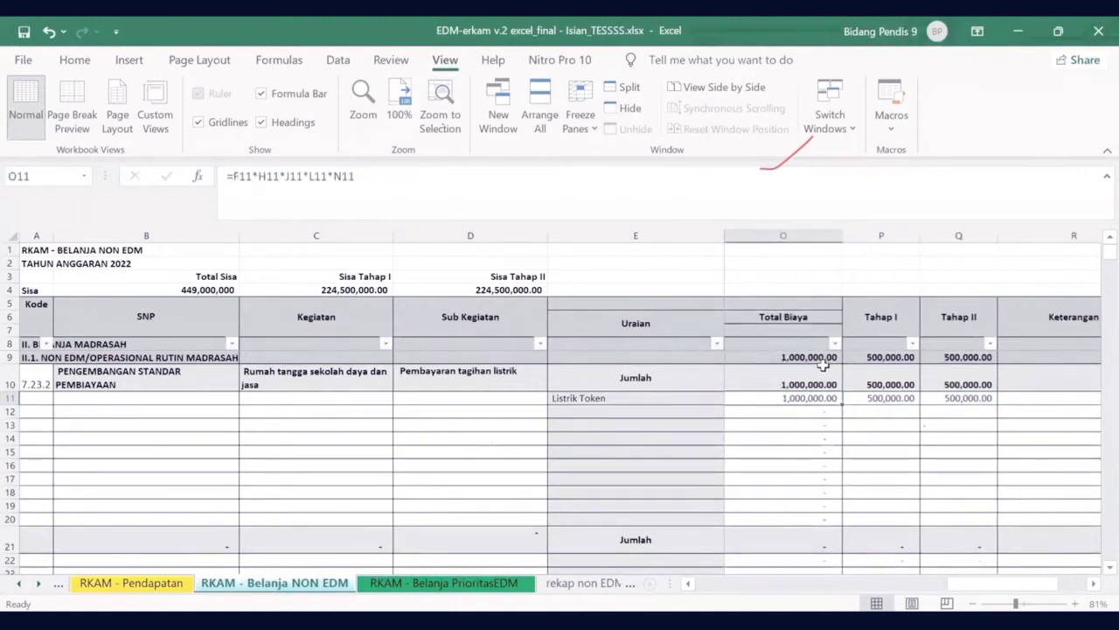
key("Tab")
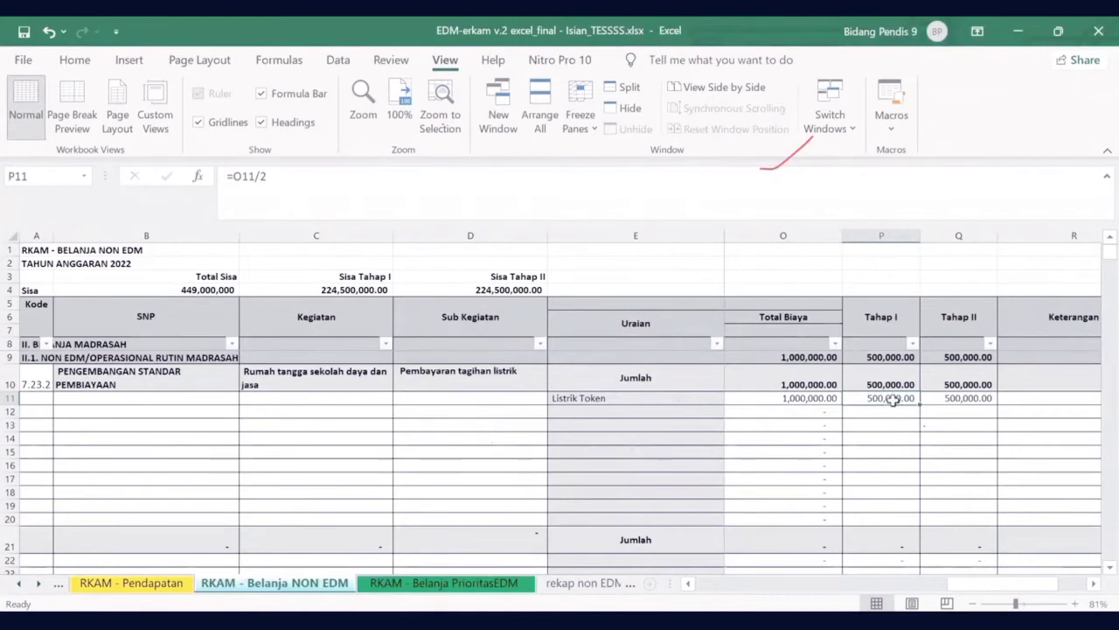
left_click(967, 398)
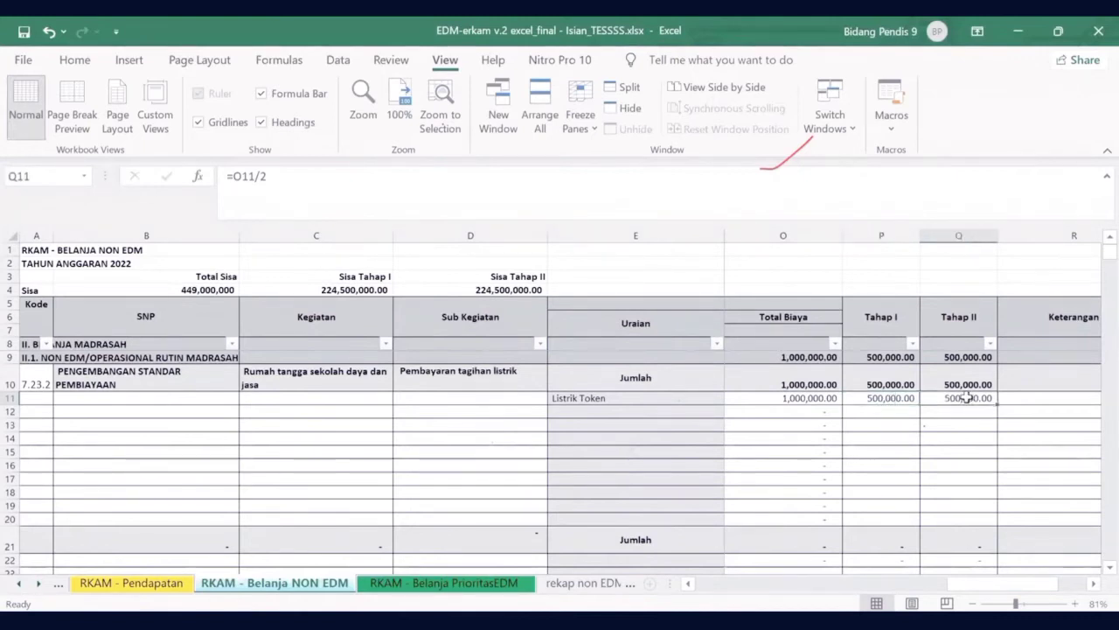
- Set the Harga Satuan of Listrik Token in N11 to 1,200,000
left_click(797, 397)
key("Left")
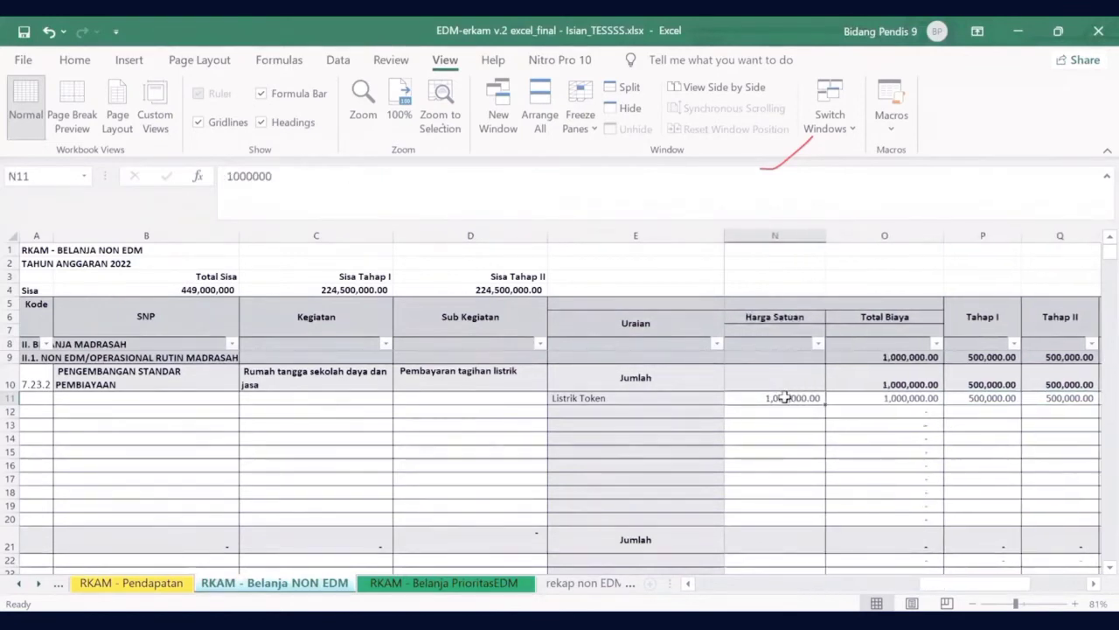
type("1200000")
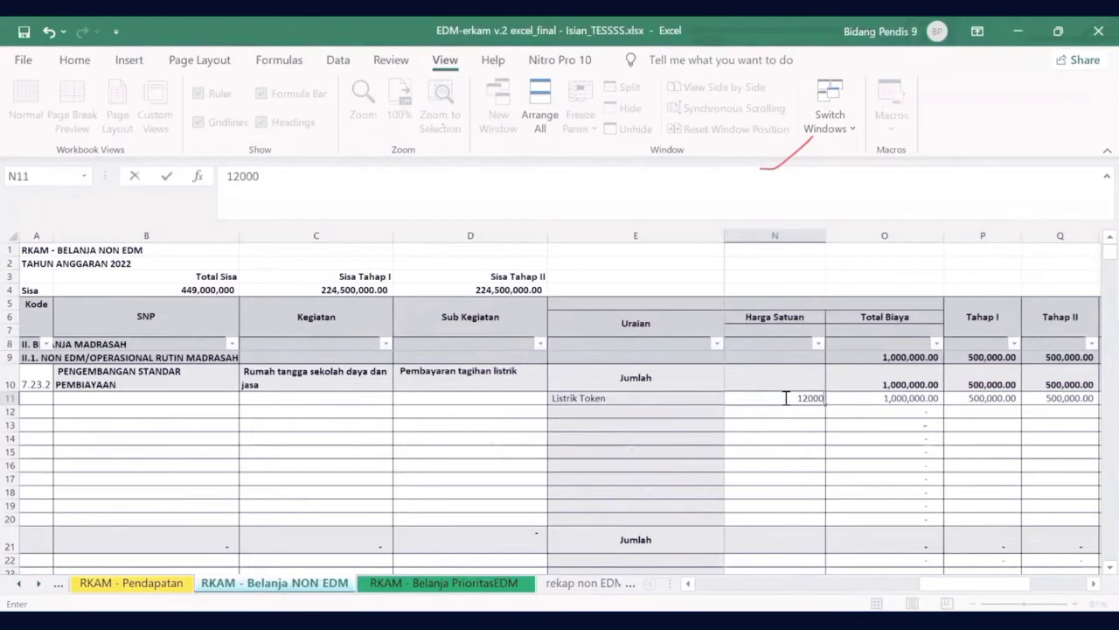
key("Right")
key("Right")
key("Right")
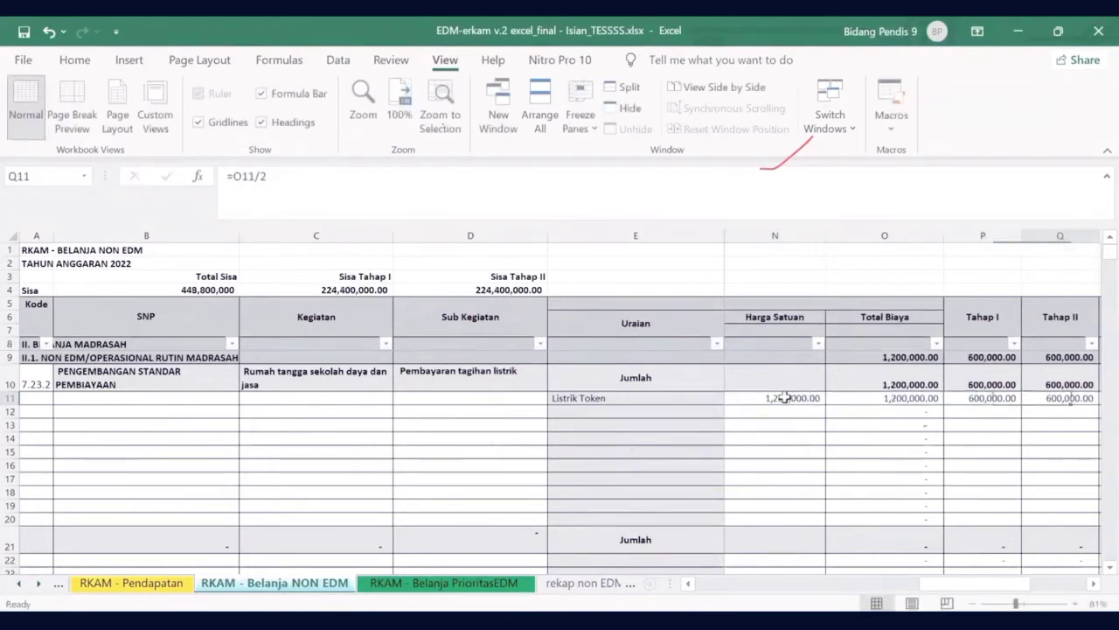
- Check the recalculated Total Biaya, Tahap I and Tahap II of Listrik Token and return to its Koefisien 1 Jumlah in F11
key("Left")
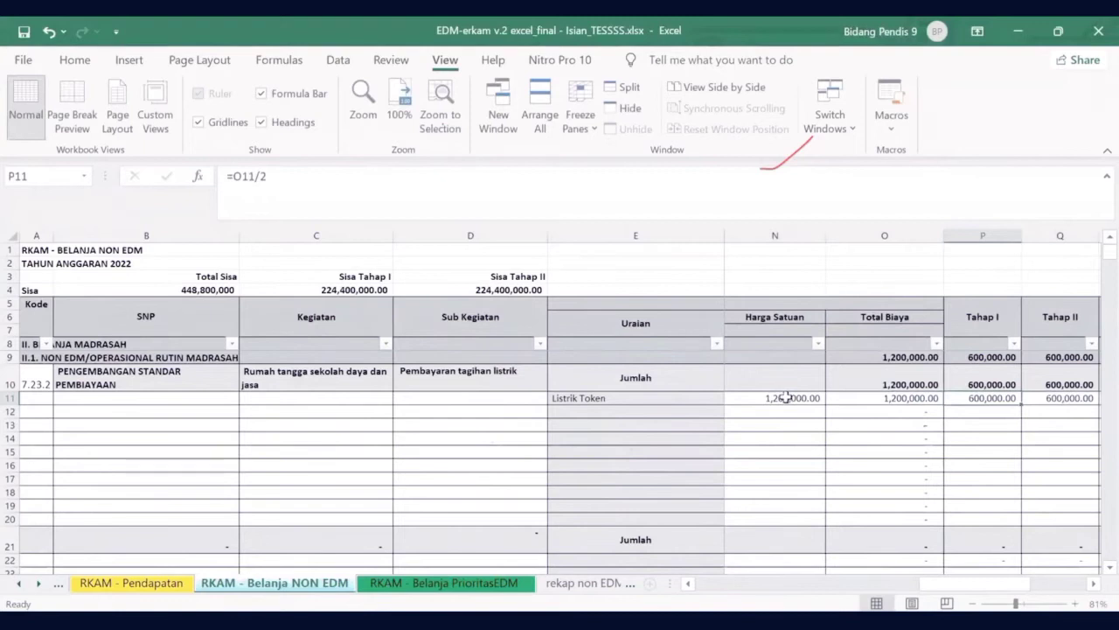
key("Left")
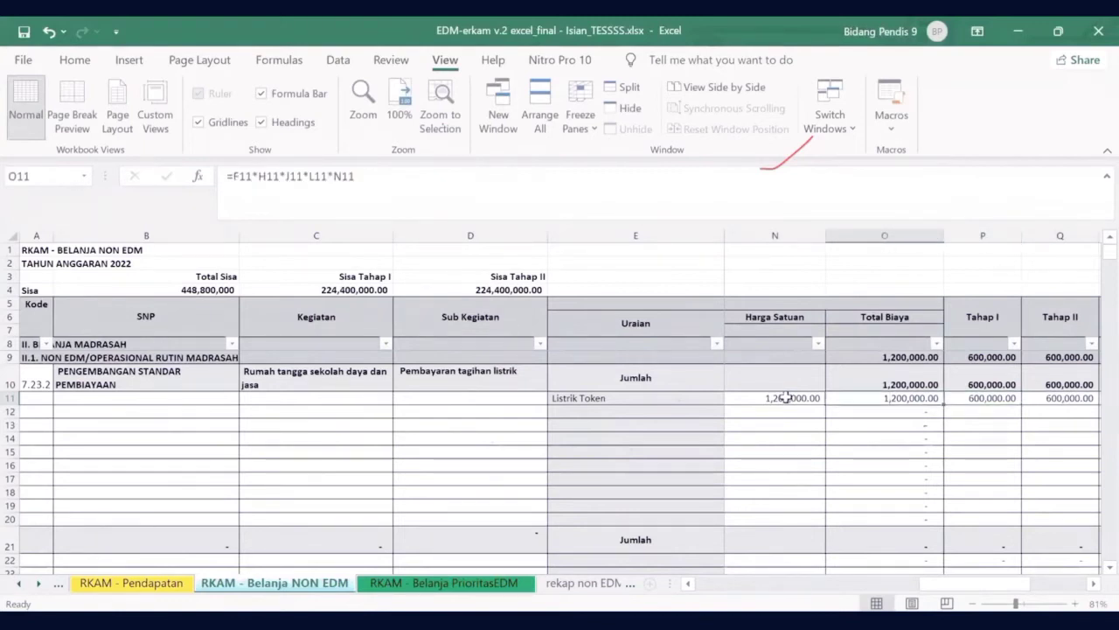
key("Right")
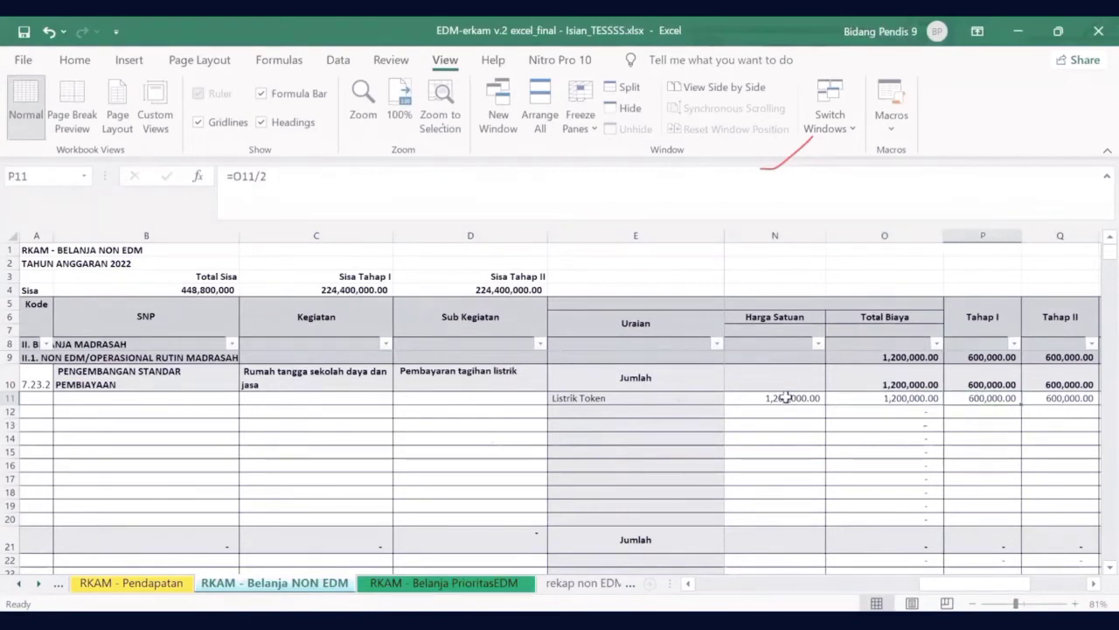
key("Right")
key("Left")
key("Left")
key("Left")
key("Left")
key("Left")
key("Left")
key("Left")
key("Left")
key("Left")
key("Left")
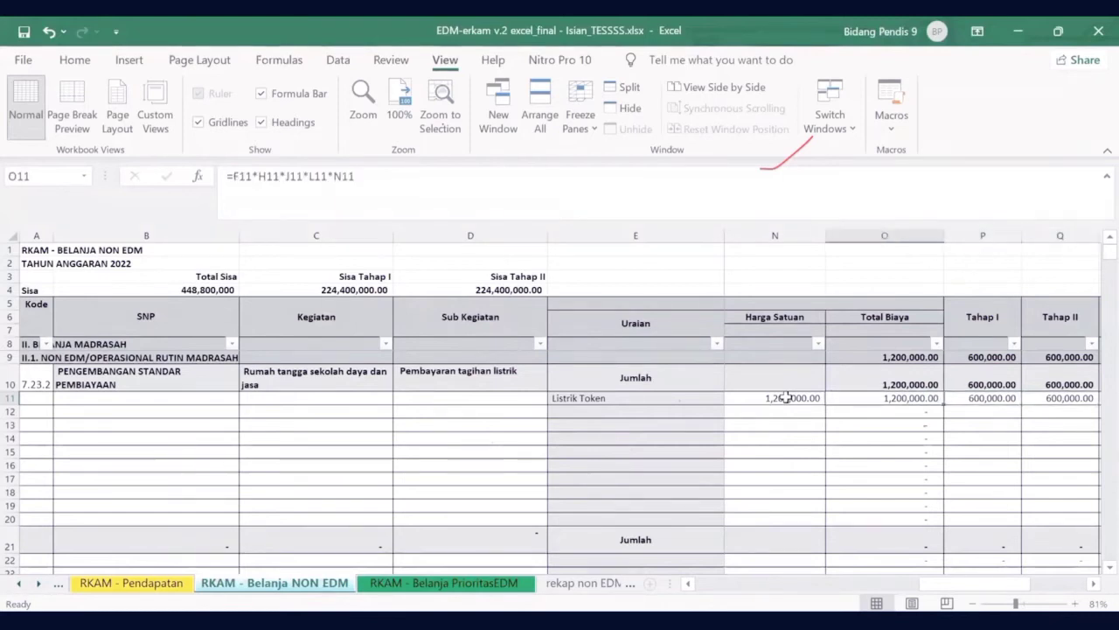
key("Left")
key("Left")
key("Right")
key("Right")
key("Right")
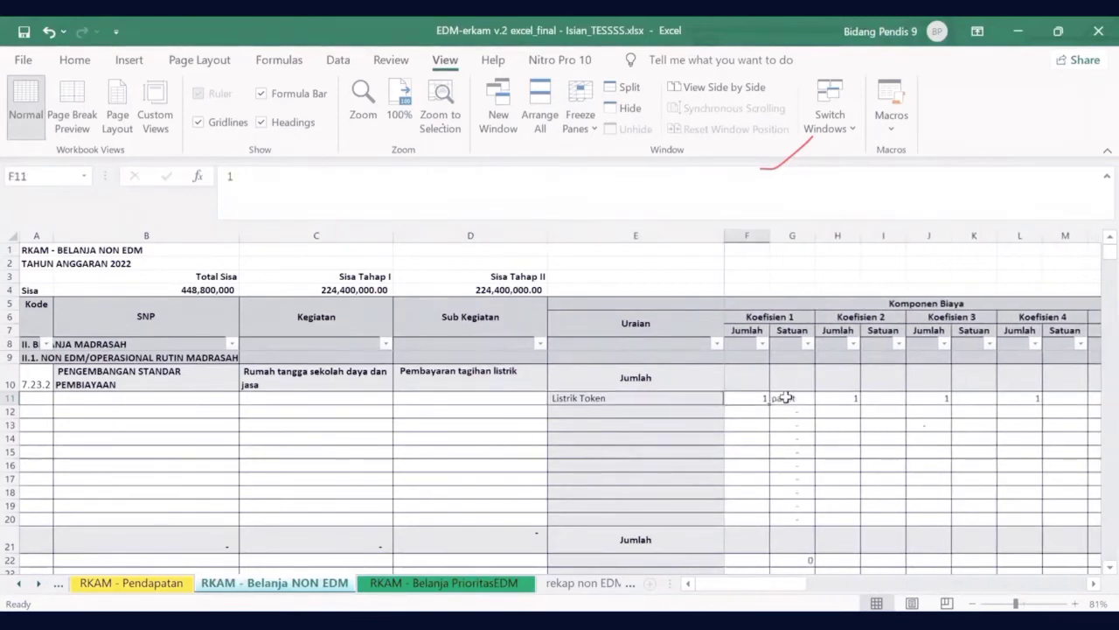
- Set the Koefisien 2 Satuan of Listrik Token in I11 to tahun
left_click(879, 401)
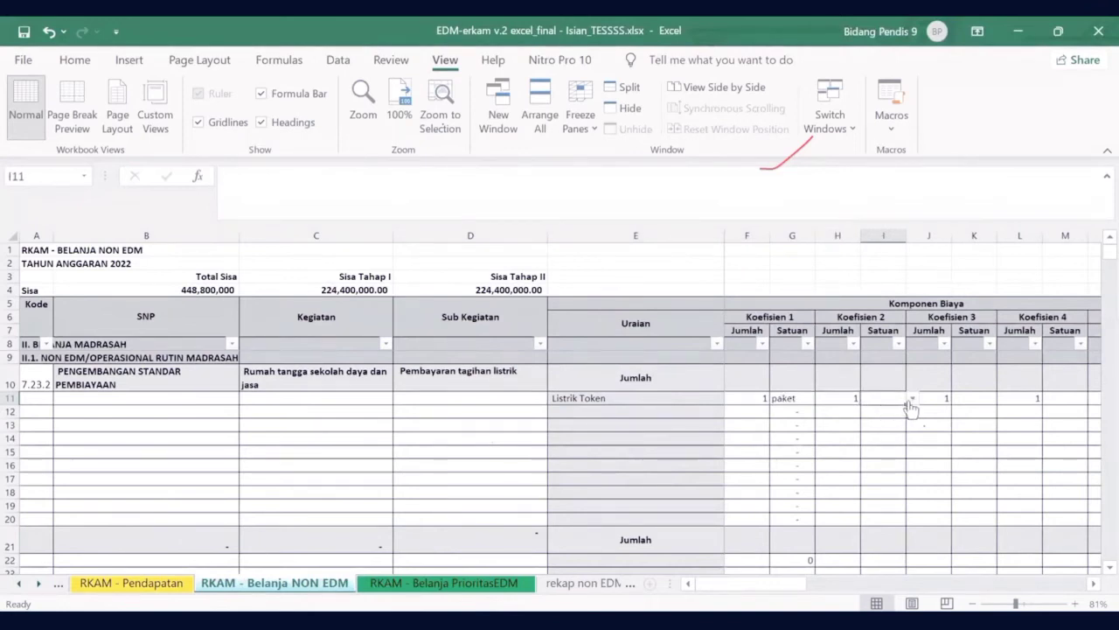
left_click(912, 399)
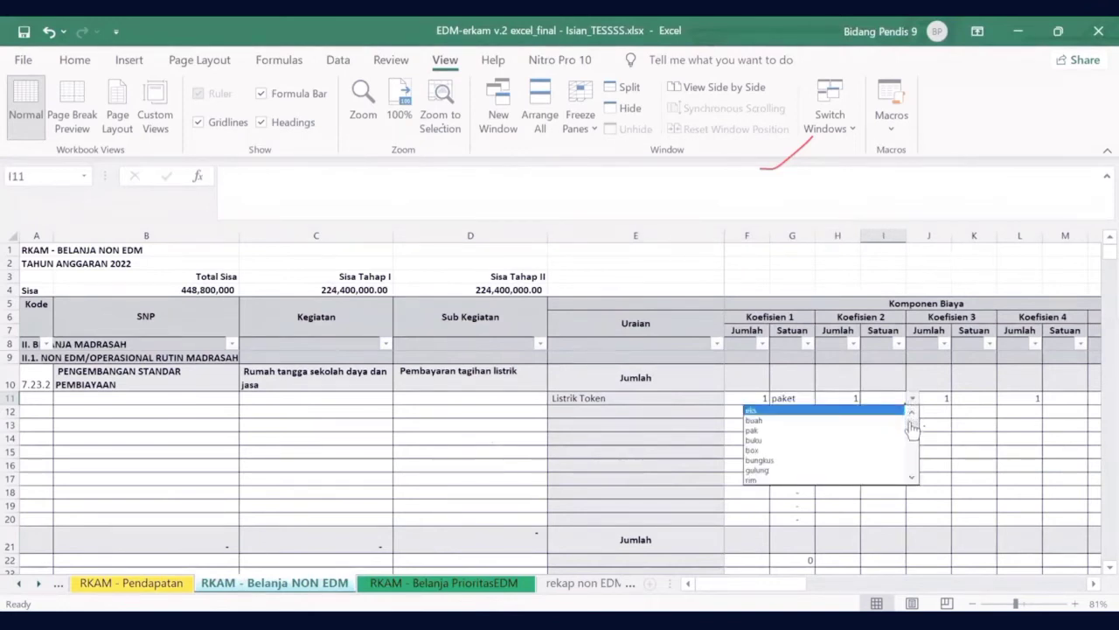
left_click(912, 477)
left_click(912, 477)
left_click(912, 477)
left_click(912, 477)
left_click(912, 477)
left_click(912, 477)
left_click(912, 478)
left_click(912, 478)
left_click(912, 477)
left_click(912, 479)
left_click(913, 480)
left_click(913, 479)
left_click(913, 479)
left_click(912, 477)
left_click(912, 478)
left_click(912, 478)
left_click(912, 477)
left_click(912, 477)
left_click(912, 478)
left_click(912, 477)
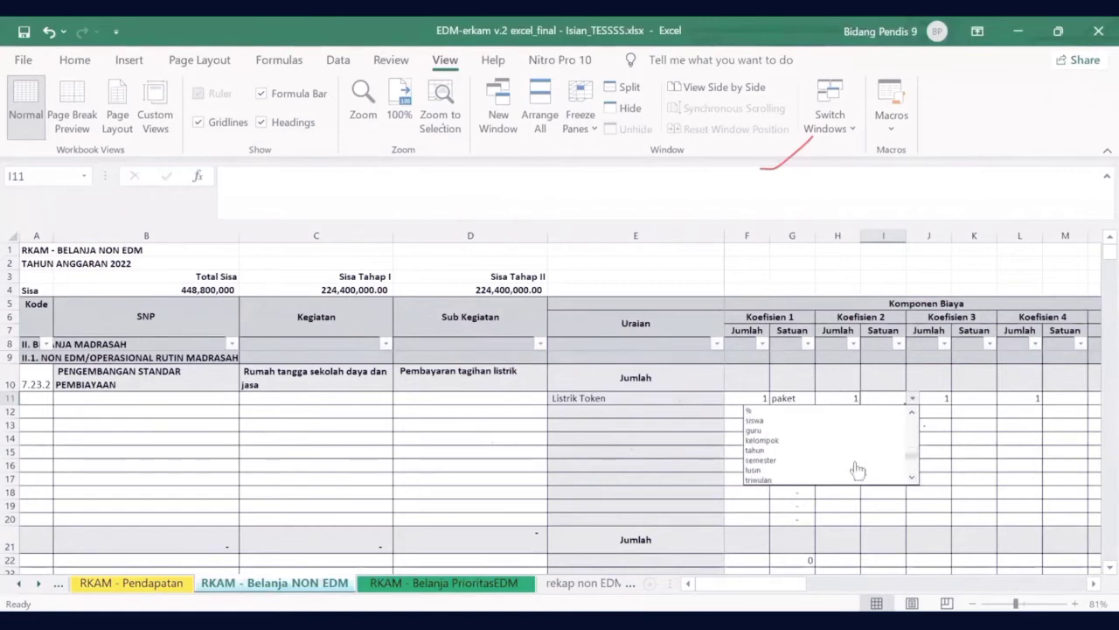
left_click(754, 450)
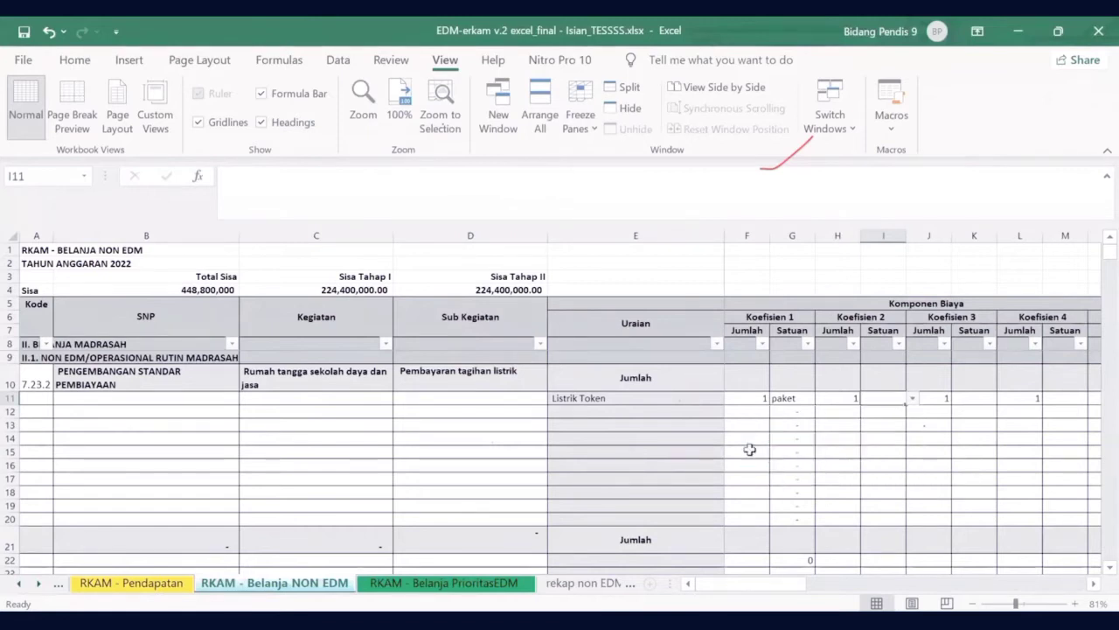
- Review the Listrik Token row across its Harga Satuan, Total Biaya and Tahap amounts to the Keterangan and Kode Akun cells
left_click(704, 402)
key("Right")
key("Right")
key("Right")
key("Right")
key("Right")
key("Right")
key("Right")
key("Right")
key("Right")
key("Right")
key("Right")
key("Right")
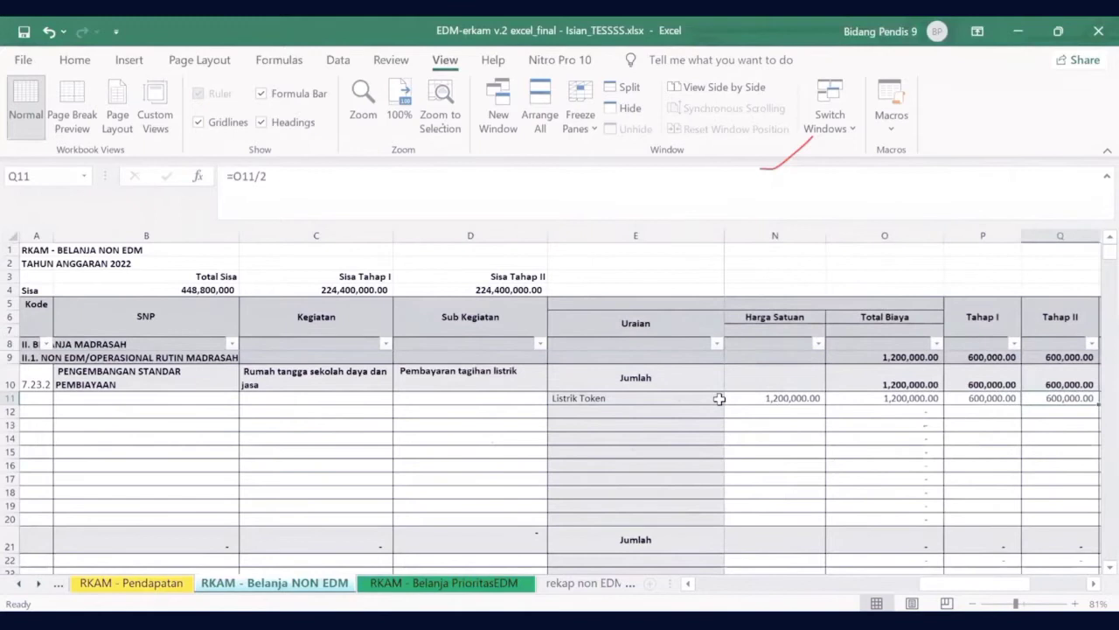
key("Right")
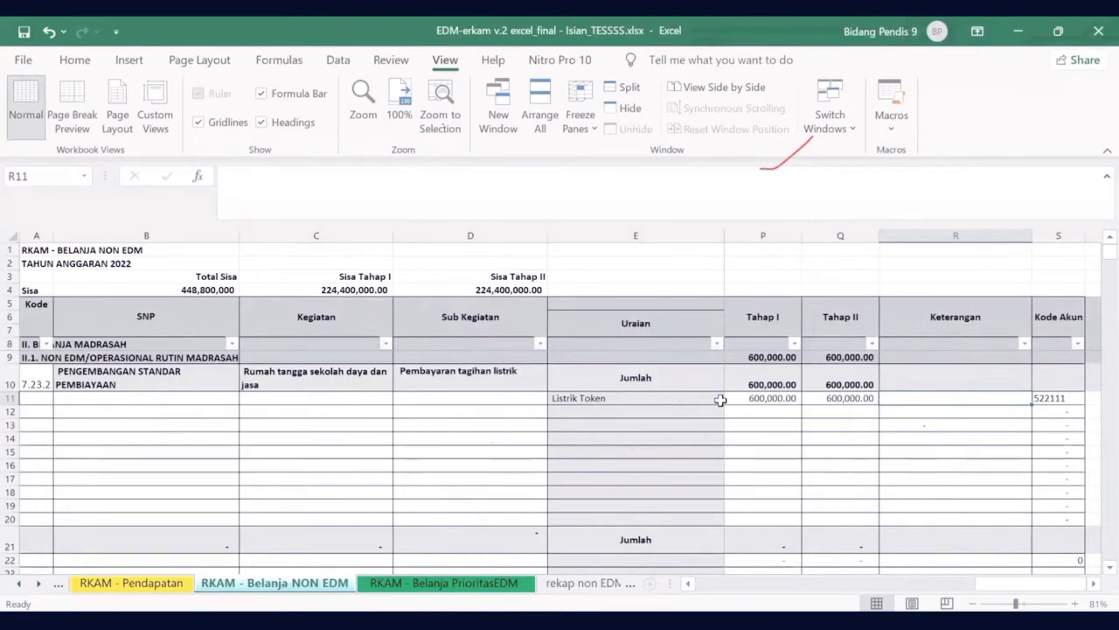
key("Return")
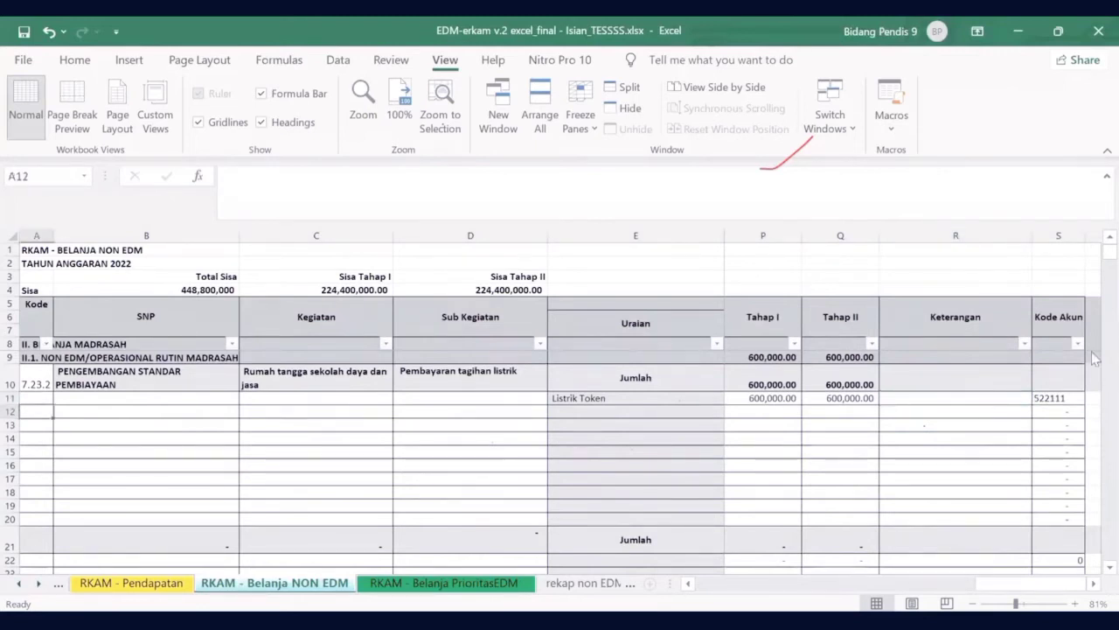
left_click(1050, 398)
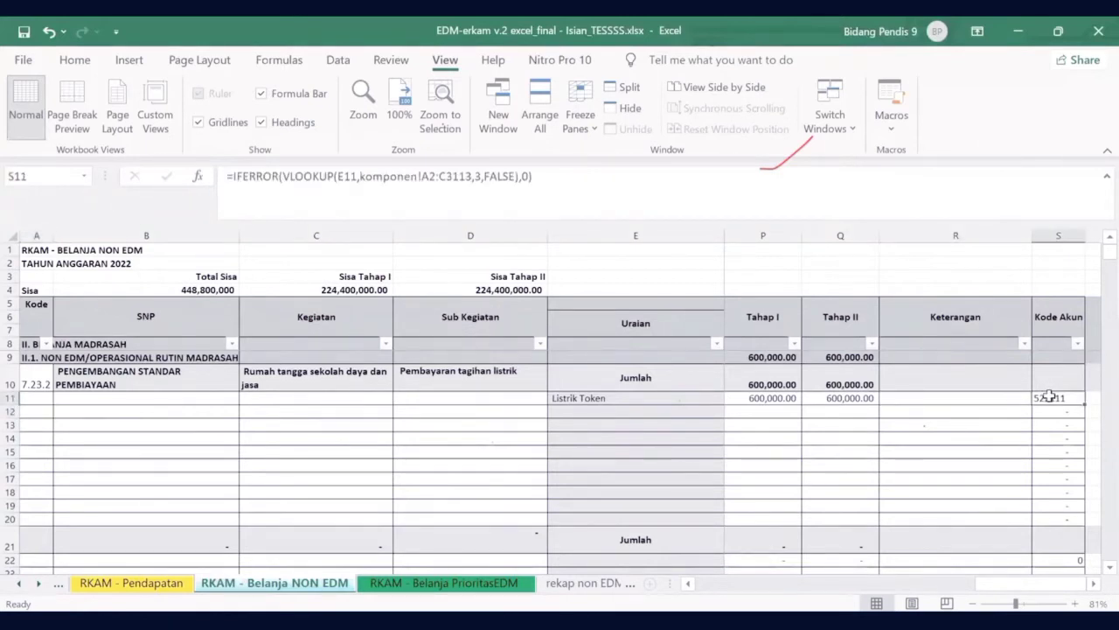
key("Left")
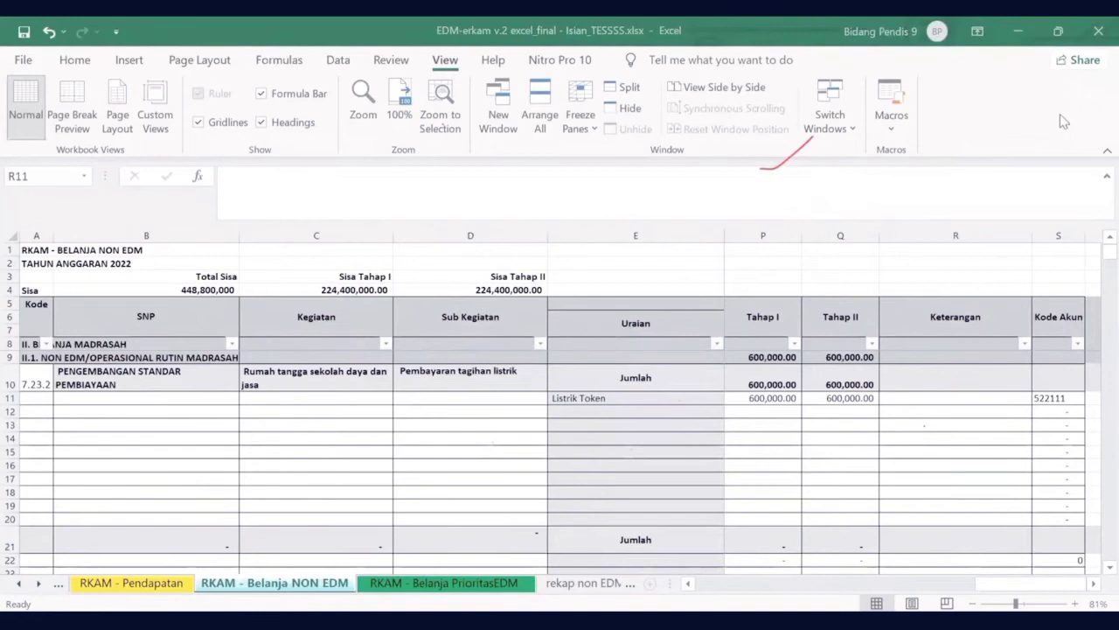
- Choose Listrik Pascabayar as the Uraian in E12, below Listrik Token
left_click(654, 414)
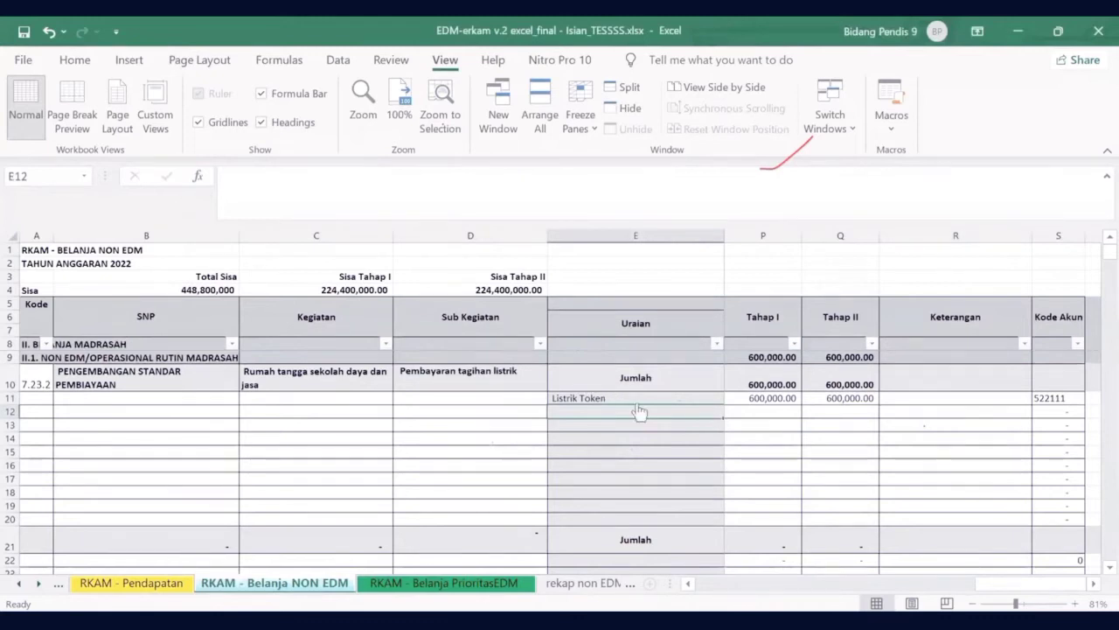
left_click(715, 411)
scroll(733, 472, "down", 5)
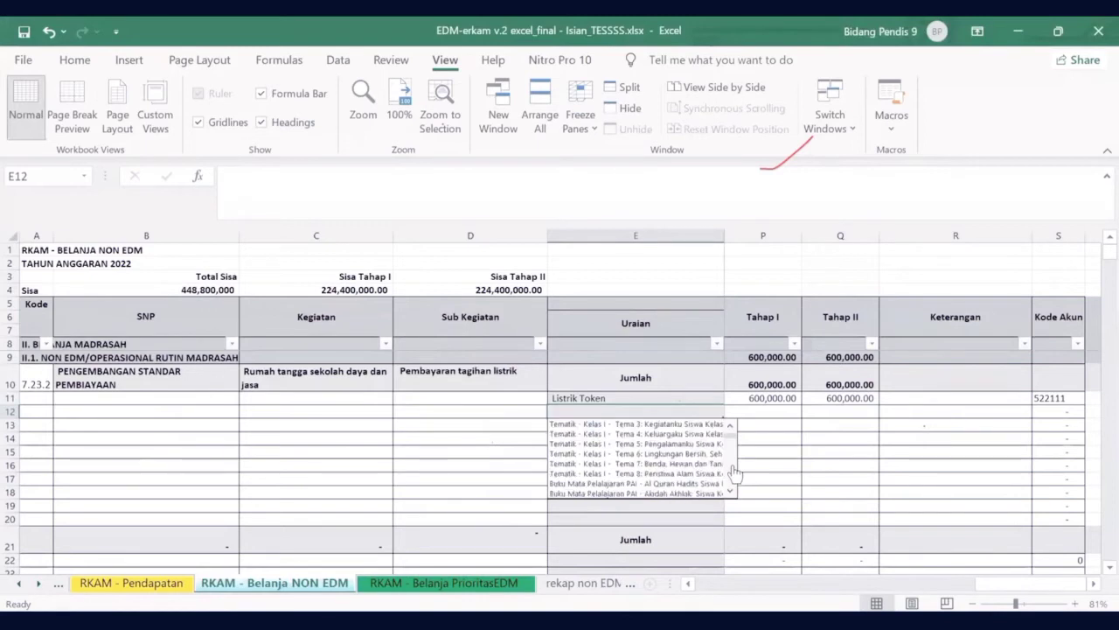
scroll(735, 472, "down", 10)
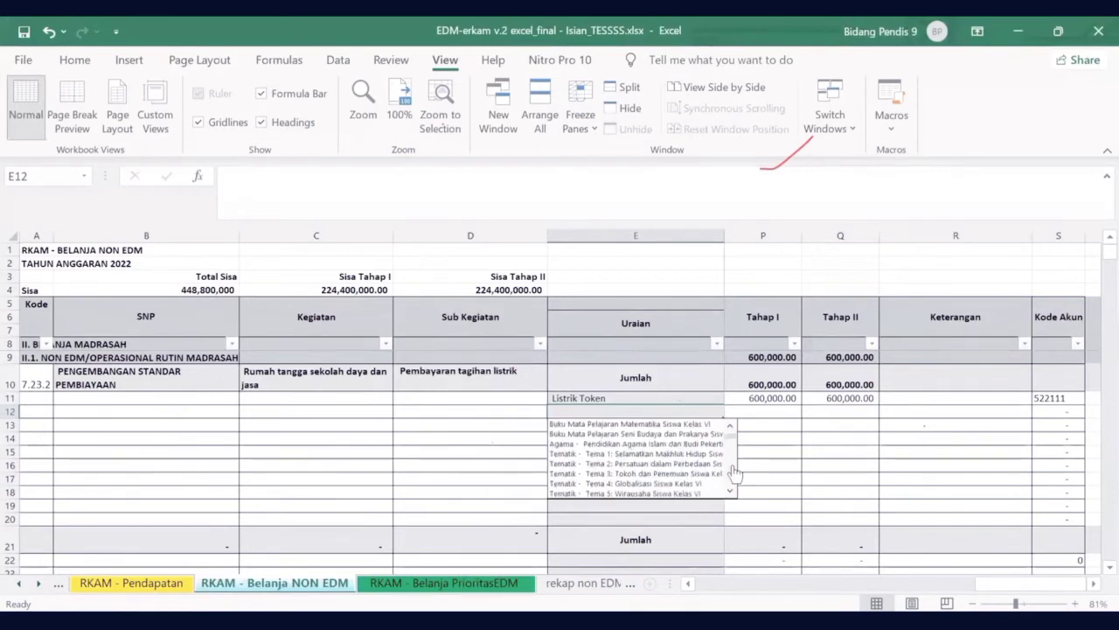
scroll(735, 473, "down", 8)
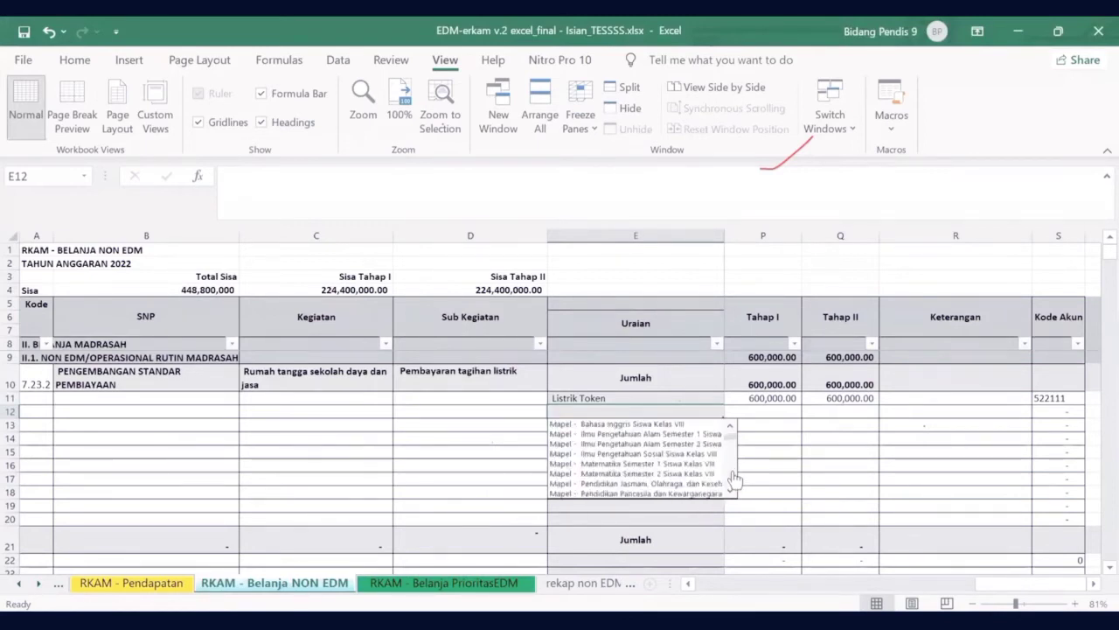
scroll(733, 478, "down", 8)
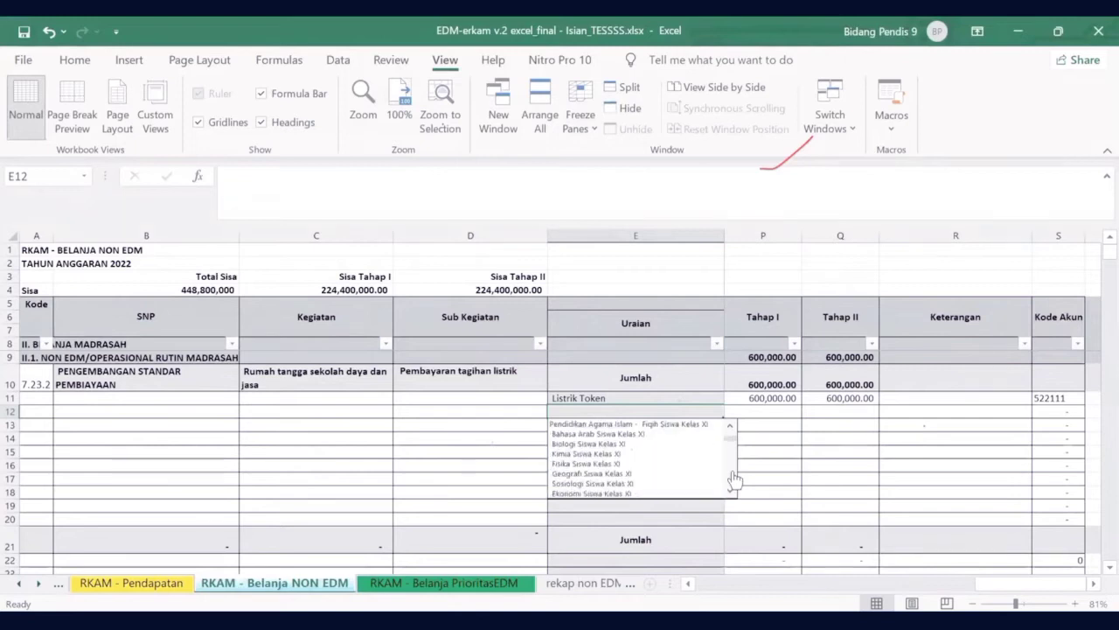
scroll(735, 477, "down", 4)
scroll(735, 479, "down", 5)
scroll(734, 481, "down", 3)
left_click(730, 492)
scroll(735, 495, "down", 6)
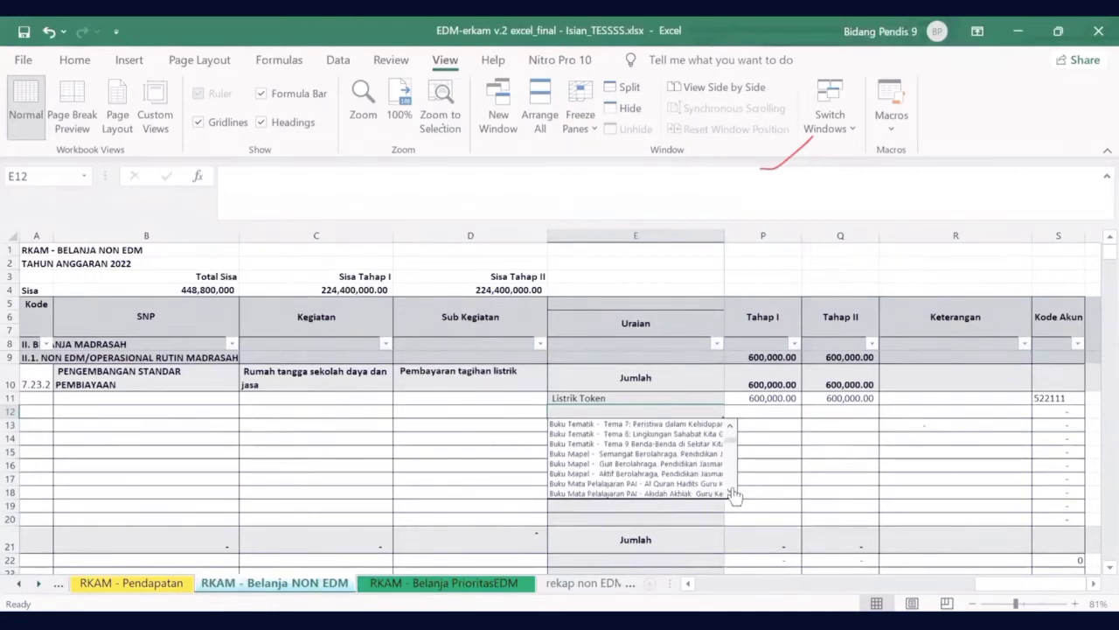
left_click_drag(731, 440, 733, 497)
left_click(732, 495)
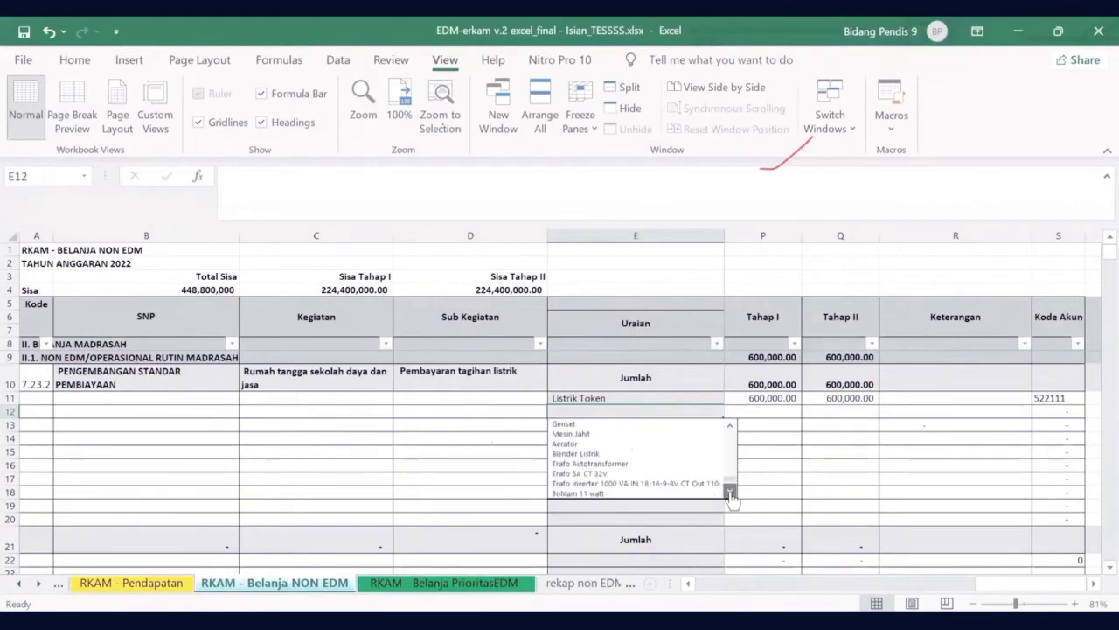
left_click_drag(732, 495, 733, 495)
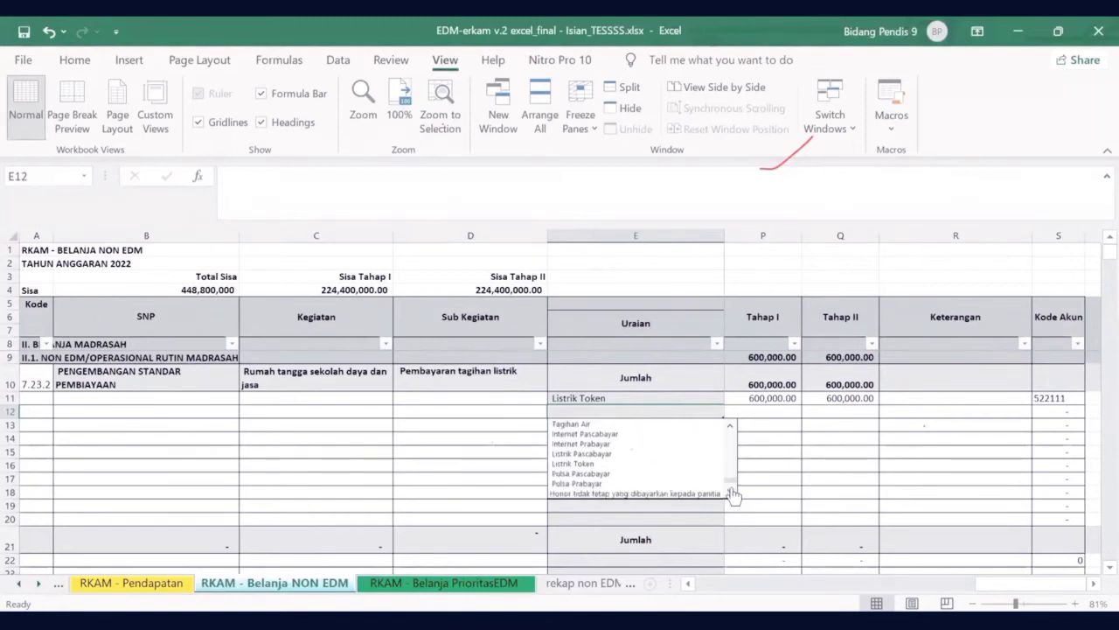
left_click(610, 455)
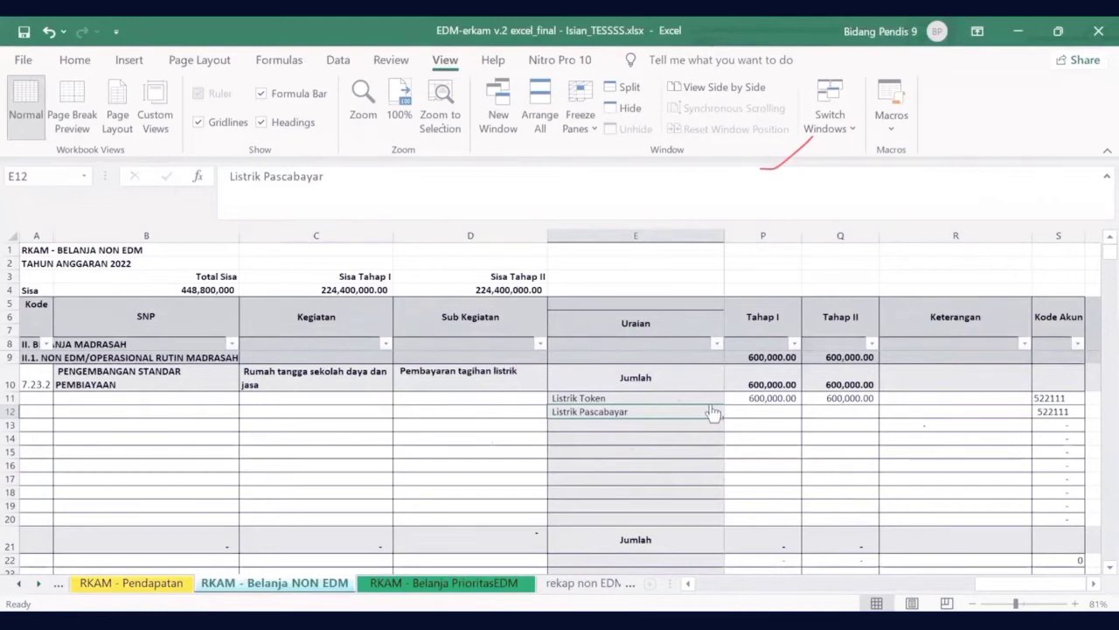
- Enter 1 as Koefisien 1 Jumlah in F12 and 12 as Koefisien 2 Jumlah in H12 for Listrik Pascabayar
left_click(749, 409)
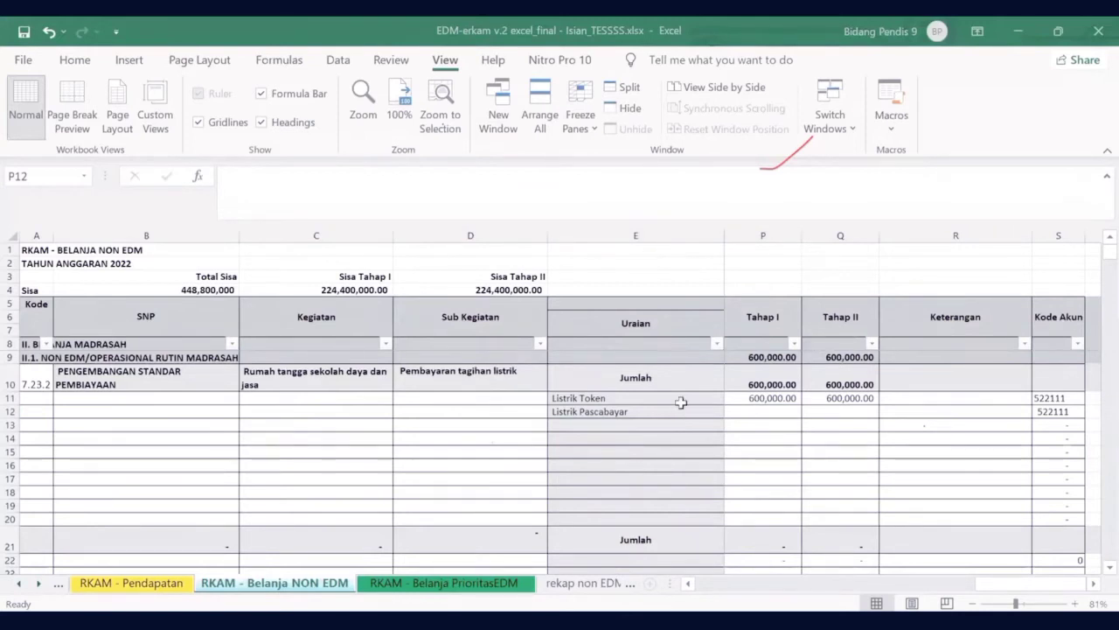
key("Left")
key("Left")
key("Left")
key("Left")
key("Left")
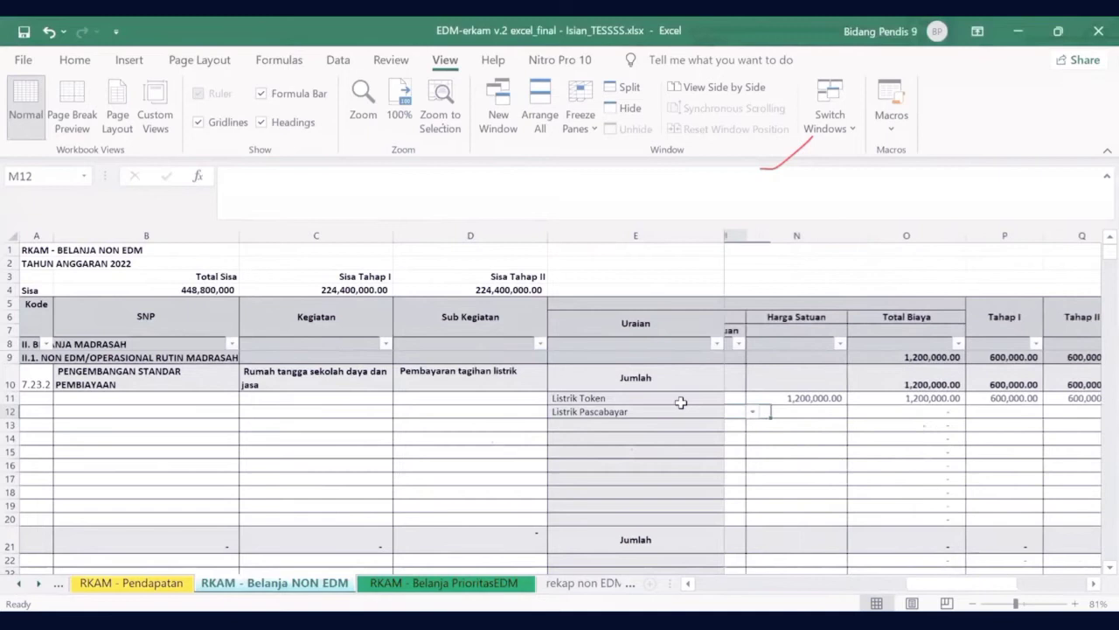
key("Left")
key("Left")
key("Left")
key("Left")
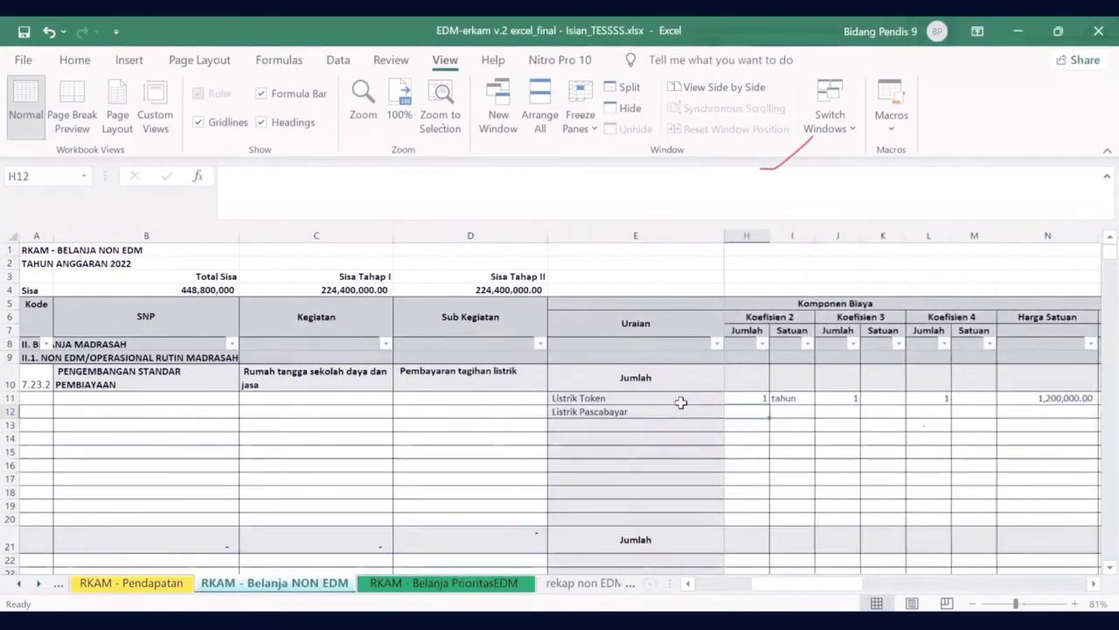
key("Left")
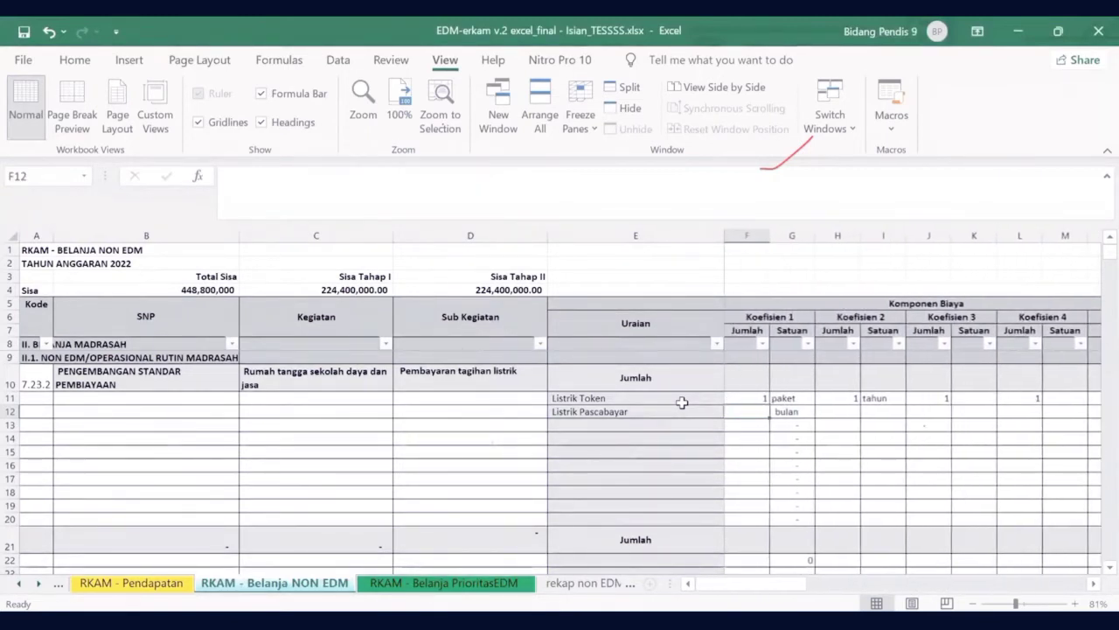
type("1")
key("Right")
key("Right")
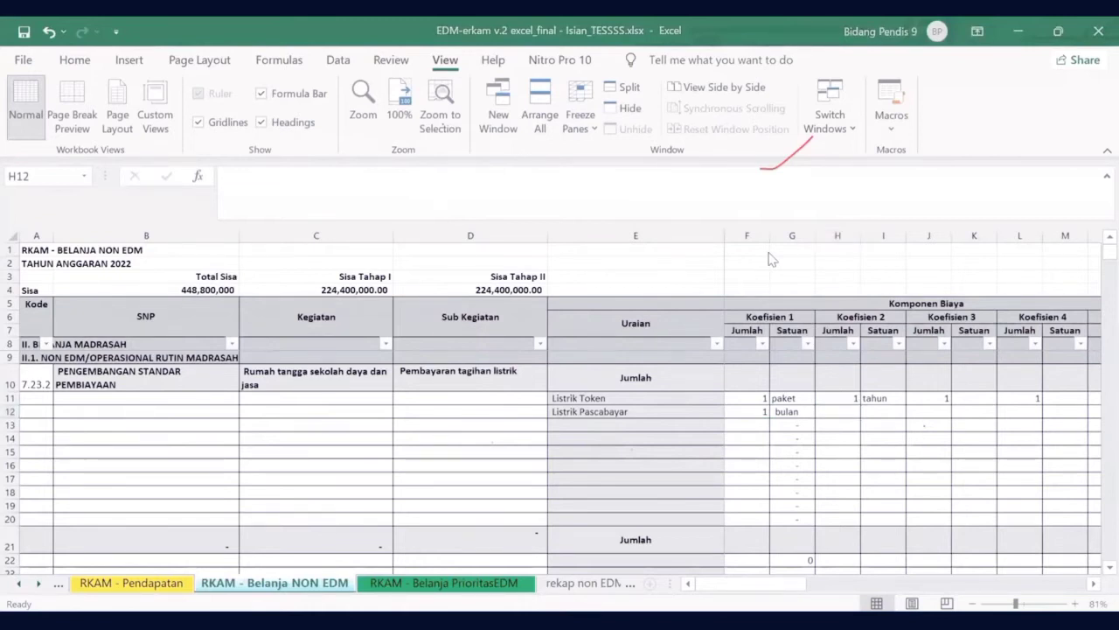
left_click(851, 416)
type("12")
key("Tab")
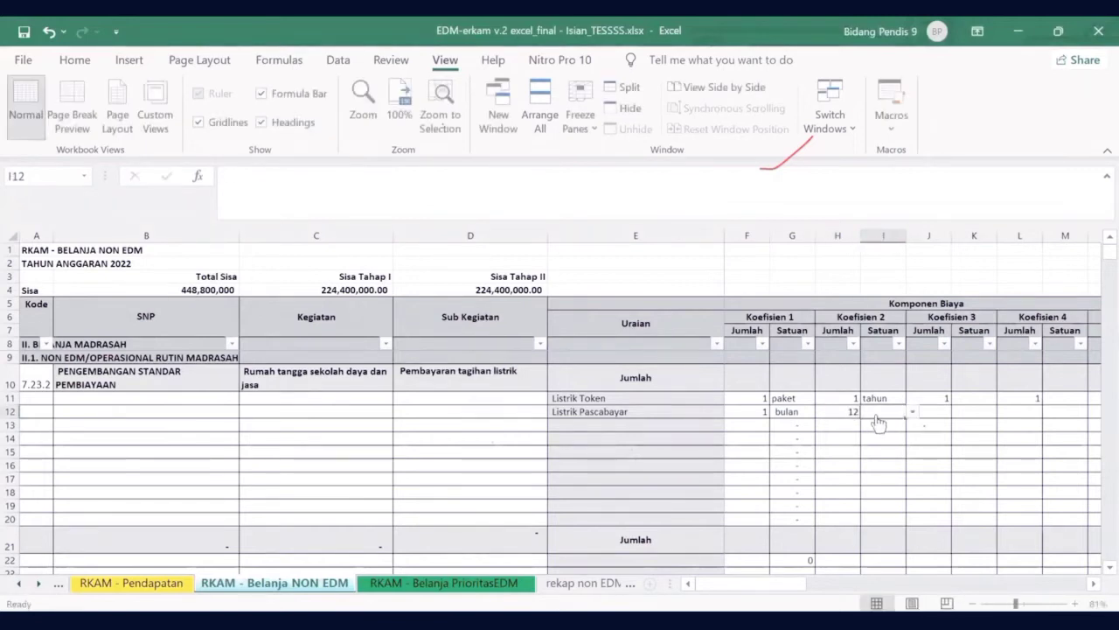
left_click(912, 412)
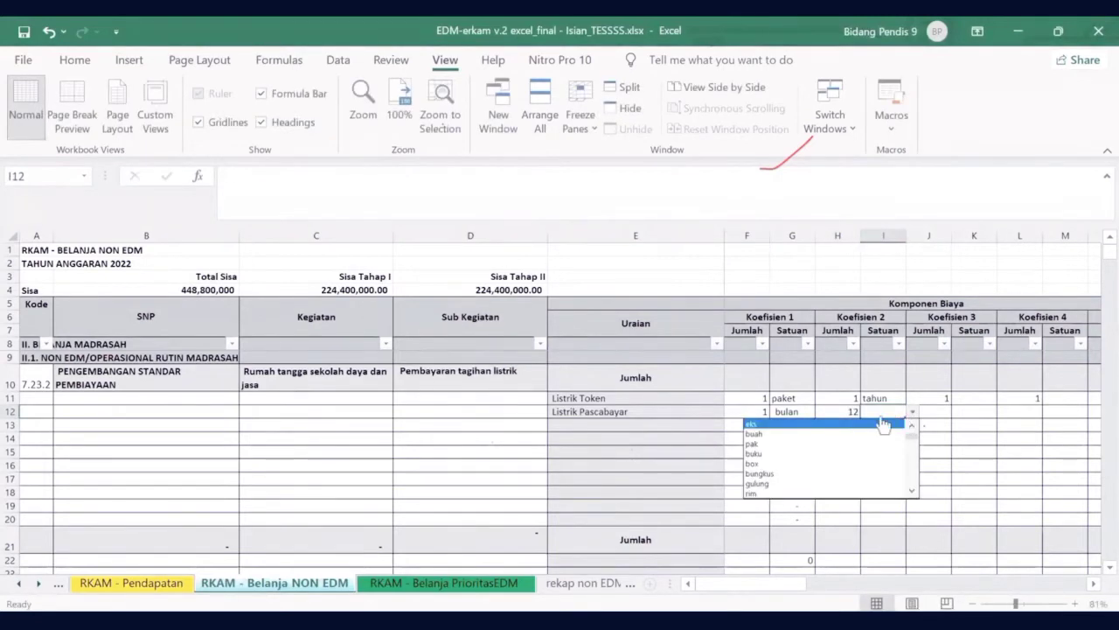
left_click(886, 417)
left_click(848, 411)
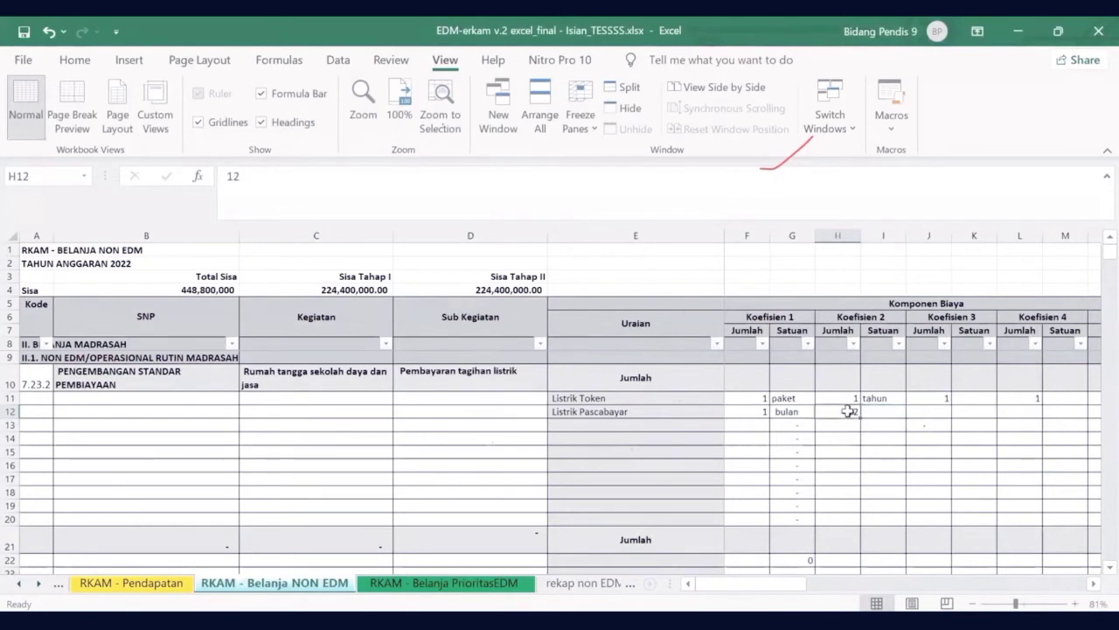
- Set Listrik Pascabayar's Koefisien 1 Jumlah in F12 to 12 and its Koefisien 2, 3 and 4 Jumlah to 1 each
key("Left")
key("Left")
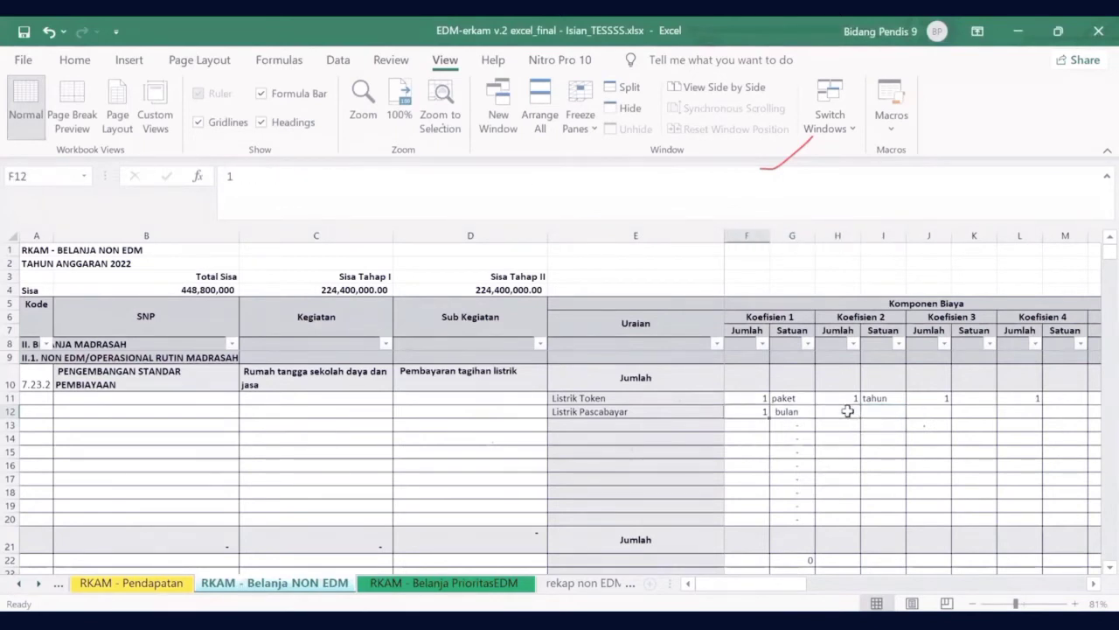
type("12")
left_click(848, 410)
type("1")
key("Right")
key("Right")
type("1")
key("Right")
key("Right")
type("1")
key("Right")
key("Right")
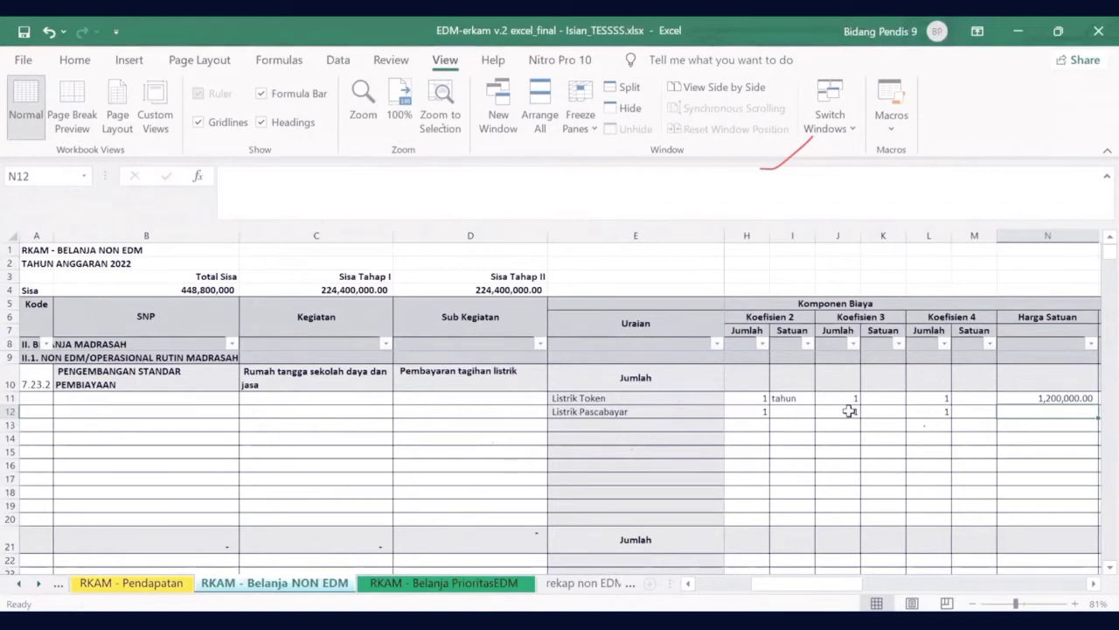
- Set the Harga Satuan of Listrik Pascabayar in N12 to 2,400,000
type("2400000")
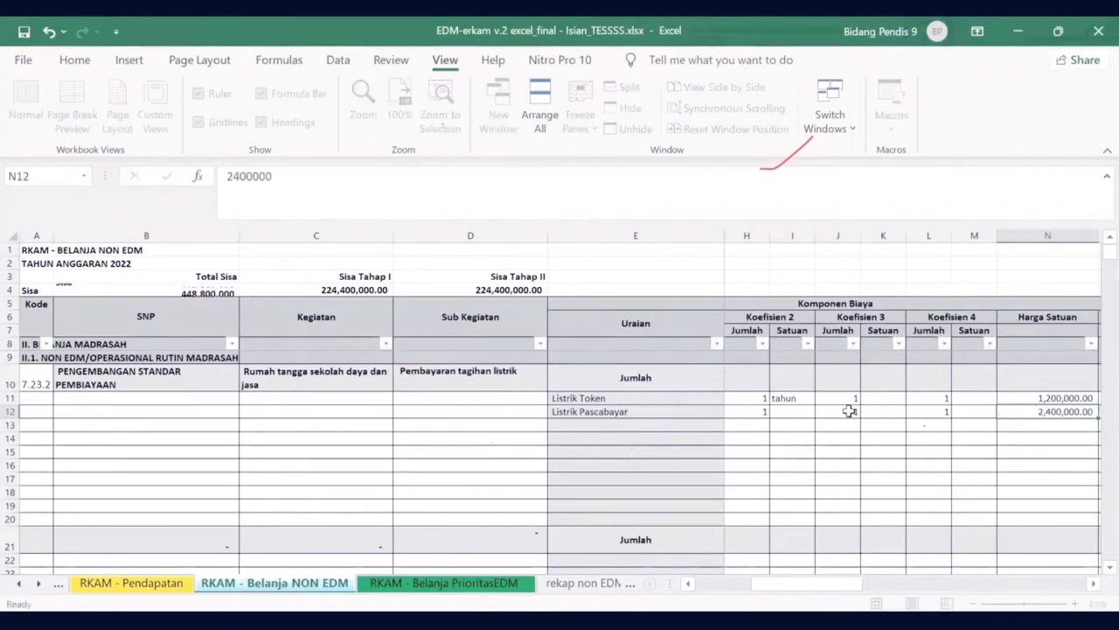
key("Tab")
key("Tab")
key("Tab")
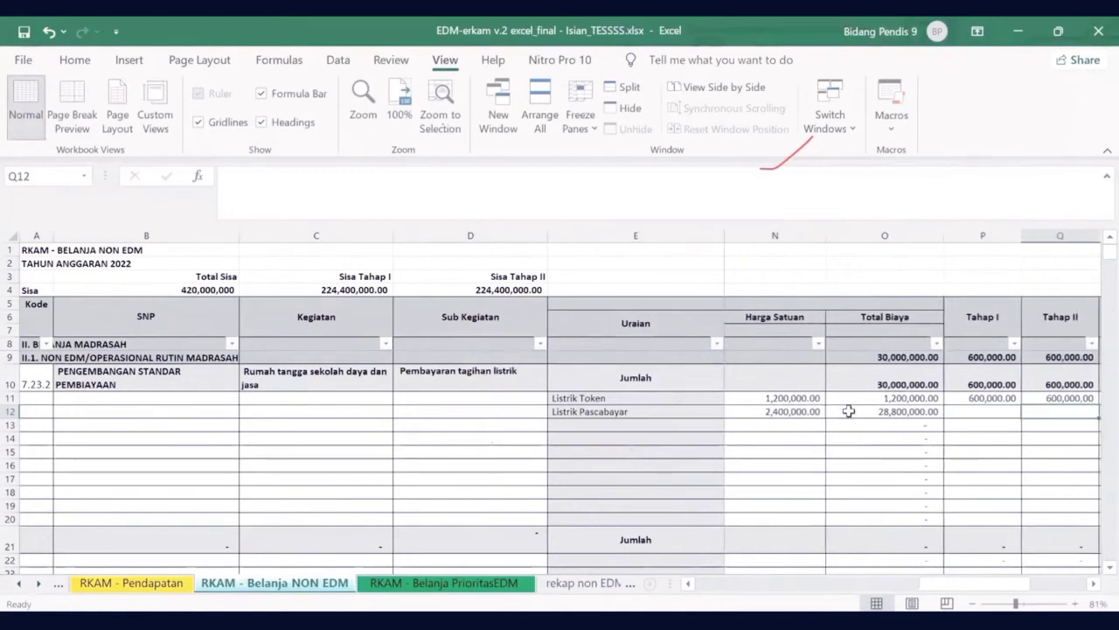
- Fill Listrik Pascabayar's Tahap I in P12 by copying the halving formula from Listrik Token's Tahap I in P11
key("Left")
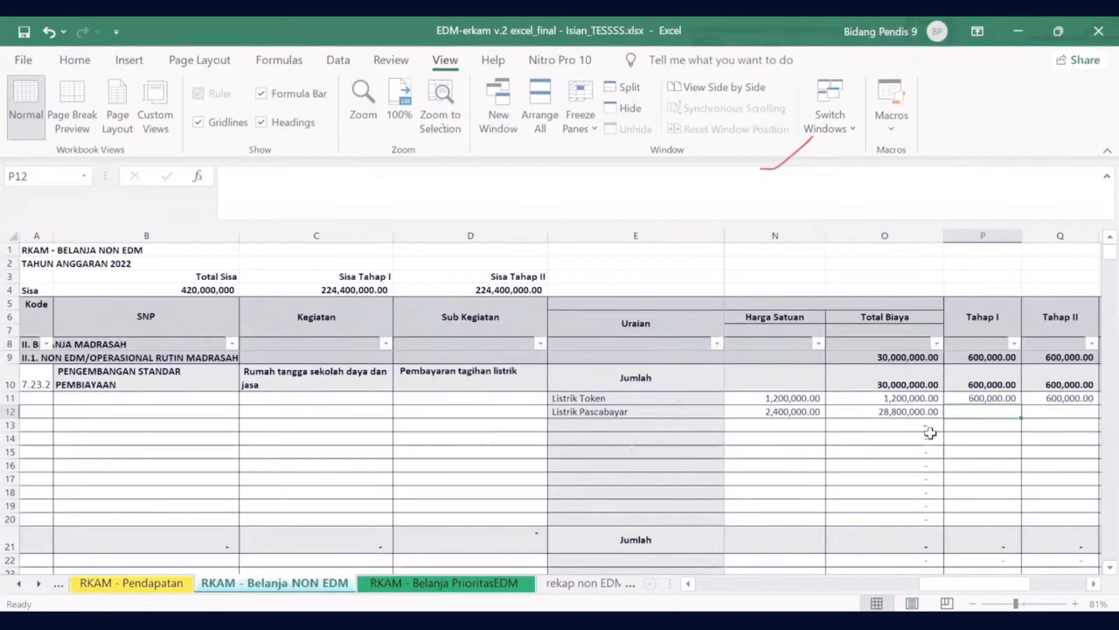
type("1")
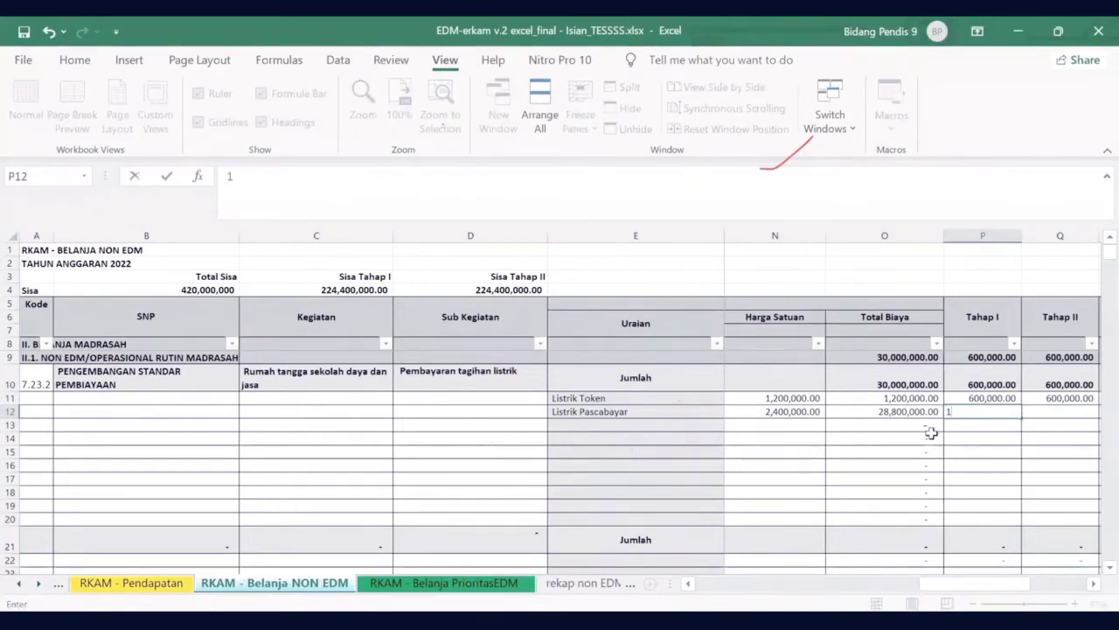
key("BackSpace")
key("Up")
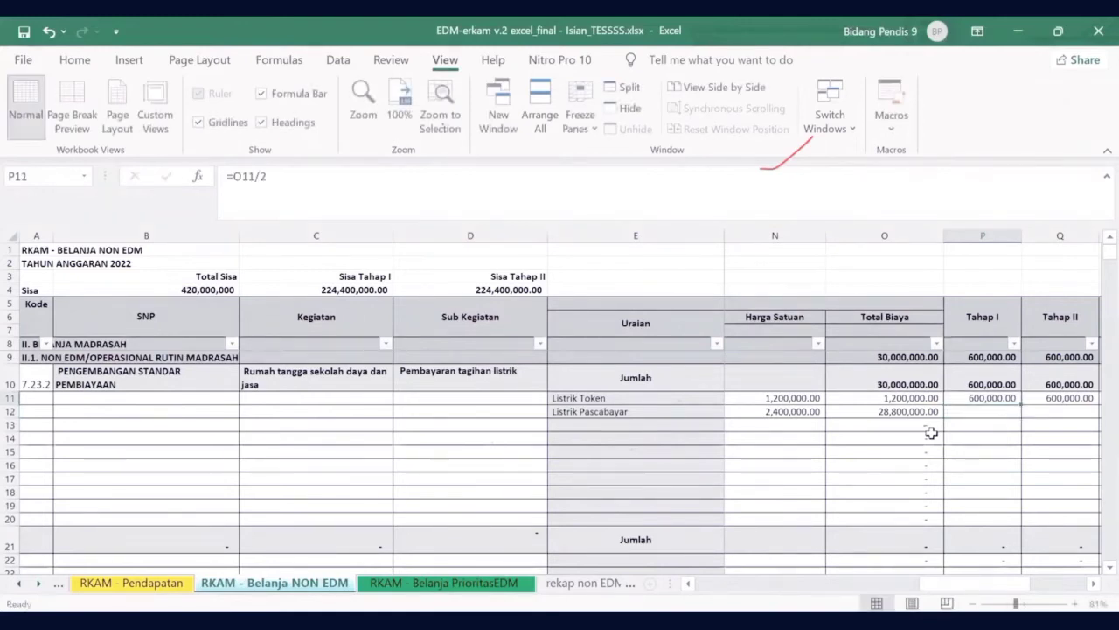
key("ctrl+c")
key("Down")
key("ctrl+v")
- Copy the Tahap I formula from P12 into Listrik Pascabayar's Tahap II cell Q12
key("ctrl+c")
key("Right")
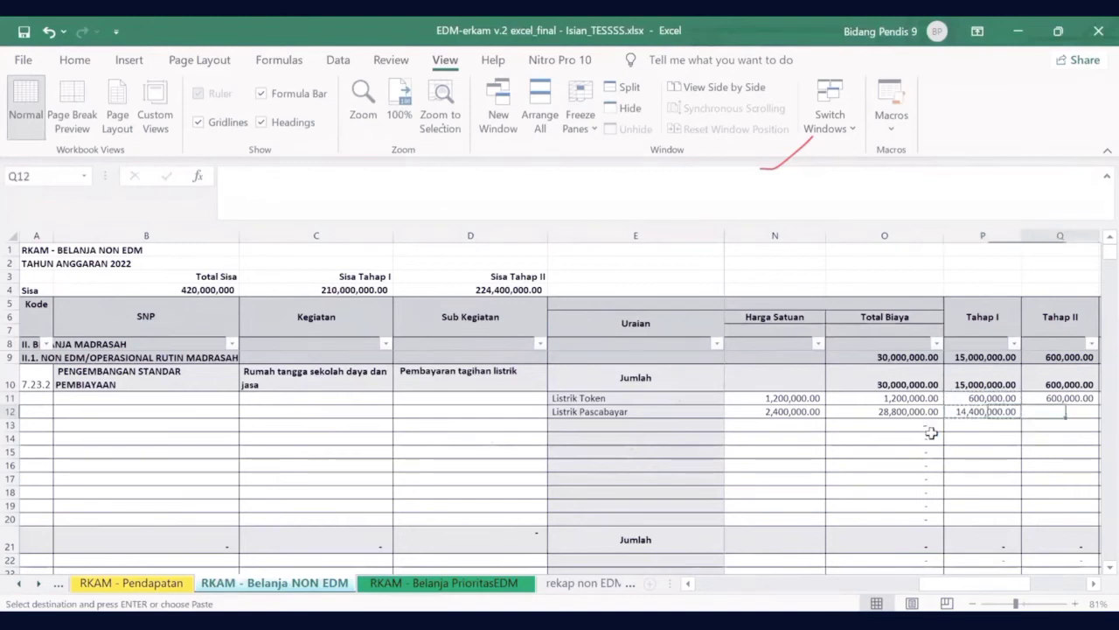
key("ctrl+v")
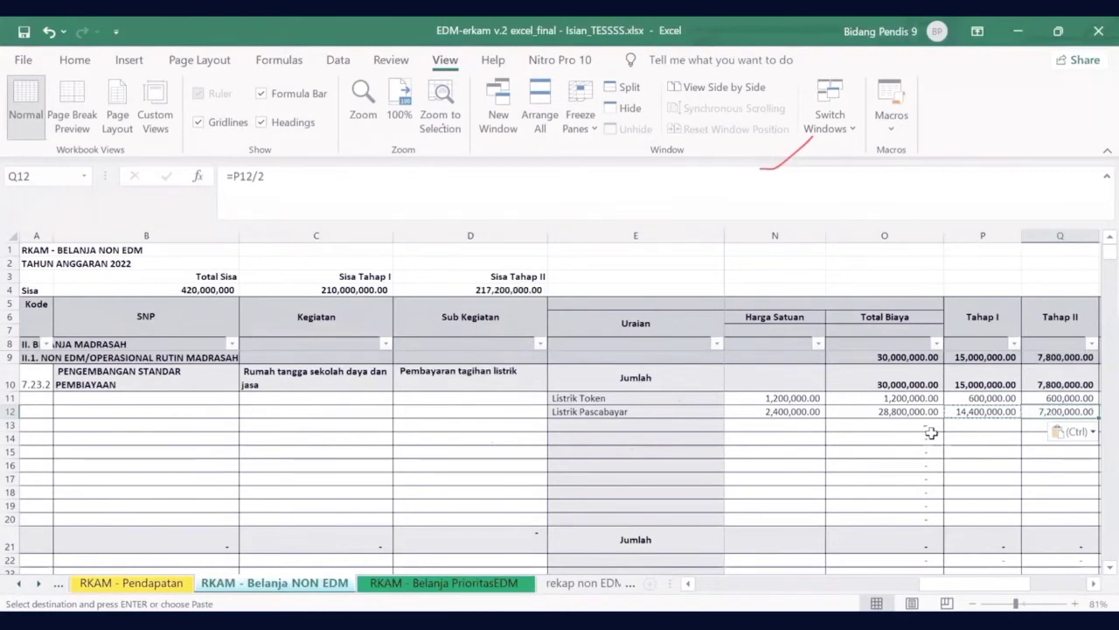
- Replace Listrik Pascabayar's Tahap II formula in Q12 with half of its Total Biaya, =O12/2
type("=")
left_click(909, 411)
type("/2")
key("Return")
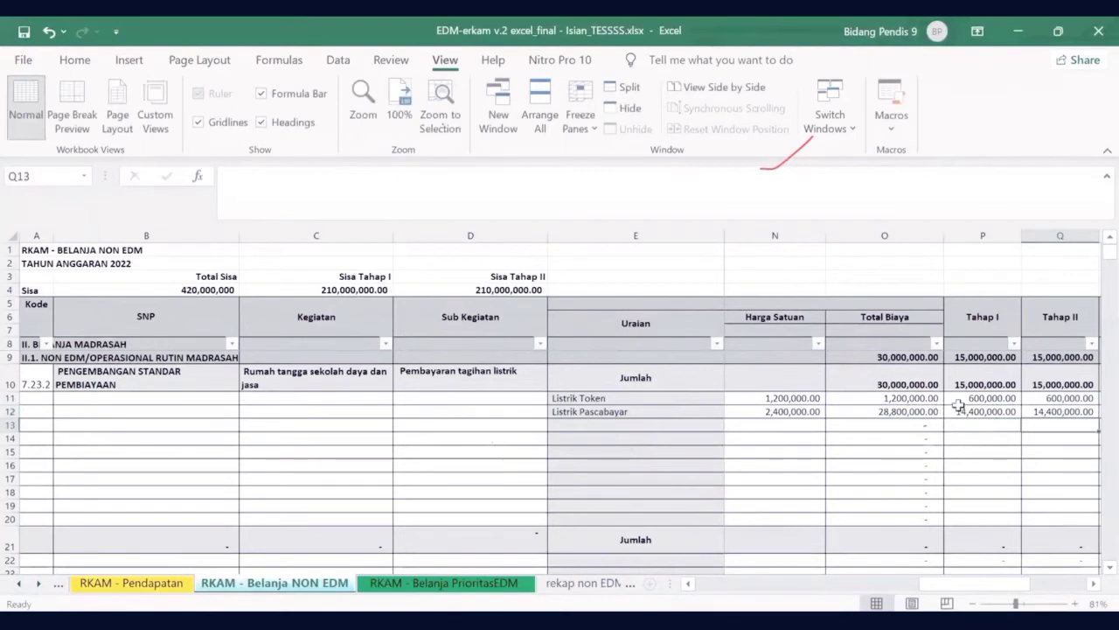
left_click(970, 399)
left_click(975, 411)
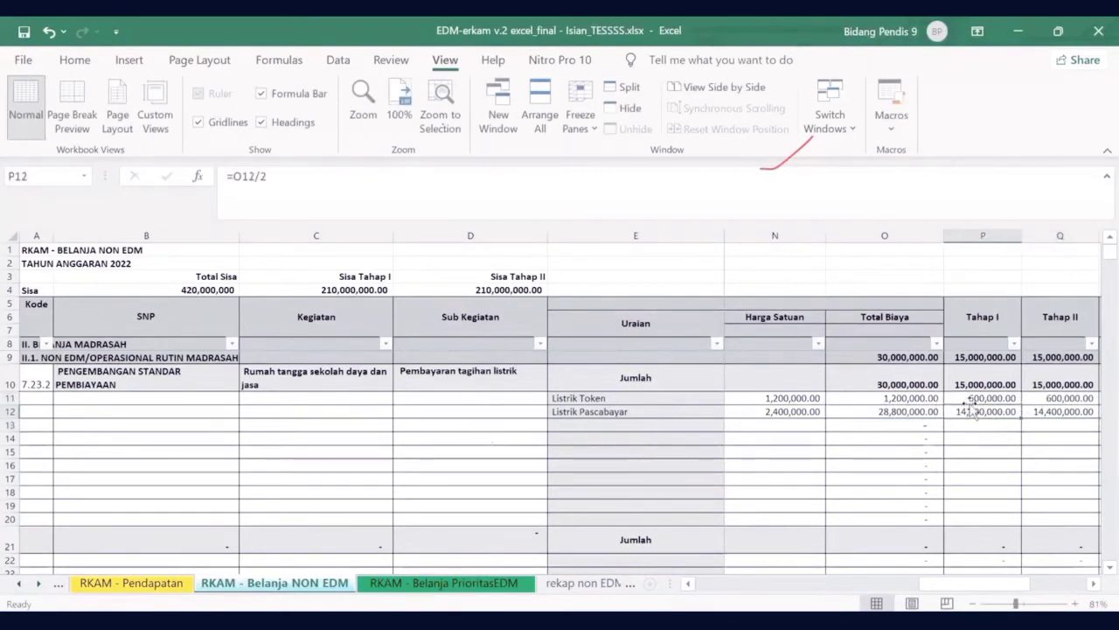
left_click(472, 463)
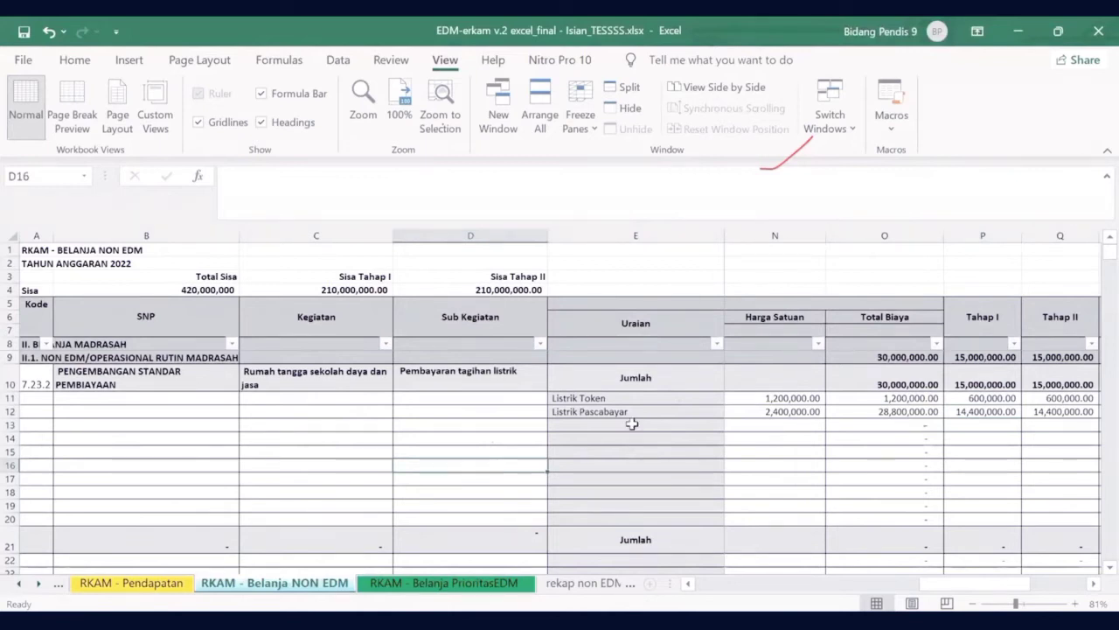
left_click(603, 426)
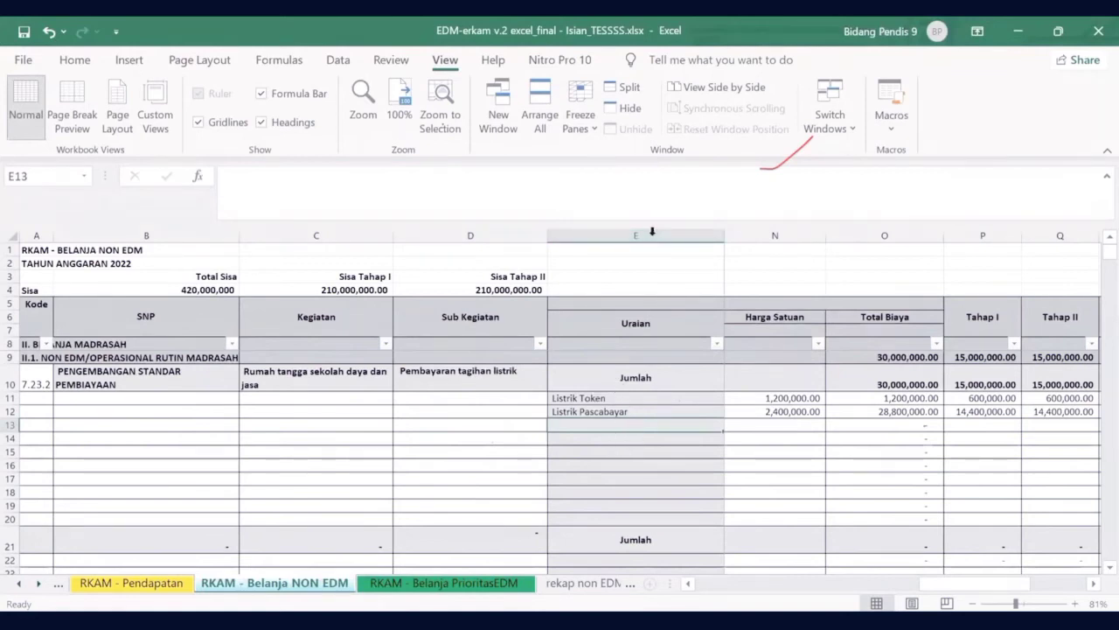
left_click(442, 374)
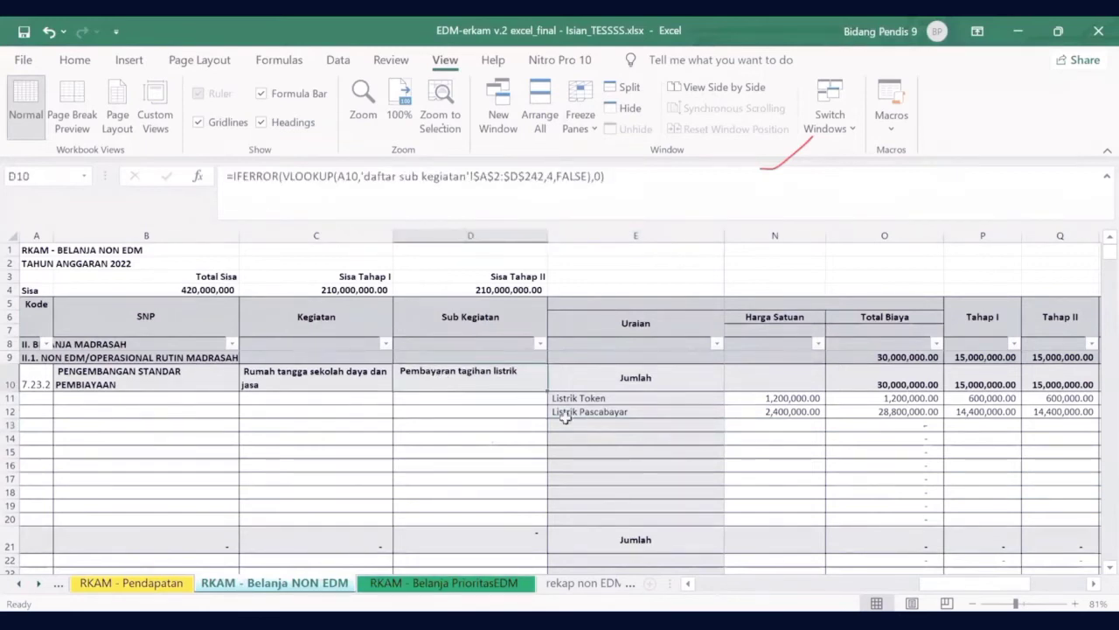
left_click(621, 412)
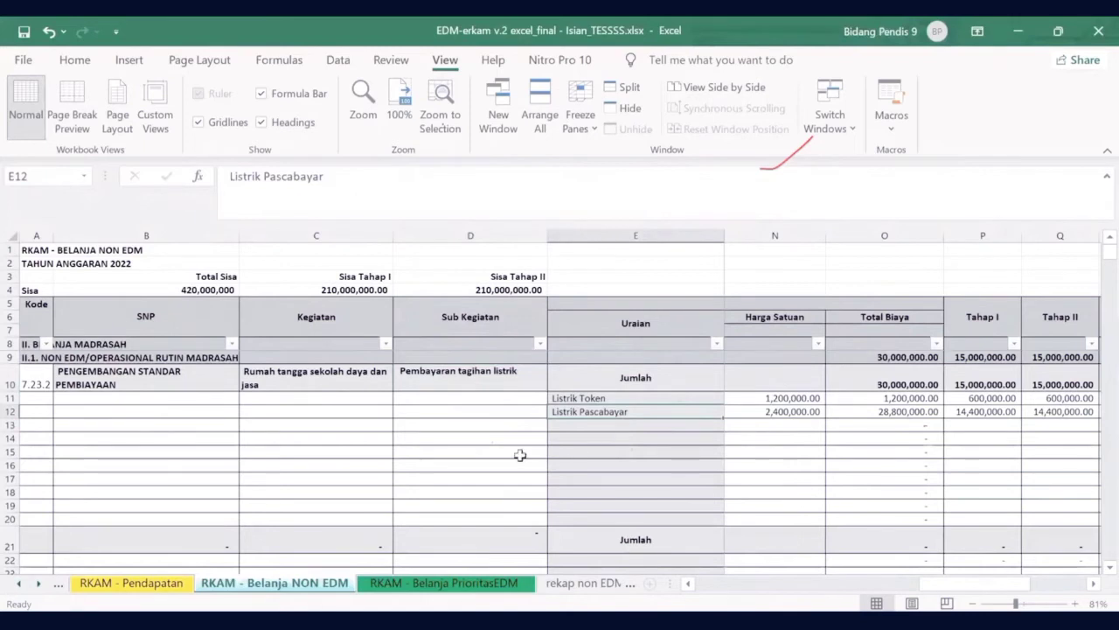
- Search the sub_kegiatan column of the daftar sub kegiatan sheet for "honor"
left_click(35, 548)
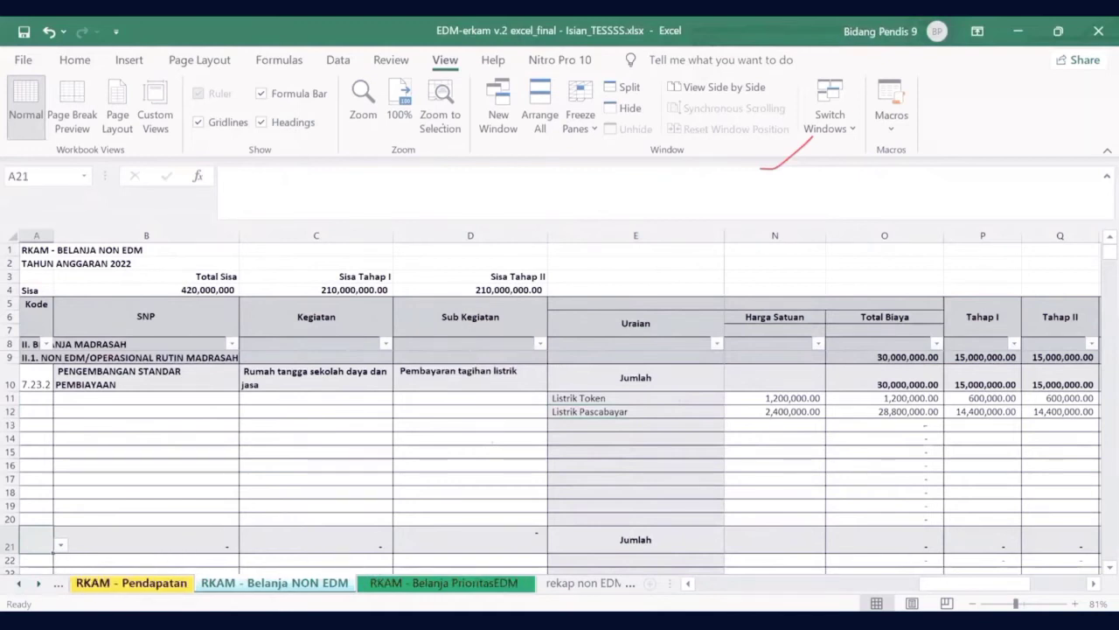
scroll(306, 582, "right", 1)
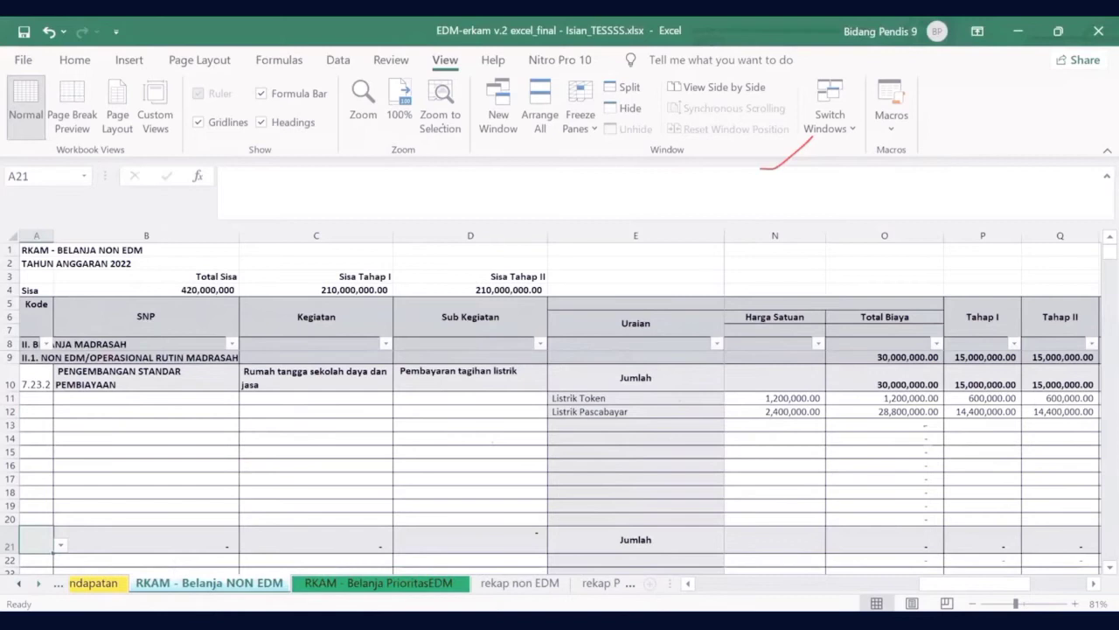
scroll(280, 582, "right", 3)
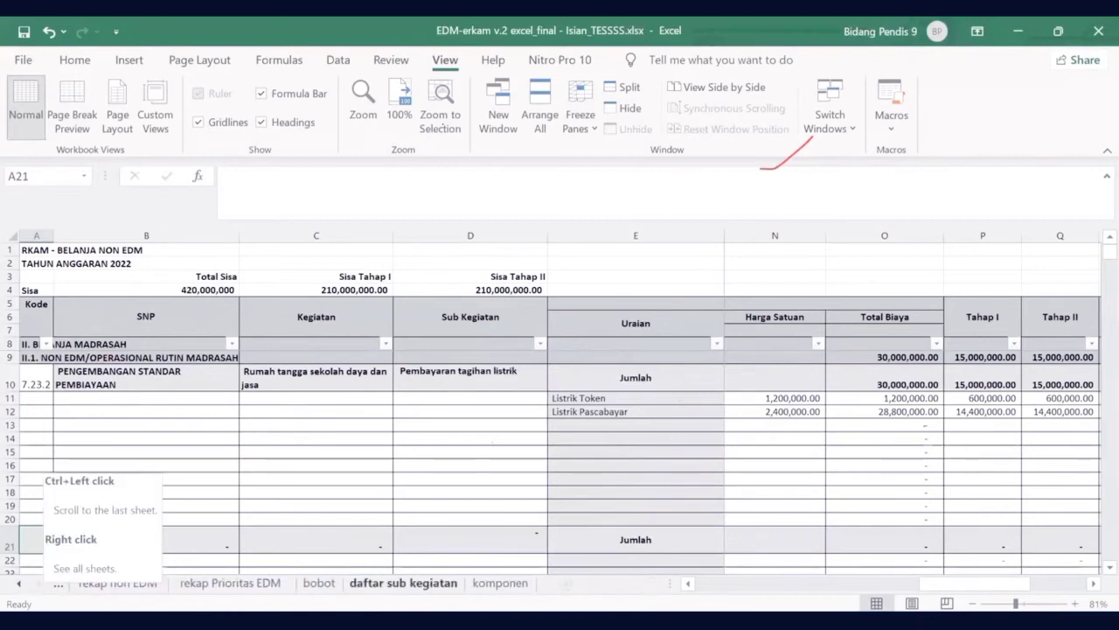
left_click(404, 582)
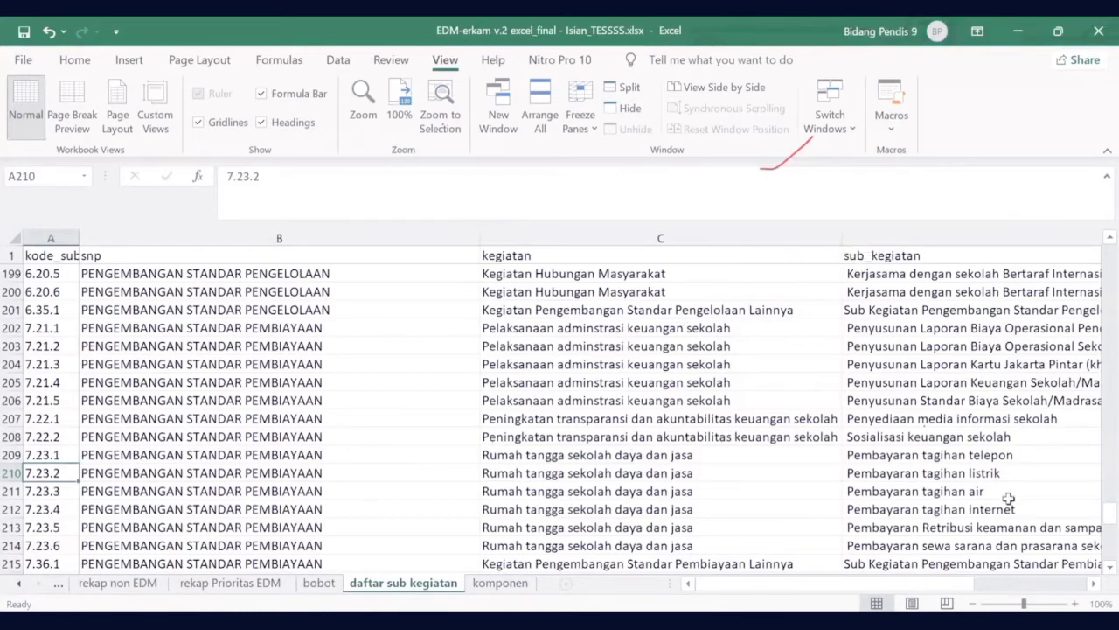
left_click(1093, 583)
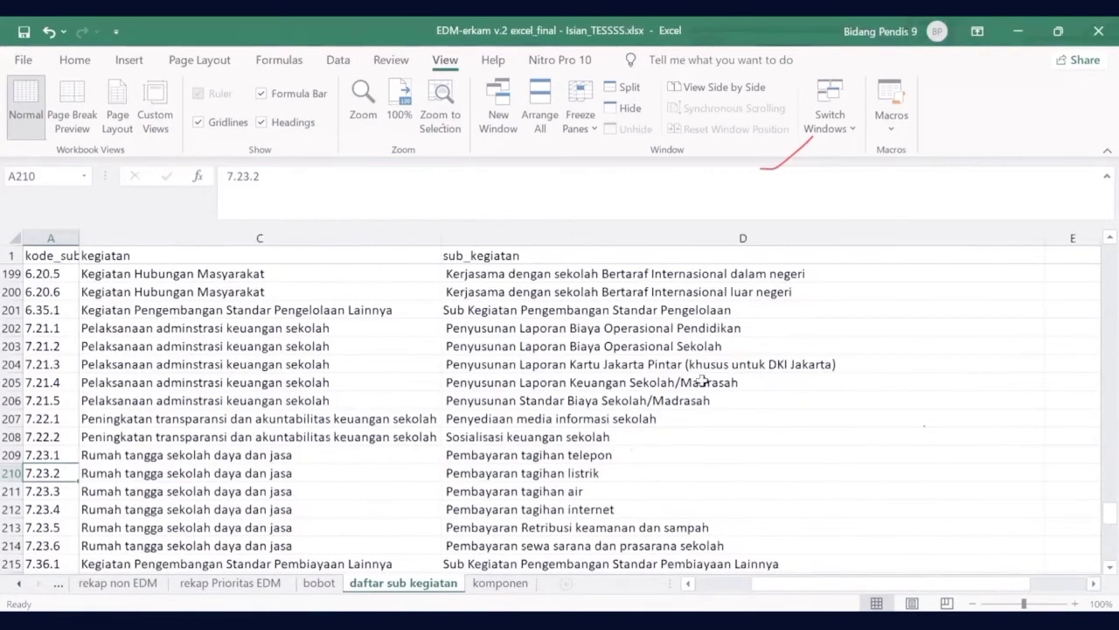
left_click(581, 233)
left_click(582, 234)
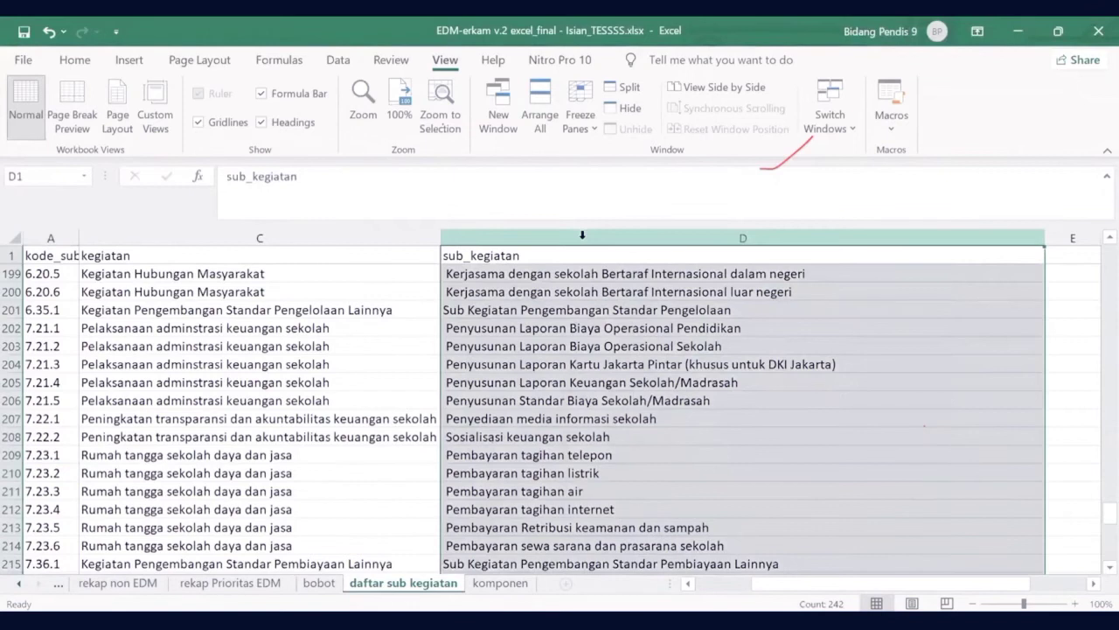
key("ctrl+f")
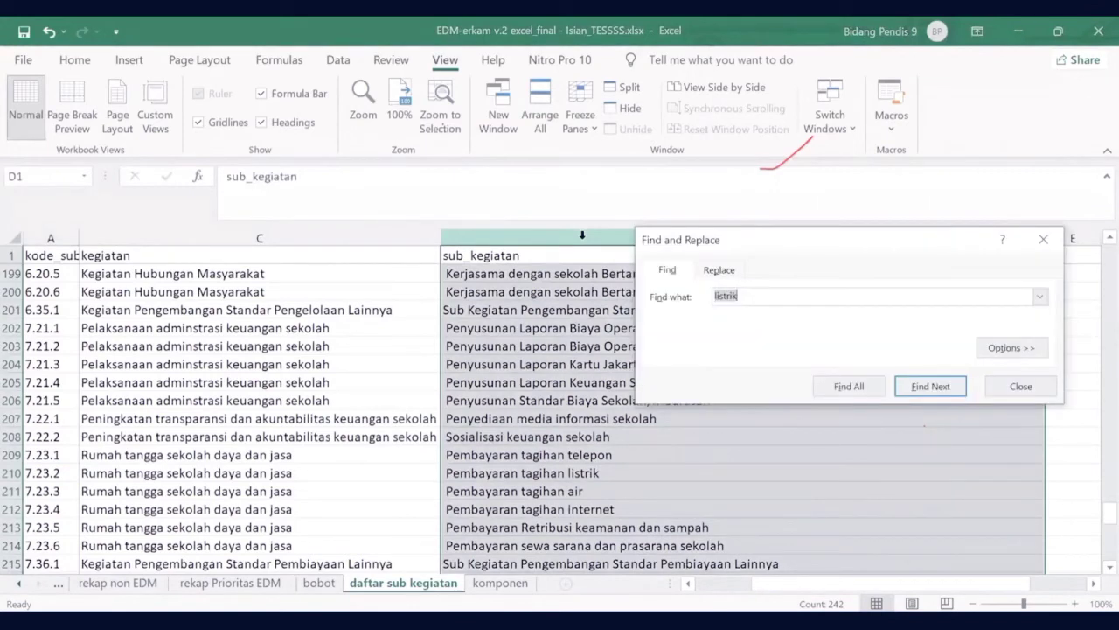
type("honor")
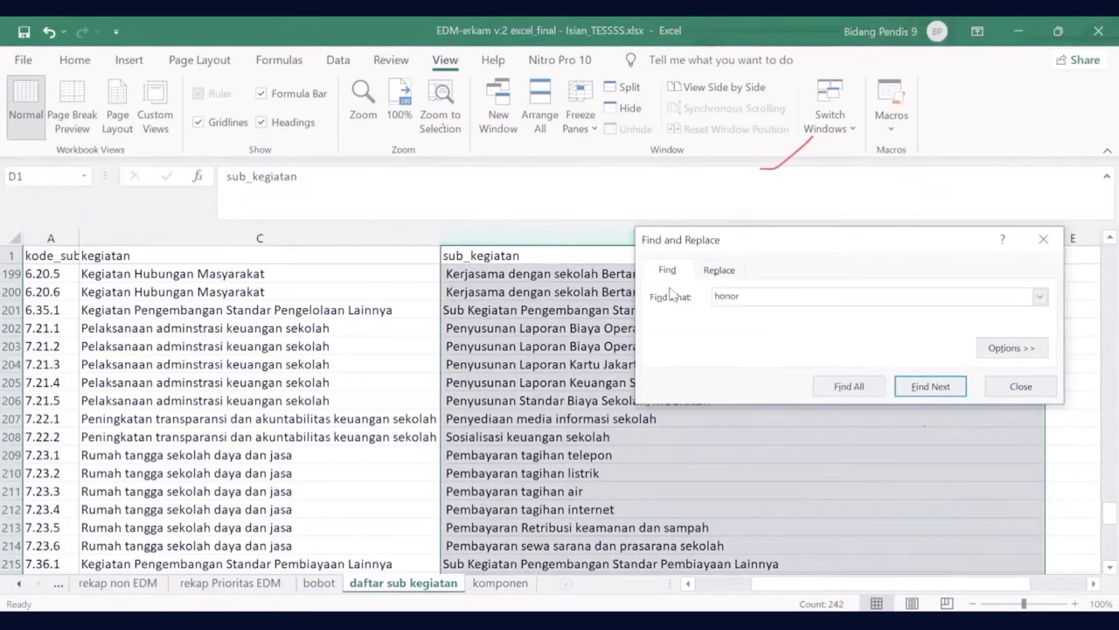
left_click(925, 387)
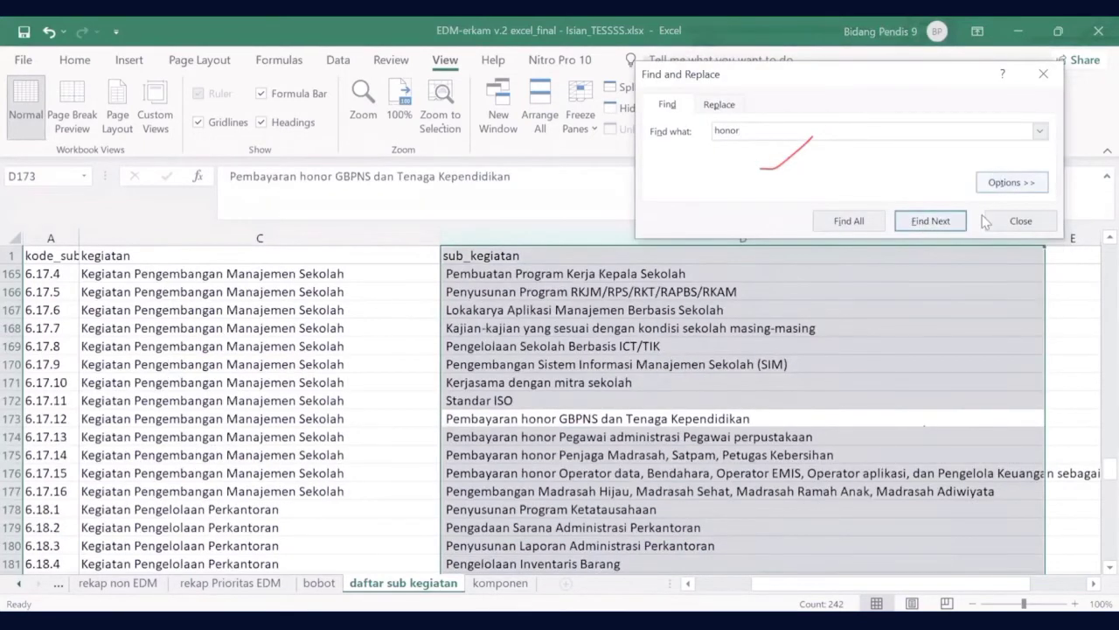
- Copy code 6.17.12 of Pembayaran honor GBPNS dan Tenaga Kependidikan and paste it as values into A21 of RKAM - Belanja NON EDM
left_click(503, 423)
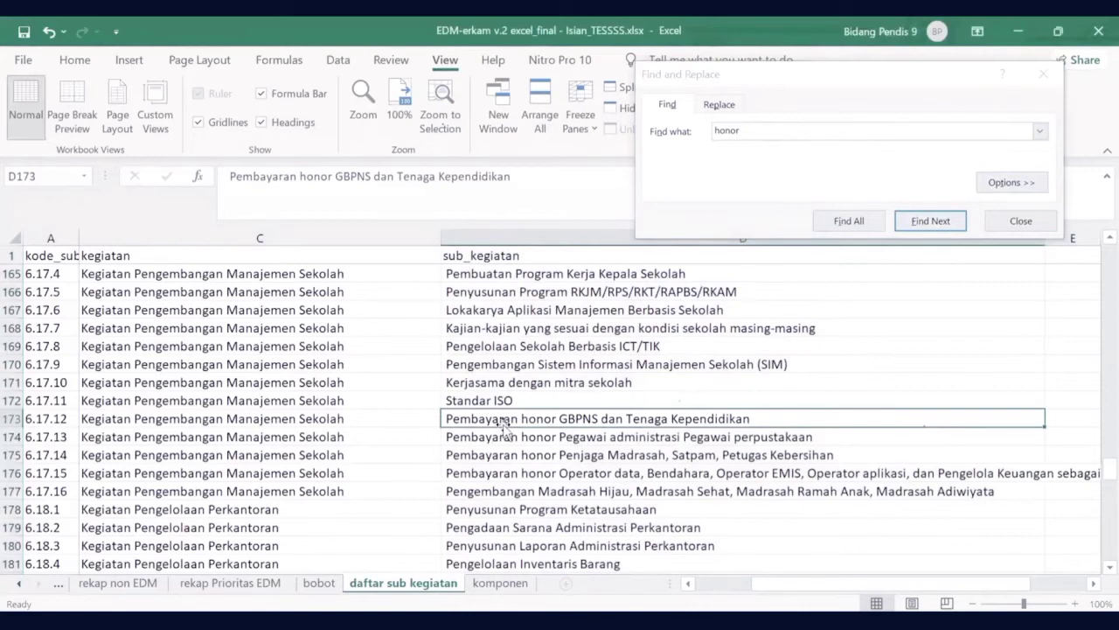
key("Left")
key("Left")
key("Left")
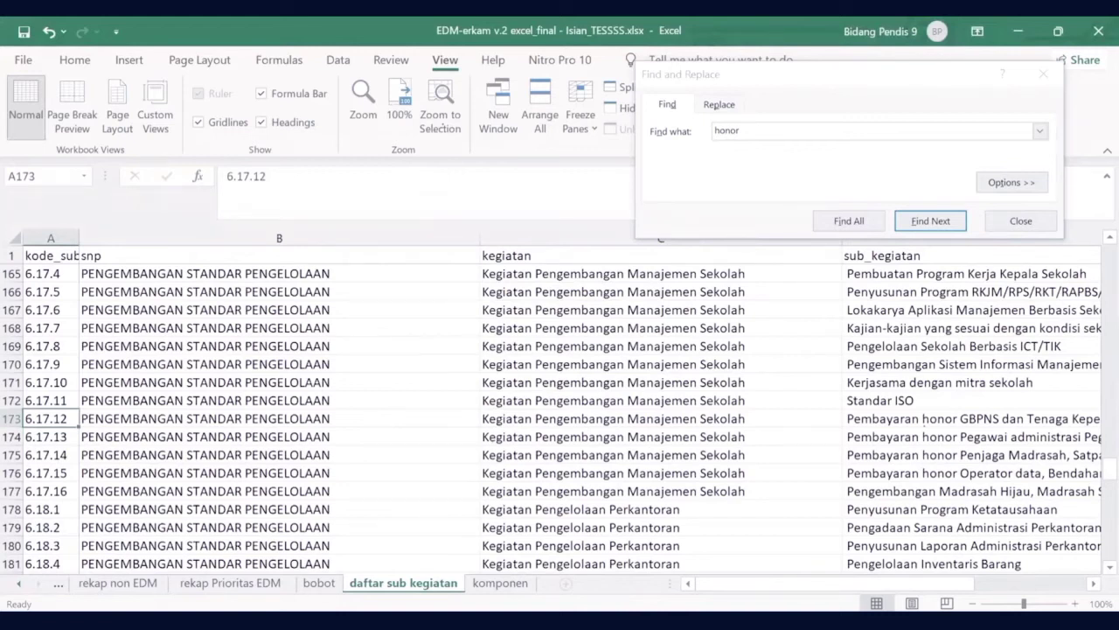
key("ctrl+c")
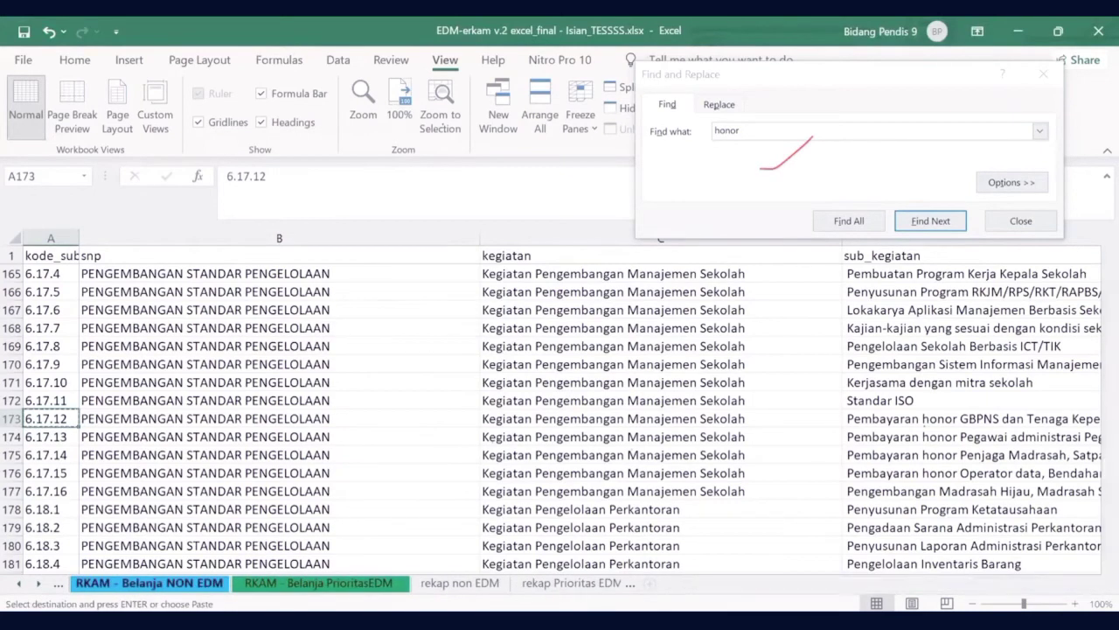
left_click(149, 582)
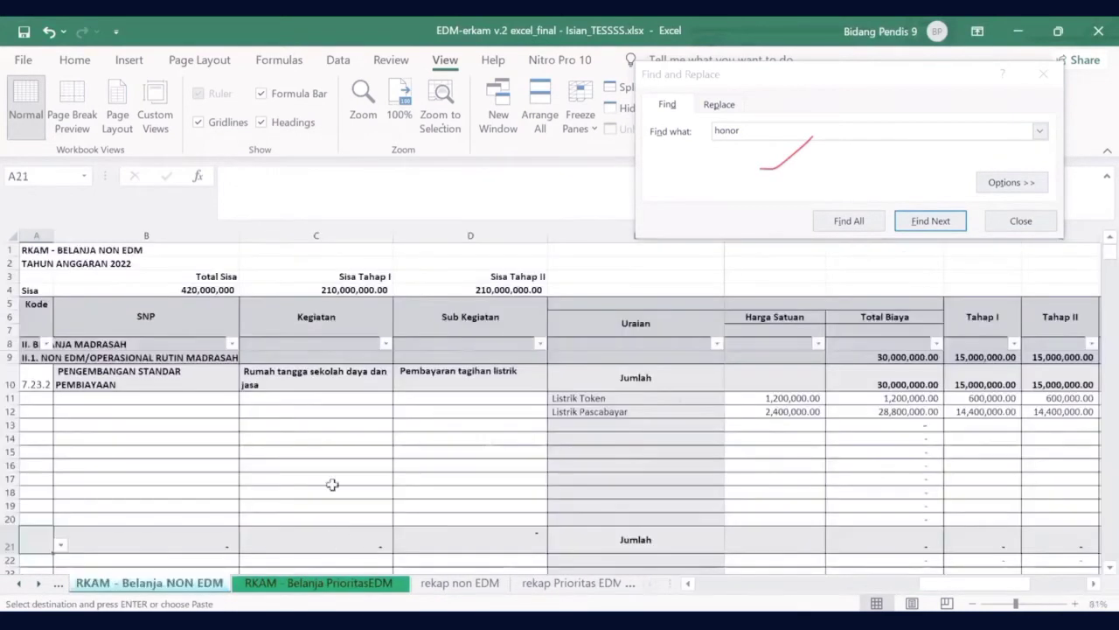
right_click(42, 540)
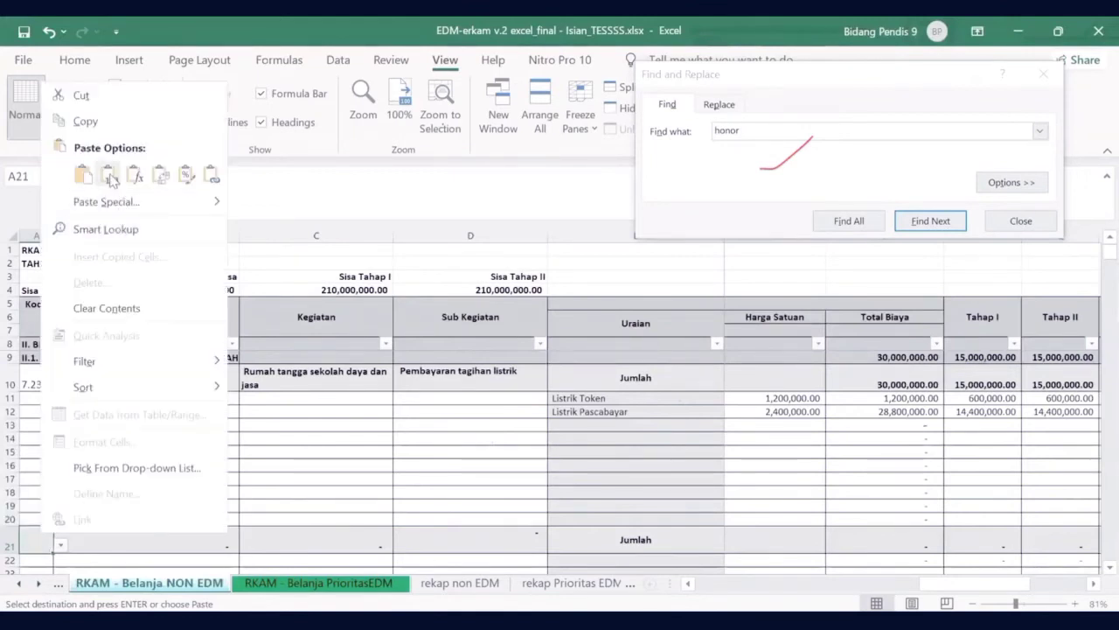
left_click(110, 178)
- Select the first Uraian cell, E22, under the 6.17.12 honor sub-activity and close the Find and Replace dialog
left_click(423, 506)
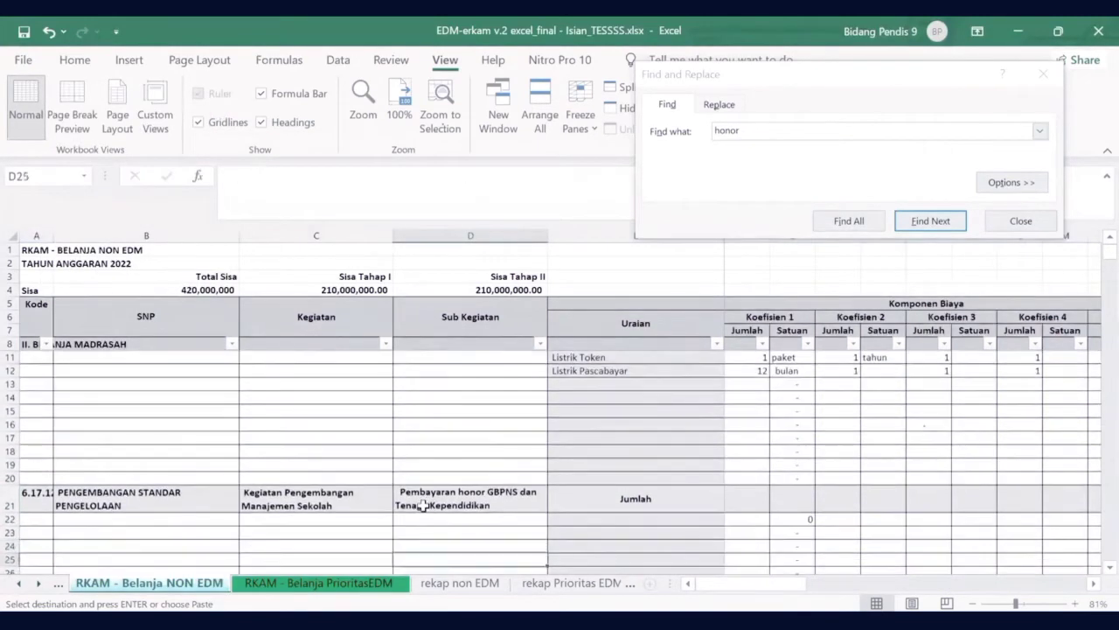
key("Up")
key("Up")
key("Up")
key("Down")
key("Right")
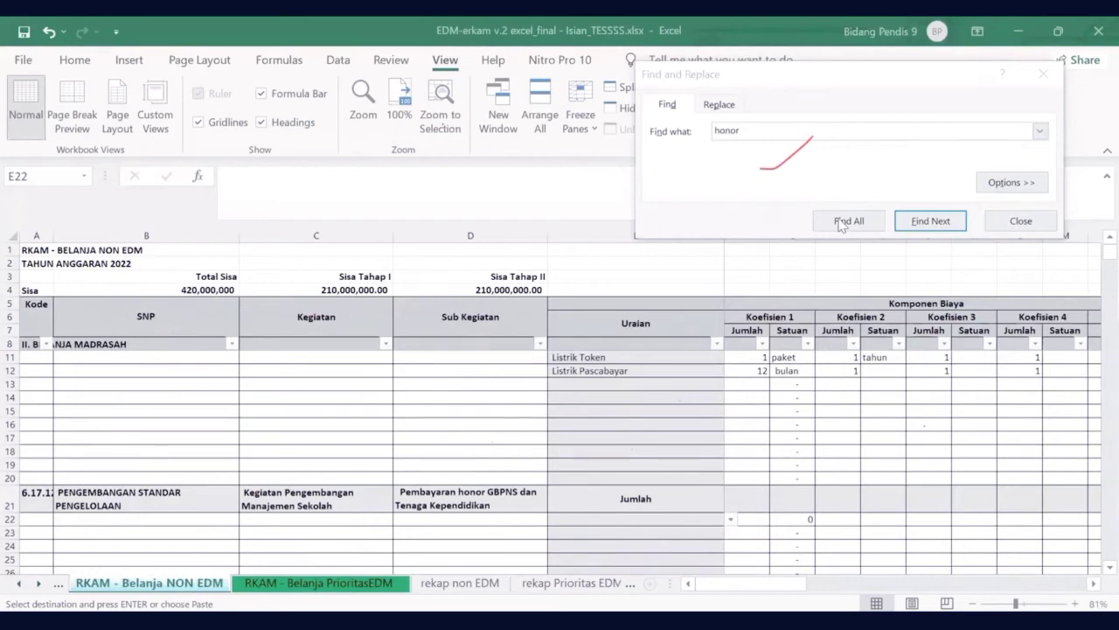
left_click(1043, 76)
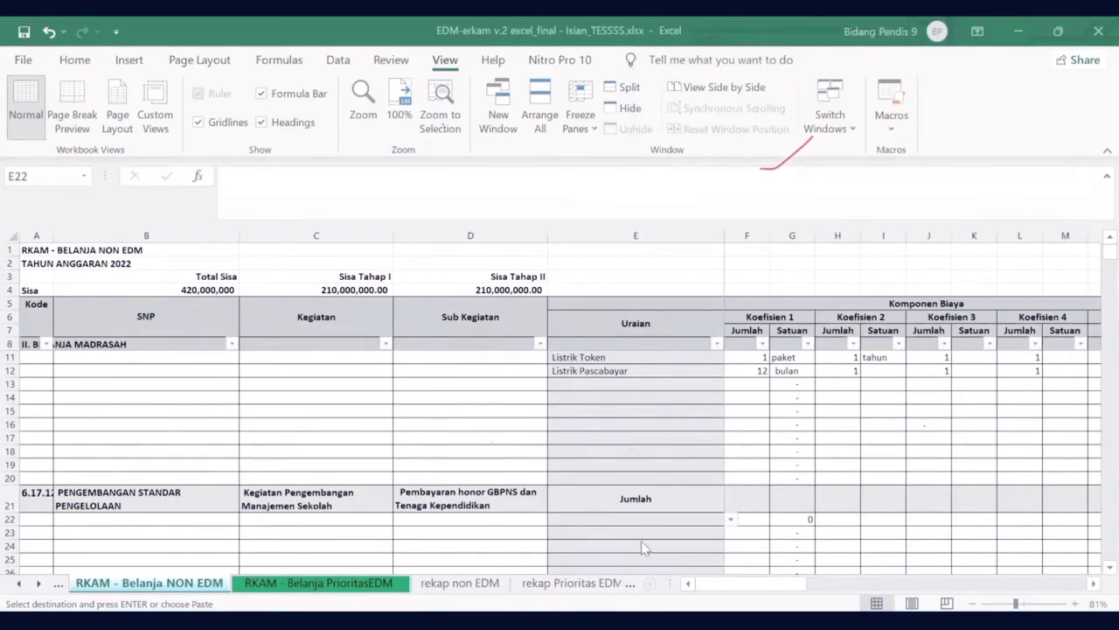
scroll(1093, 570, "down", 1)
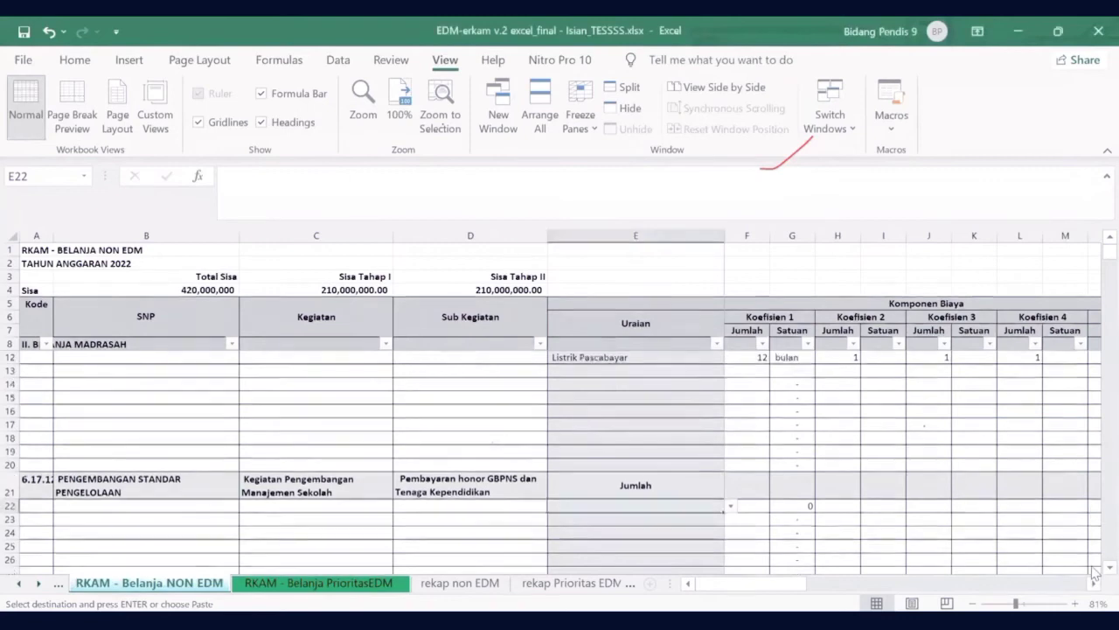
scroll(1093, 570, "down", 2)
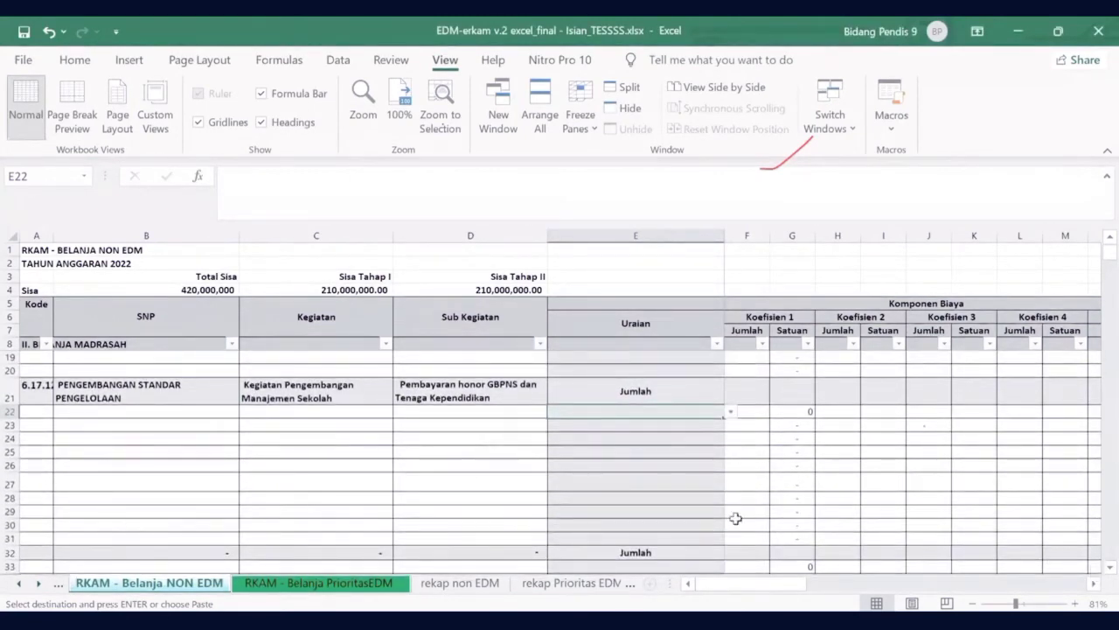
type("H")
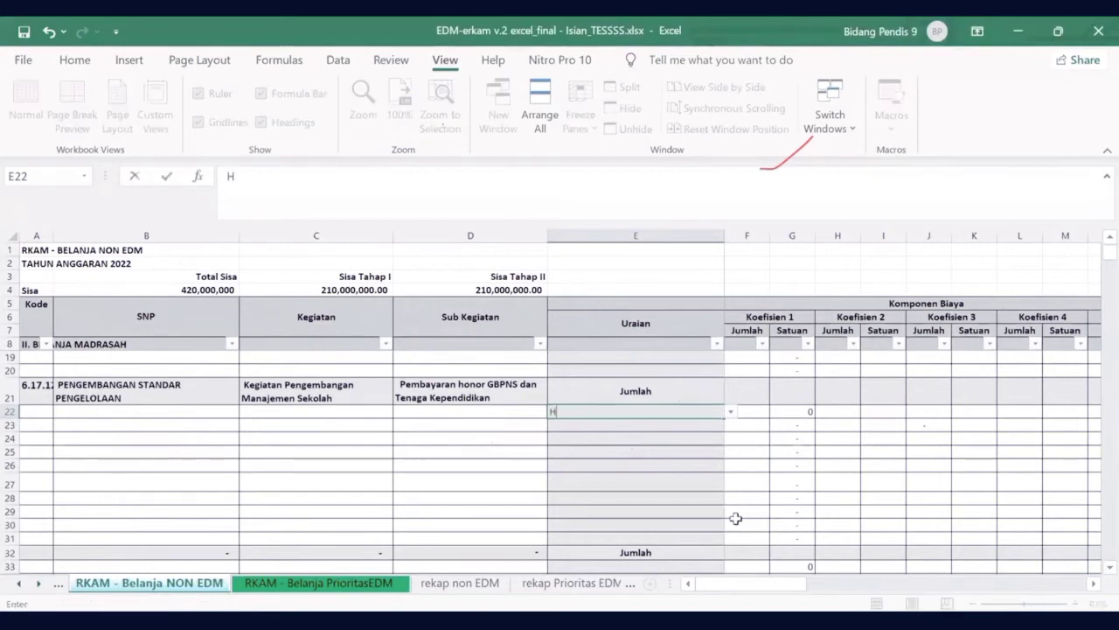
type("onor Guru")
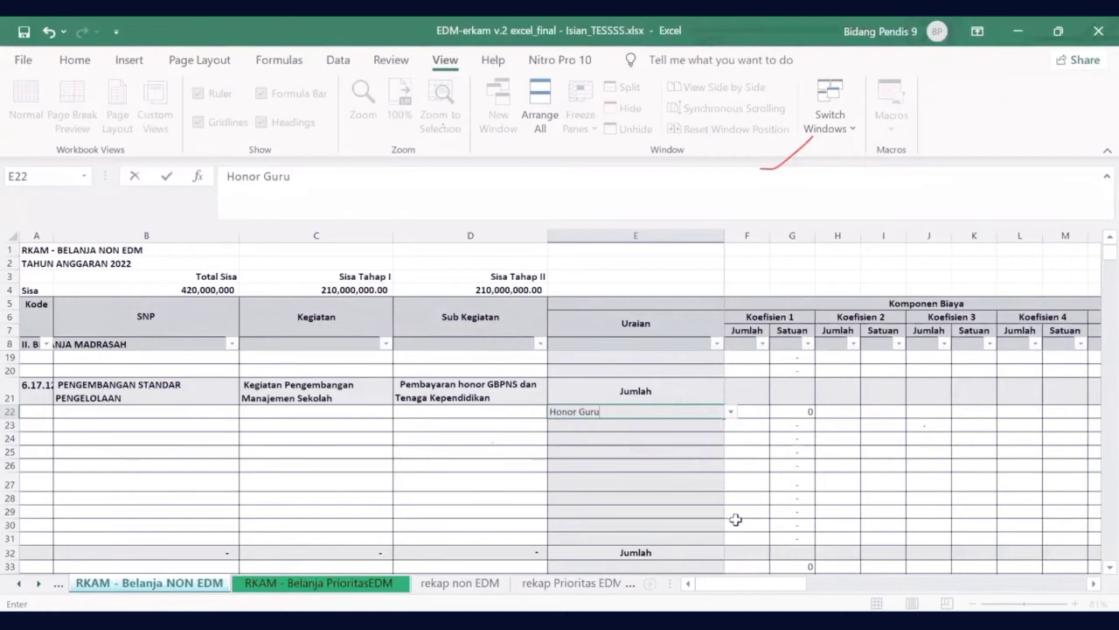
type(" Tipe")
key("BackSpace")
key("BackSpace")
key("BackSpace")
key("BackSpace")
key("BackSpace")
key("BackSpace")
key("BackSpace")
key("BackSpace")
key("BackSpace")
key("BackSpace")
key("BackSpace")
key("BackSpace")
key("BackSpace")
key("BackSpace")
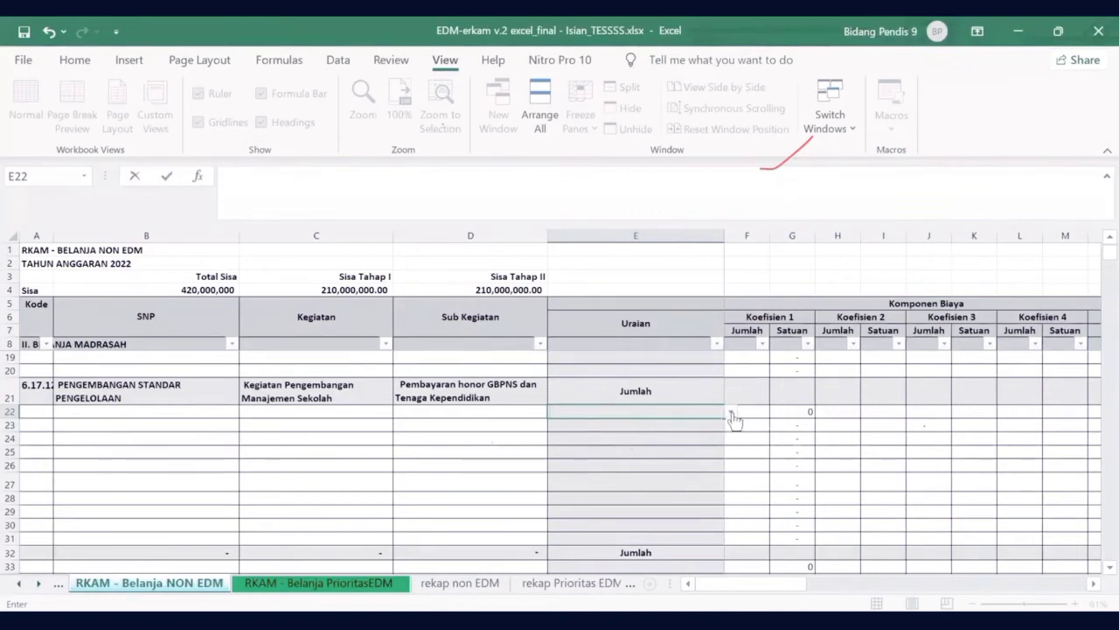
key("Return")
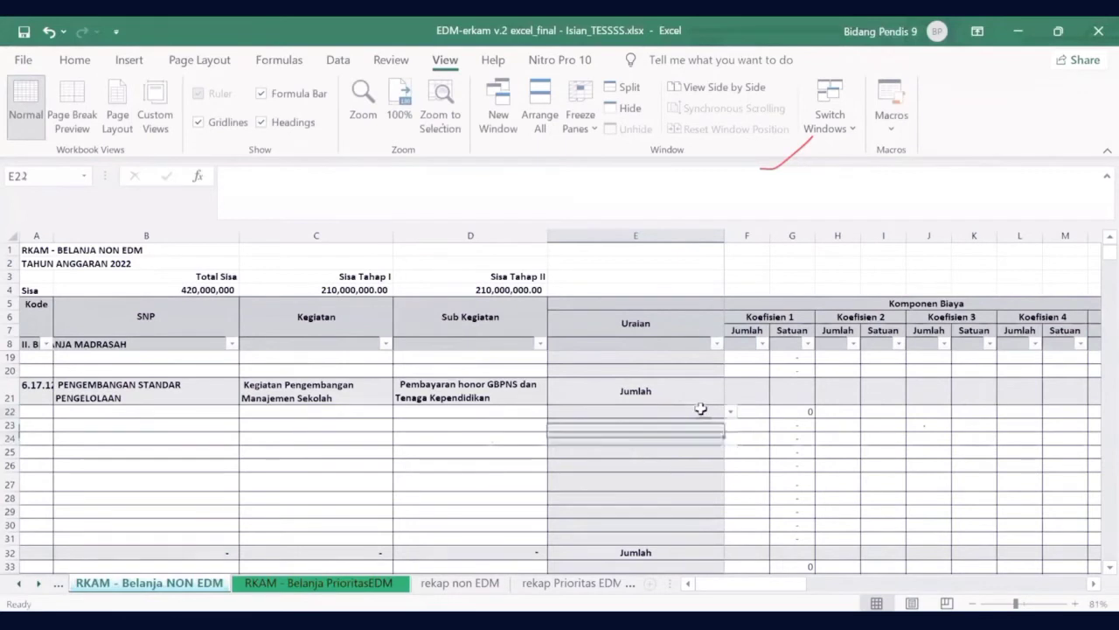
- Set the Uraian in E22 to Honor Rutin GBPNS from the list of cost components
left_click(731, 411)
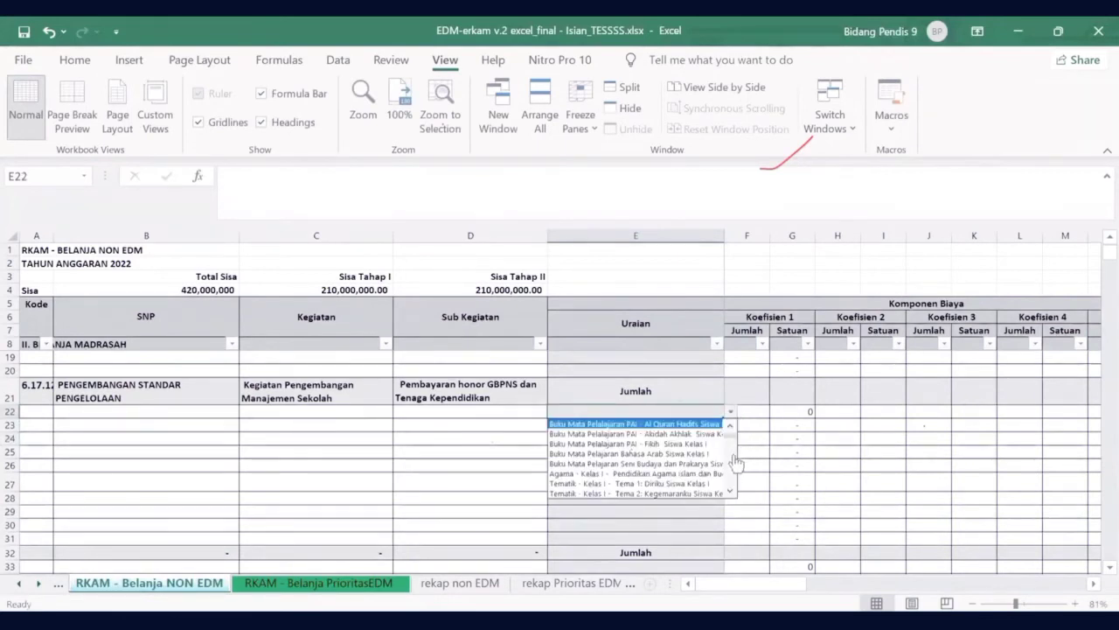
scroll(731, 464, "down", 5)
scroll(732, 473, "down", 10)
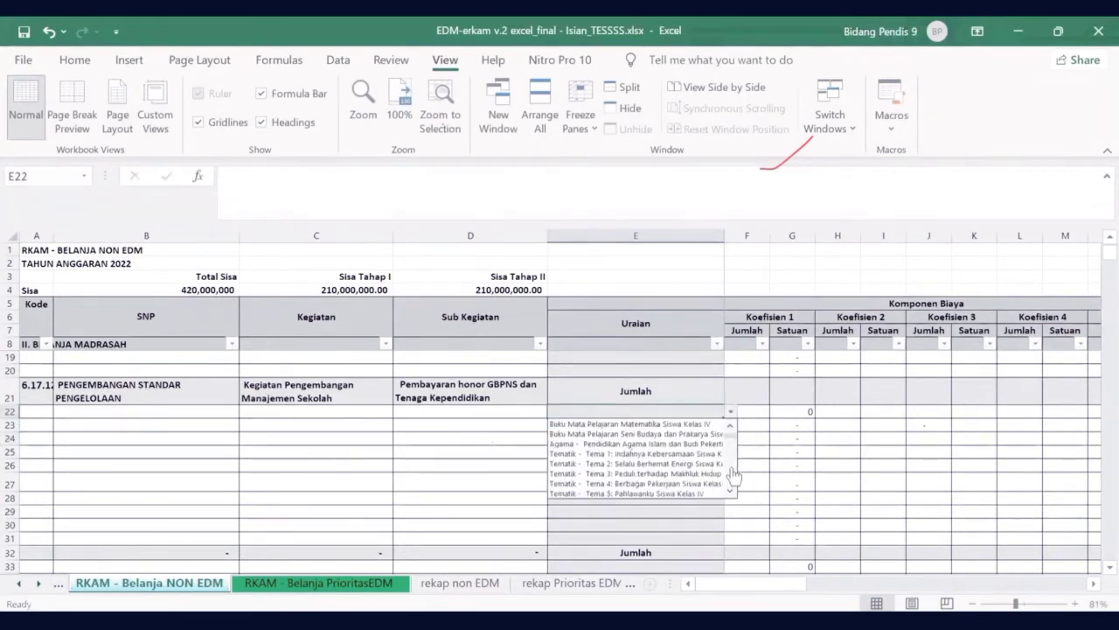
scroll(733, 473, "down", 10)
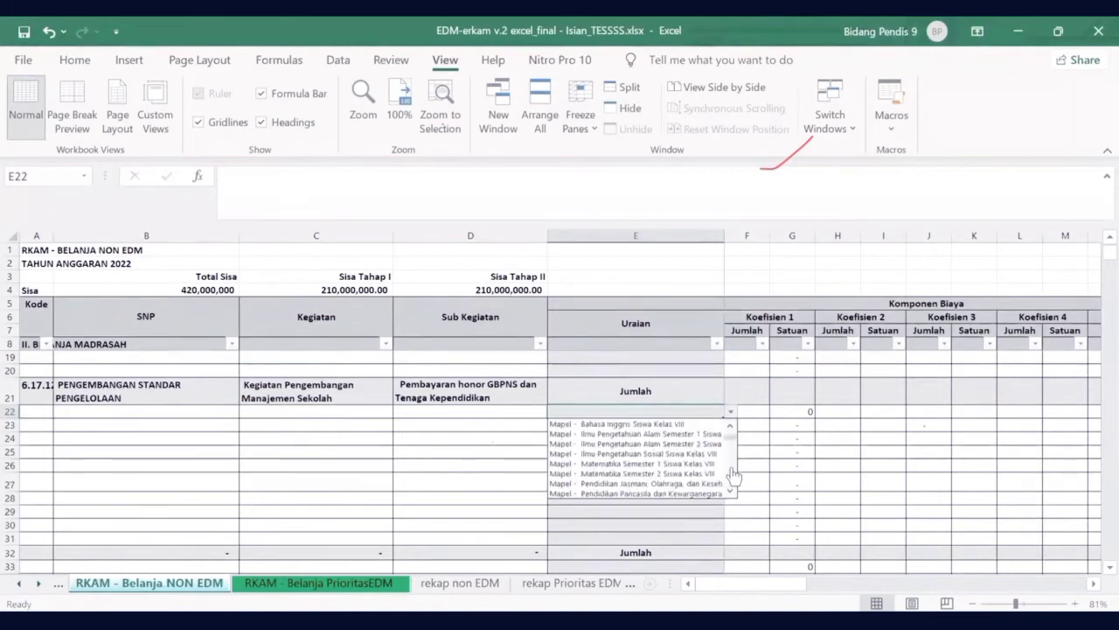
scroll(733, 473, "down", 8)
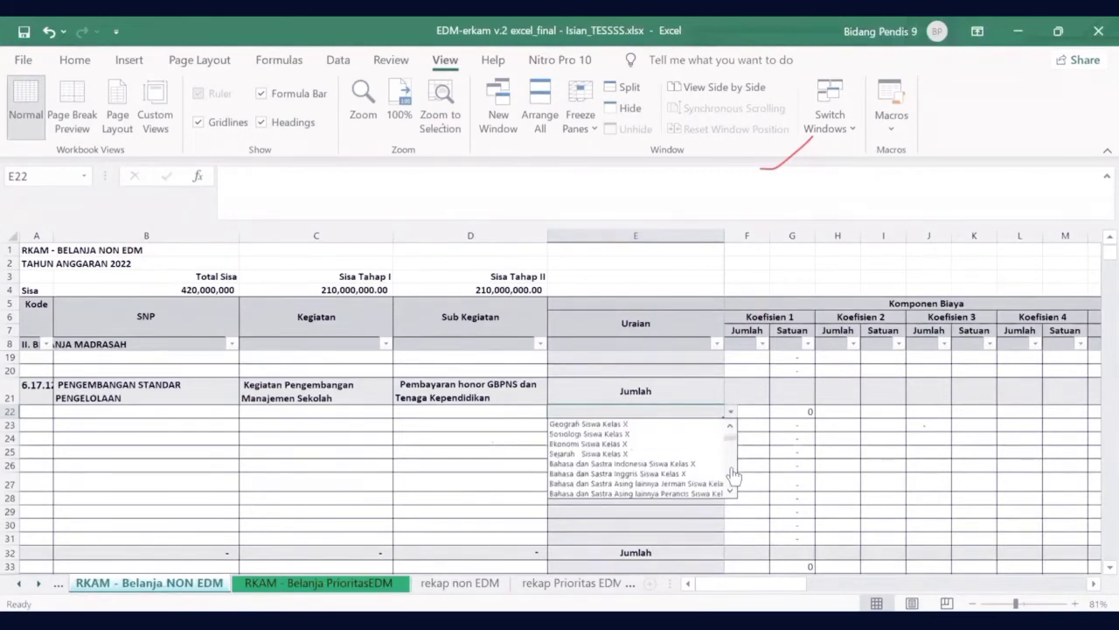
scroll(733, 473, "down", 8)
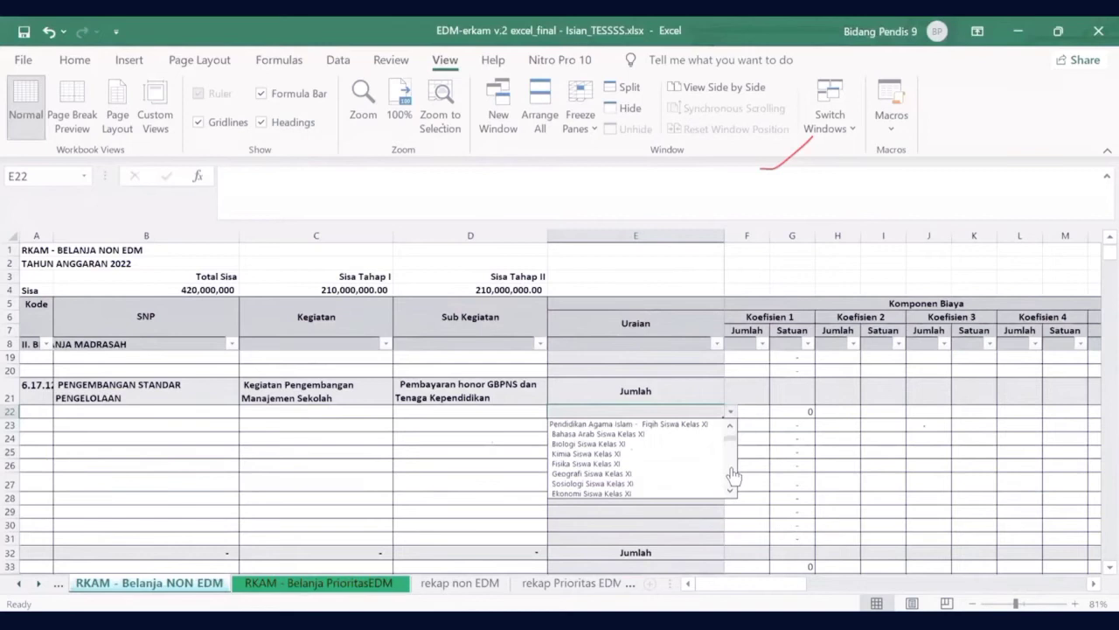
scroll(735, 474, "down", 3)
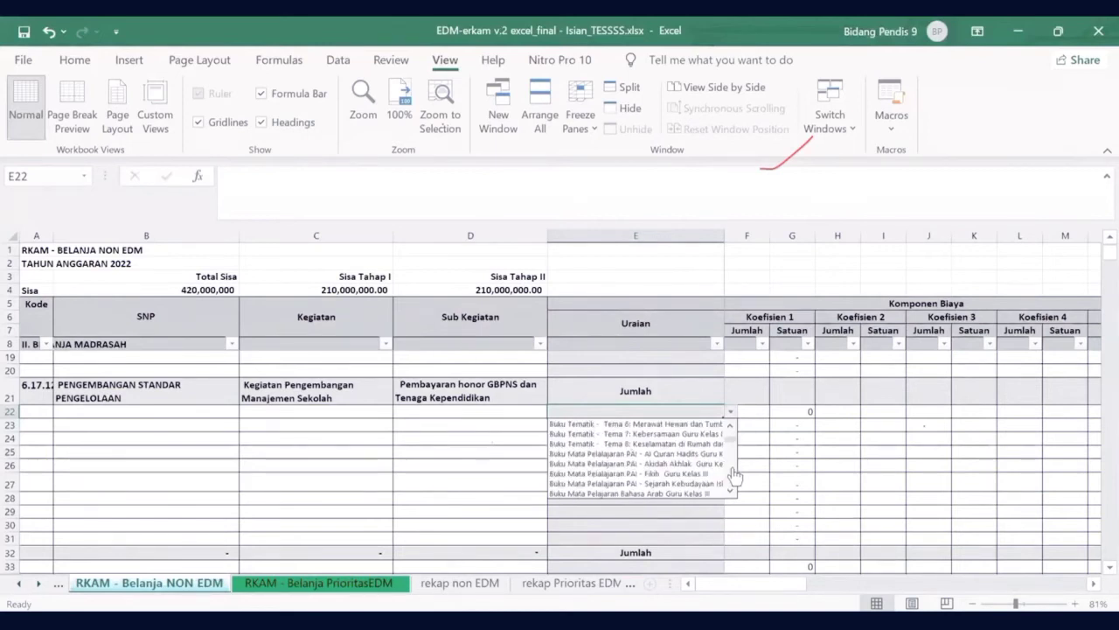
scroll(735, 475, "down", 2)
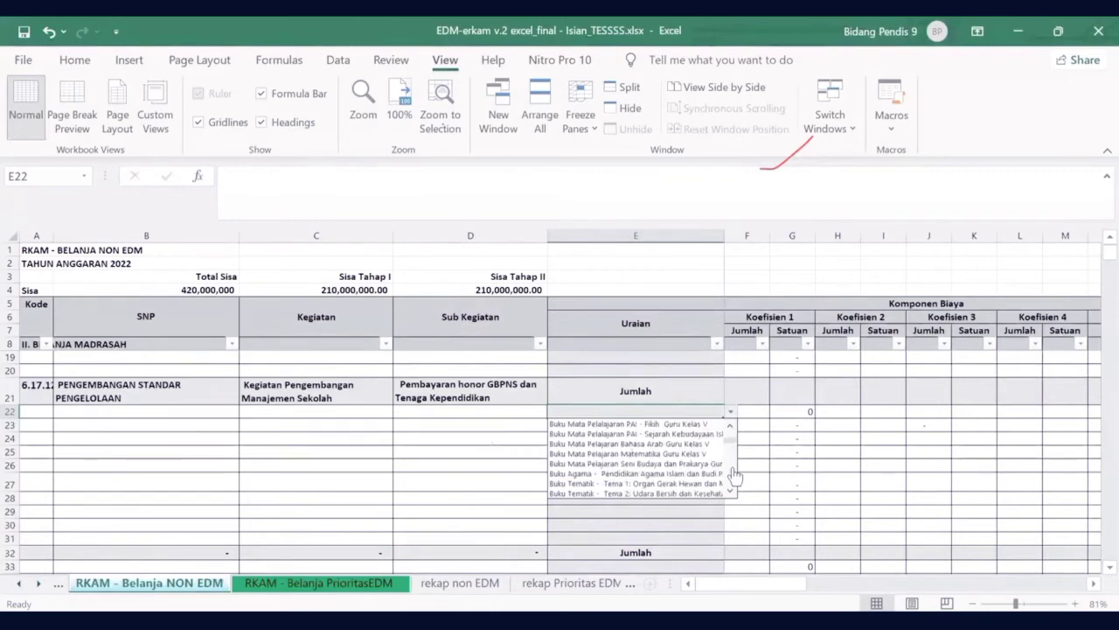
scroll(734, 475, "down", 3)
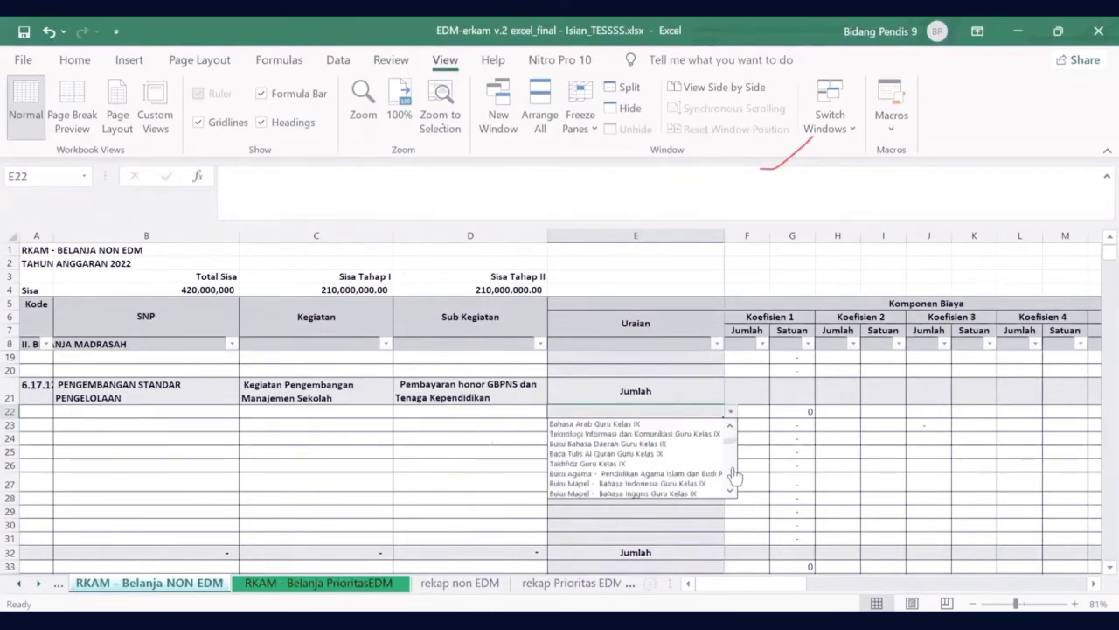
scroll(735, 475, "down", 3)
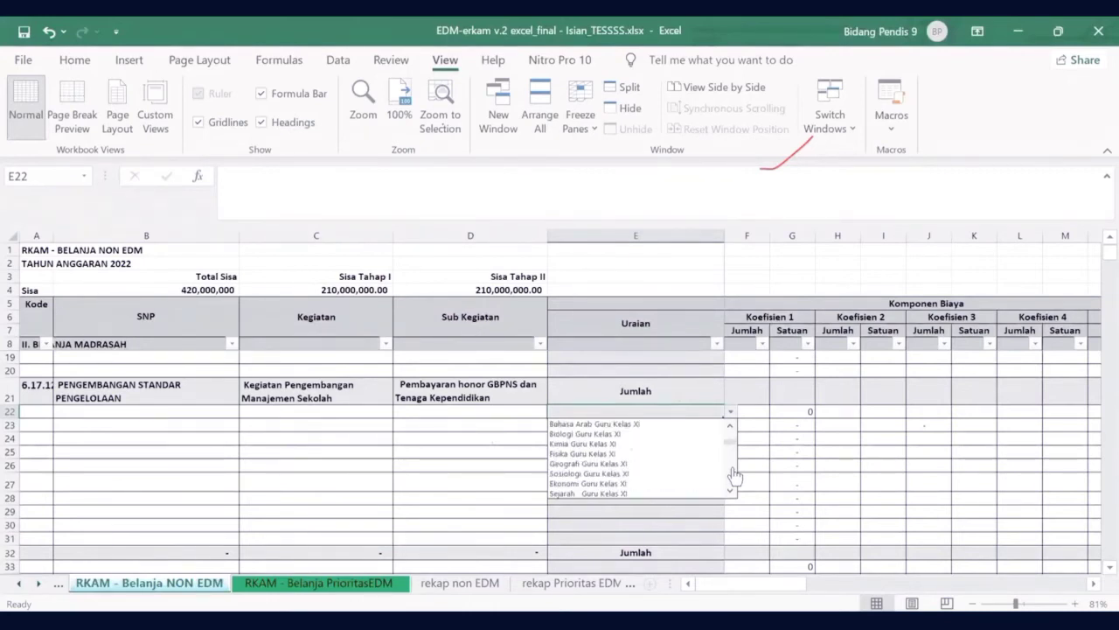
scroll(734, 472, "up", 3)
scroll(735, 464, "down", 3)
scroll(735, 463, "up", 3)
scroll(735, 464, "up", 5)
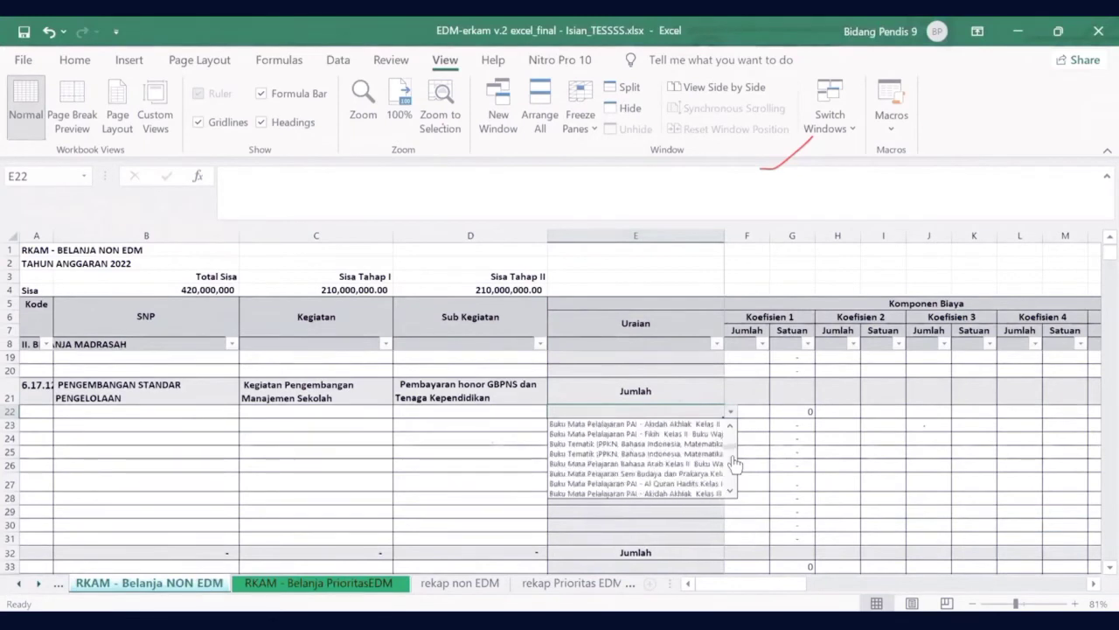
scroll(734, 463, "down", 5)
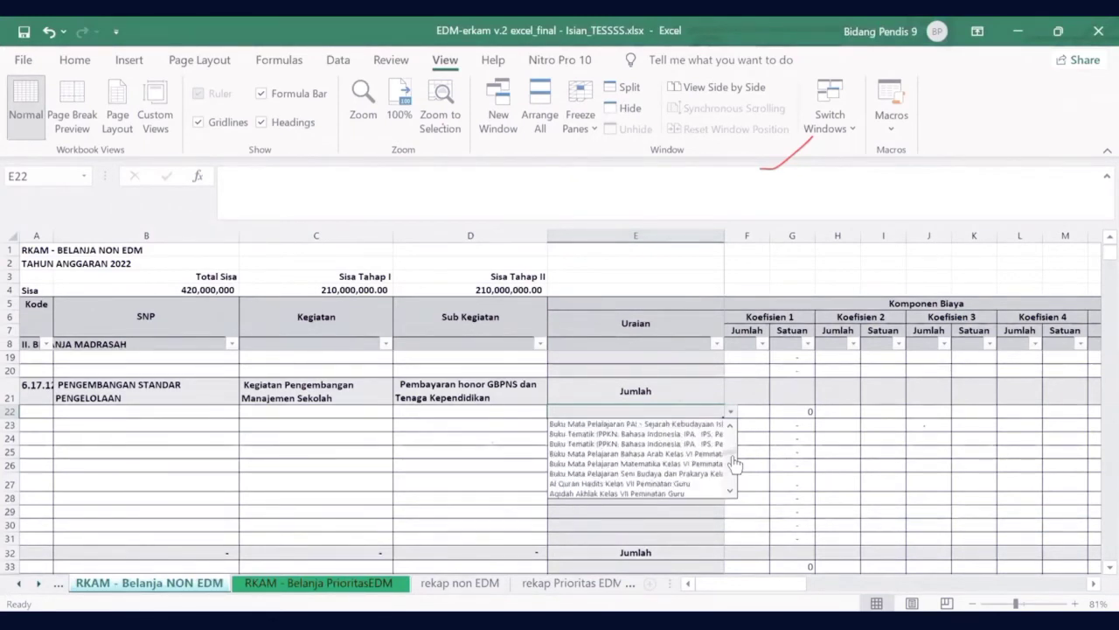
left_click_drag(734, 464, 737, 479)
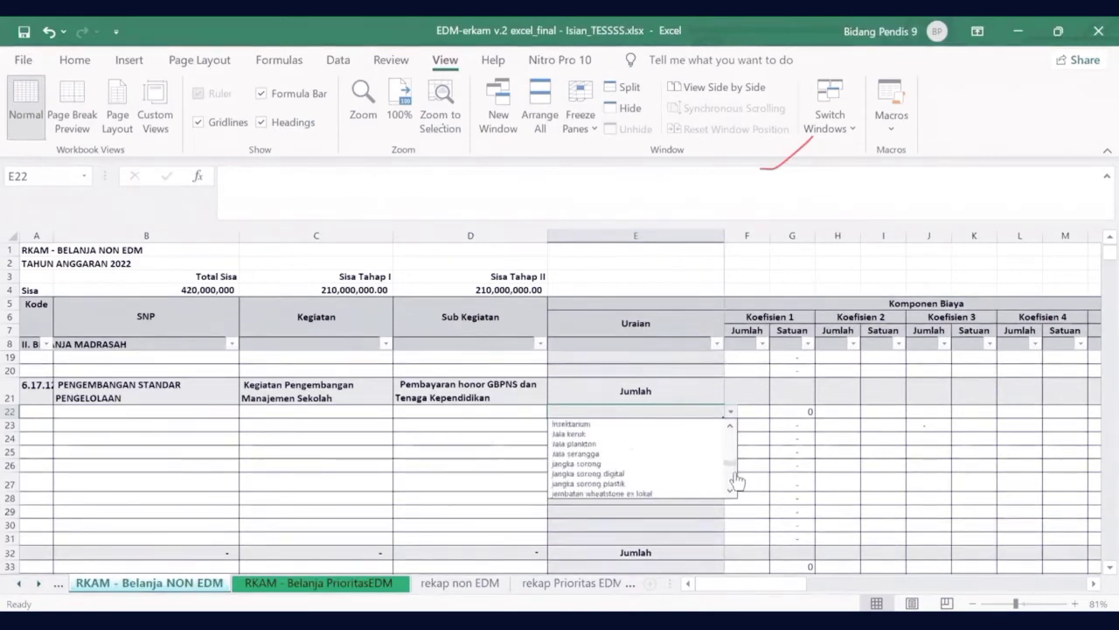
scroll(737, 480, "down", 3)
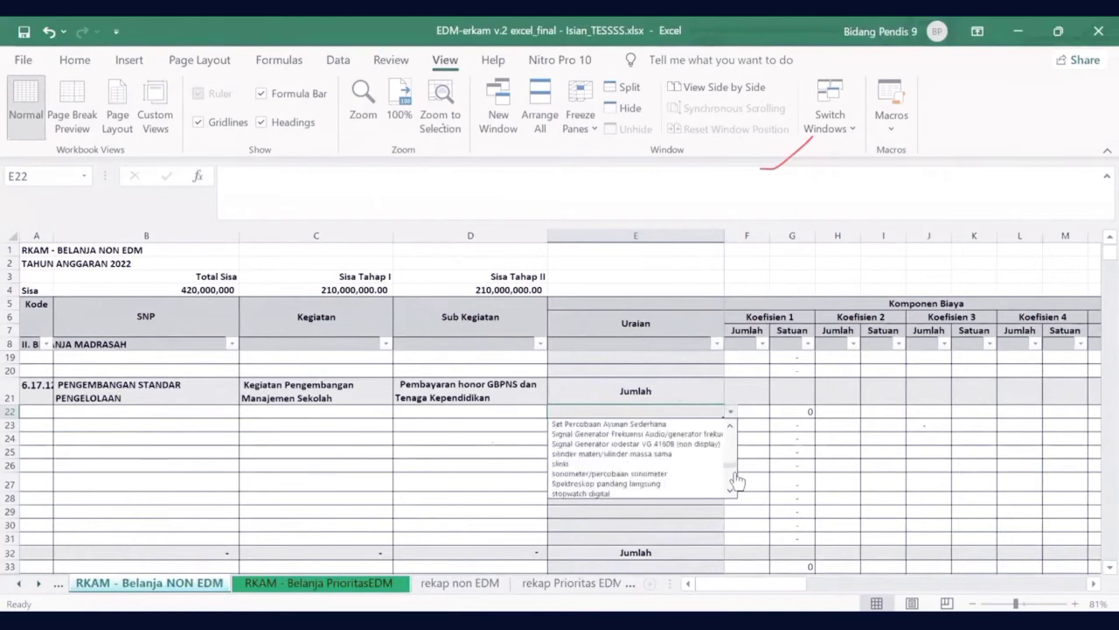
scroll(737, 479, "down", 3)
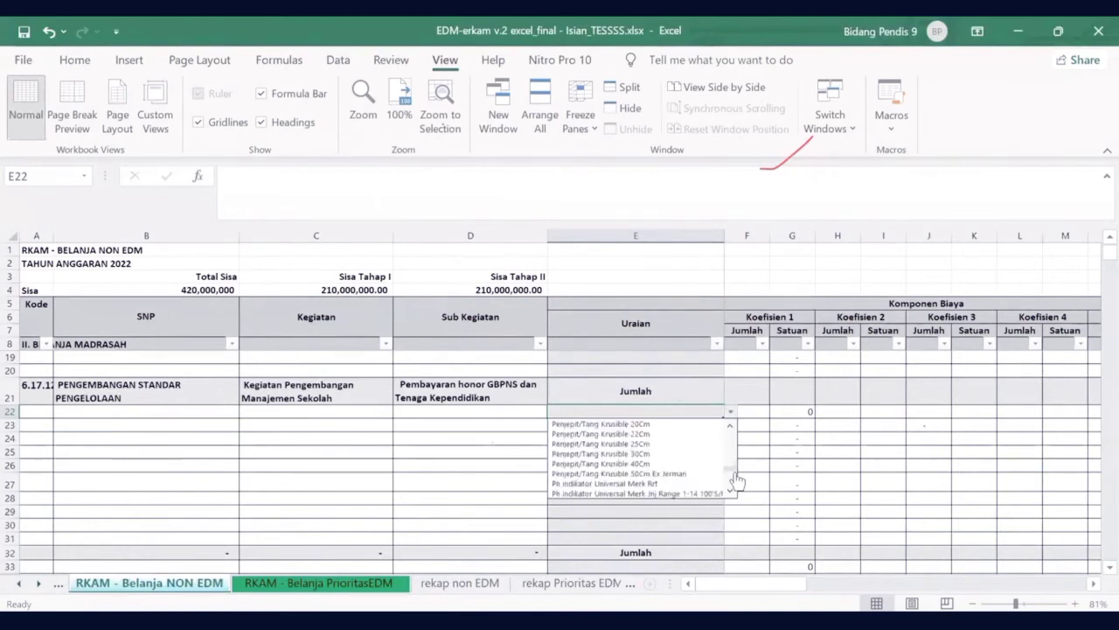
left_click_drag(737, 480, 737, 492)
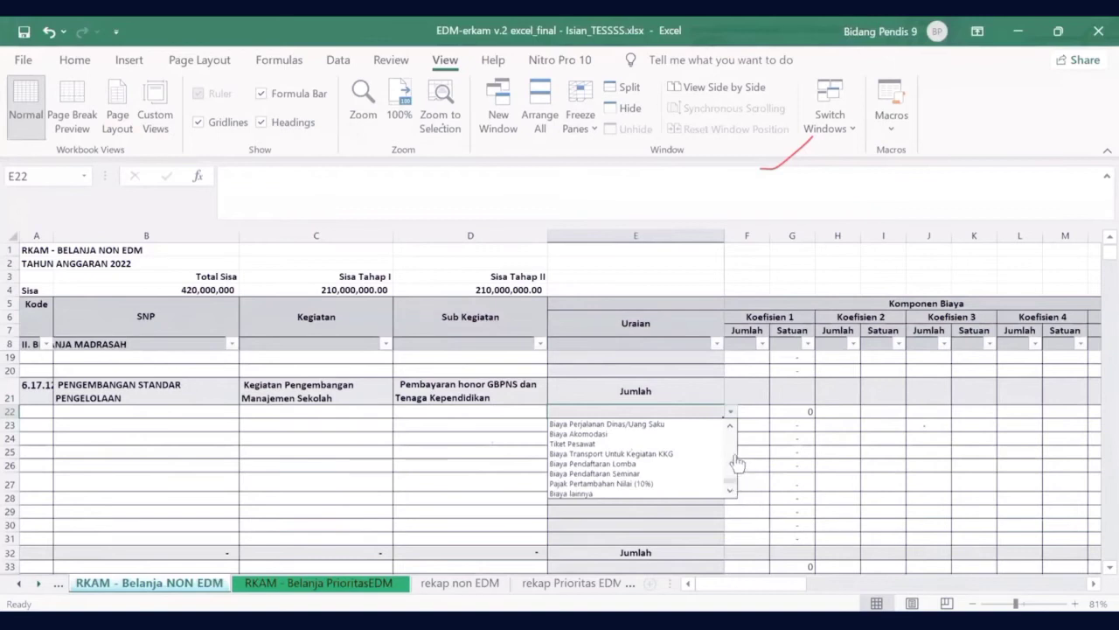
left_click(730, 425)
left_click_drag(730, 425, 731, 426)
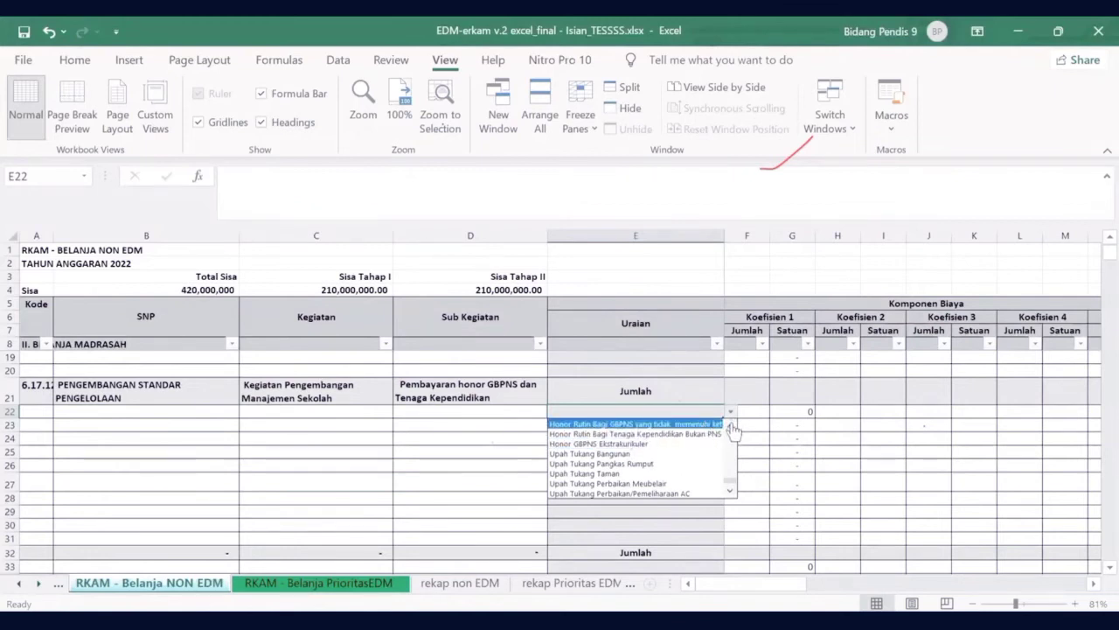
left_click(731, 426)
left_click(730, 426)
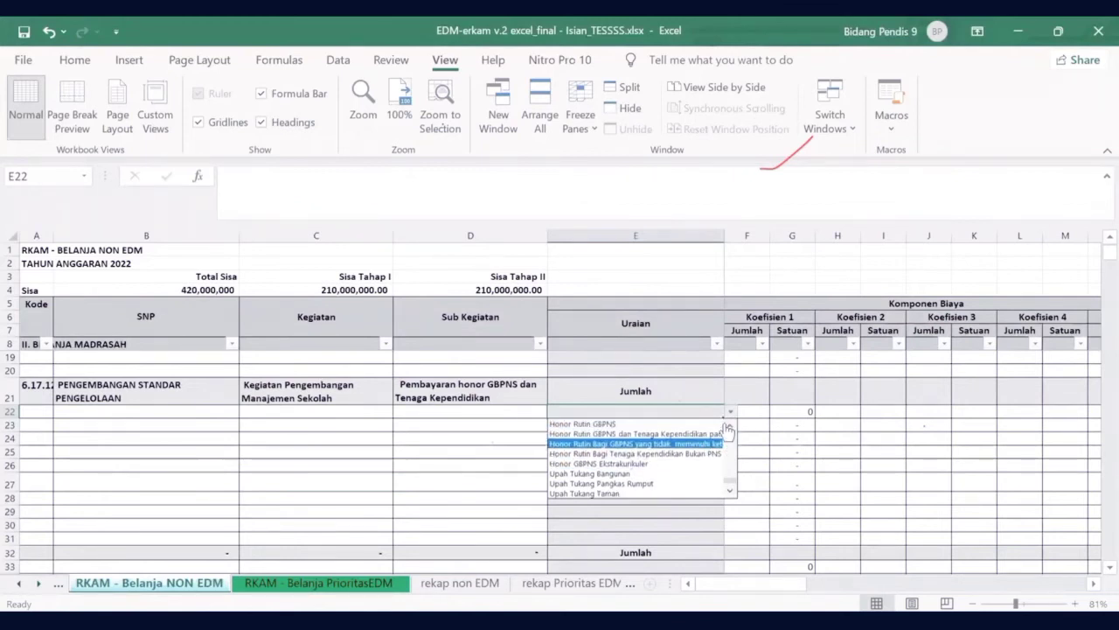
left_click(730, 426)
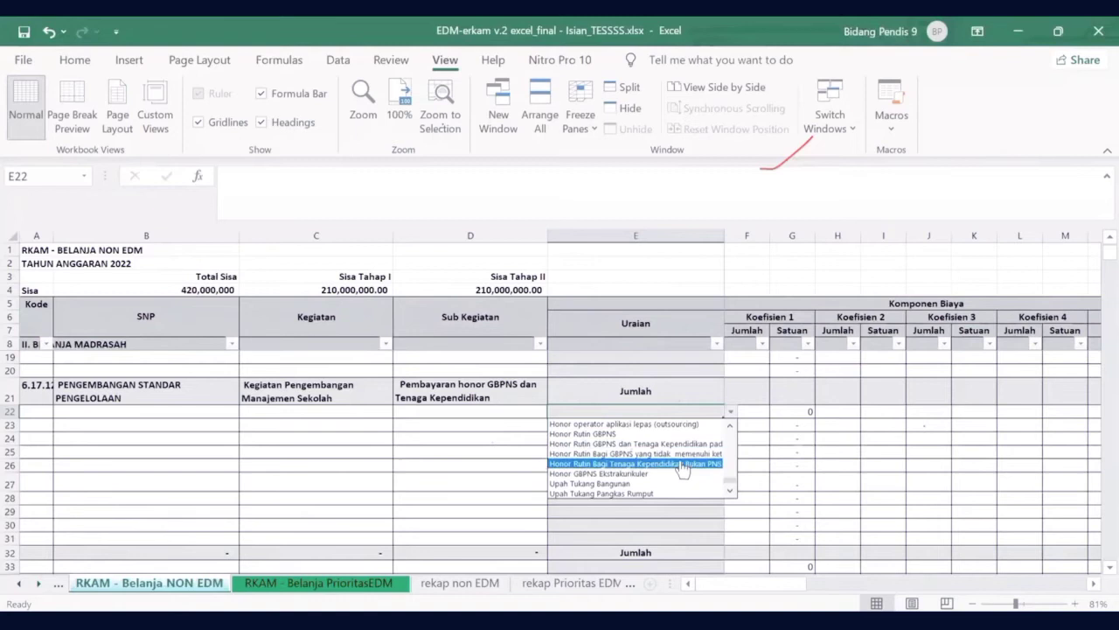
left_click(612, 434)
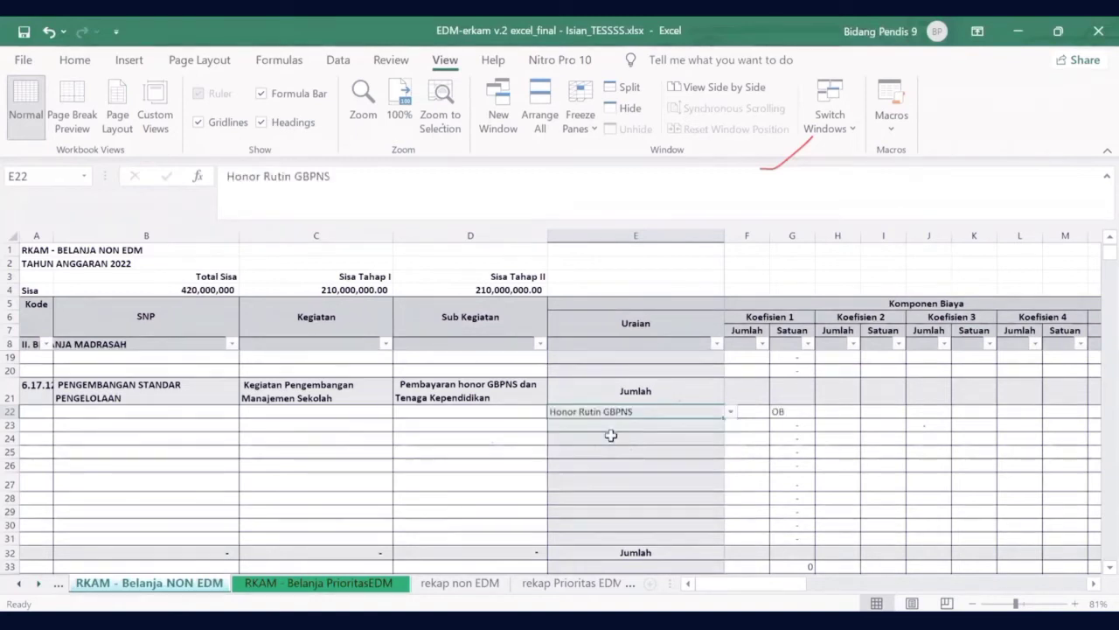
- Enter Jumlah 2 under Koefisien 1 and Jumlah 12 under Koefisien 2 for Honor Rutin GBPNS in row 22
left_click(757, 411)
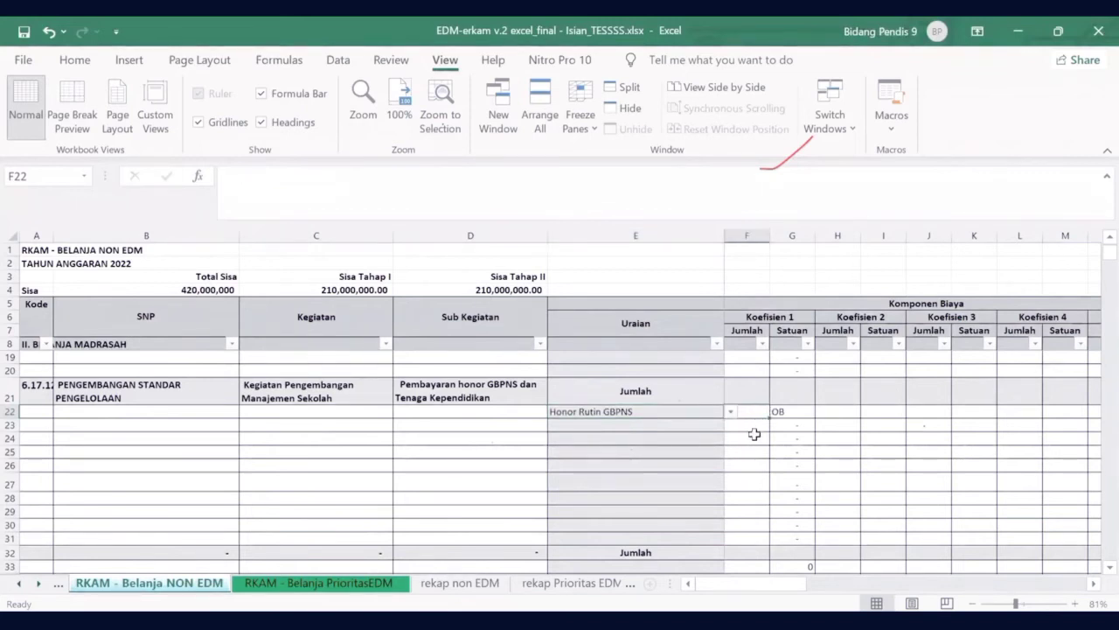
left_click(607, 415)
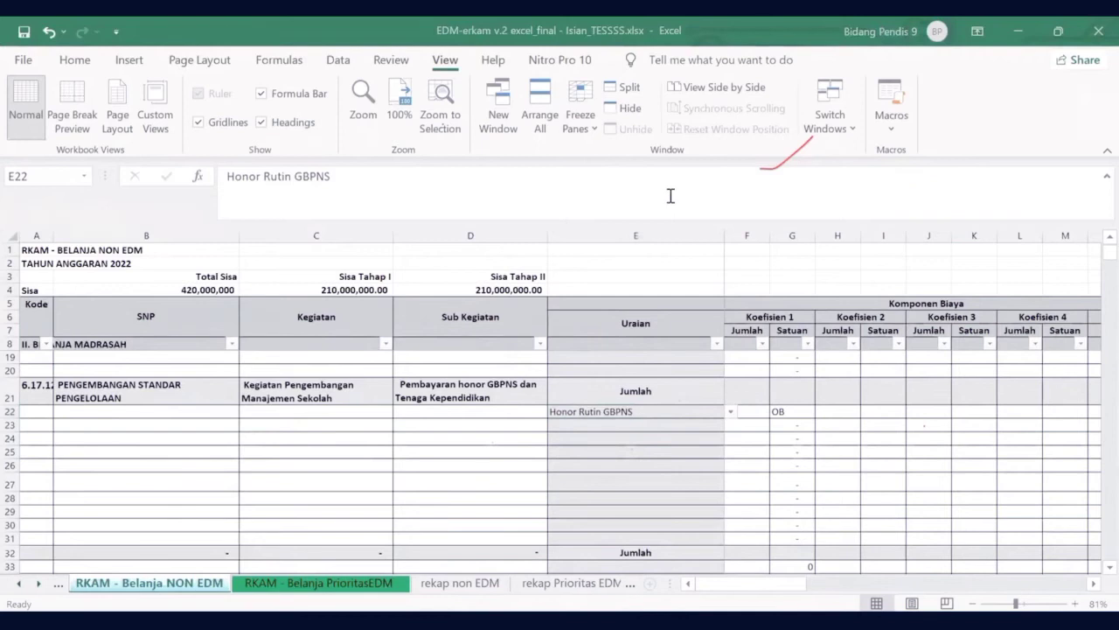
left_click(760, 414)
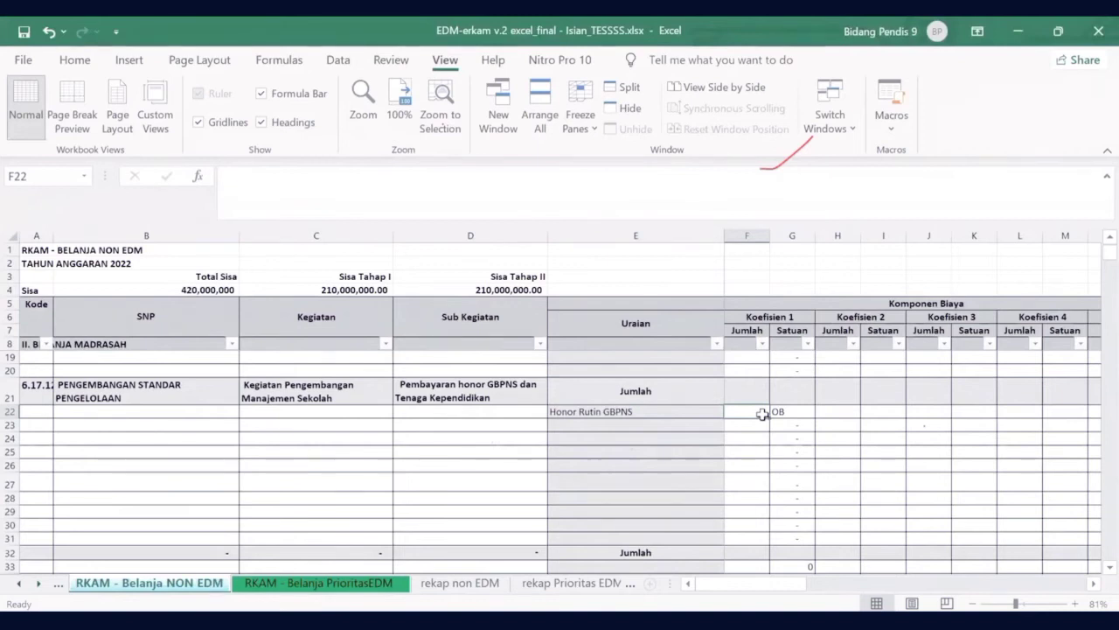
type("2")
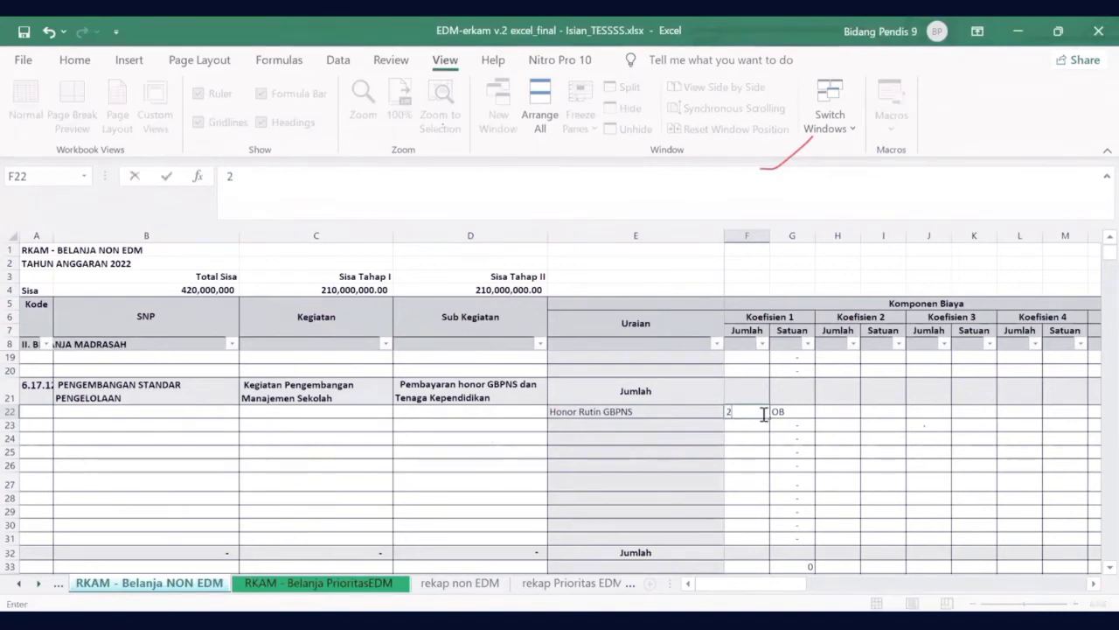
key("Tab")
key("Tab")
key("Tab")
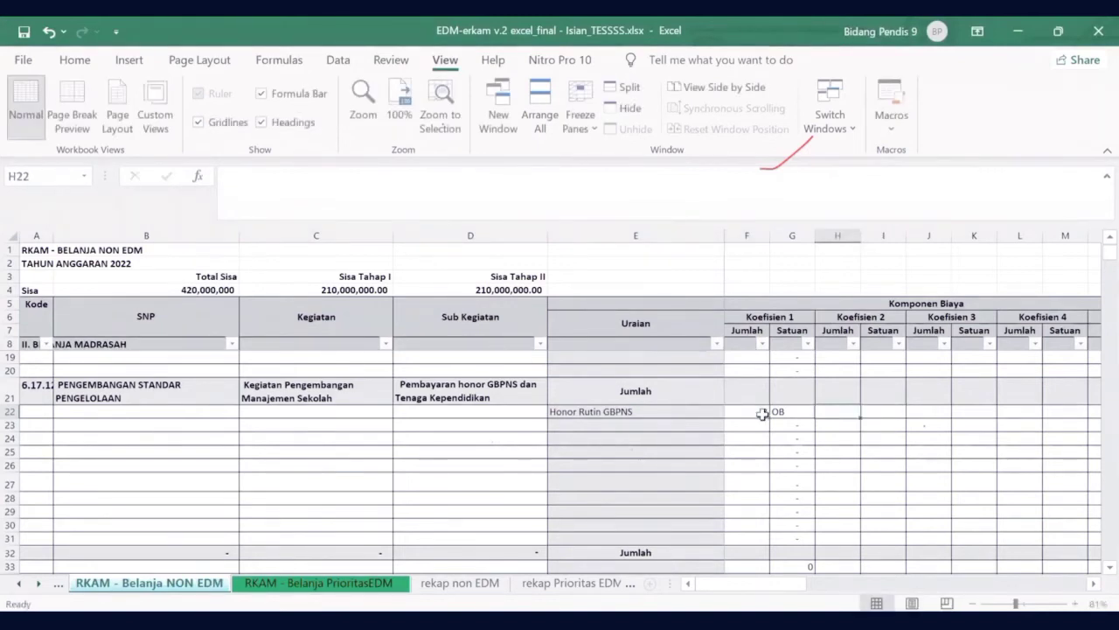
type("2")
key("Tab")
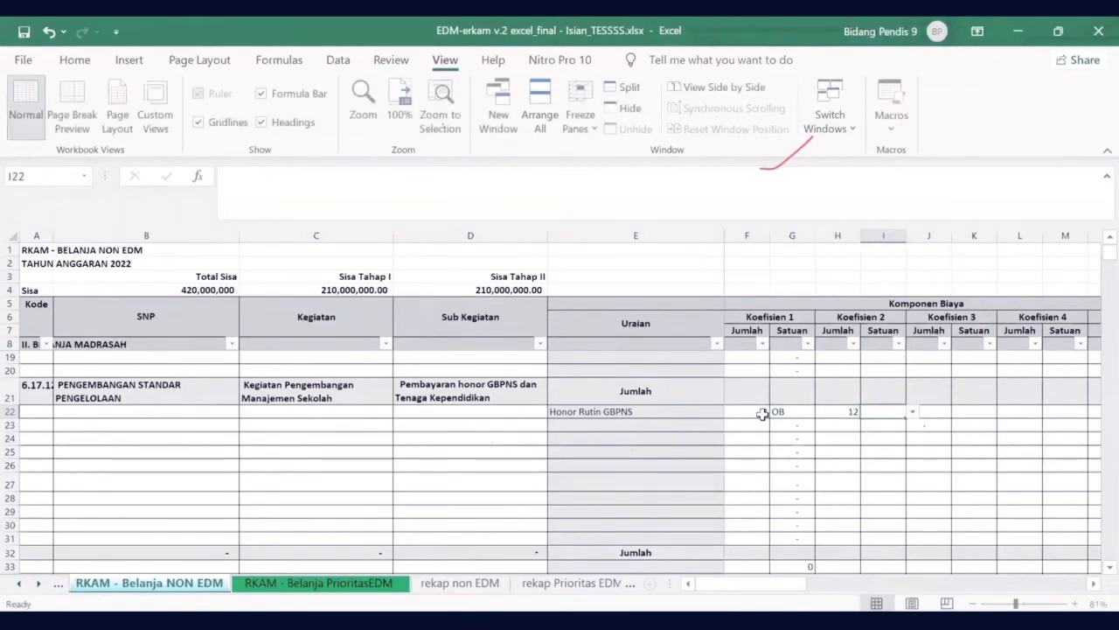
- Set the Koefisien 2 Satuan in I22 to bulan
left_click(911, 411)
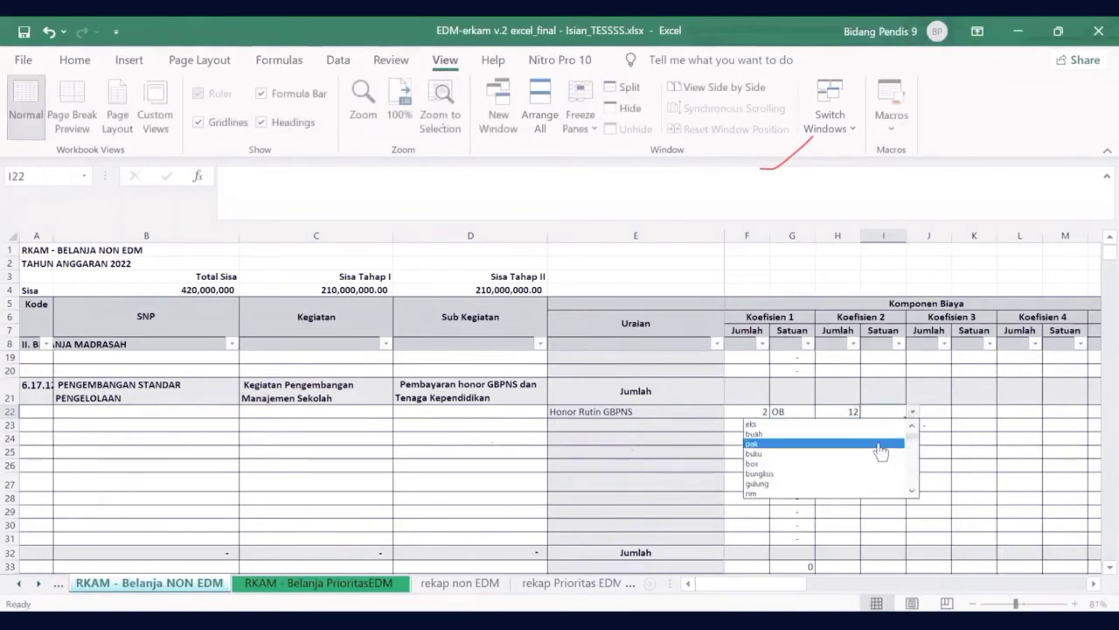
left_click(912, 493)
left_click(912, 492)
left_click(912, 492)
left_click(911, 492)
left_click(912, 492)
left_click(912, 492)
left_click(912, 493)
left_click(912, 493)
left_click(912, 492)
left_click(912, 492)
left_click(912, 492)
left_click(912, 492)
left_click(912, 492)
left_click(912, 492)
left_click(912, 492)
left_click(912, 493)
left_click(912, 492)
left_click(912, 492)
left_click(912, 492)
left_click(912, 492)
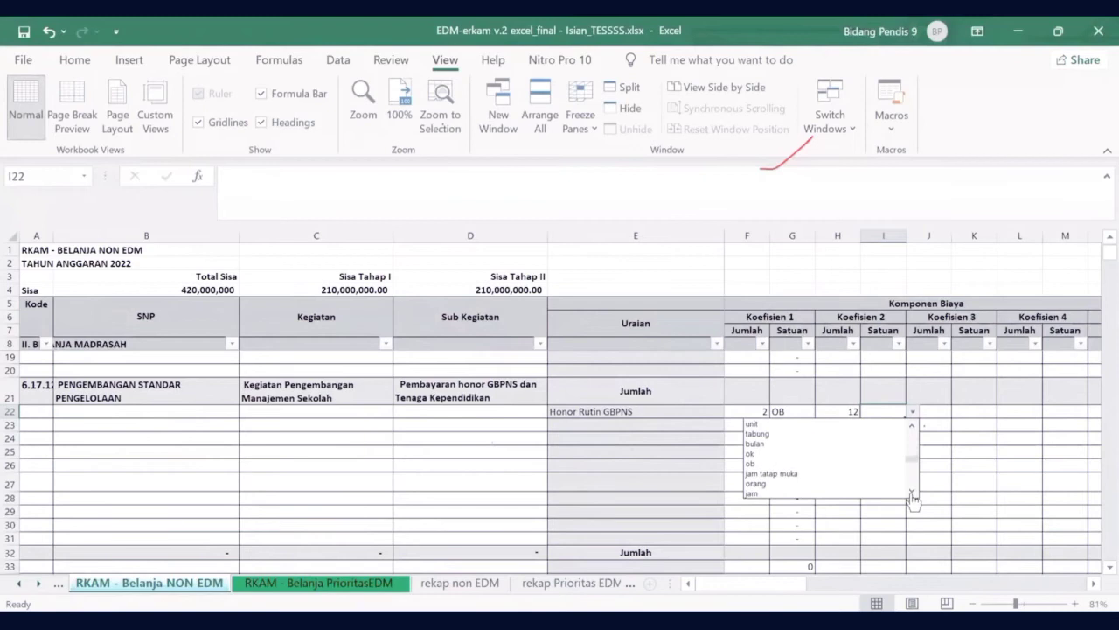
left_click(760, 443)
- Enter Jumlah 1 for both Koefisien 3 and Koefisien 4 in row 22
key("Right")
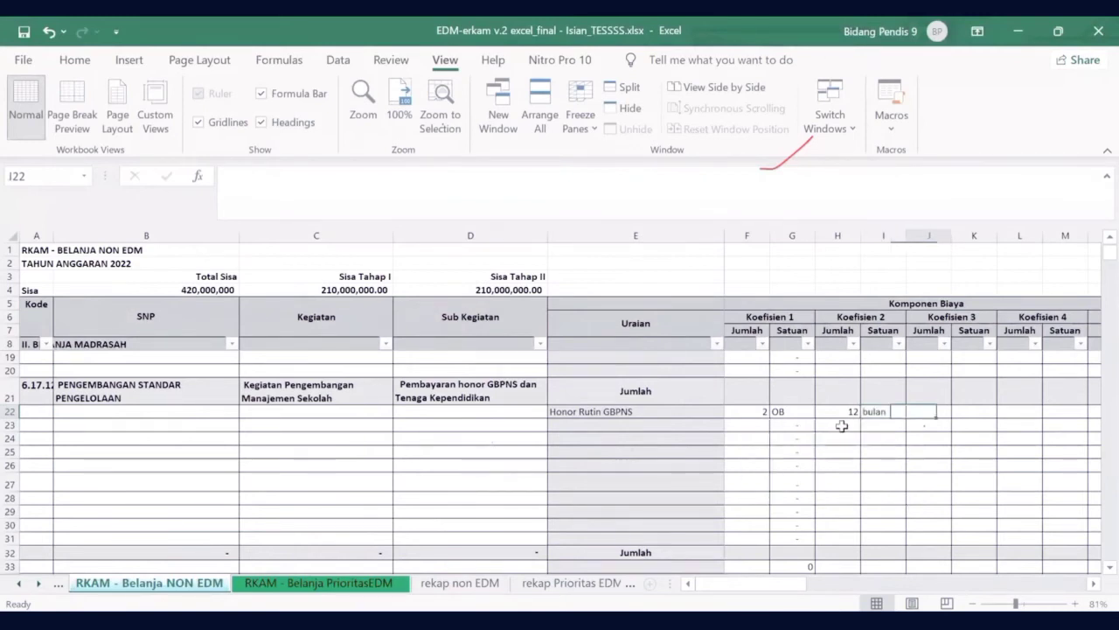
key("Right")
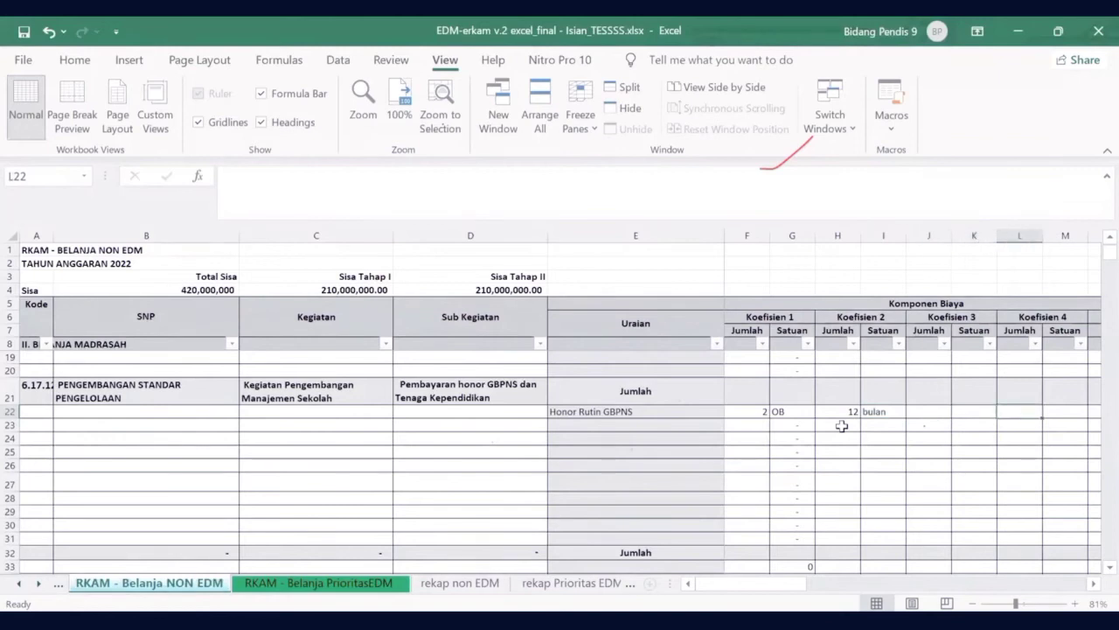
key("Left")
key("Right")
key("Right")
key("Right")
key("Right")
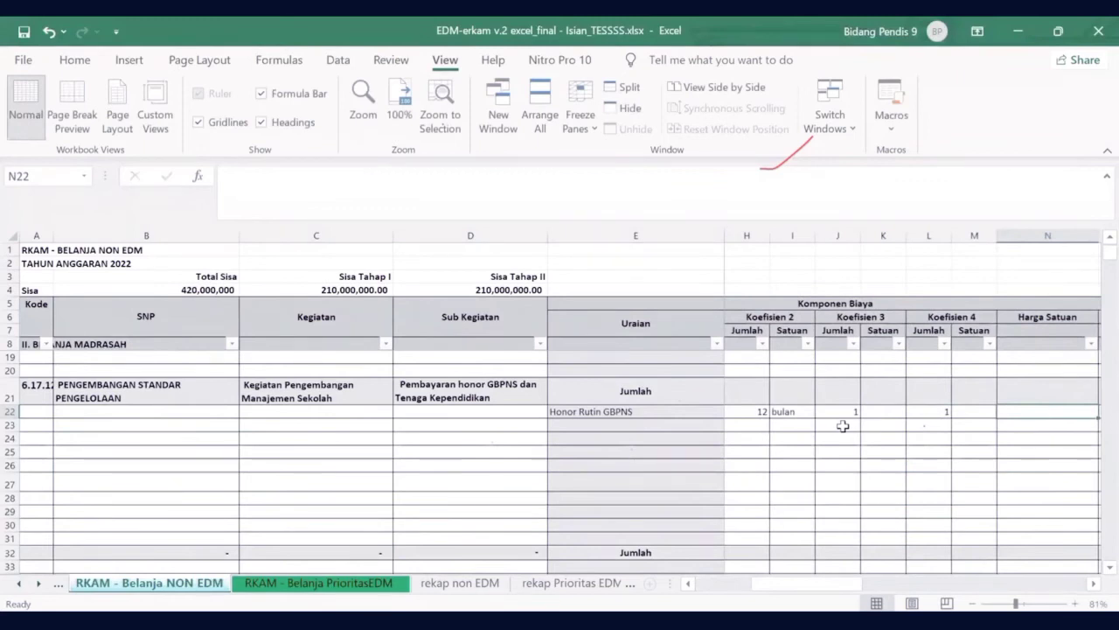
- Enter 1000000 as the Harga Satuan of Honor Rutin GBPNS in N22 and check its Tahap I and Tahap II formulas
type("1000000")
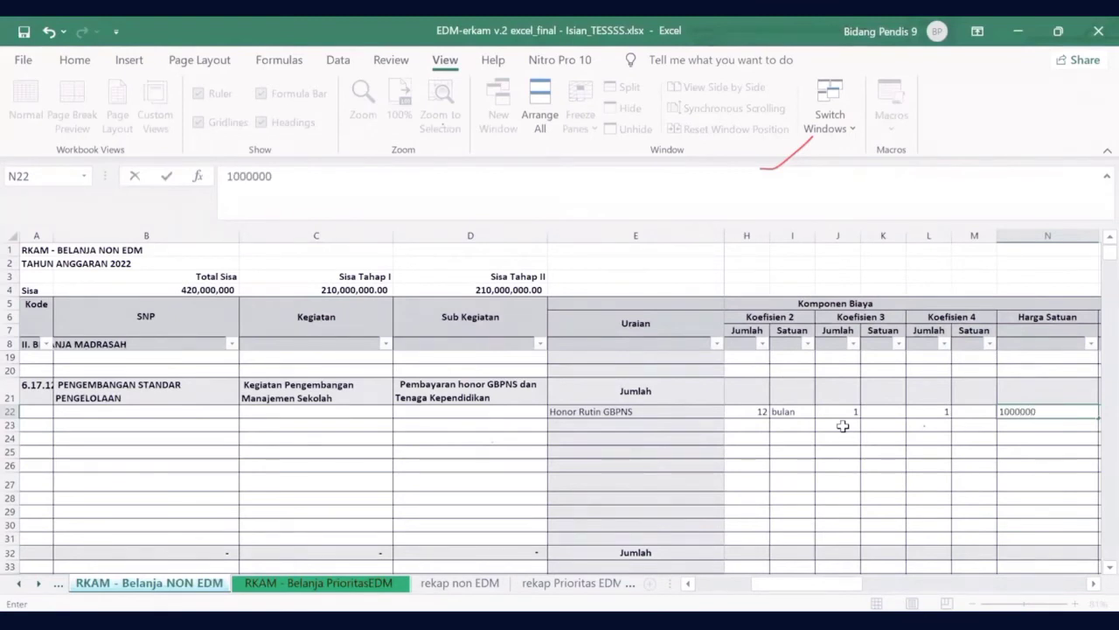
key("Tab")
key("Tab")
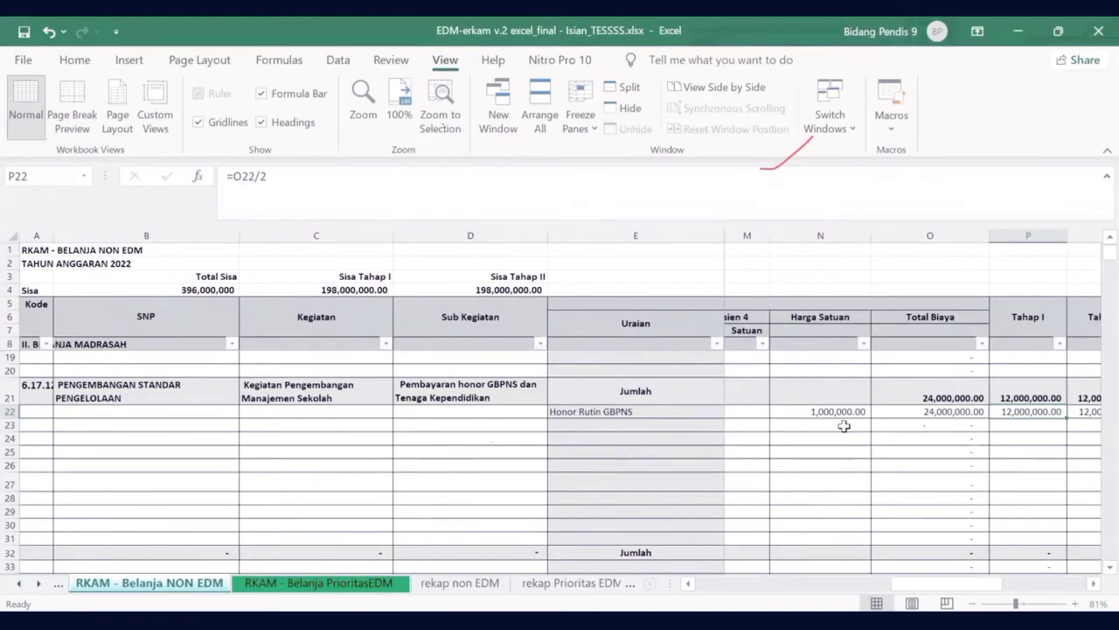
key("Tab")
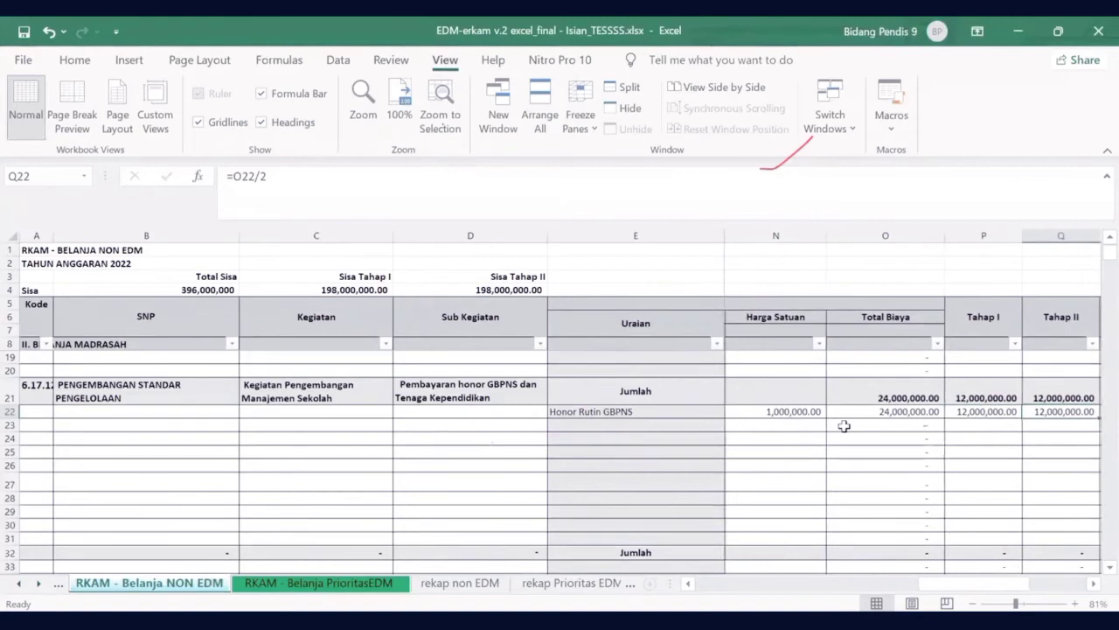
key("Left")
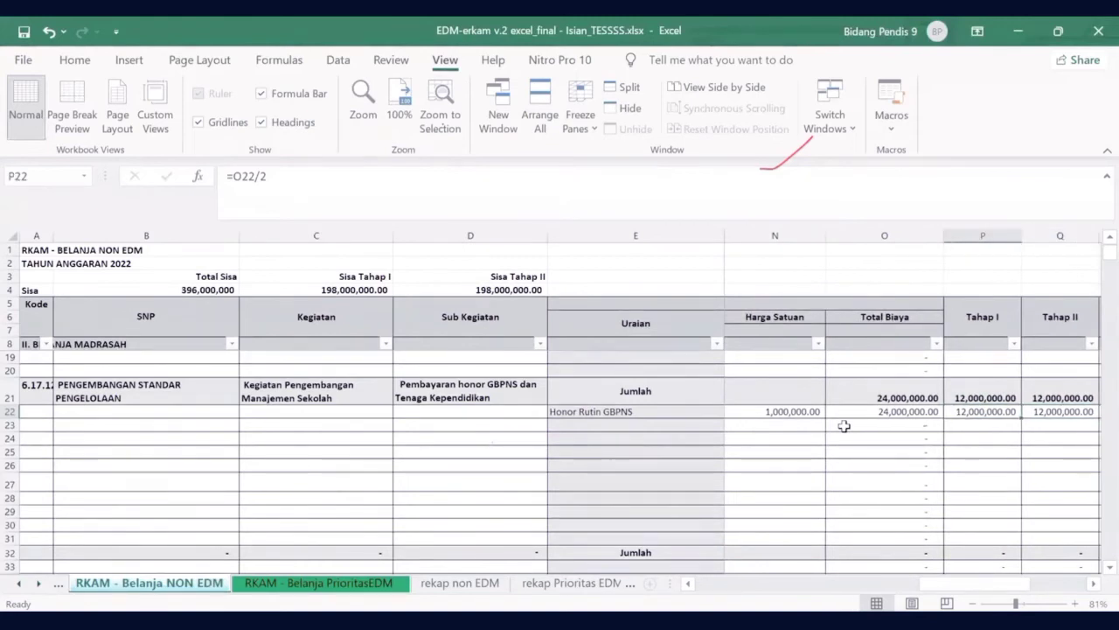
- Copy the Uraian entry Honor Rutin GBPNS from E22 into E23
key("Left")
key("Left")
key("Left")
key("Left")
key("Left")
key("Left")
key("Left")
key("Left")
key("Left")
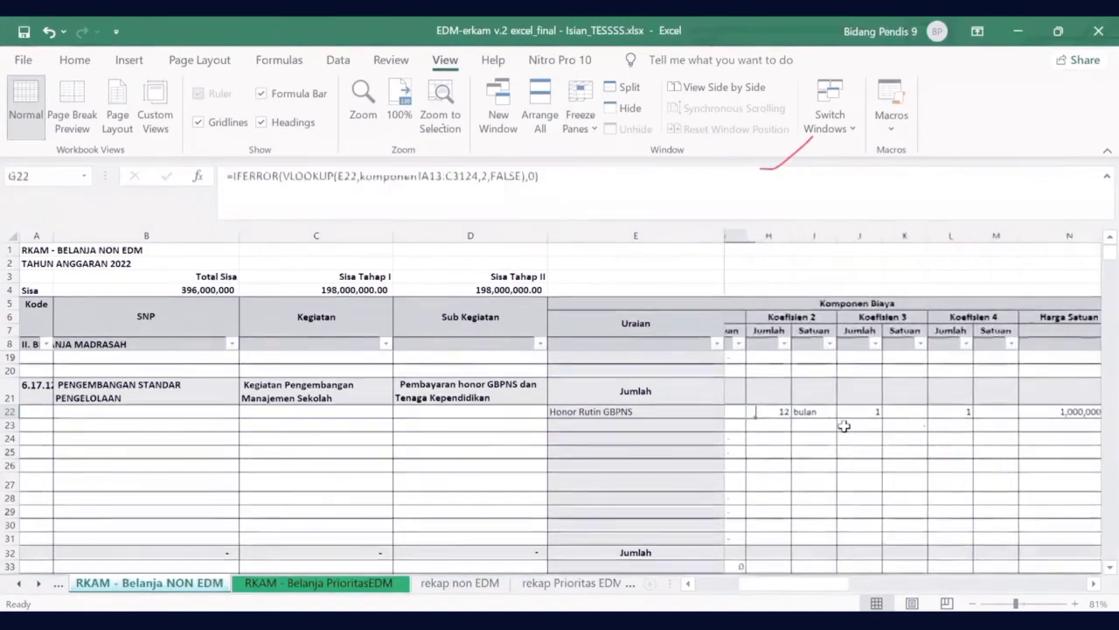
key("Left")
key("Left")
key("Left")
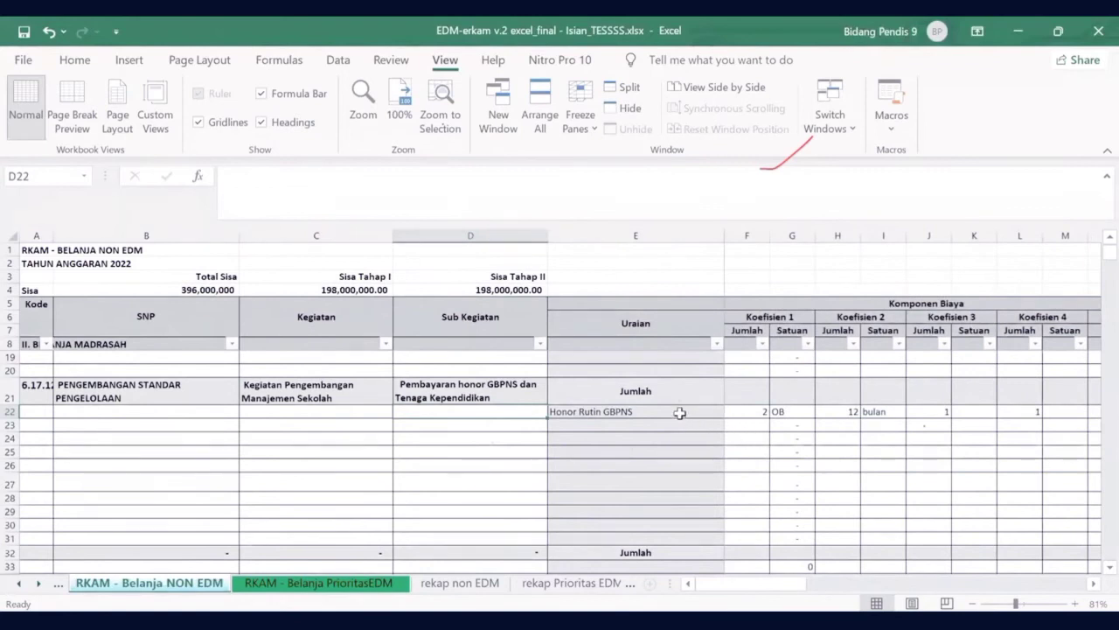
left_click(679, 412)
key("ctrl+c")
left_click(658, 423)
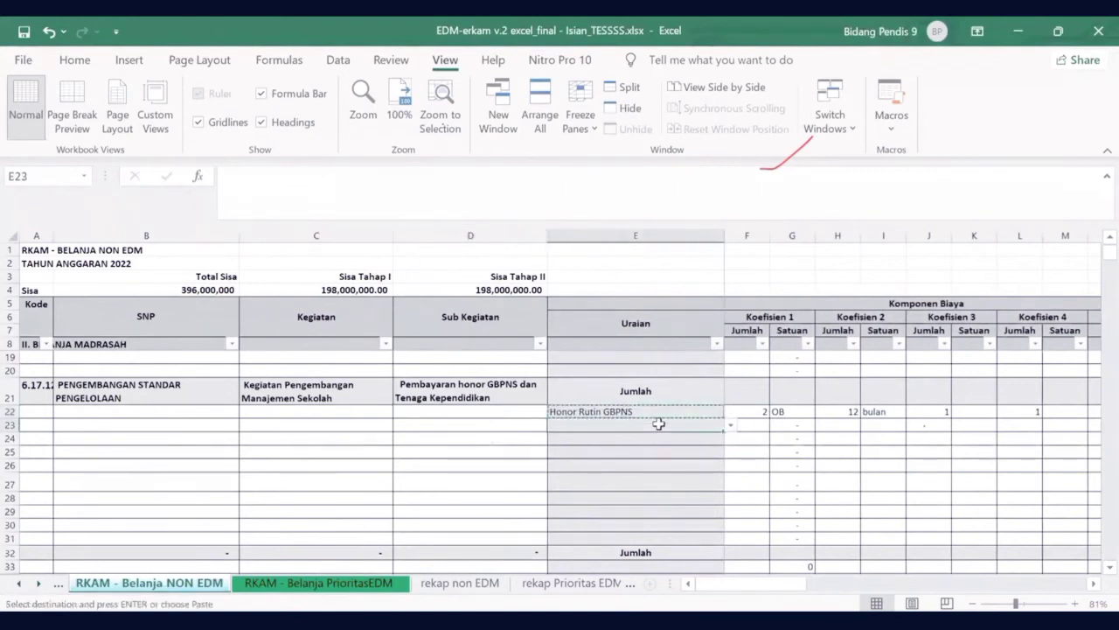
key("ctrl+v")
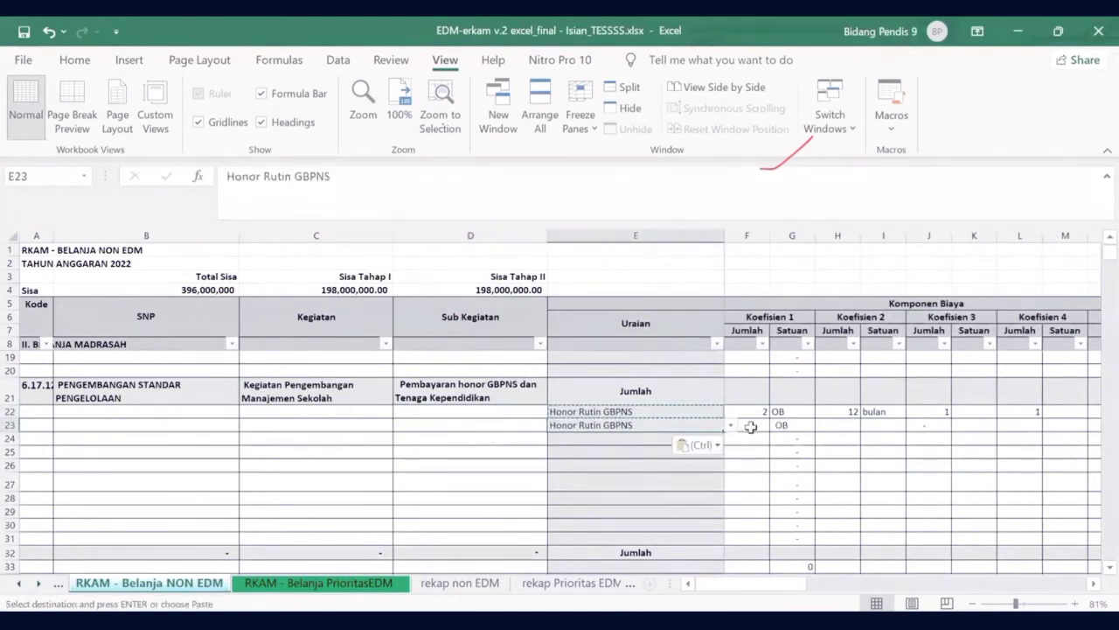
- In row 23, enter Jumlah 3 under Koefisien 1 and Jumlah 12 with Satuan bulan under Koefisien 2
left_click(750, 427)
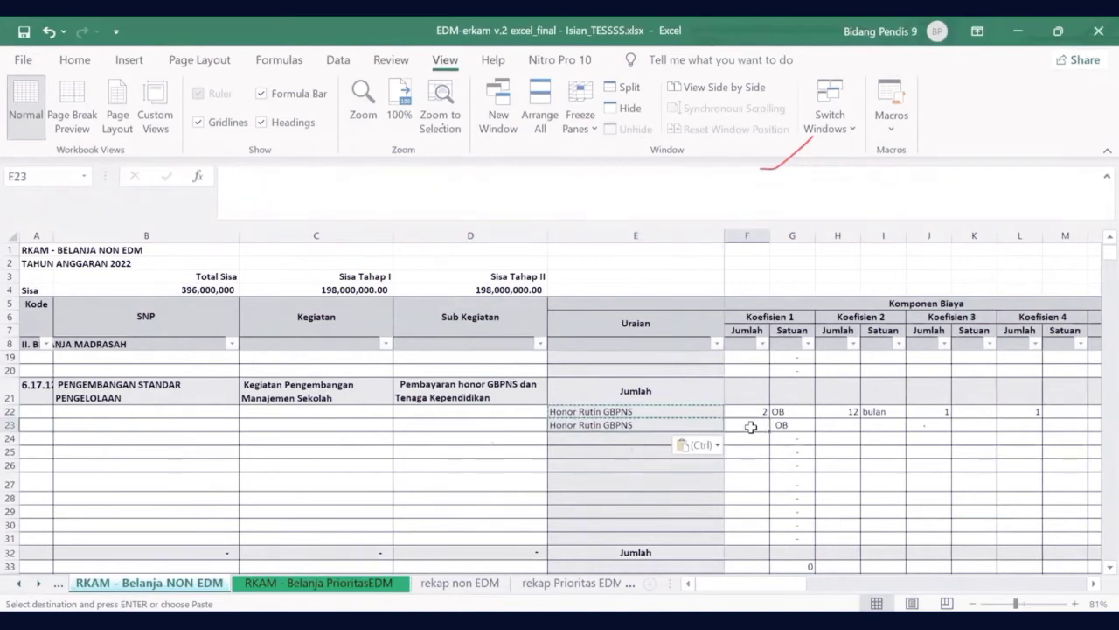
type("3")
key("Tab")
key("Tab")
type("12")
key("Tab")
type("bulan")
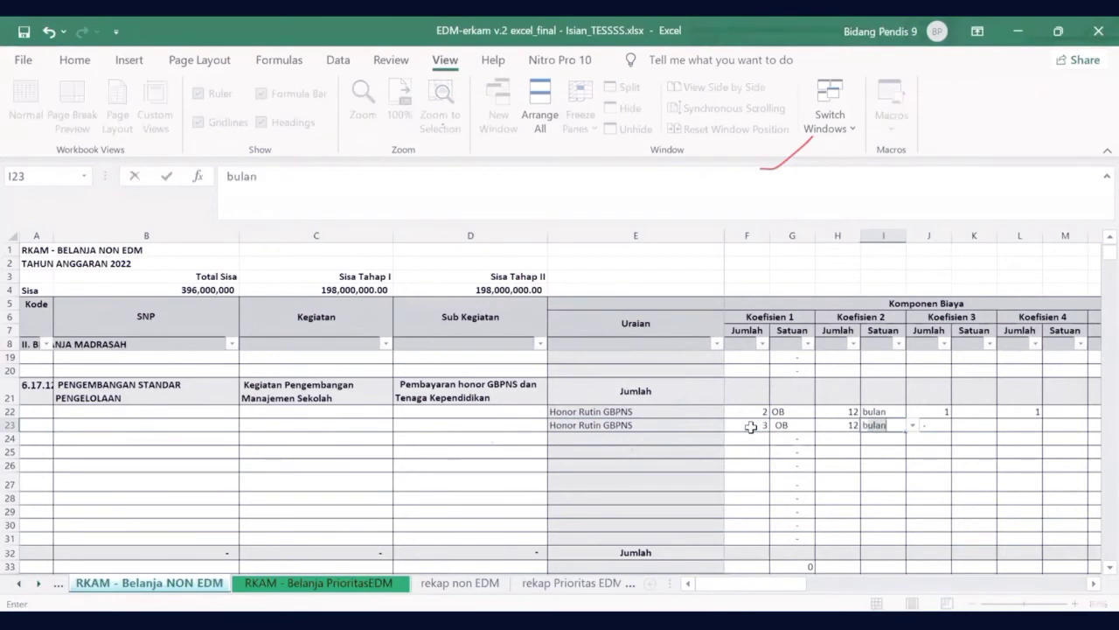
- Enter Jumlah 1 for both Koefisien 3 and Koefisien 4 in row 23, with 800000 as the Harga Satuan
key("Tab")
type("1")
key("Tab")
key("Tab")
type("1")
key("Tab")
key("Tab")
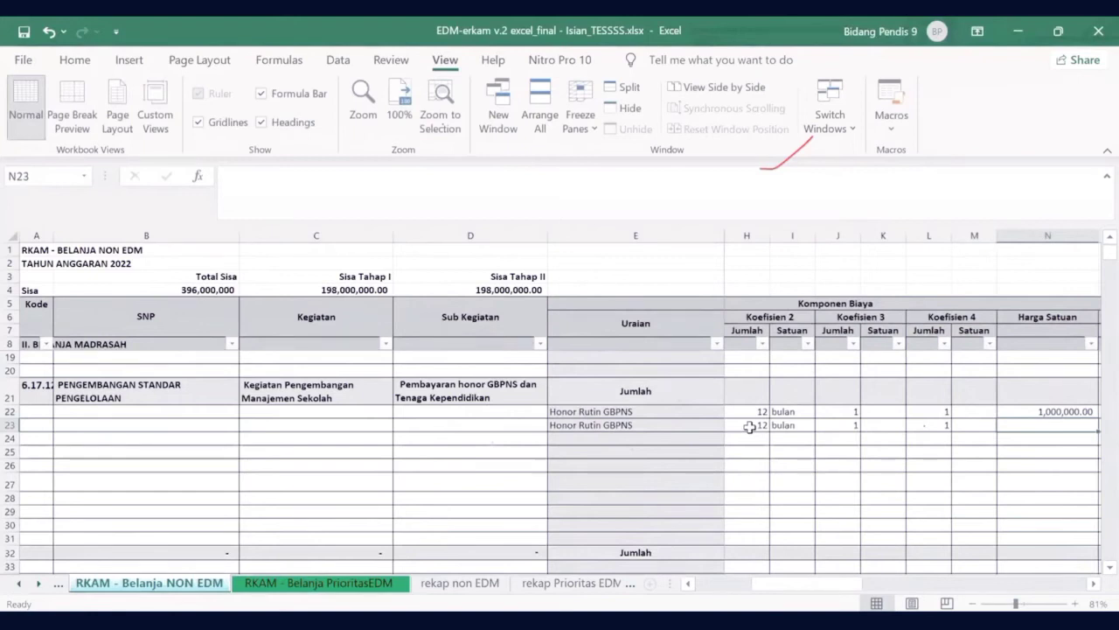
type("800000")
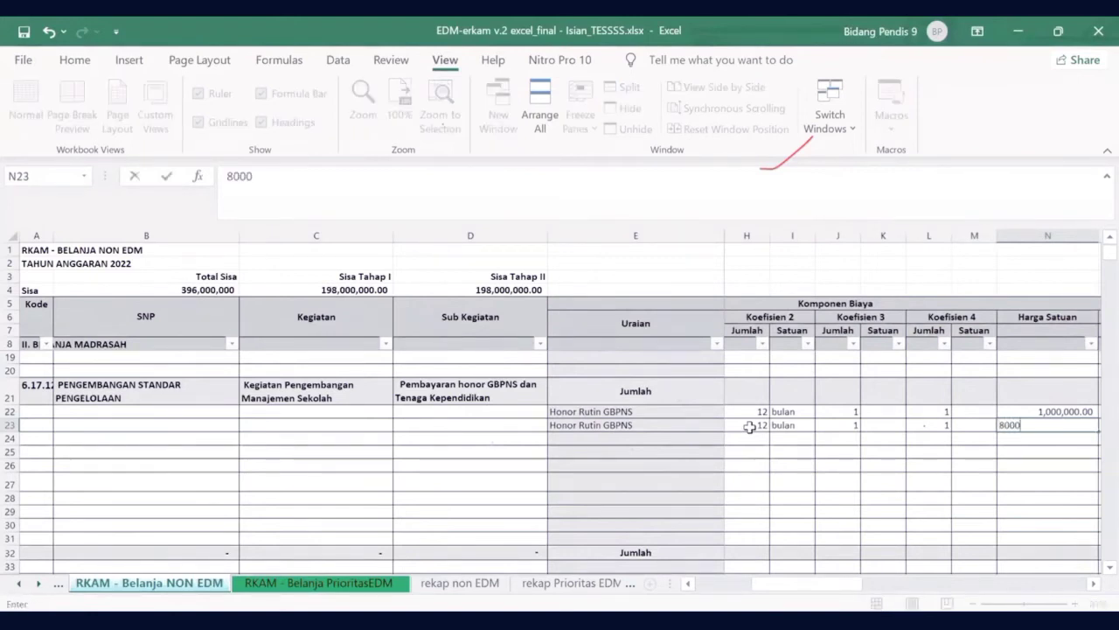
key("Tab")
key("Tab")
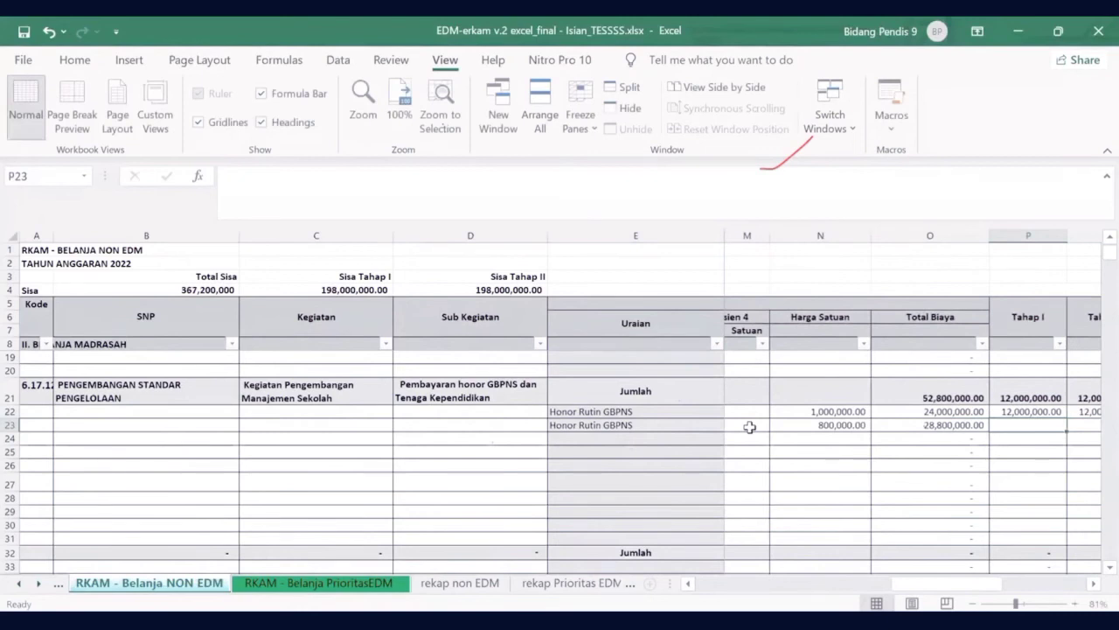
- Copy the Tahap I and Tahap II formulas from row 22 into P23:Q23 and check the row's Kode Akun
scroll(750, 427, "right", 1)
key("Up")
key("shift+Right")
key("ctrl+c")
key("Down")
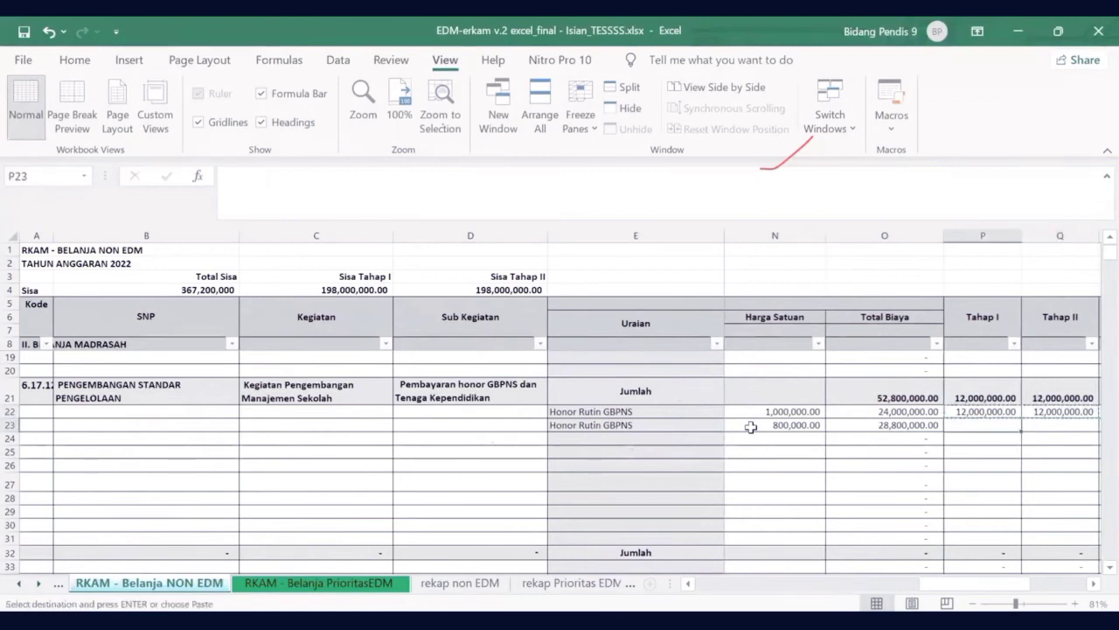
key("Return")
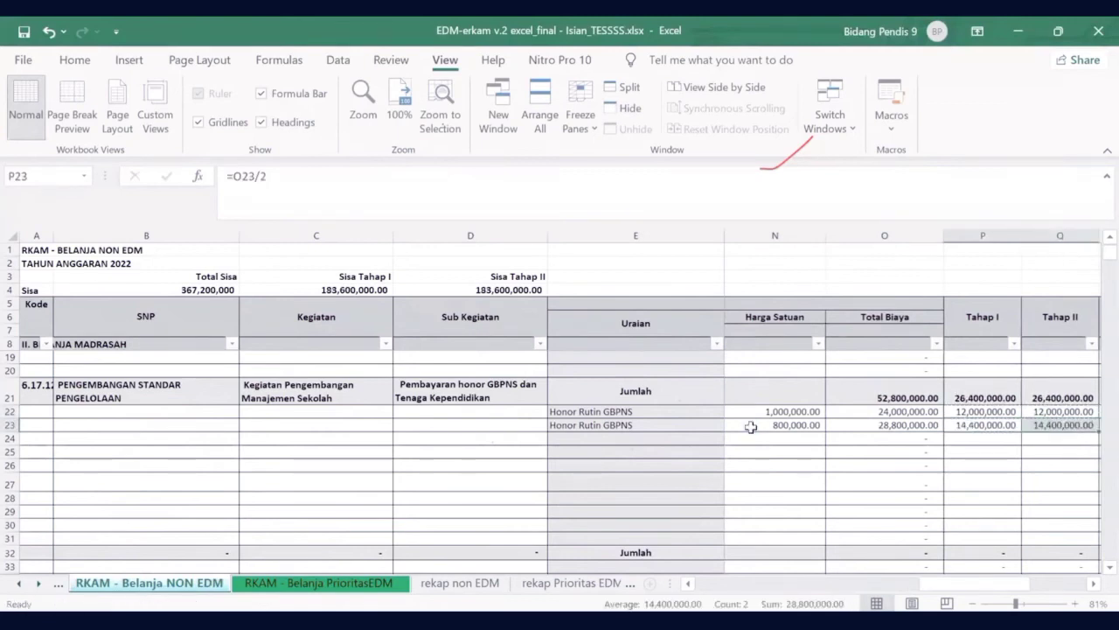
key("Right")
key("Right")
key("Right")
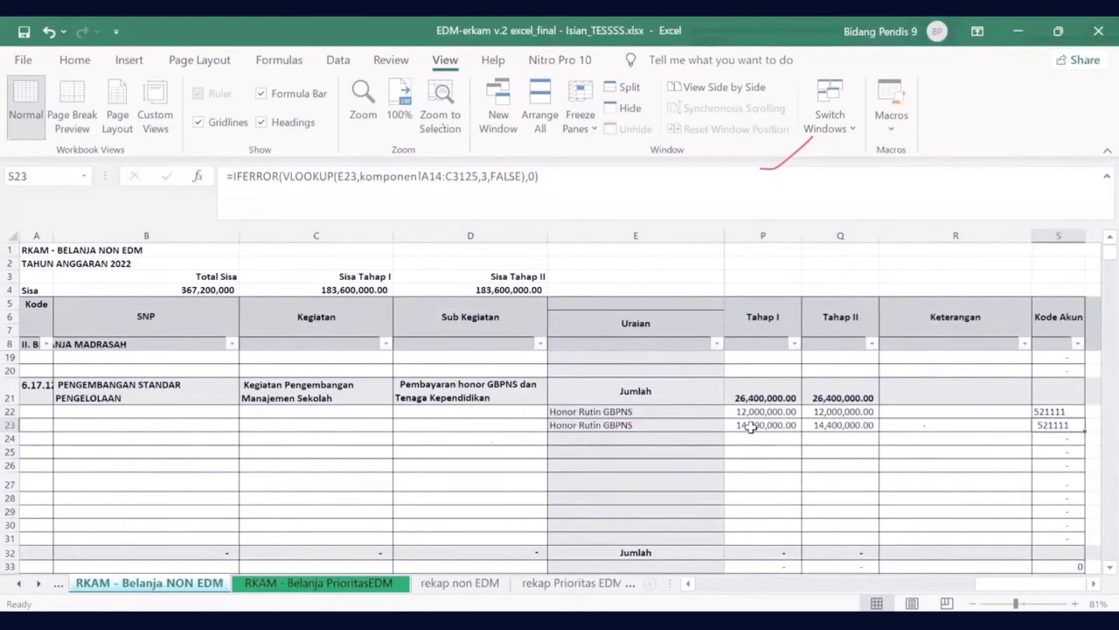
- Choose Honor GBPNS Ekstrakurikuler as the Uraian in E24
key("Left")
key("Left")
key("Left")
key("Left")
key("Left")
key("Left")
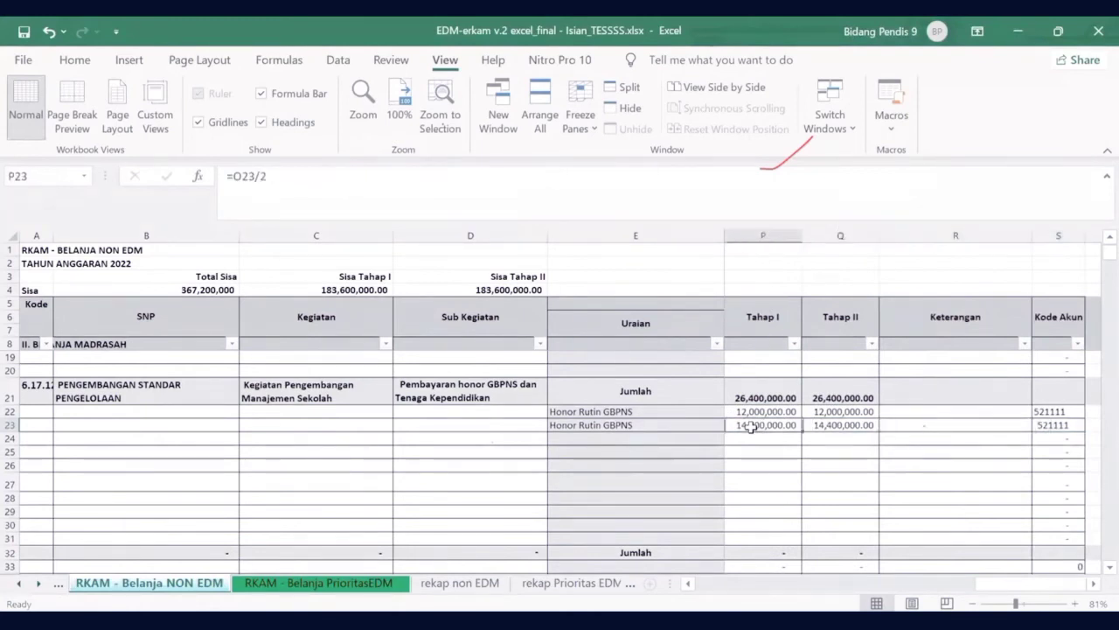
key("Left")
key("Left")
key("Left")
key("Left")
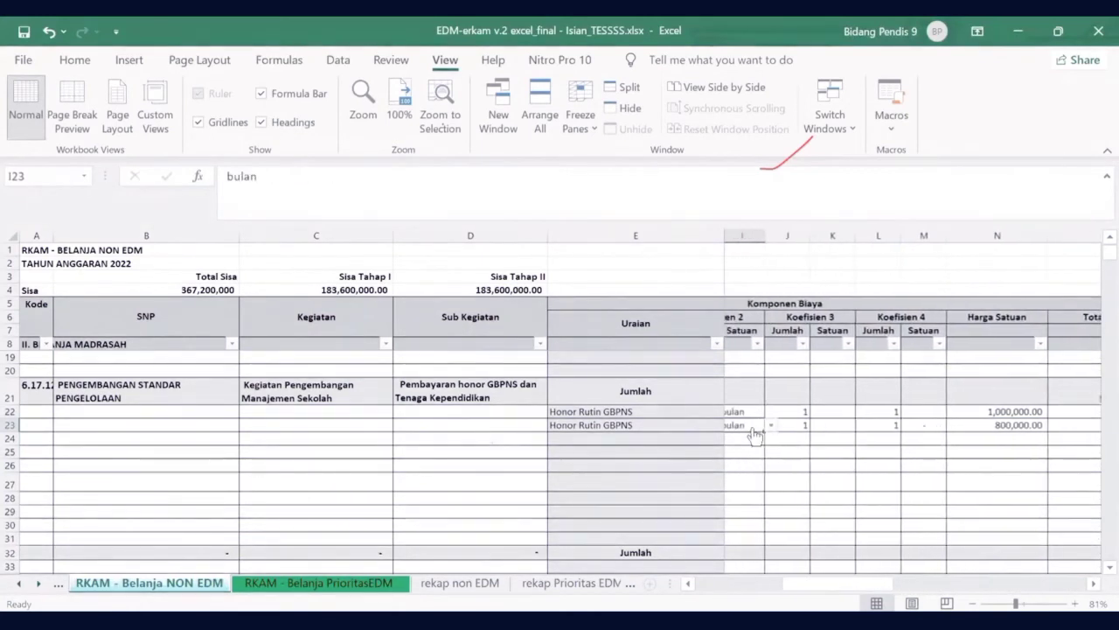
left_click(648, 442)
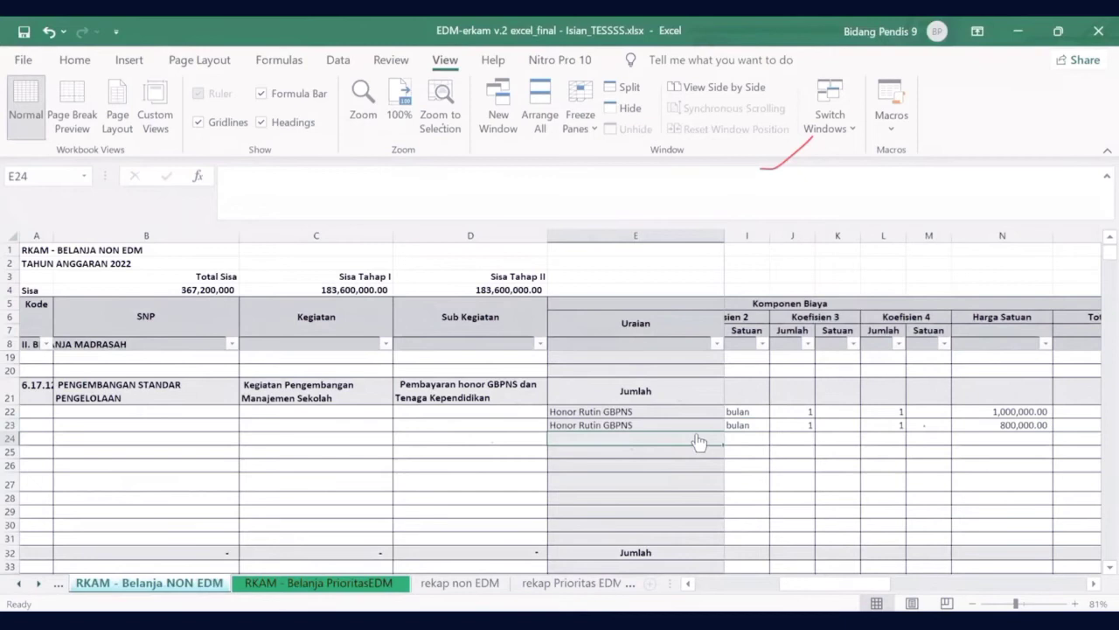
key("alt+Down")
left_click_drag(730, 460, 742, 523)
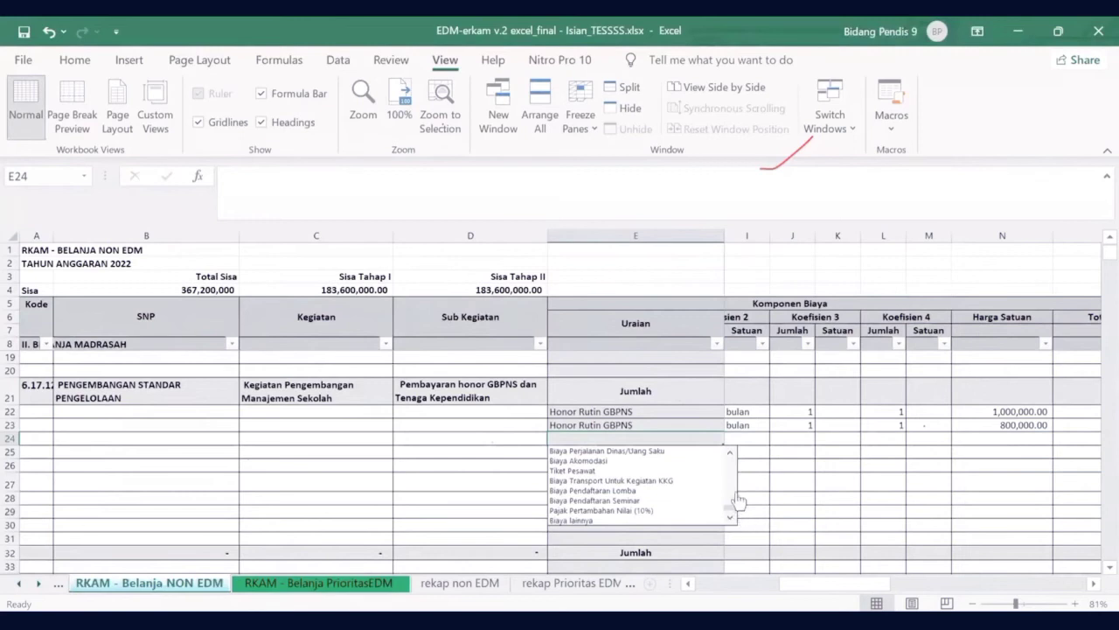
scroll(730, 464, "up", 1)
scroll(732, 470, "up", 5)
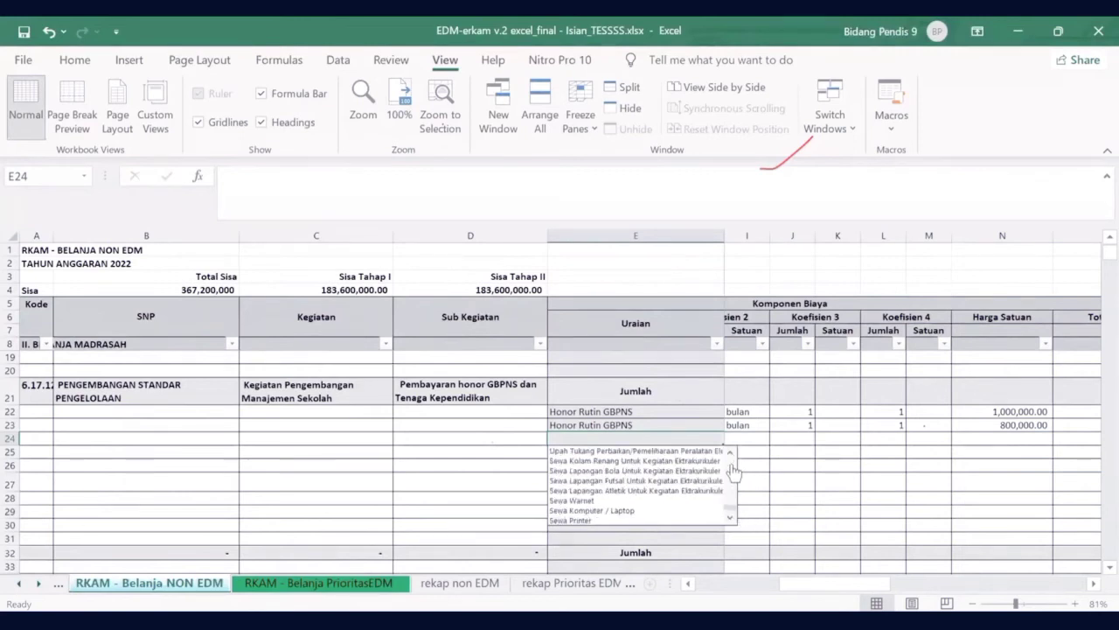
left_click(731, 453)
left_click(731, 452)
left_click(731, 452)
left_click(731, 452)
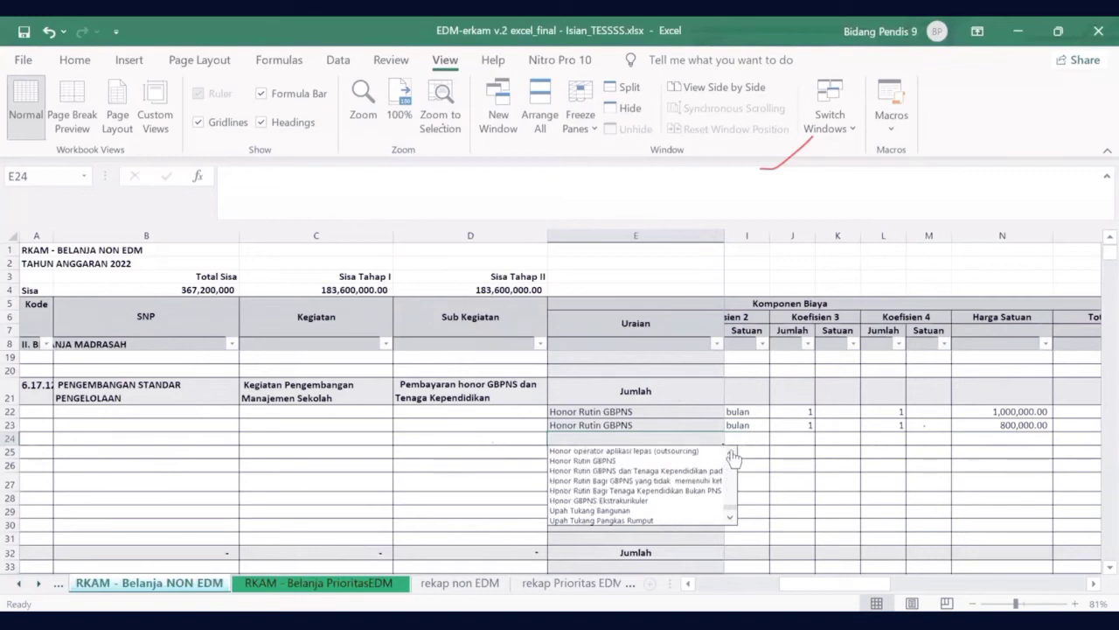
left_click(629, 501)
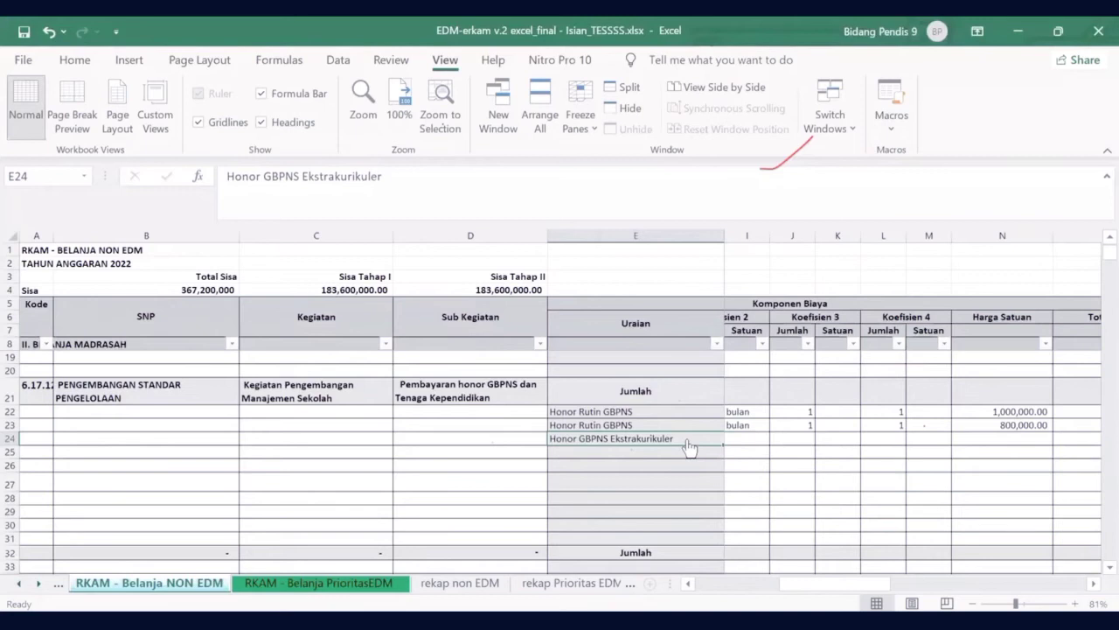
- In row 24, enter Jumlah 1 under Koefisien 1 and Jumlah 12 with Satuan bulan under Koefisien 2
key("Right")
type("1")
key("Tab")
key("Tab")
key("Tab")
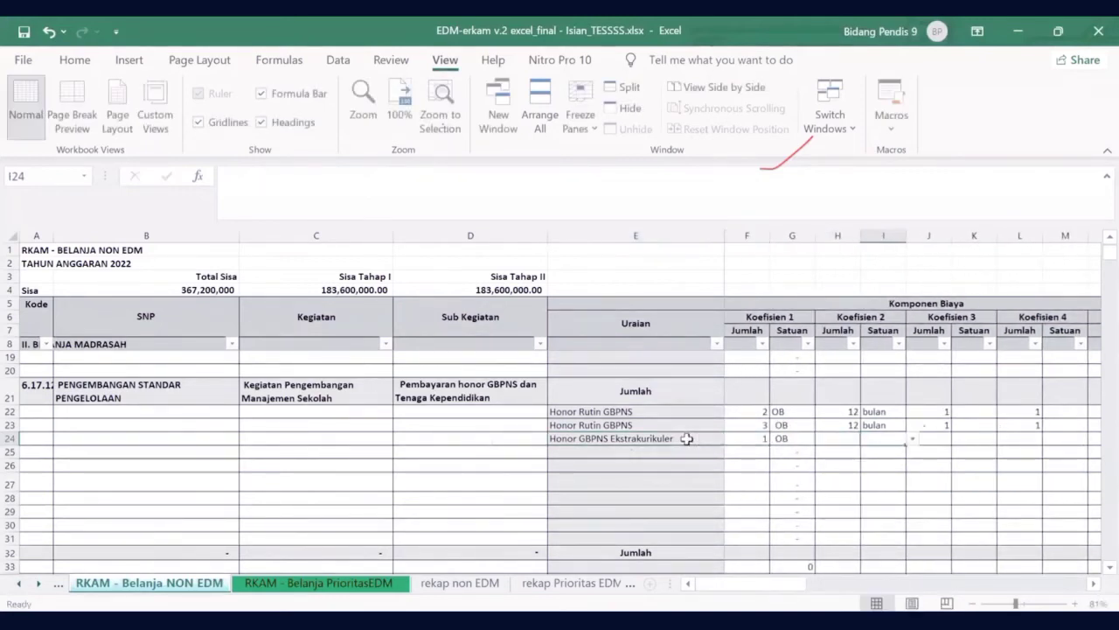
key("Left")
type("12")
key("Tab")
type("b")
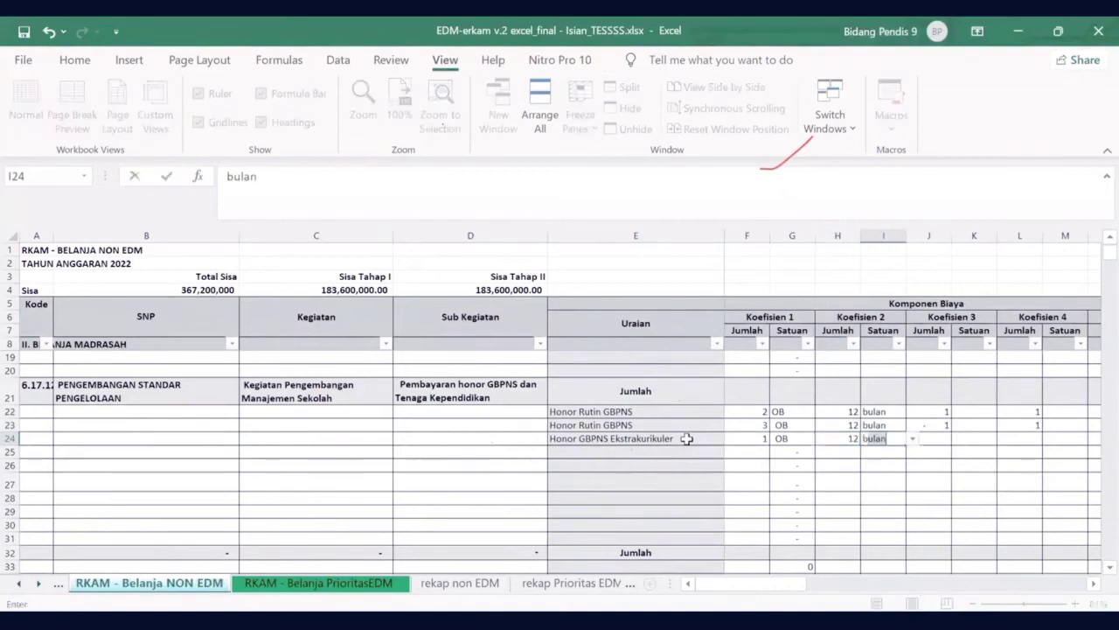
- Enter Jumlah 1 for both Koefisien 3 and Koefisien 4 in row 24, with 500000 as the Harga Satuan
key("Tab")
type("1")
key("Tab")
key("Tab")
type("1")
key("Tab")
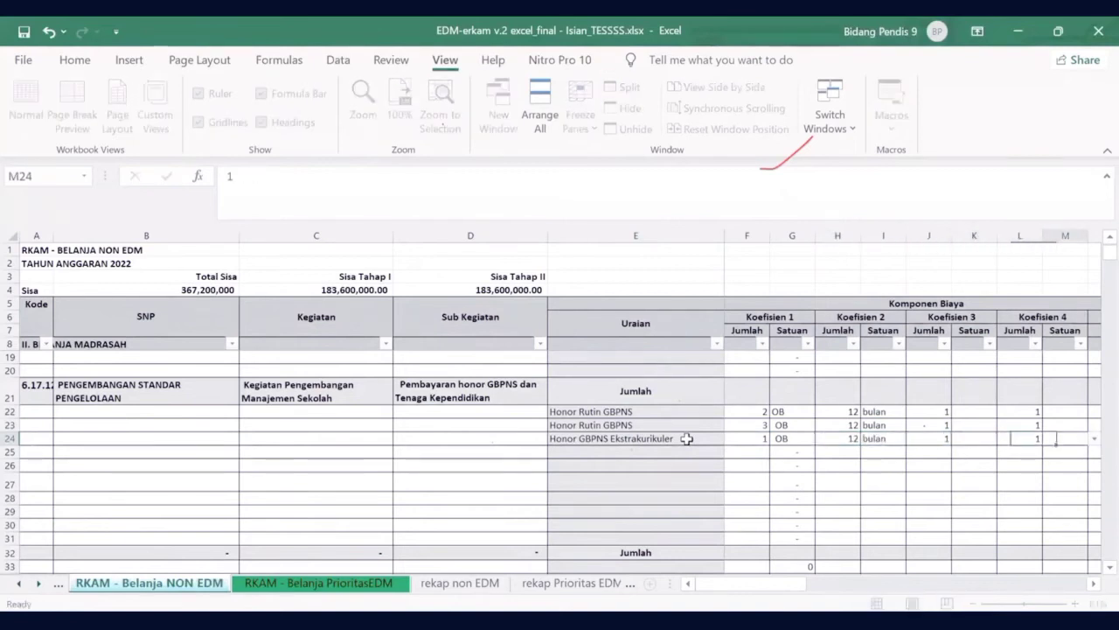
key("Tab")
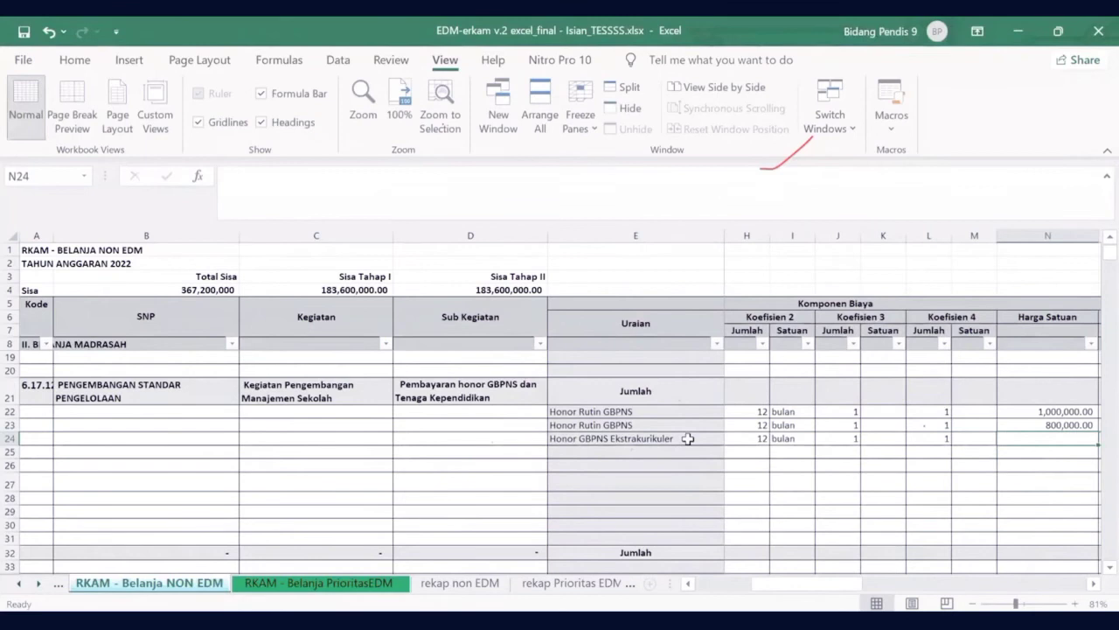
type("500,000")
key("Tab")
key("Tab")
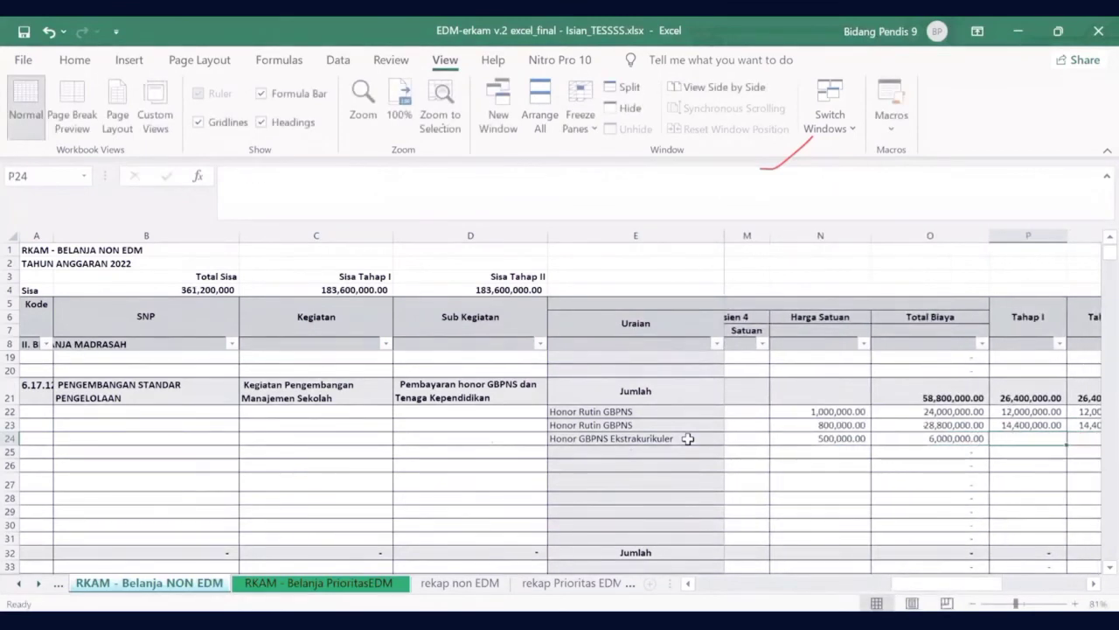
- Copy the Tahap I and Tahap II formulas from row 23 into P24:Q24
key("Up")
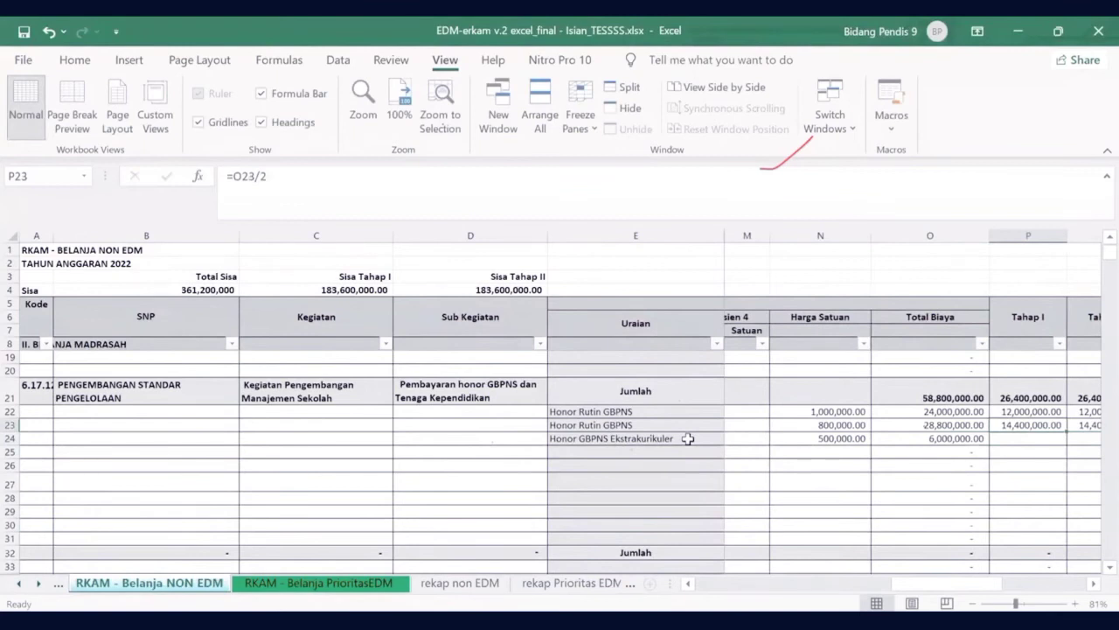
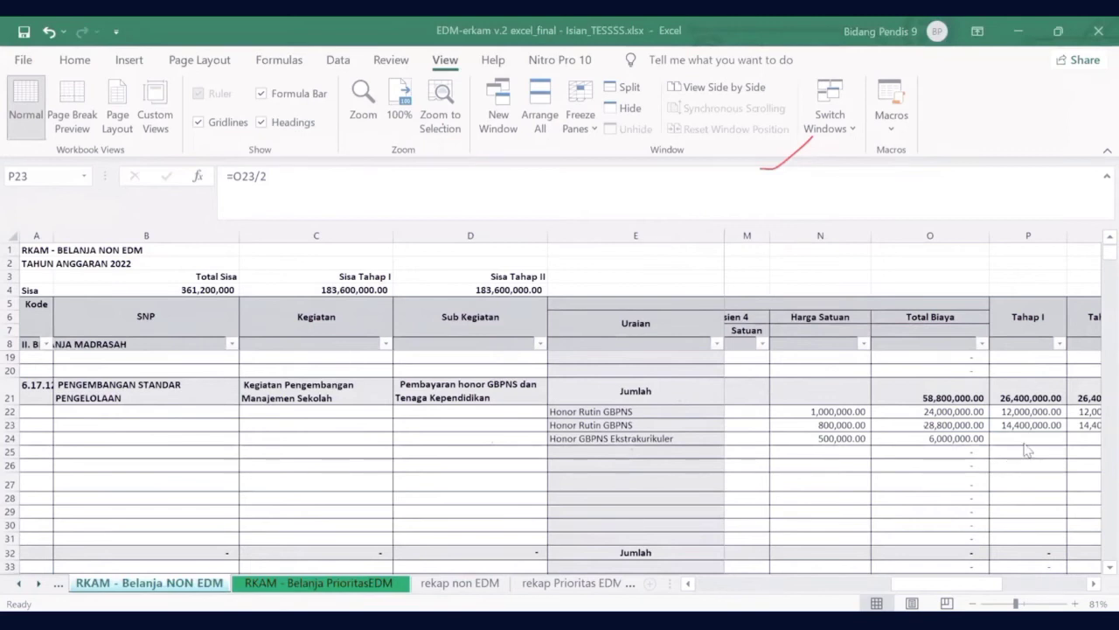
key("shift+Right")
key("ctrl+c")
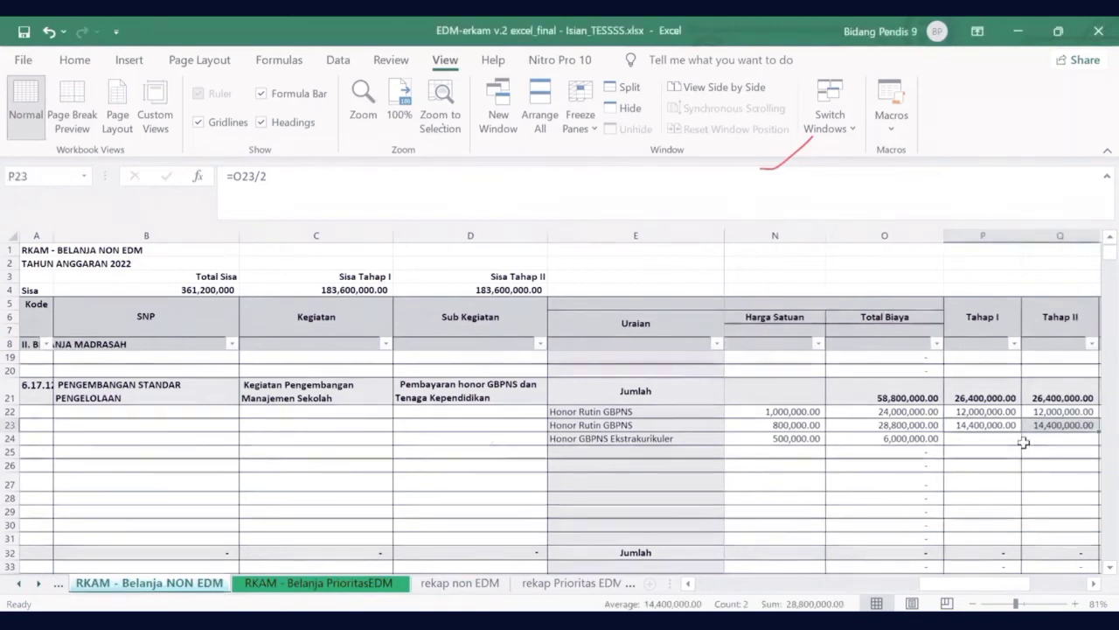
left_click(1023, 441)
key("ctrl+v")
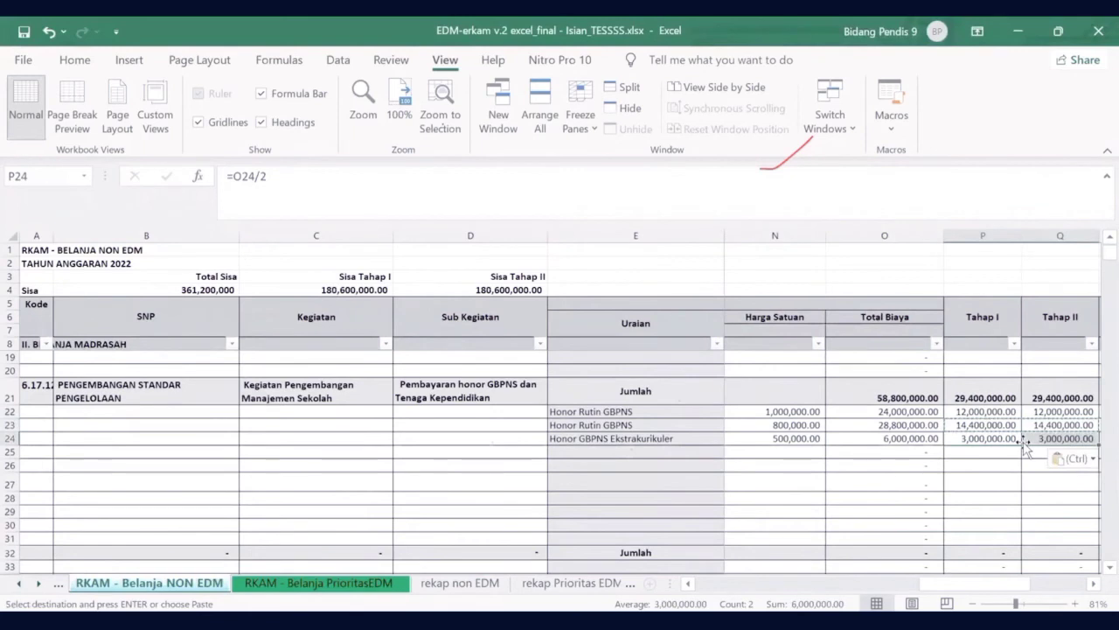
- Look over the Uraian rows available to the honor GBPNS sub-activity between the Jumlah rows 21 and 32
left_click(598, 437)
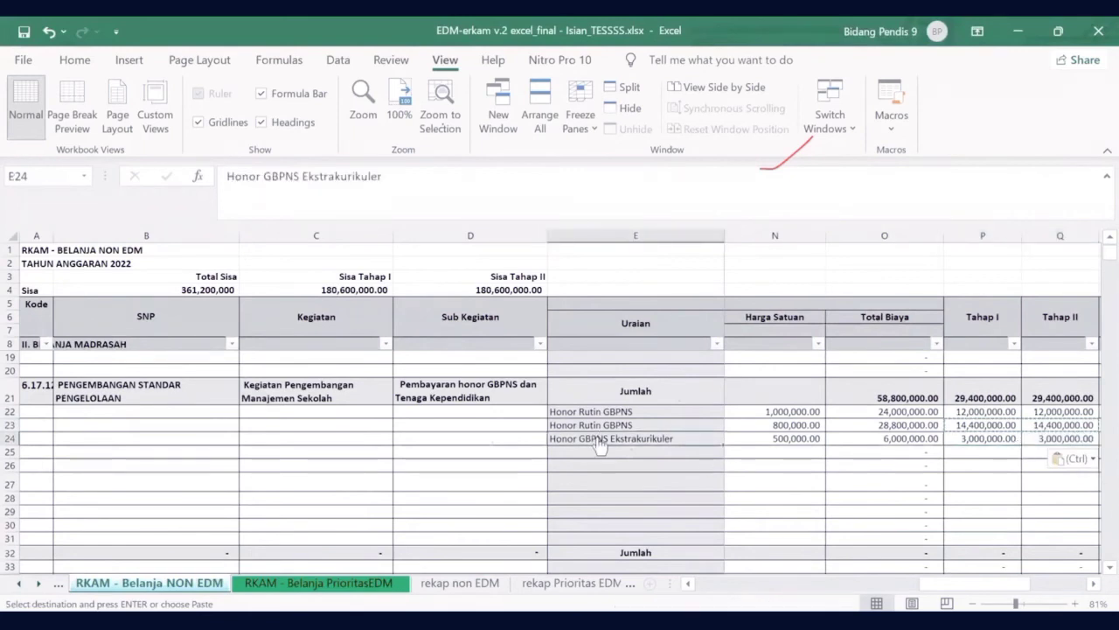
key("Down")
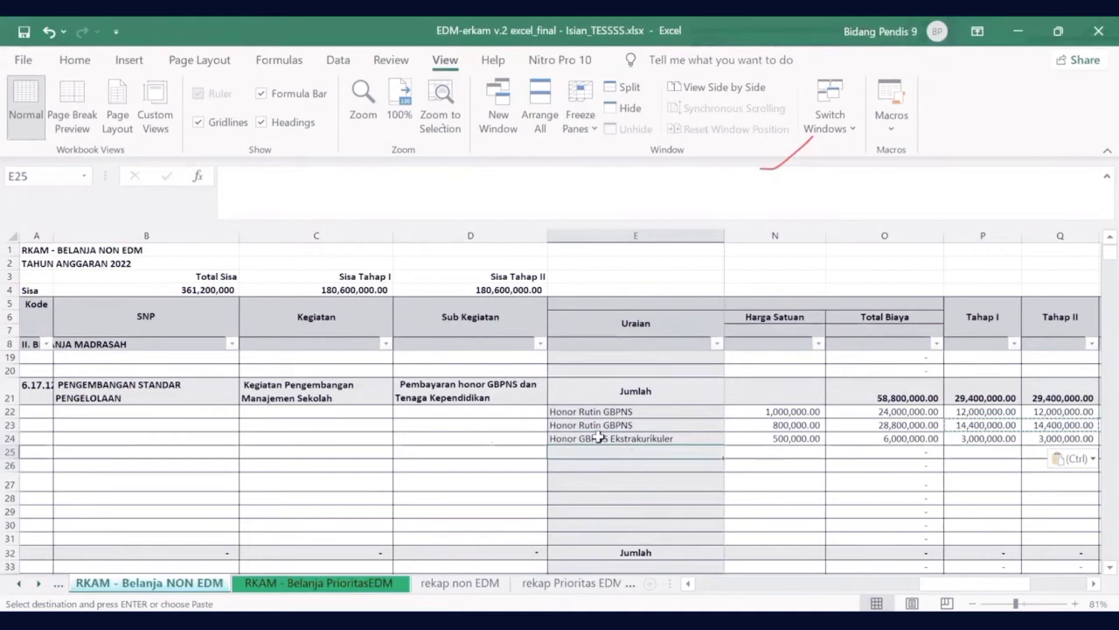
key("Up")
key("Down")
key("Down")
key("Down")
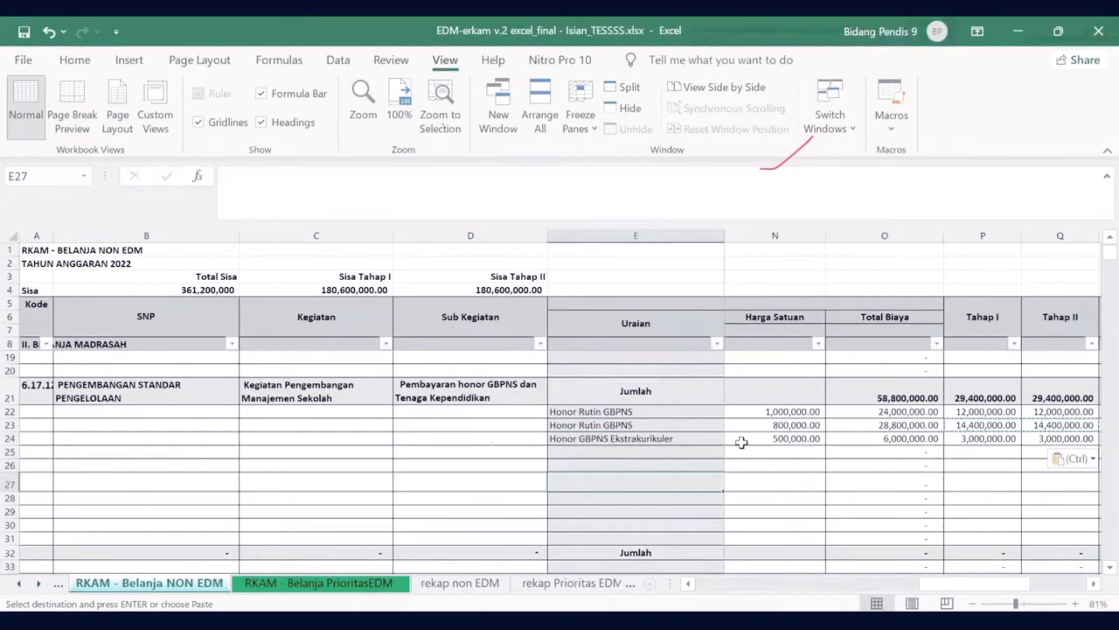
key("Down")
key("Down")
key("Down")
key("Down")
key("Down")
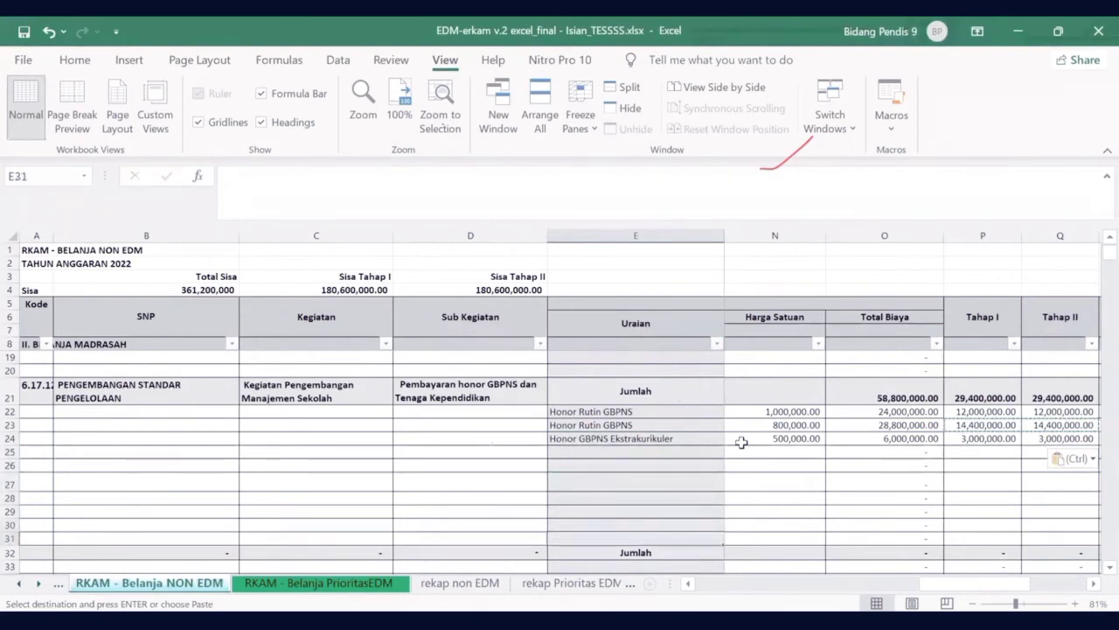
key("Up")
key("Up")
key("Up")
key("Up")
key("Up")
key("Up")
key("Up")
key("Up")
key("Up")
key("Up")
key("Up")
key("Down")
key("Down")
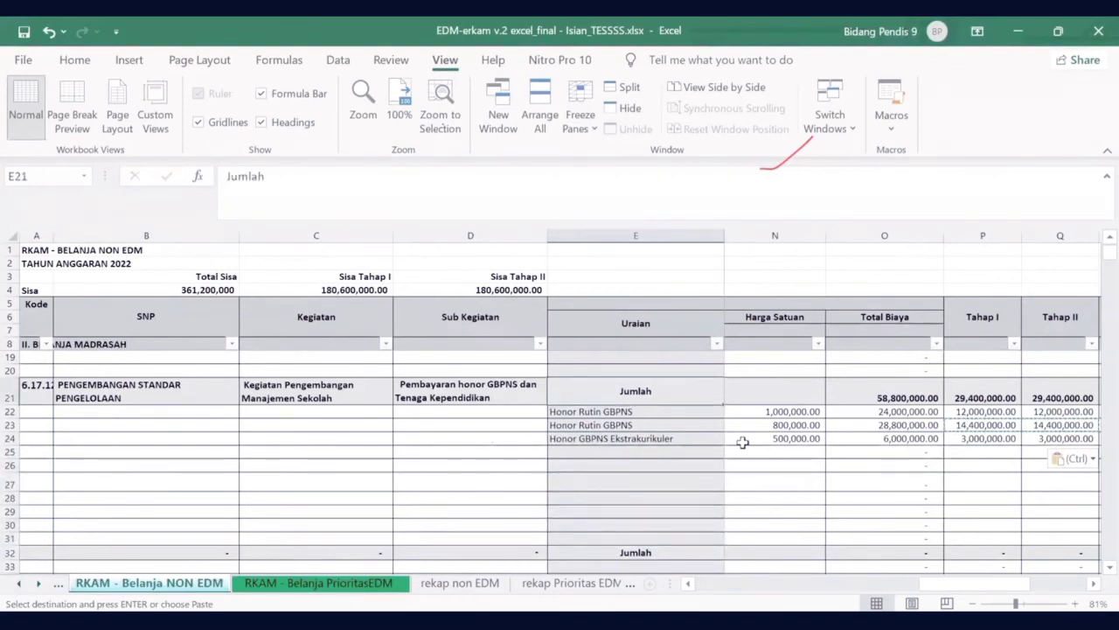
key("Down")
key("Down")
key("Down")
key("Down")
key("Down")
key("Down")
key("Down")
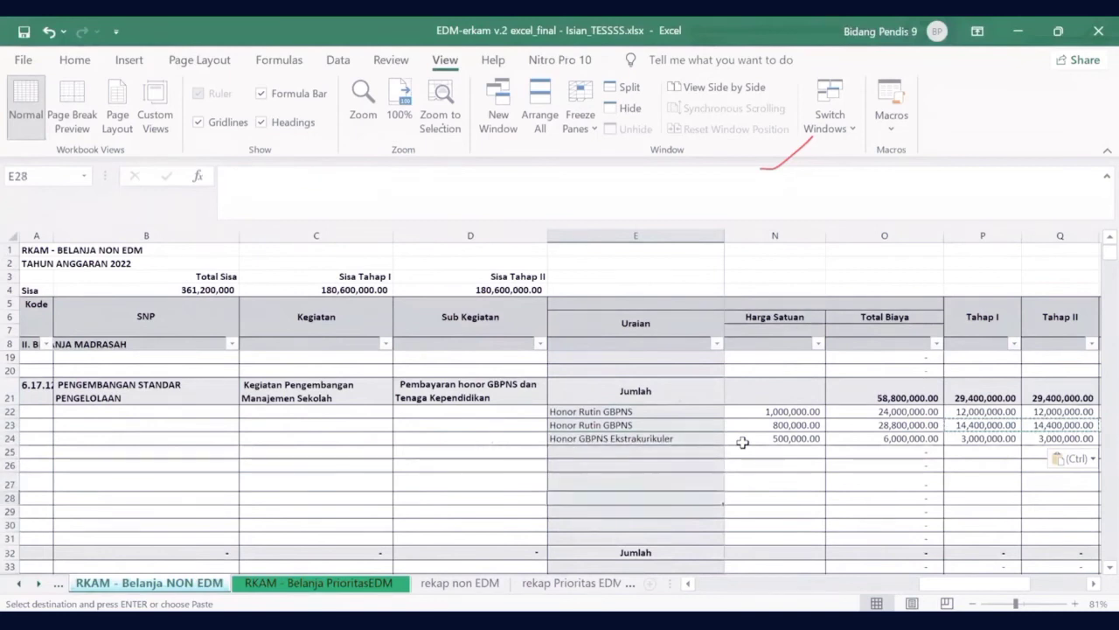
key("Down")
key("Down")
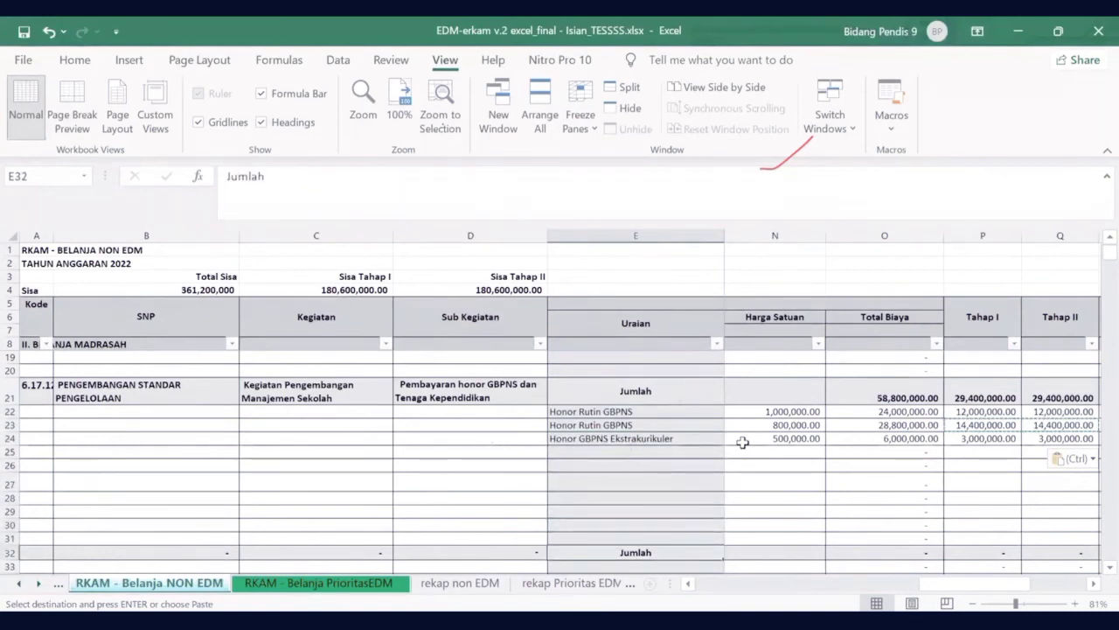
- Look over the rows around the block below the honor items and go to its Kode cell A32
key("Down")
key("Down")
key("Down")
key("Down")
key("Down")
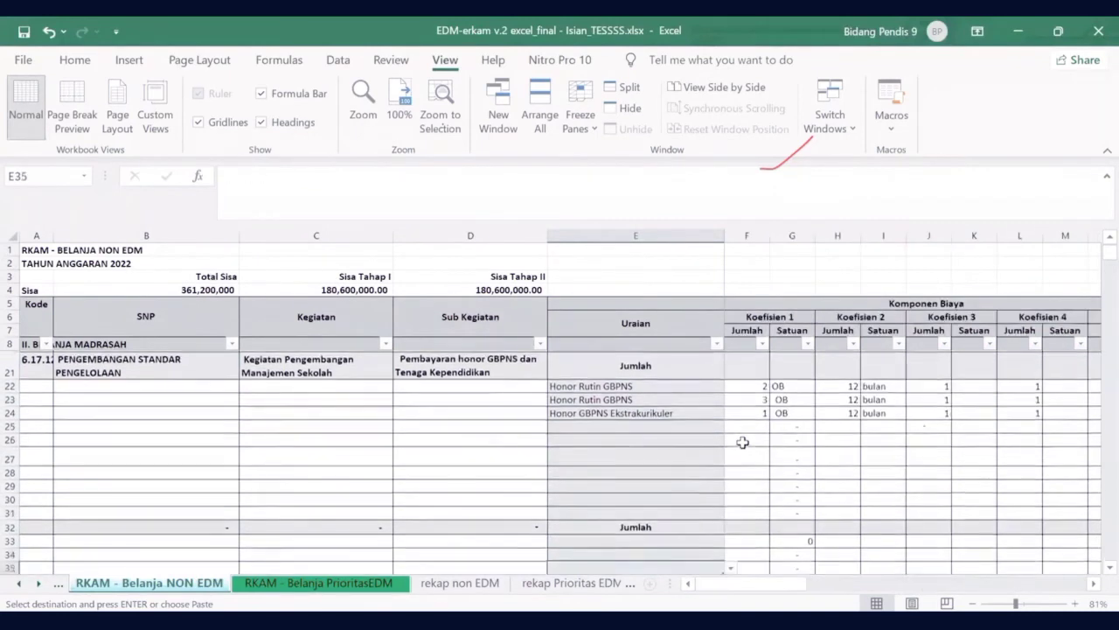
key("Up")
key("Up")
key("Up")
key("Up")
key("Up")
key("Left")
key("Left")
key("Left")
key("Left")
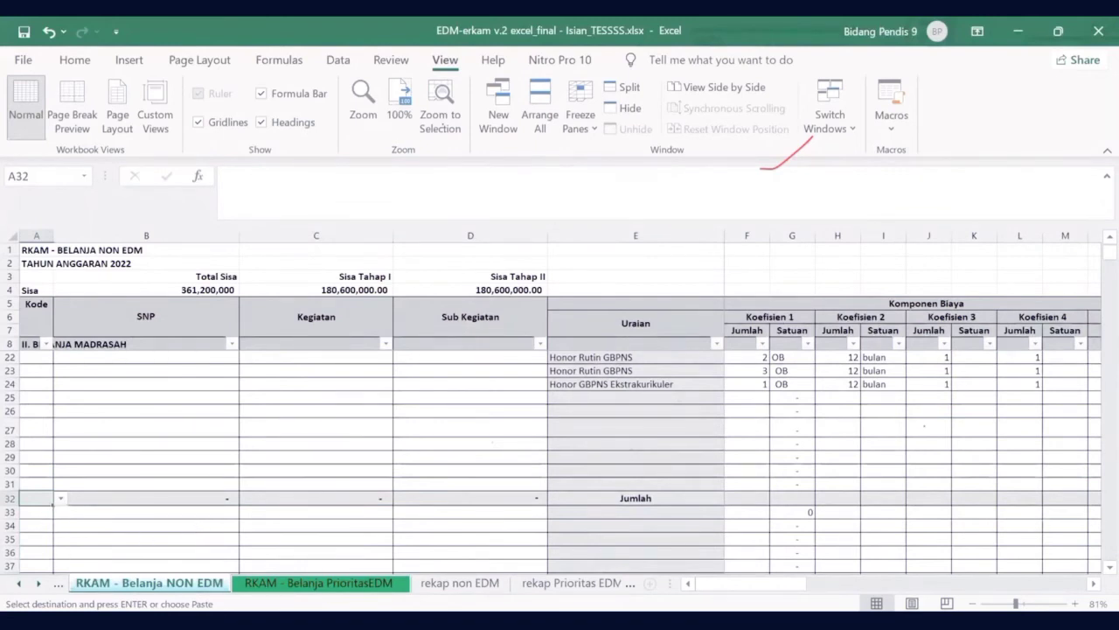
- Search the sub_kegiatan column of the daftar sub kegiatan sheet for "pemeliharaan"
key("ctrl+Page_Down")
key("ctrl+Page_Down")
key("ctrl+Page_Down")
key("ctrl+Page_Down")
key("ctrl+Page_Down")
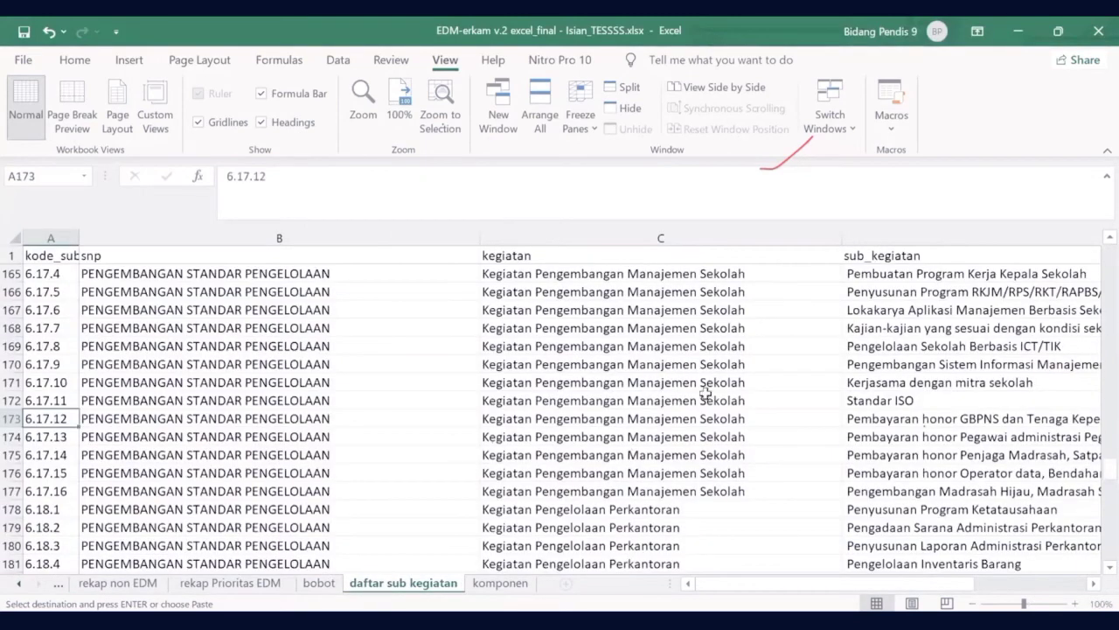
left_click(939, 229)
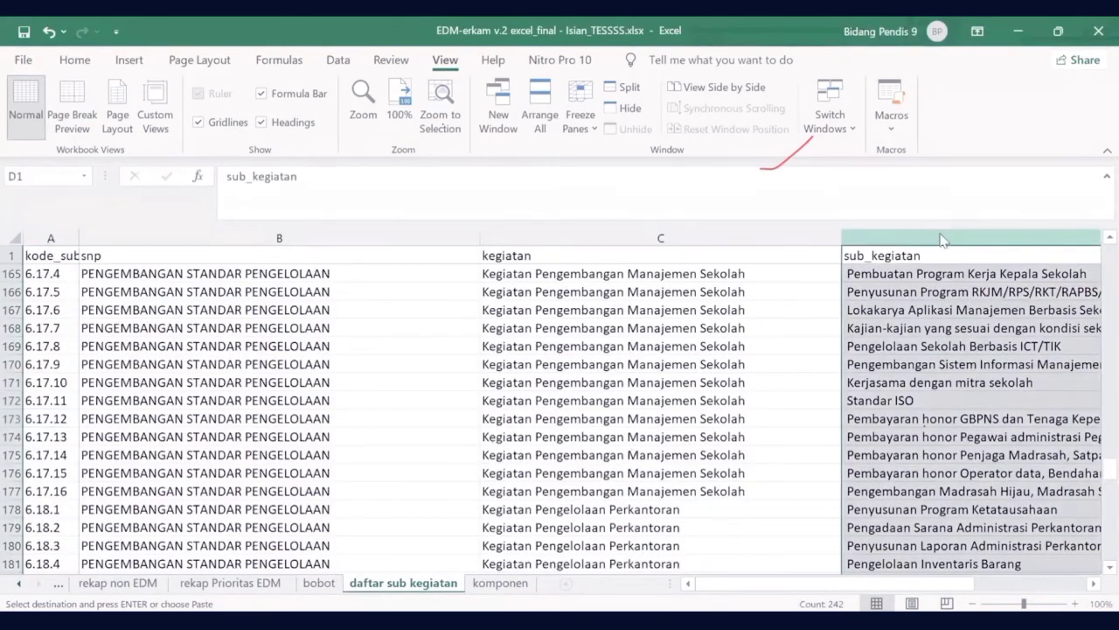
key("ctrl+f")
type("pemeliharaa")
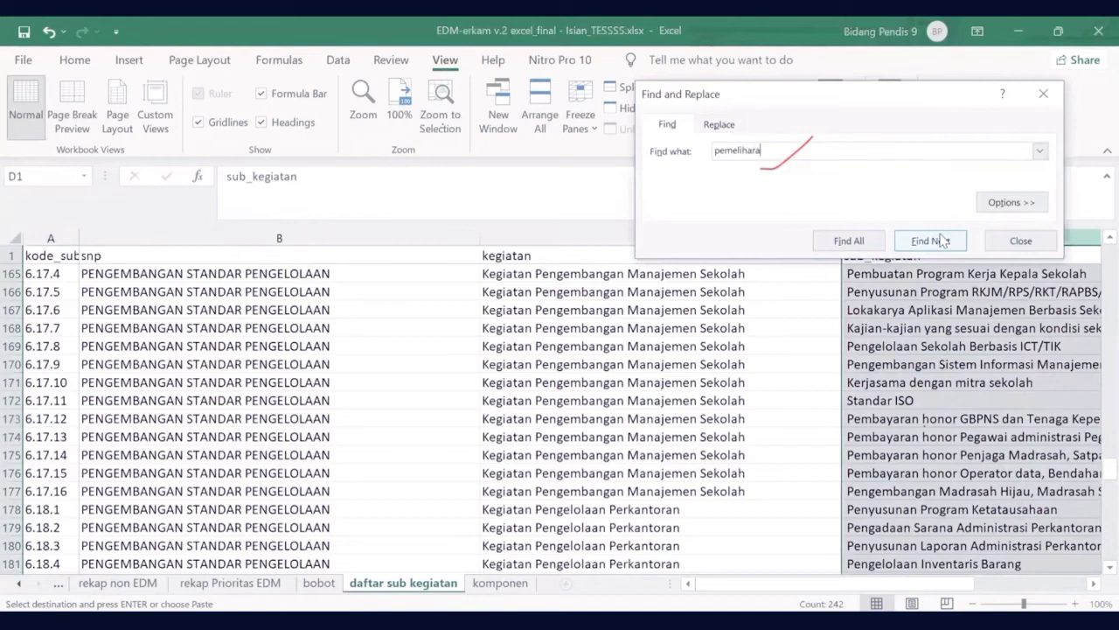
left_click(934, 241)
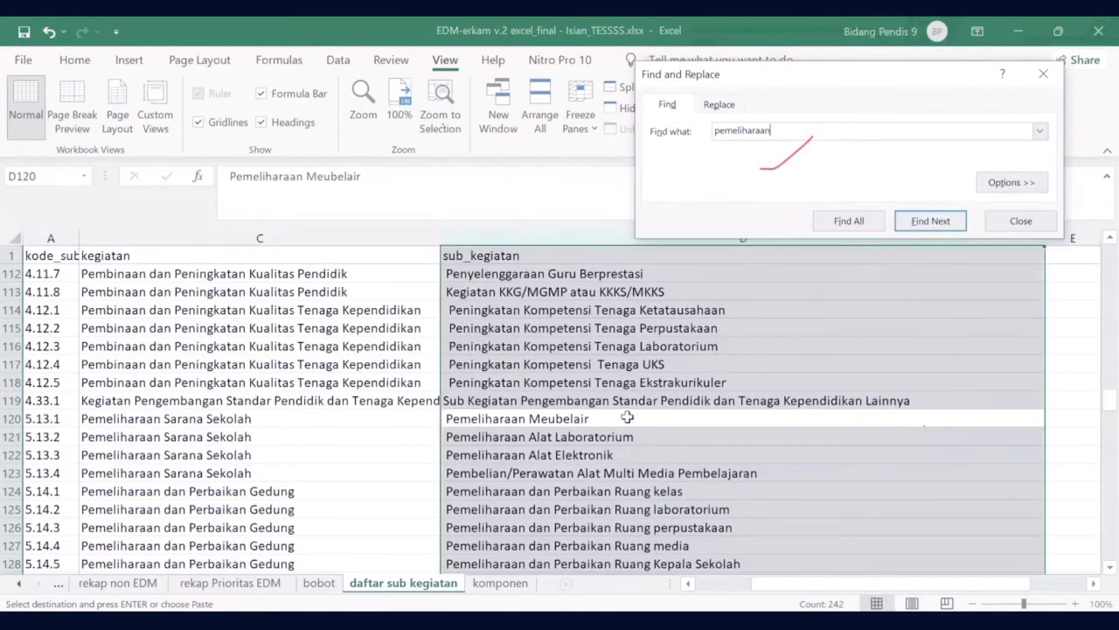
- Copy code 5.14.1 of Pemeliharaan dan Perbaikan Ruang kelas and paste it as a value into A32 of RKAM - Belanja NON EDM
left_click(604, 493)
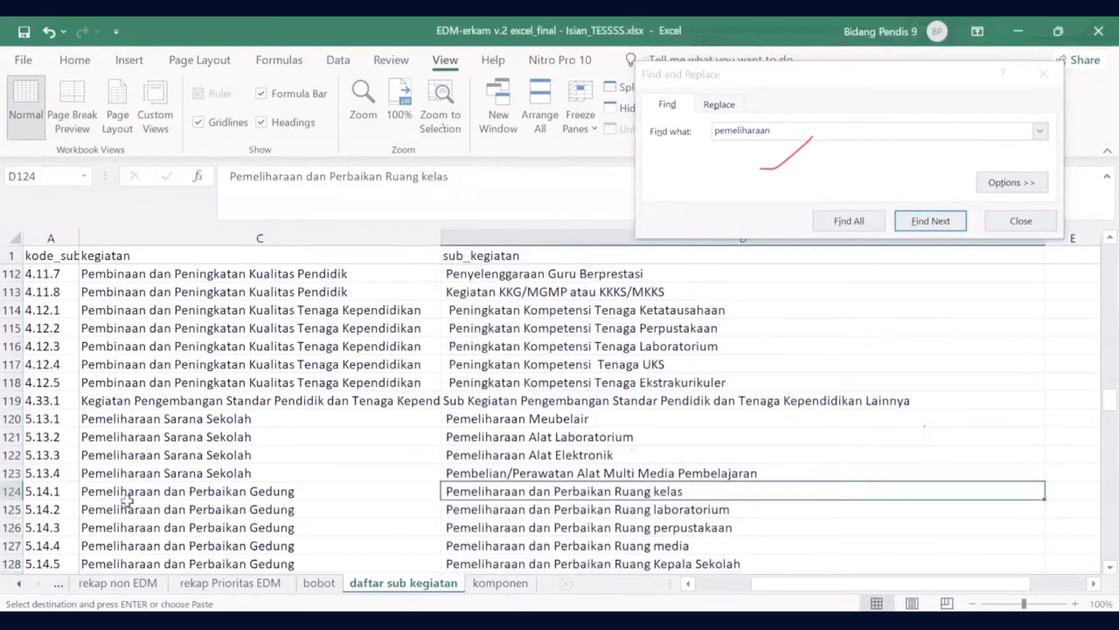
left_click(58, 492)
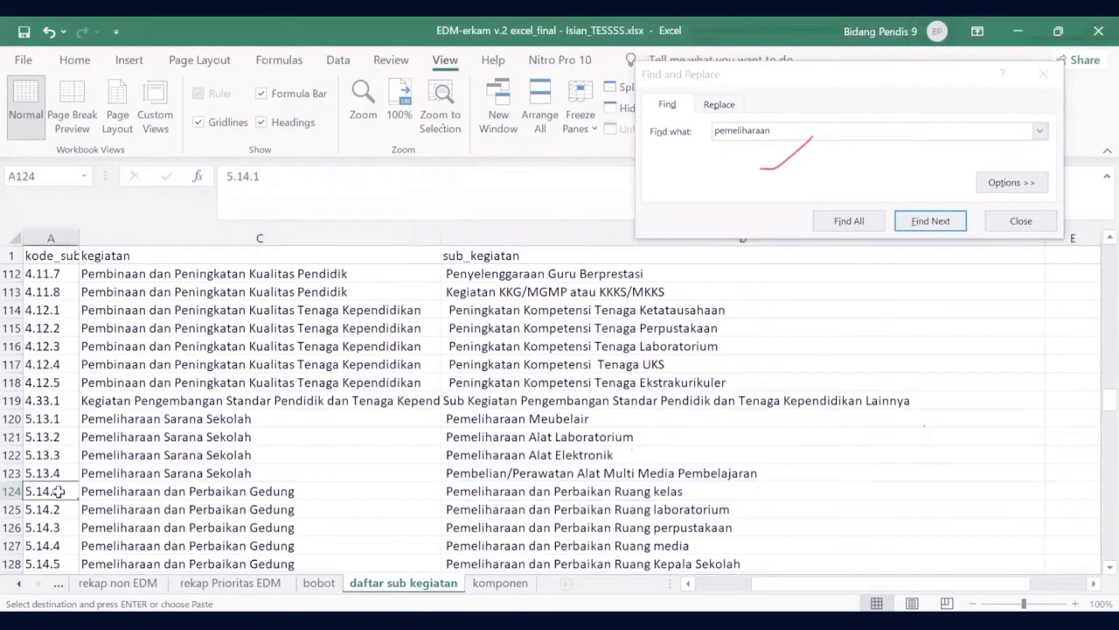
key("ctrl+c")
left_click(58, 582)
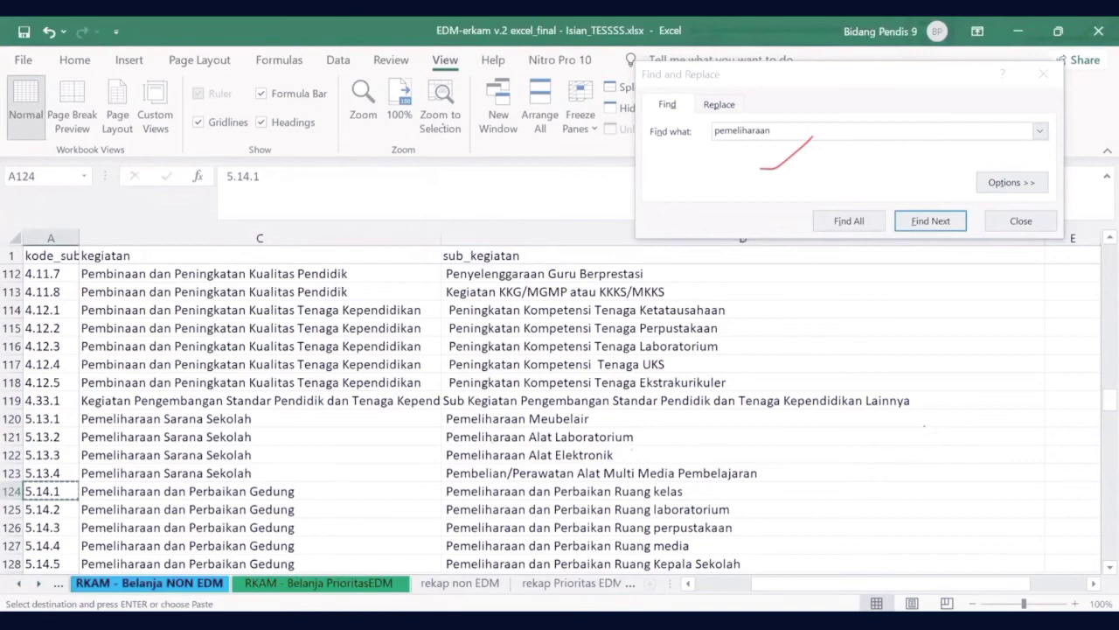
left_click(219, 583)
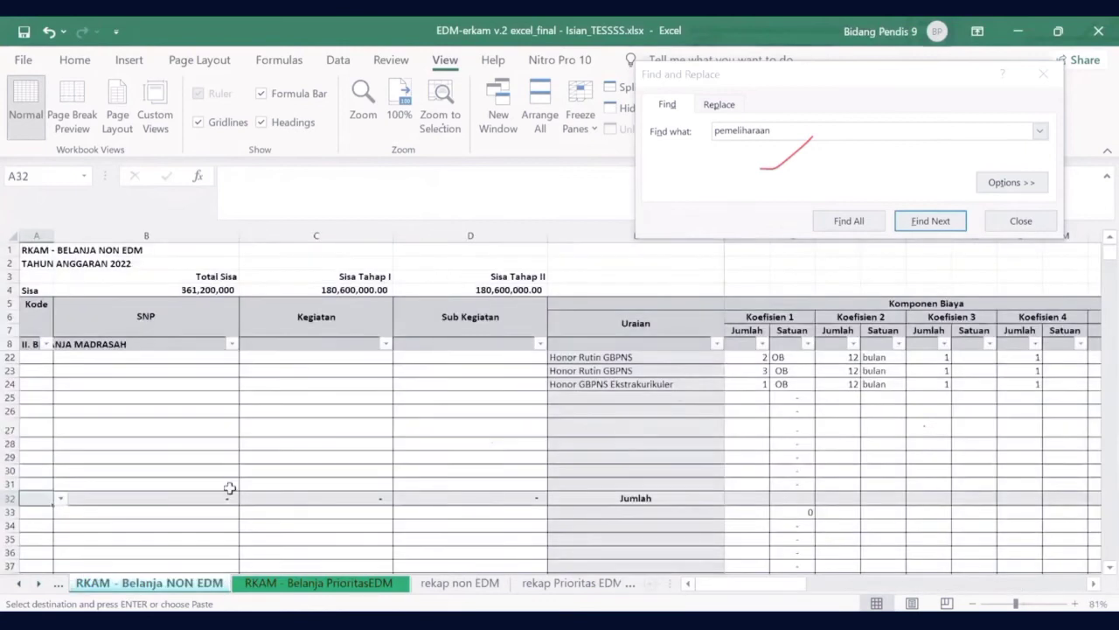
right_click(35, 500)
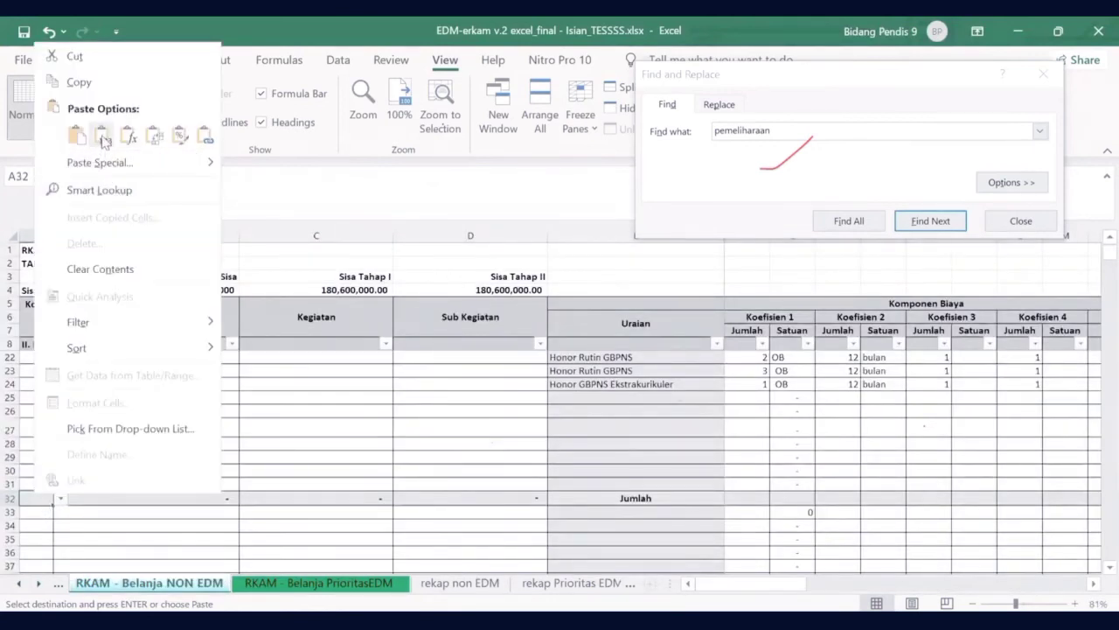
left_click(101, 135)
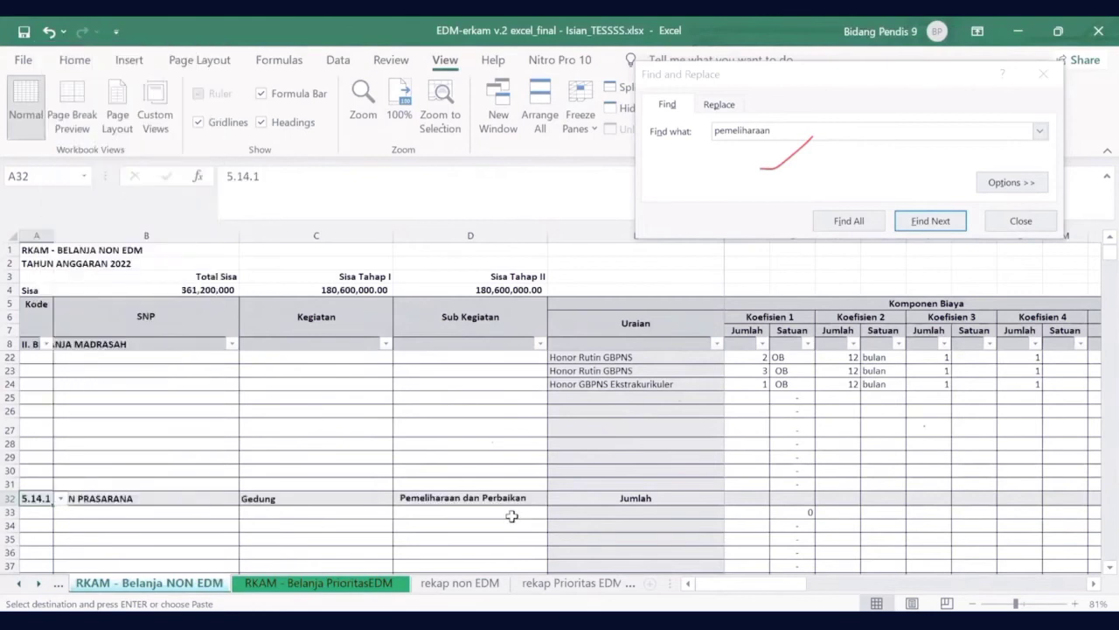
- Close the search and choose Upah Tukang Bangunan as the Uraian in E33
left_click(639, 510)
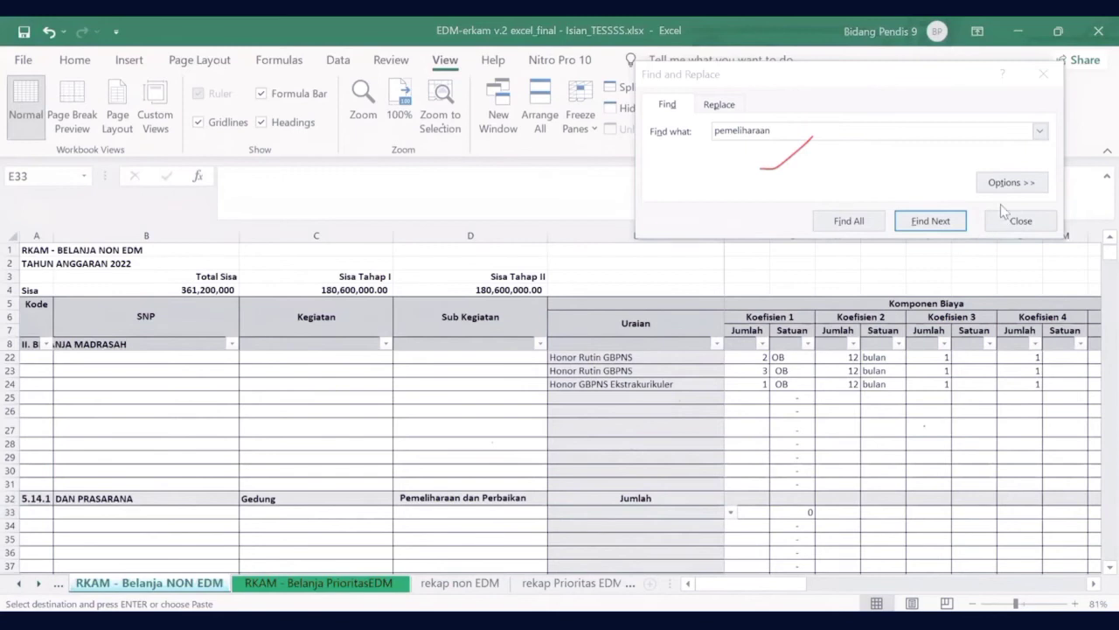
key("Escape")
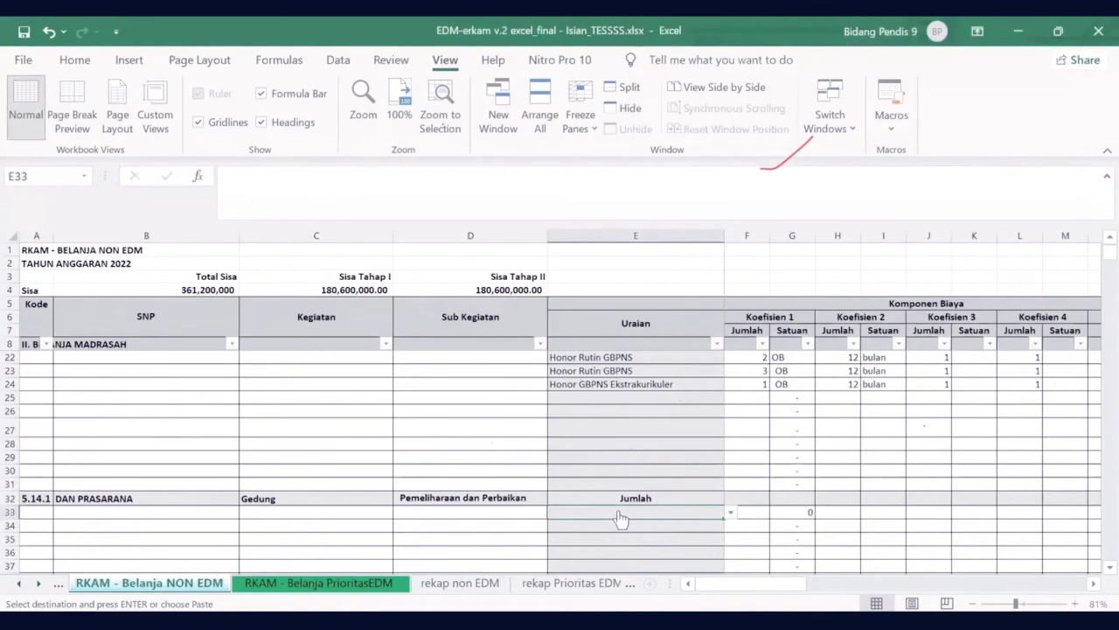
left_click(731, 514)
left_click_drag(732, 542, 737, 591)
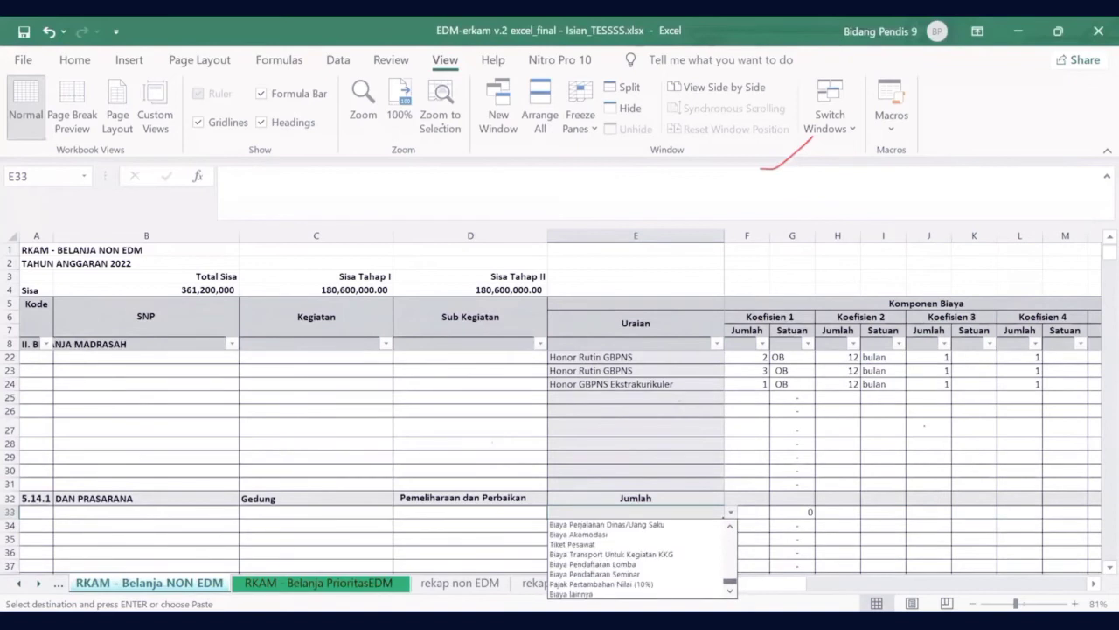
left_click(731, 544)
left_click(731, 543)
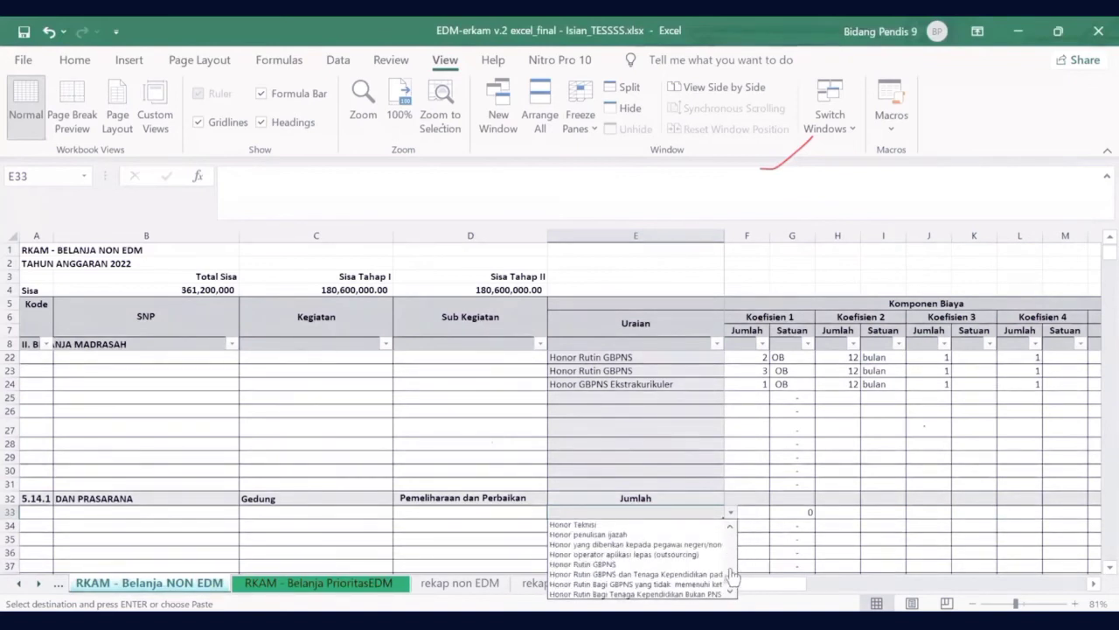
scroll(638, 559, "down", 1)
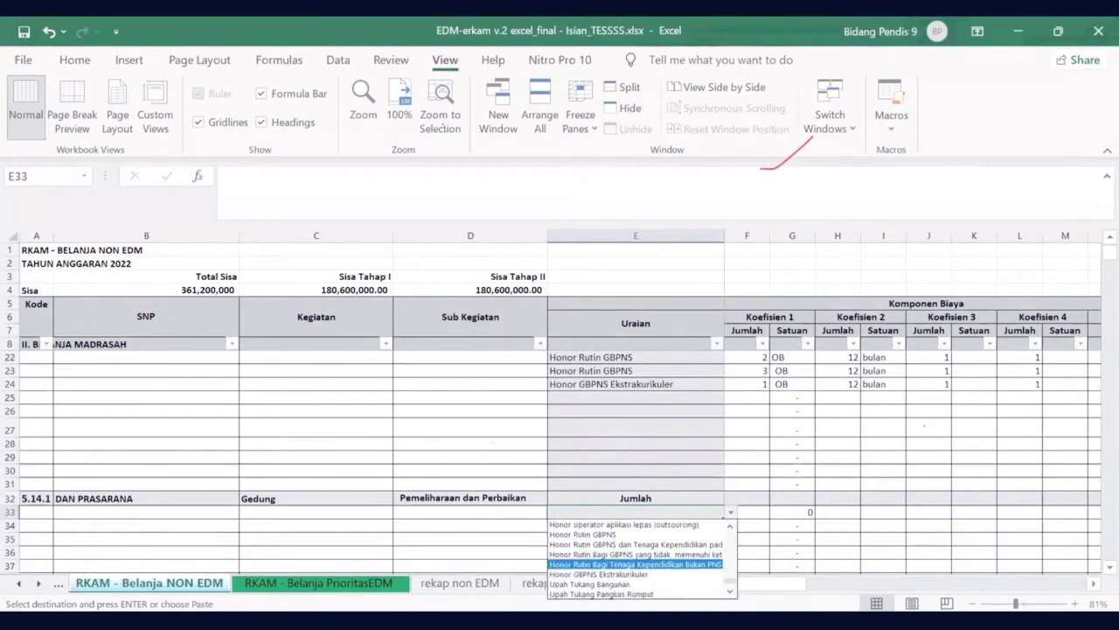
left_click(691, 584)
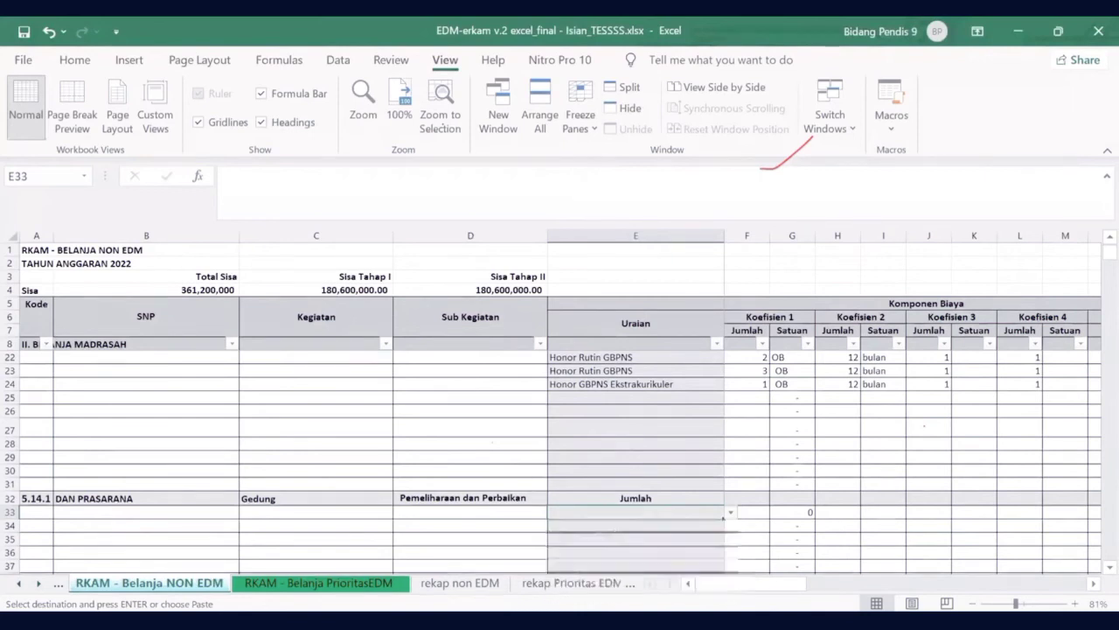
left_click(755, 513)
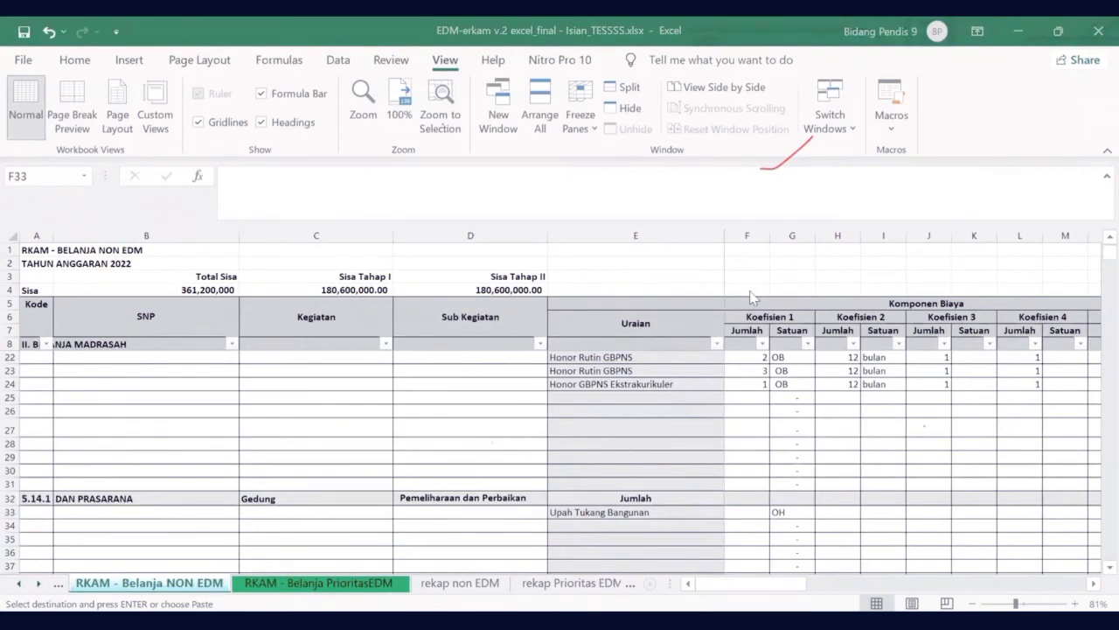
- Choose Biaya lainnya as the Uraian in E34
left_click(683, 526)
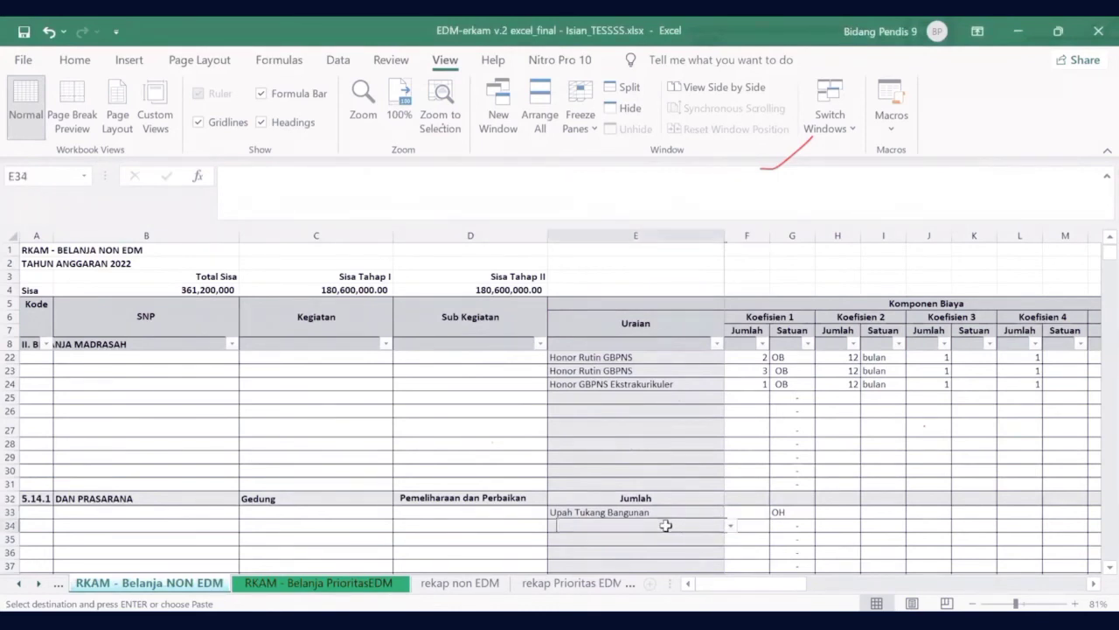
left_click(731, 528)
scroll(731, 580, "down", 6)
scroll(731, 580, "down", 8)
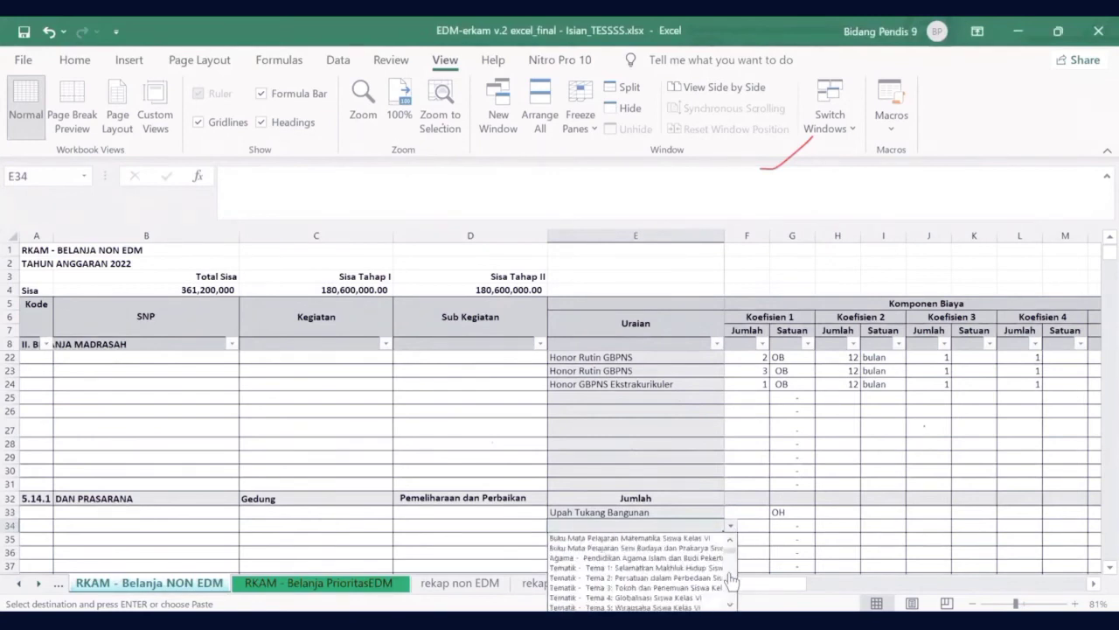
scroll(731, 580, "down", 8)
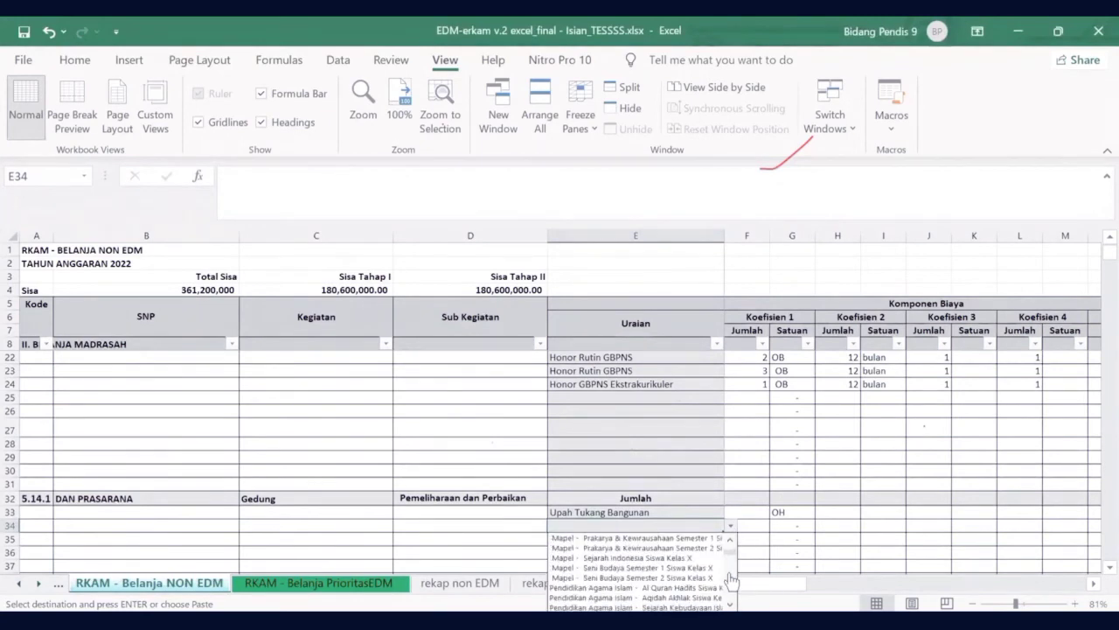
scroll(731, 580, "up", 15)
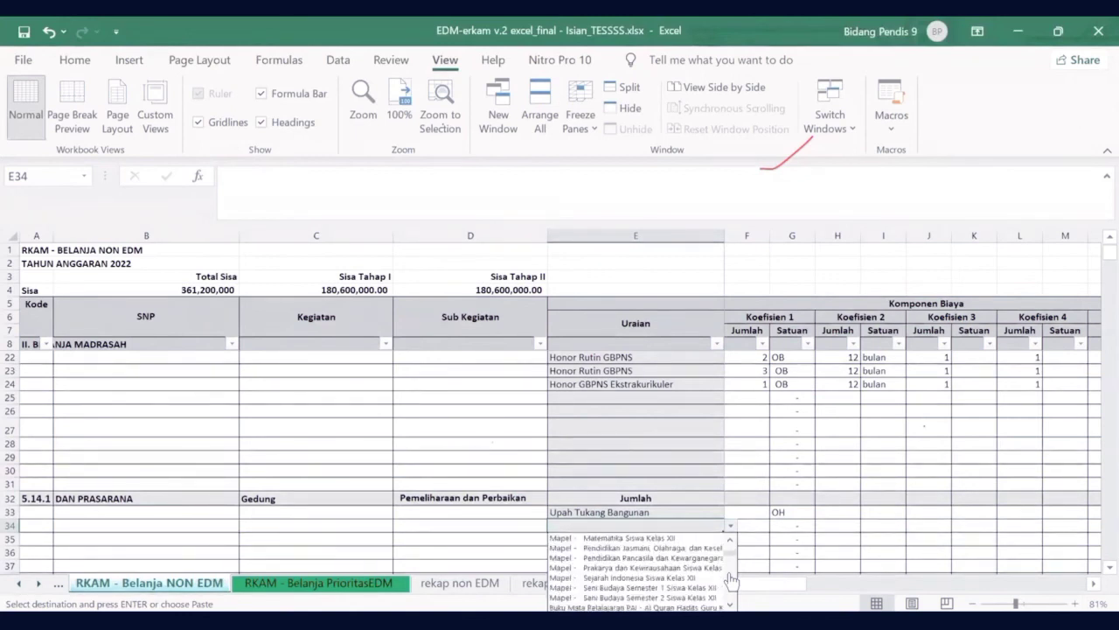
scroll(731, 579, "down", 10)
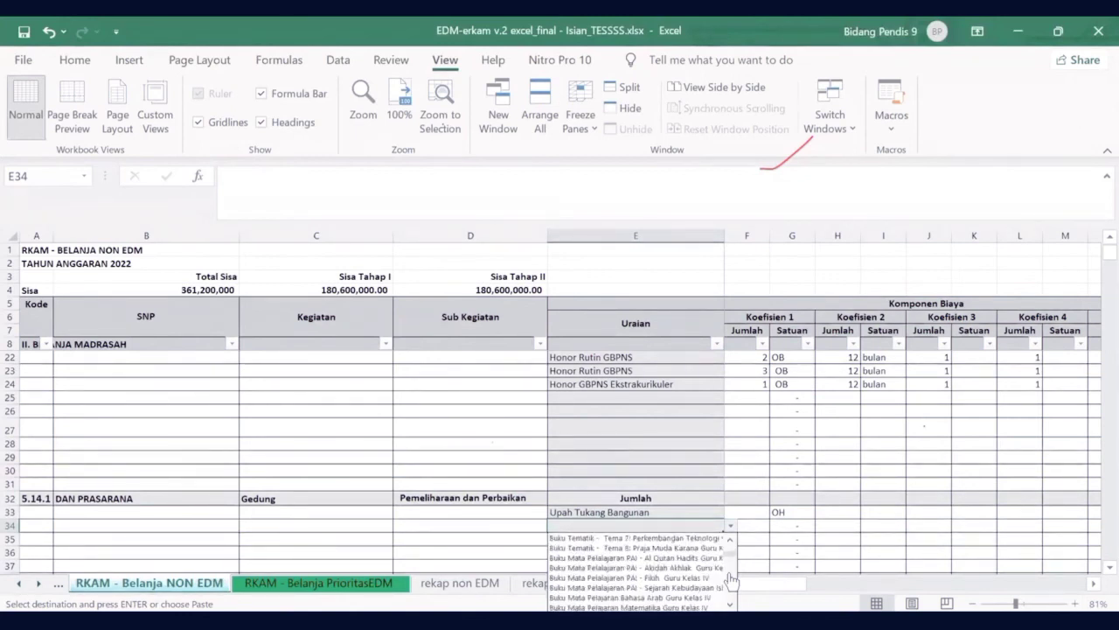
scroll(731, 580, "down", 5)
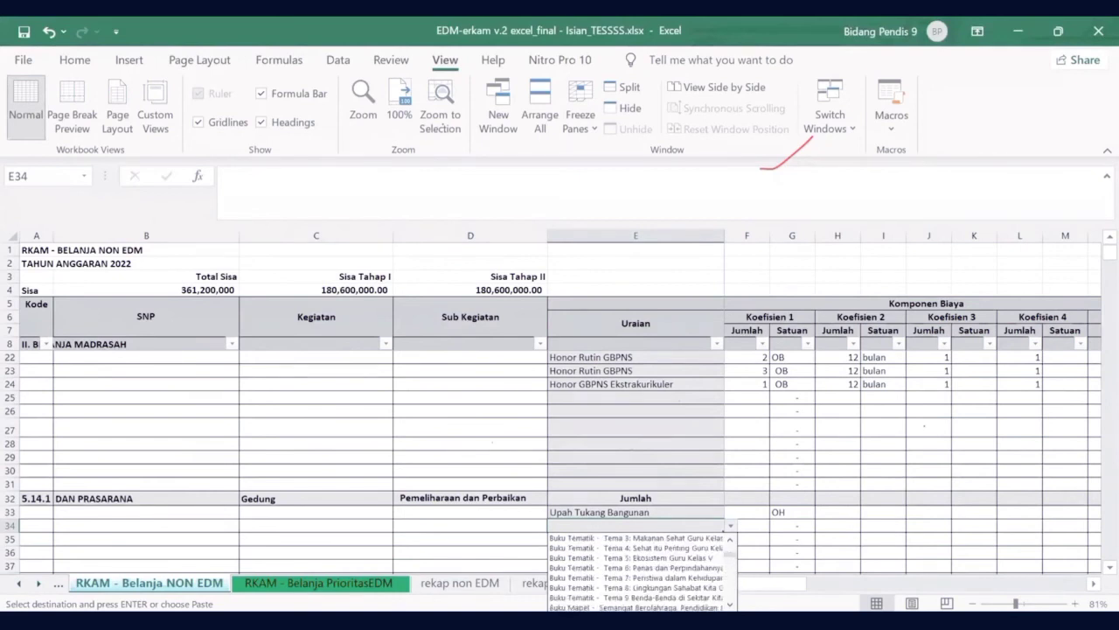
scroll(736, 577, "down", 2)
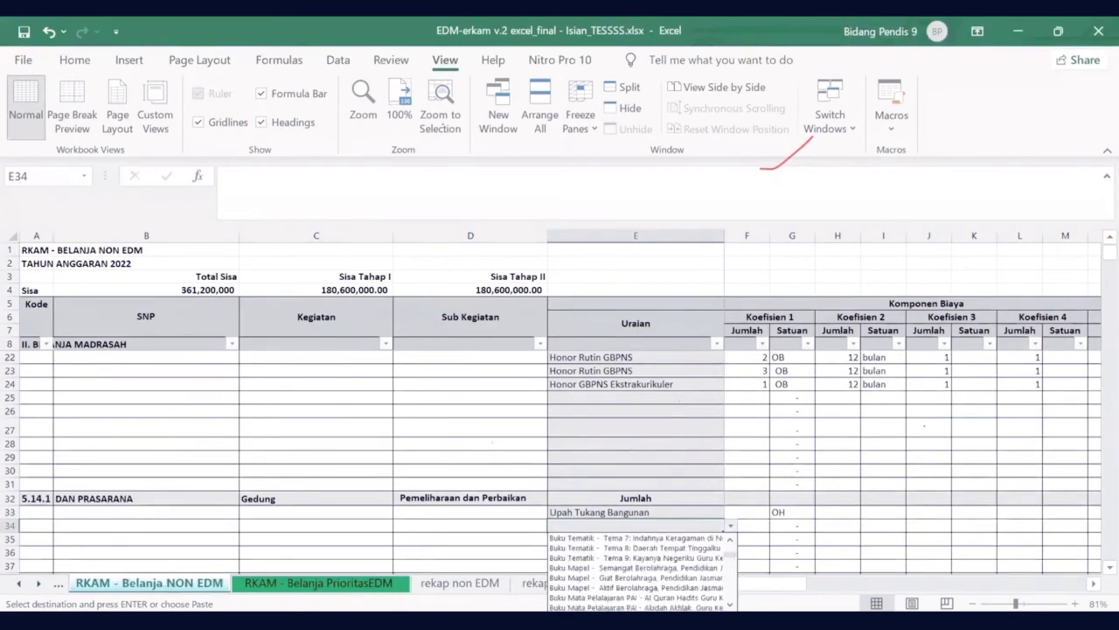
scroll(735, 564, "down", 5)
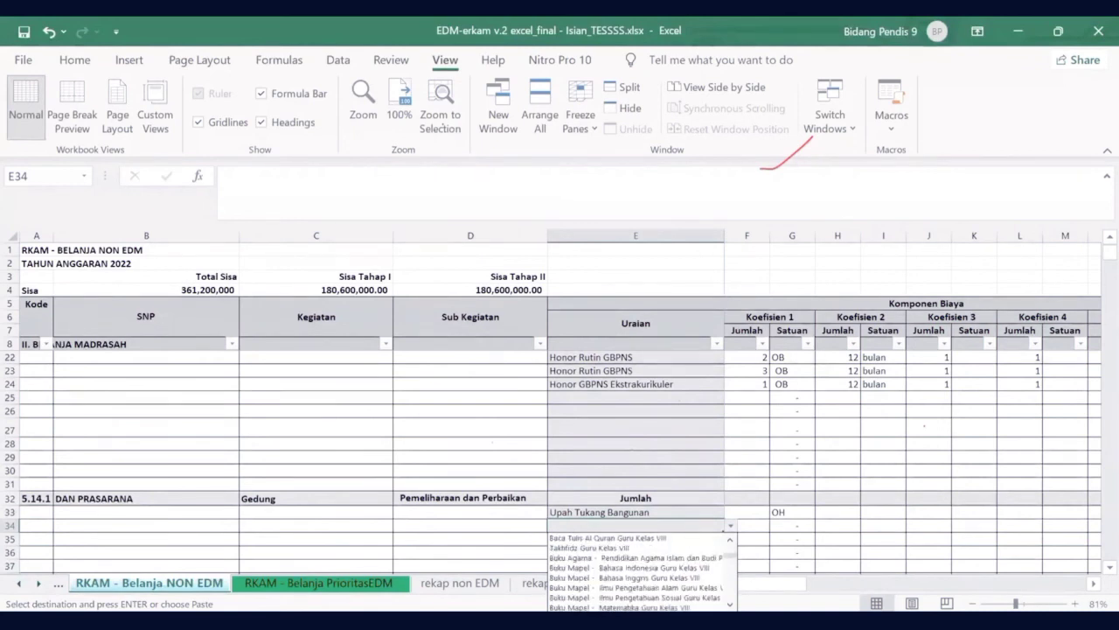
scroll(734, 564, "down", 6)
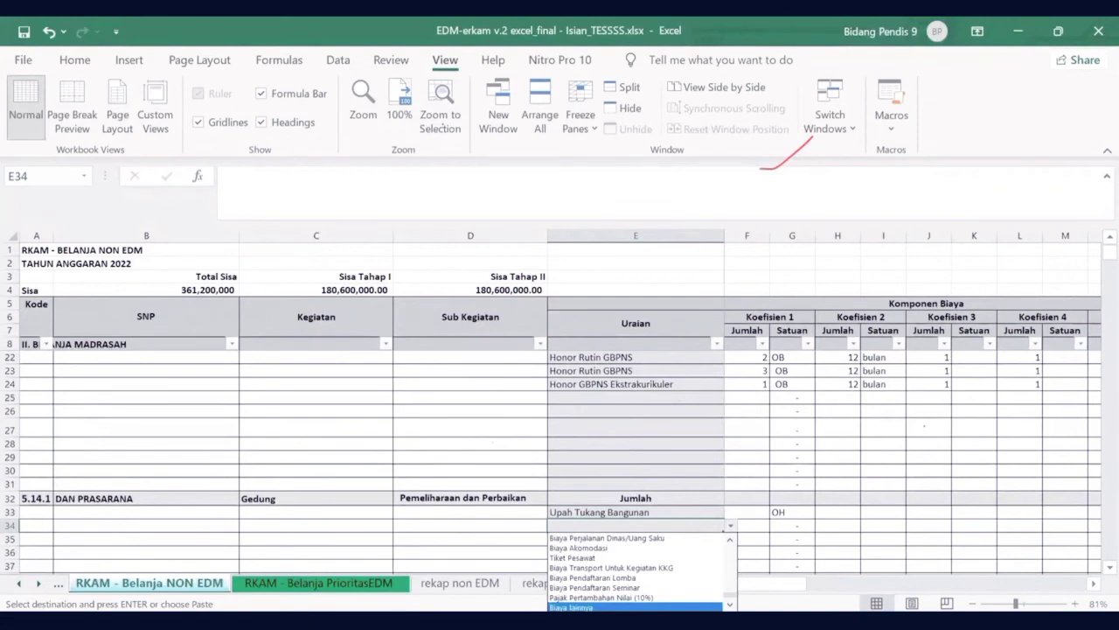
key("Return")
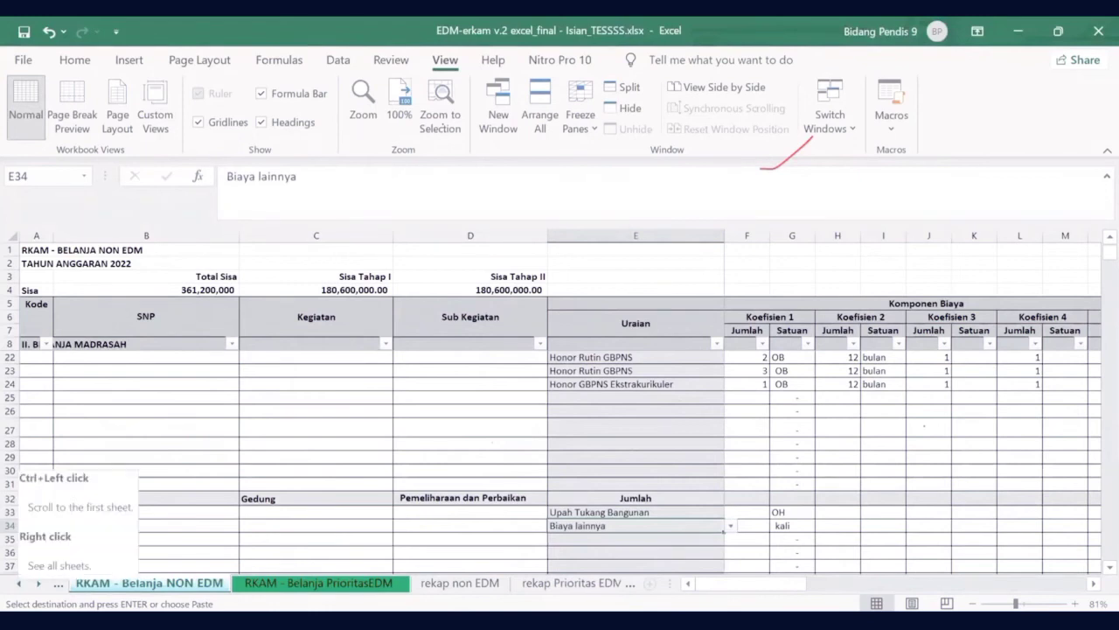
- Search column A of the komponen sheet for "semen" and close the search
left_click(39, 582)
left_click(500, 583)
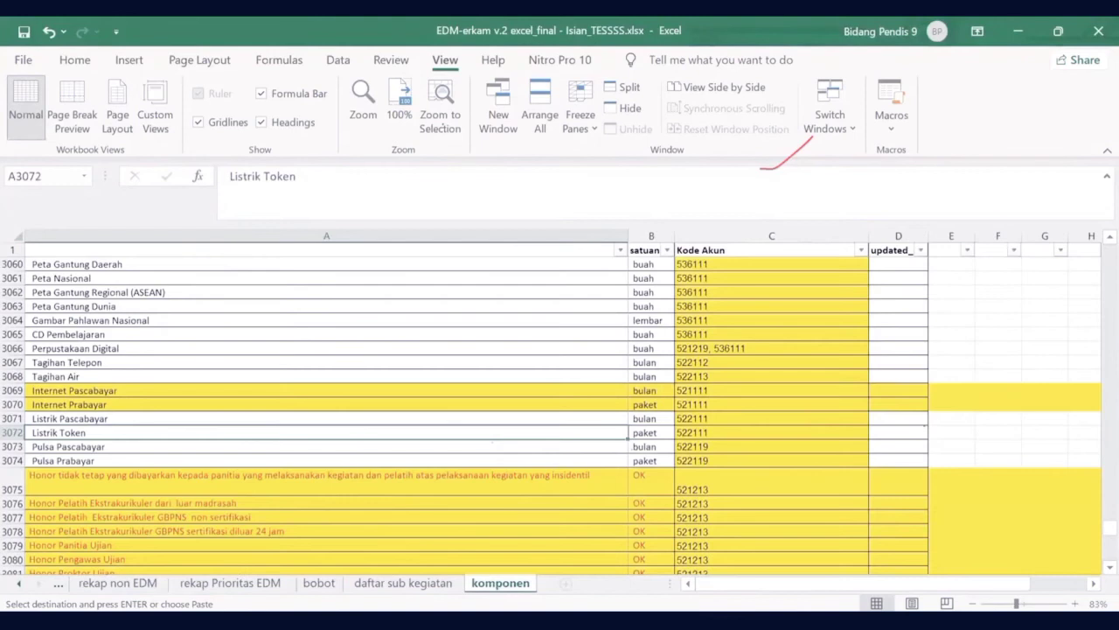
left_click(375, 362)
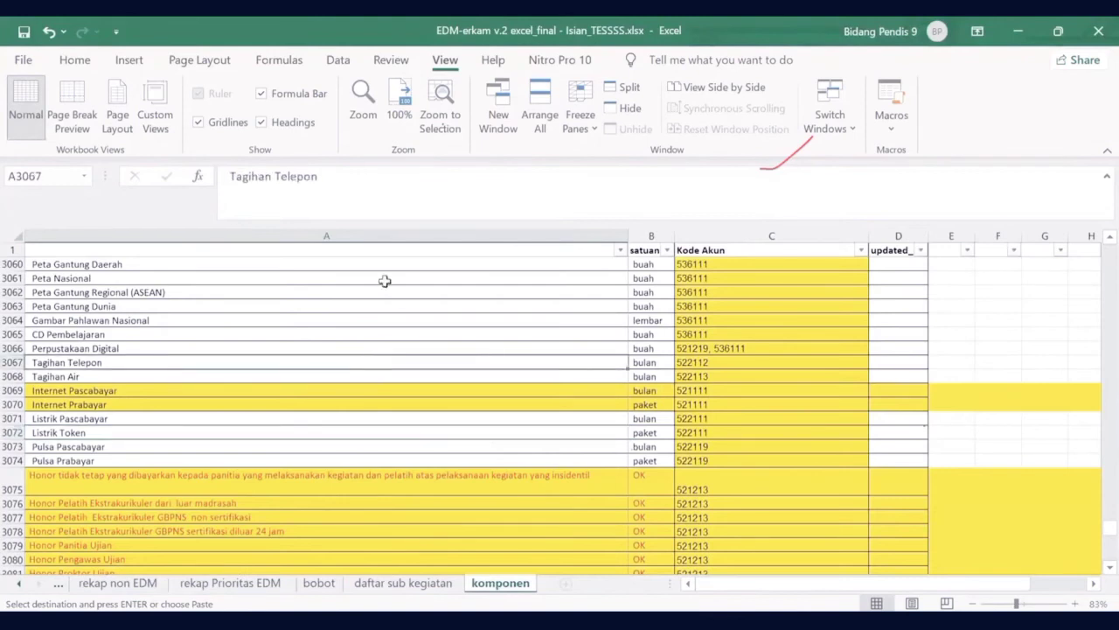
left_click(398, 228)
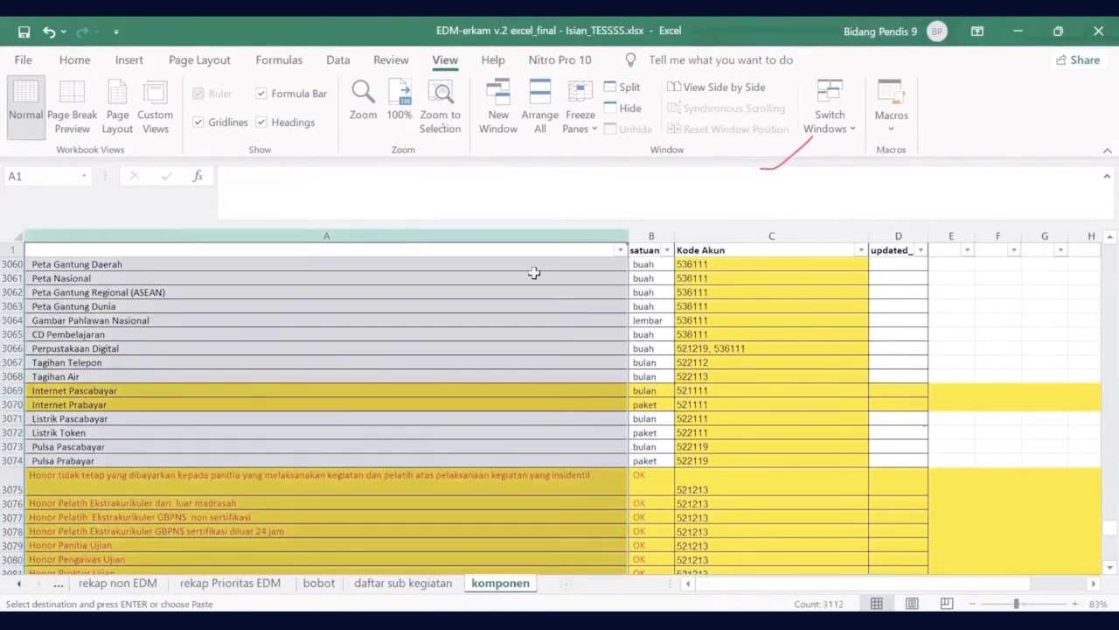
key("ctrl+f")
type("semen")
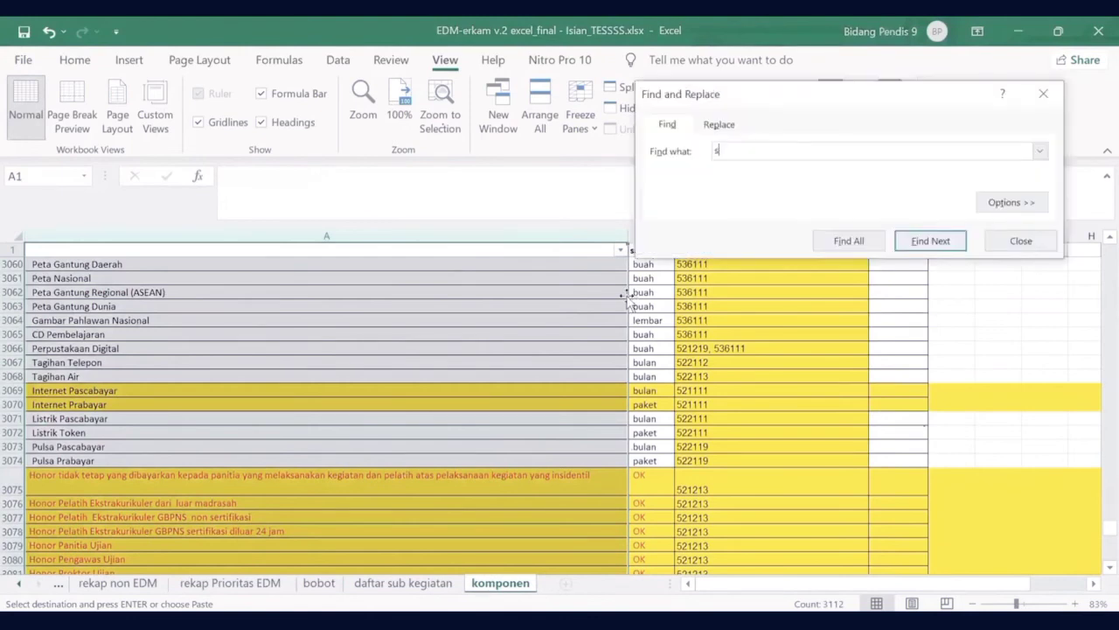
left_click(917, 247)
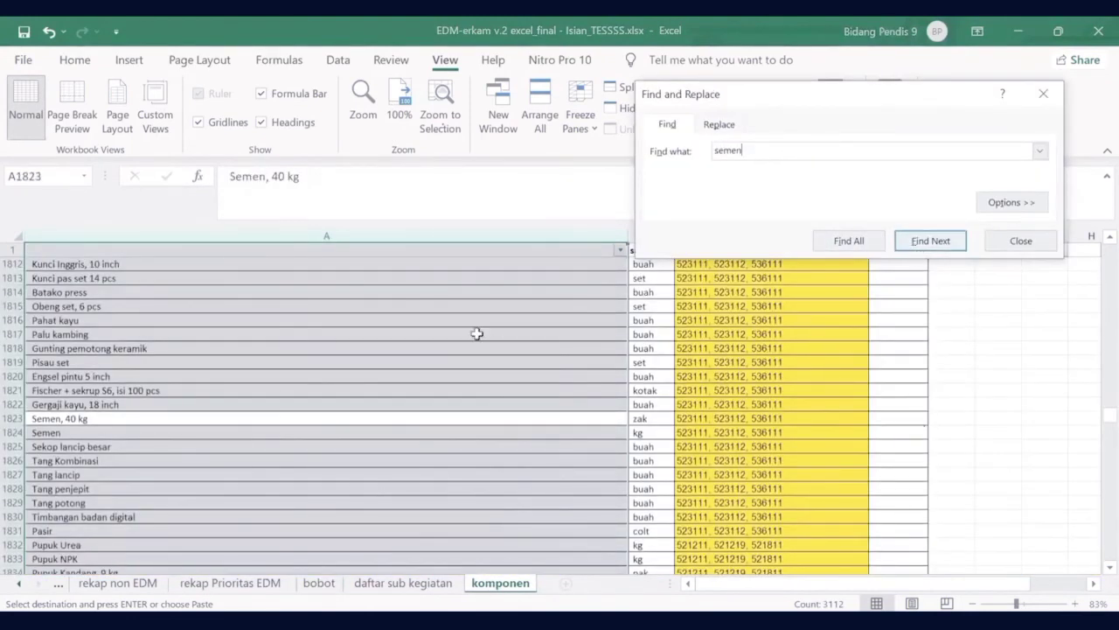
left_click(1034, 251)
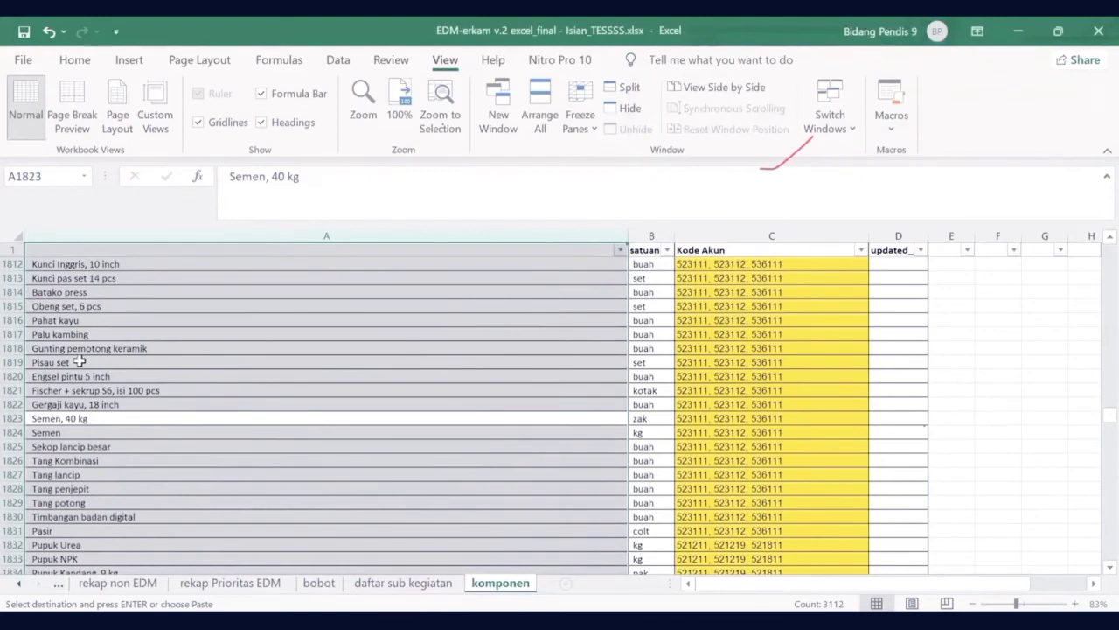
- Check the Batako press and Pasir entries in the komponen sheet, and return to RKAM - Belanja NON EDM
left_click(83, 295)
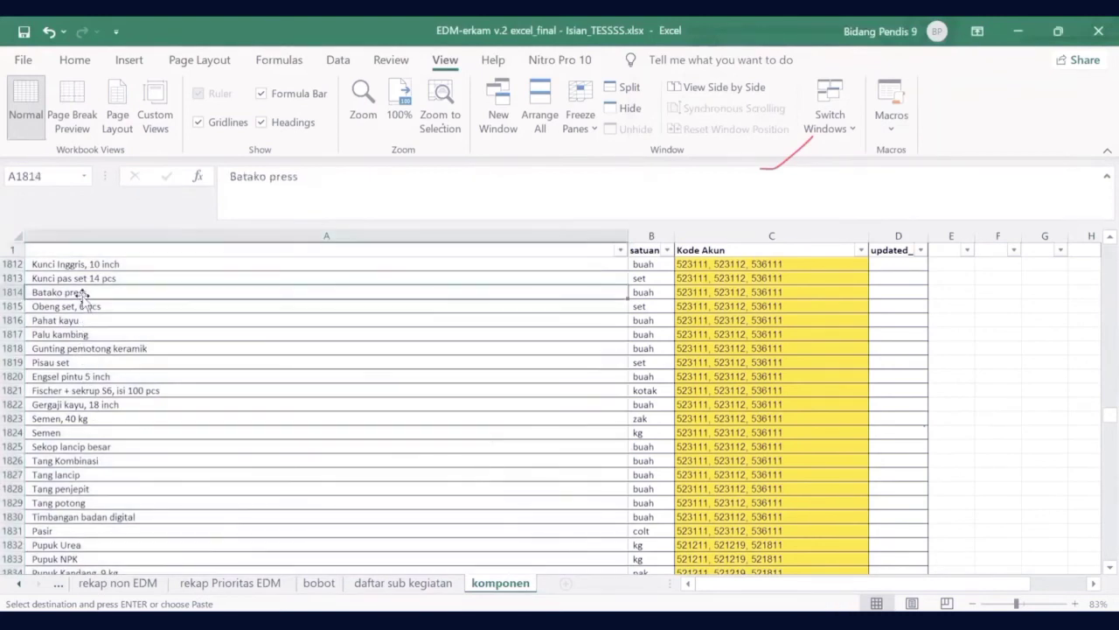
left_click(75, 529)
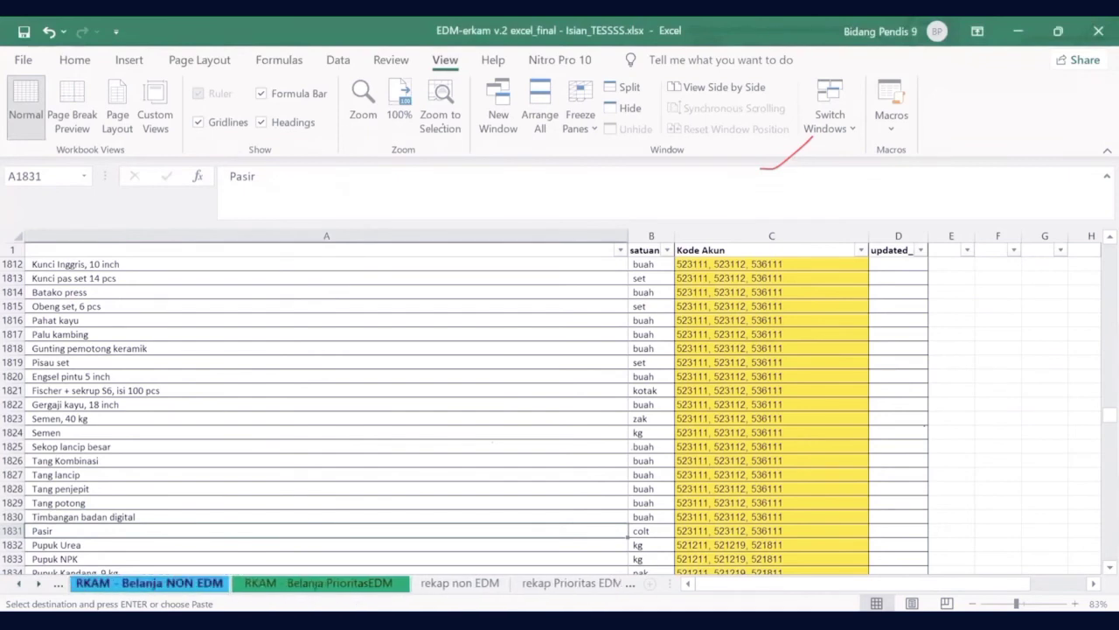
left_click(149, 582)
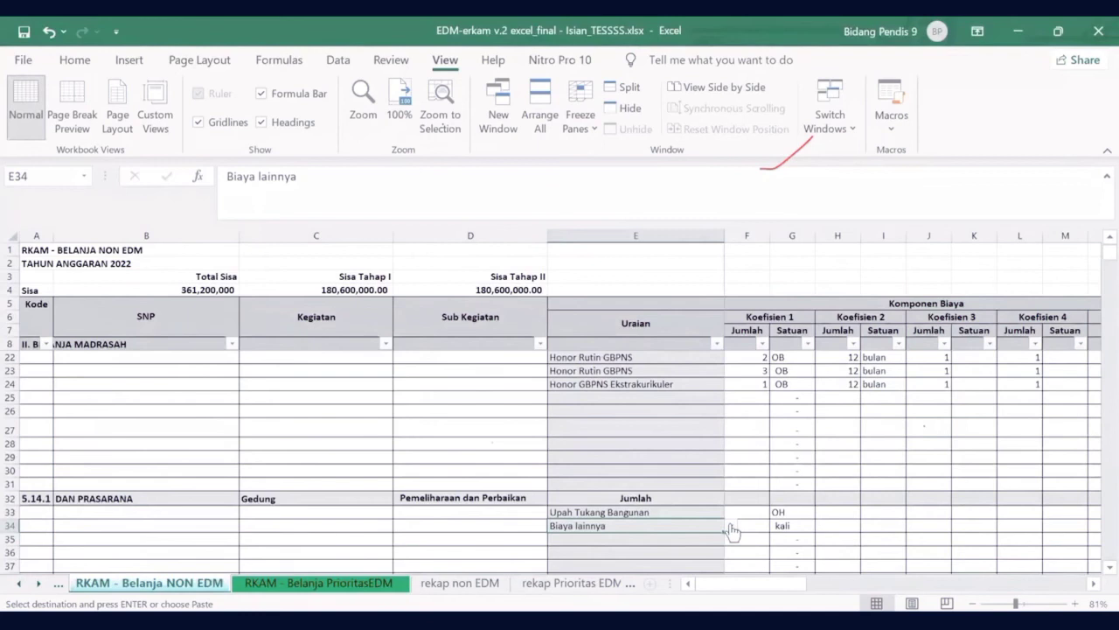
- Try to enter semen as the Uraian in E34 in place of Biaya lainnya
type("semen")
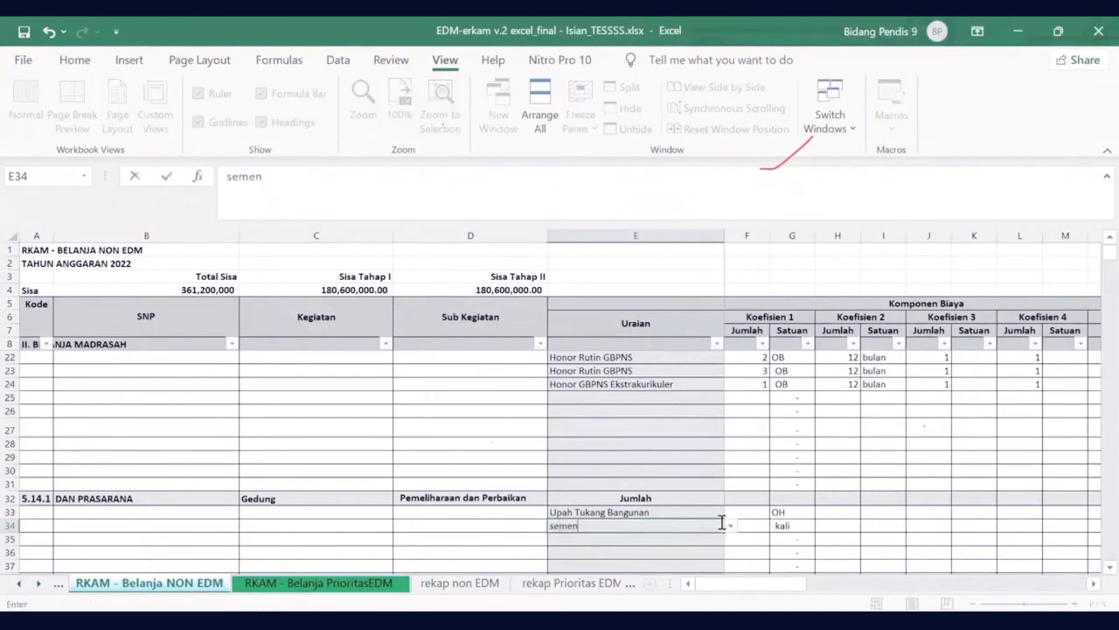
key("Return")
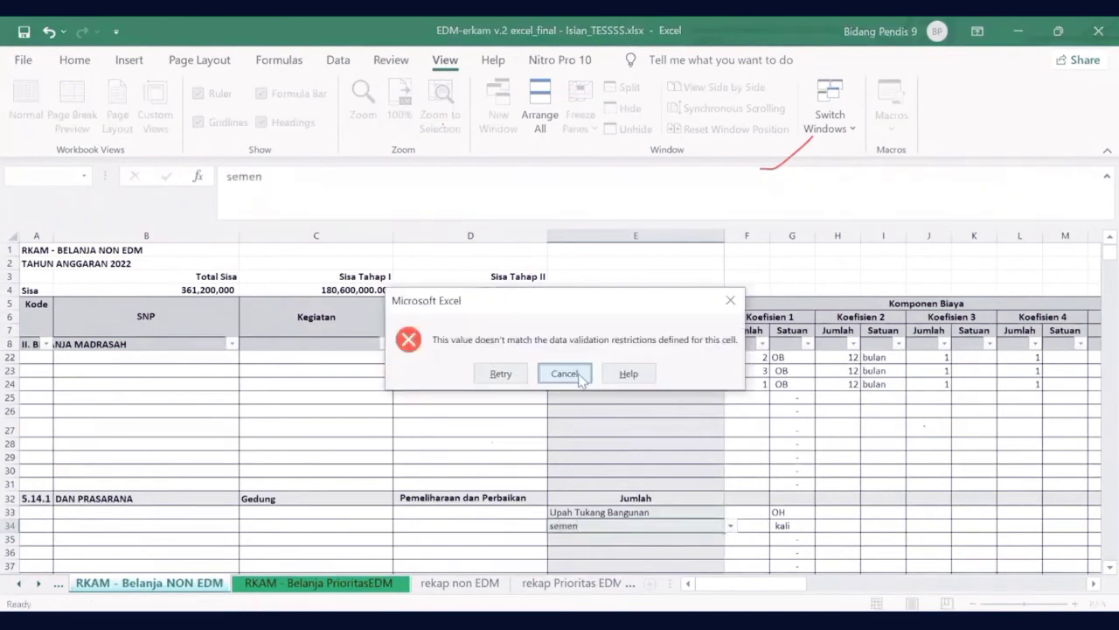
key("Escape")
left_click(730, 526)
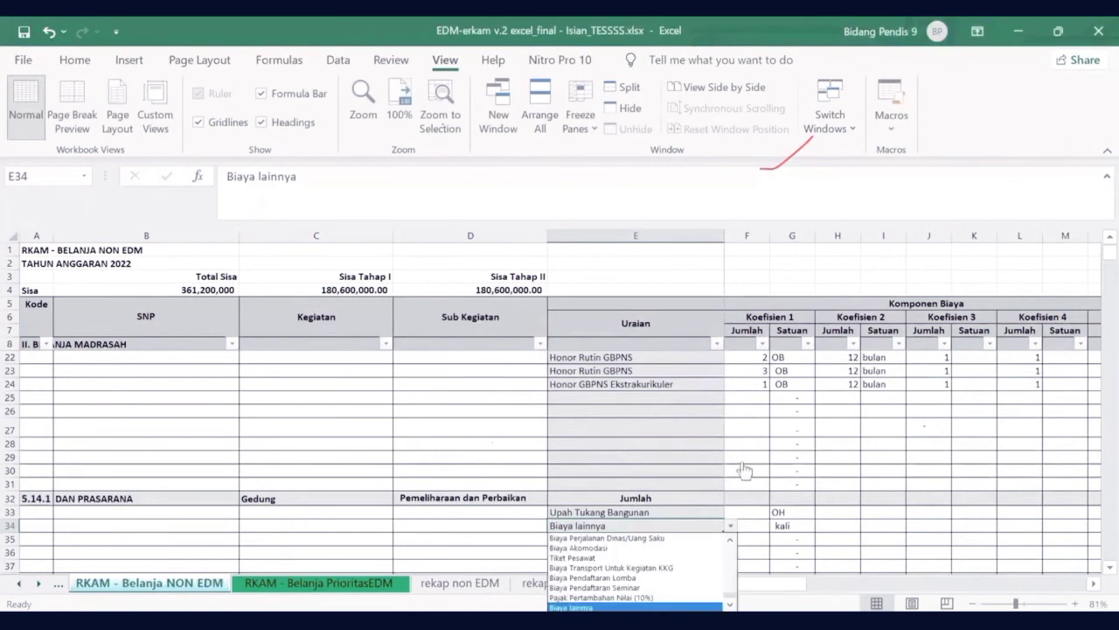
key("Escape")
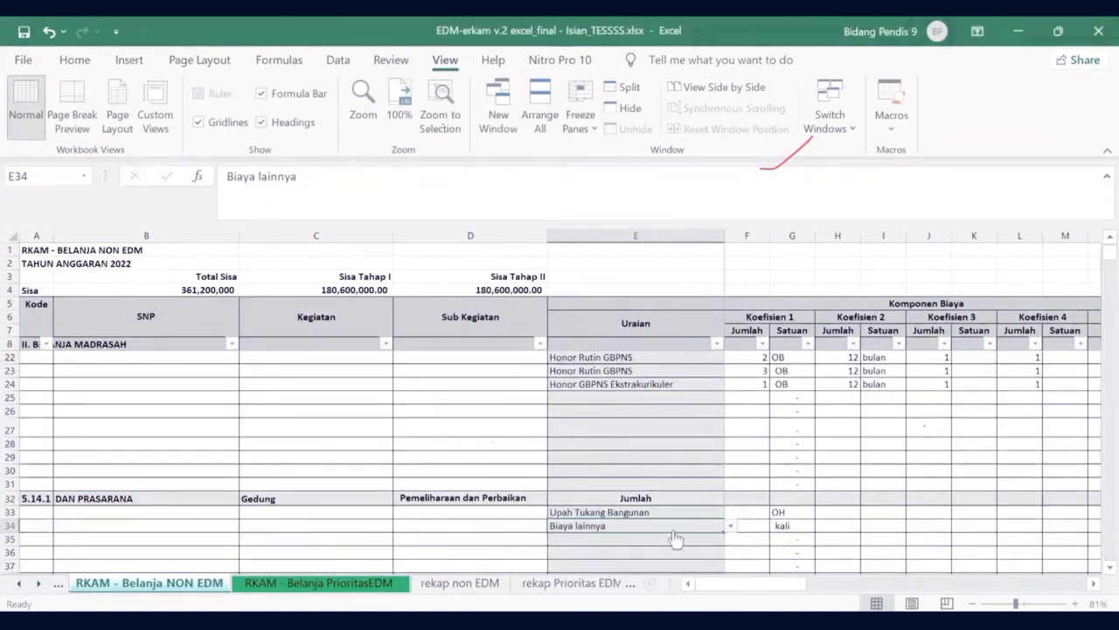
- Set the Jumlah of Koefisien 1, 2, 3 and 4 to 1 for Biaya lainnya in row 34
key("Right")
type("1")
key("Right")
key("Right")
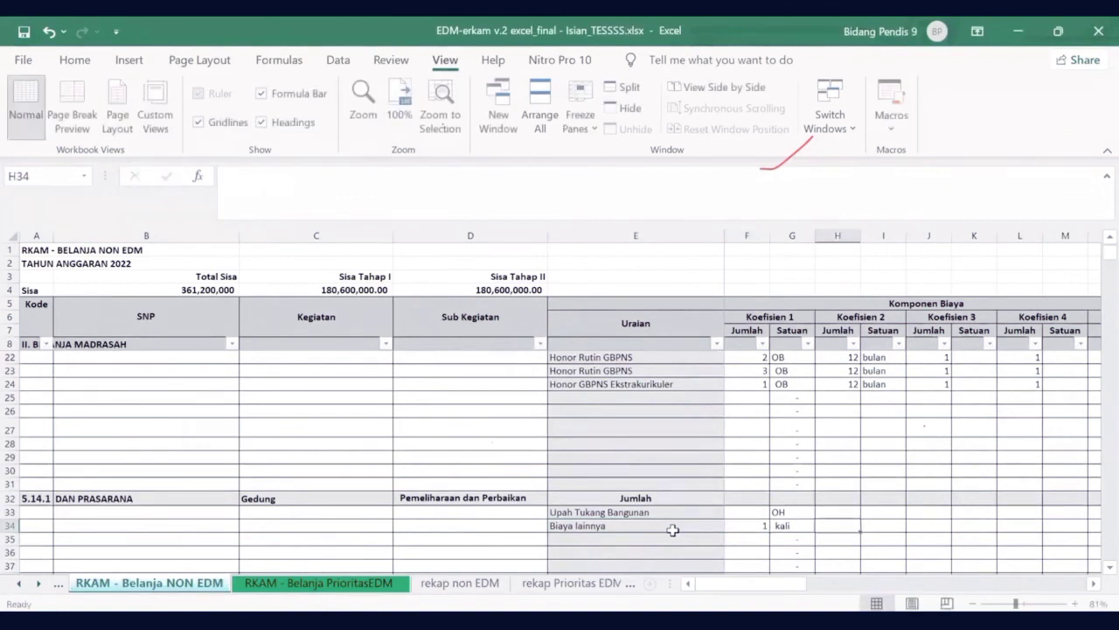
type("1")
key("Right")
key("Right")
type("1")
key("Right")
key("Right")
key("Right")
- Enter 100000 as the Harga Satuan of Biaya lainnya in N34
key("Right")
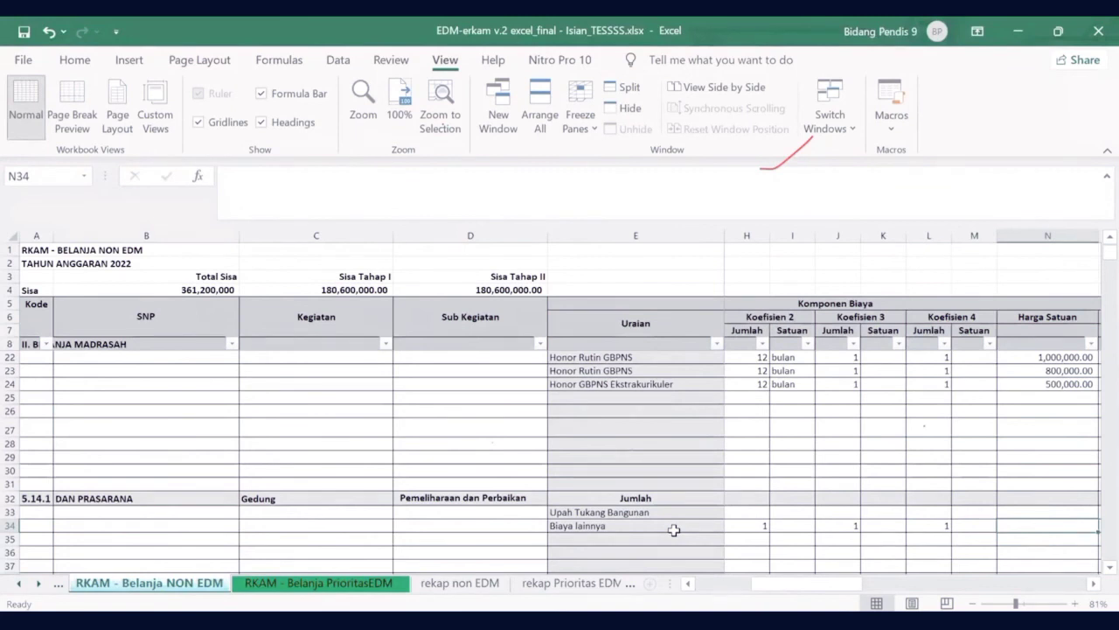
type("100000")
key("Right")
key("Right")
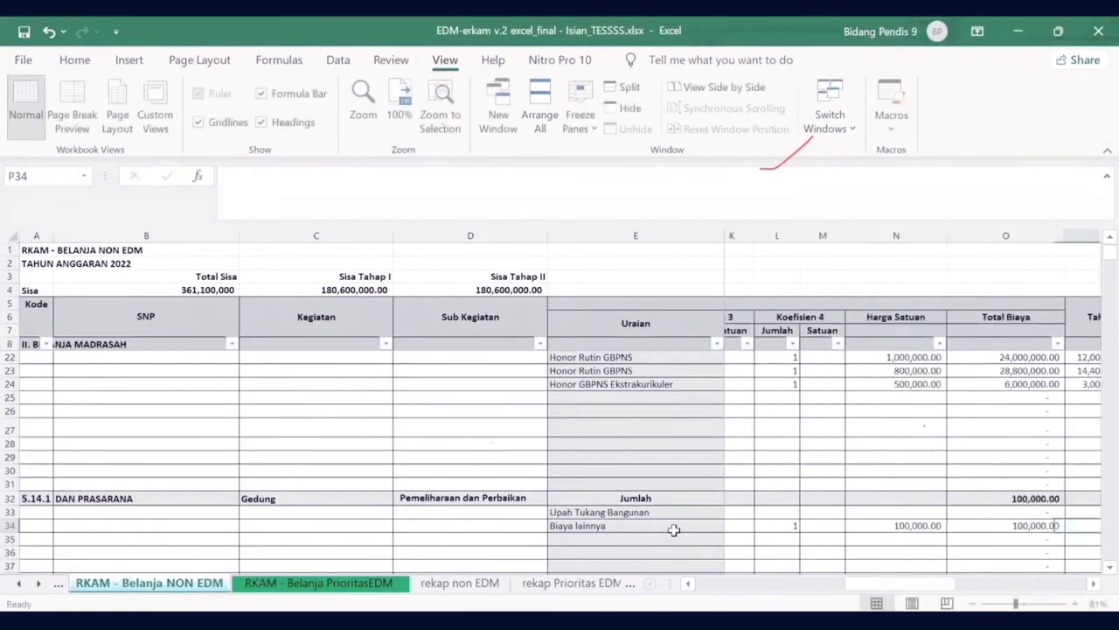
- Enter Paku Seng as the Keterangan of Biaya lainnya in R34
key("Right")
key("Right")
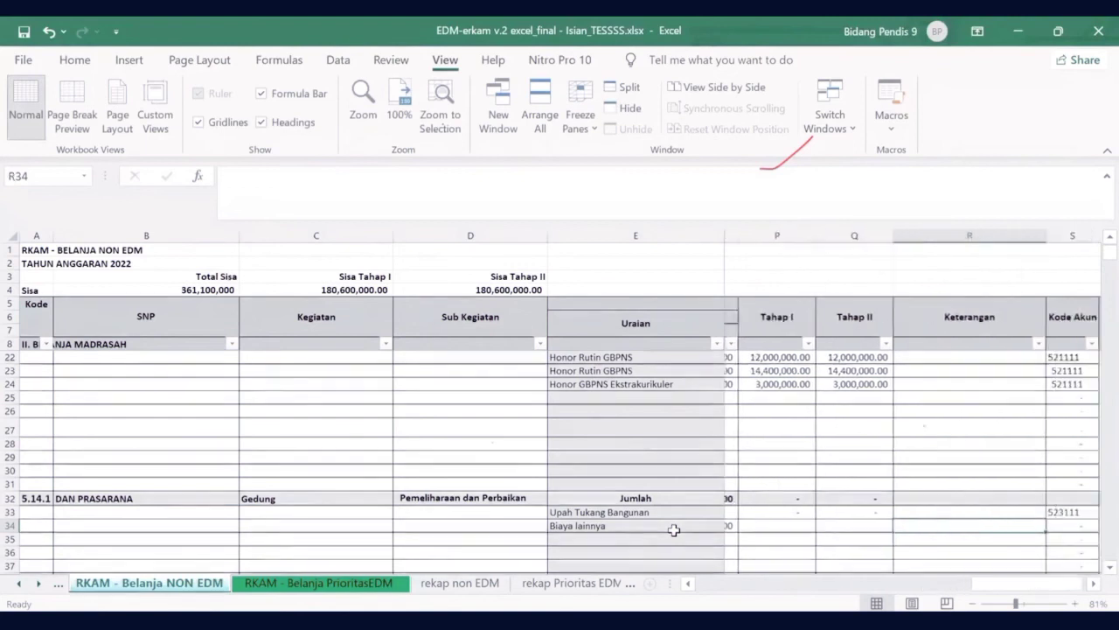
type("Paku")
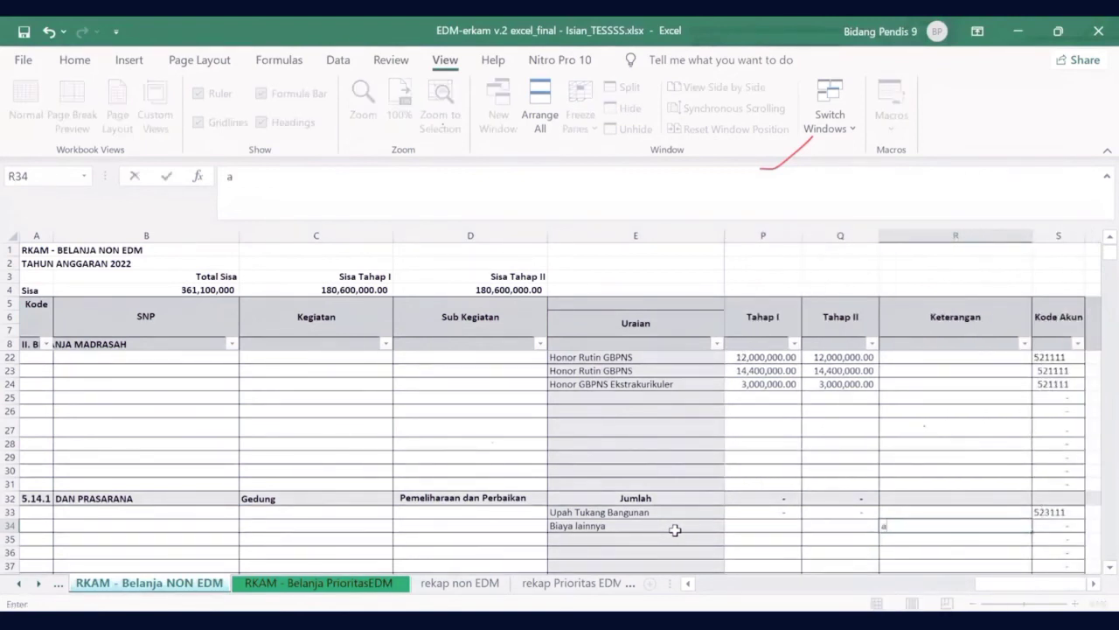
type(" Seg")
key("BackSpace")
type("ng")
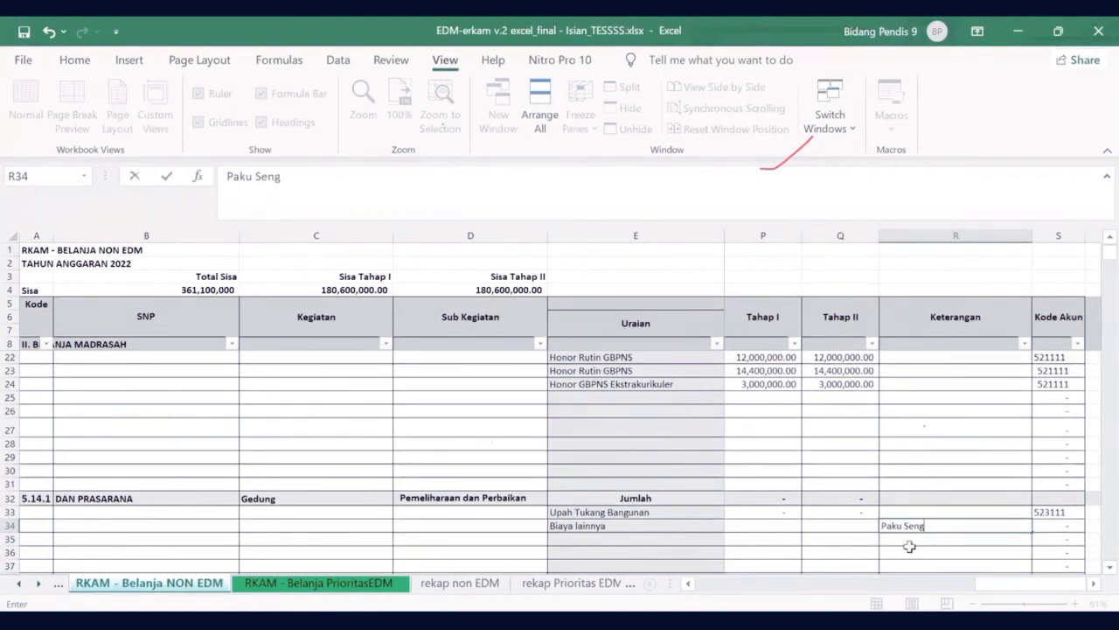
key("Return")
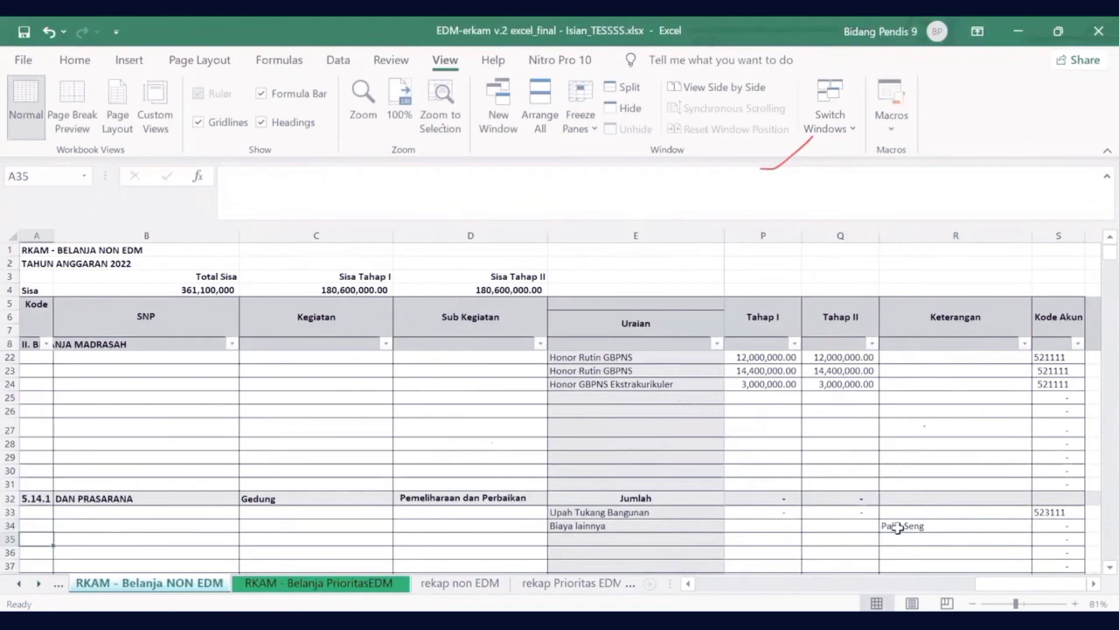
left_click(890, 527)
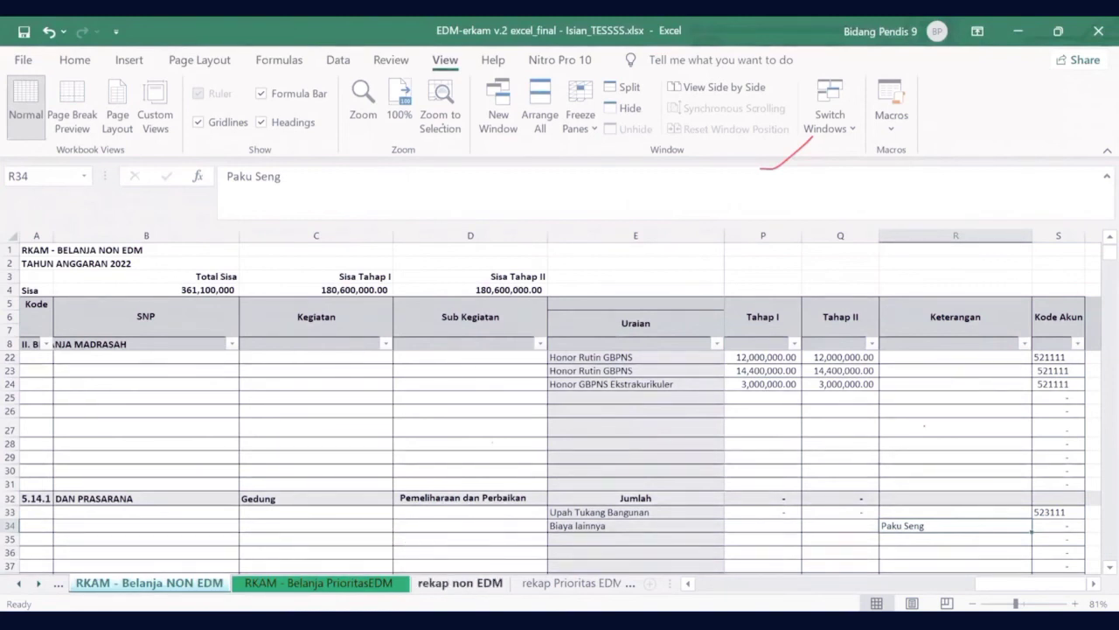
- Examine the spending totals of each education standard across the rekap non EDM sheet
left_click(460, 583)
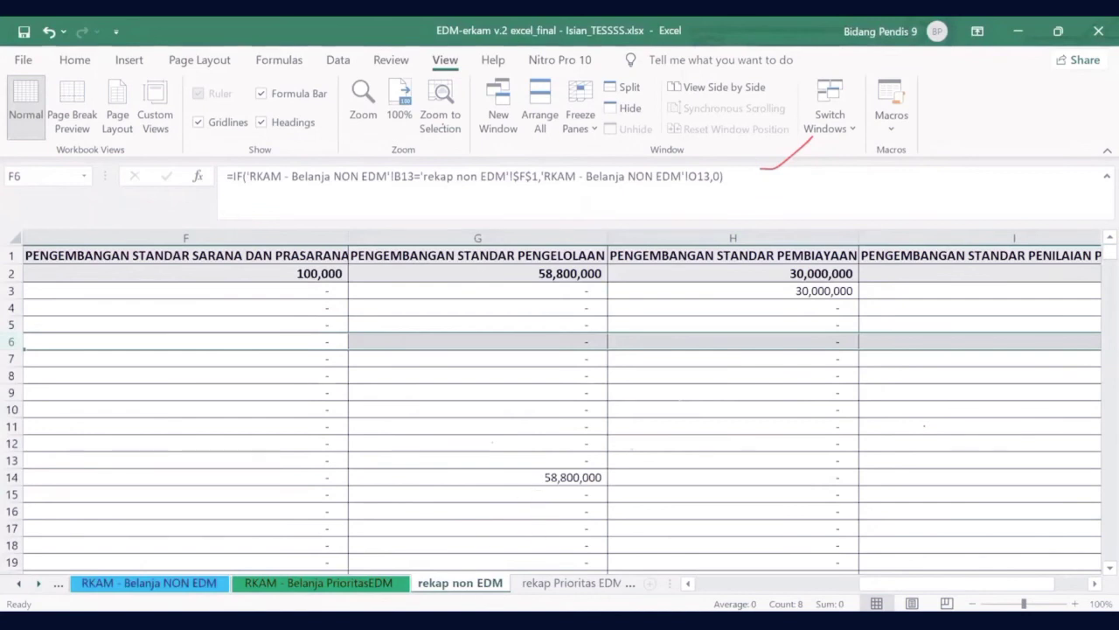
key("ctrl+Home")
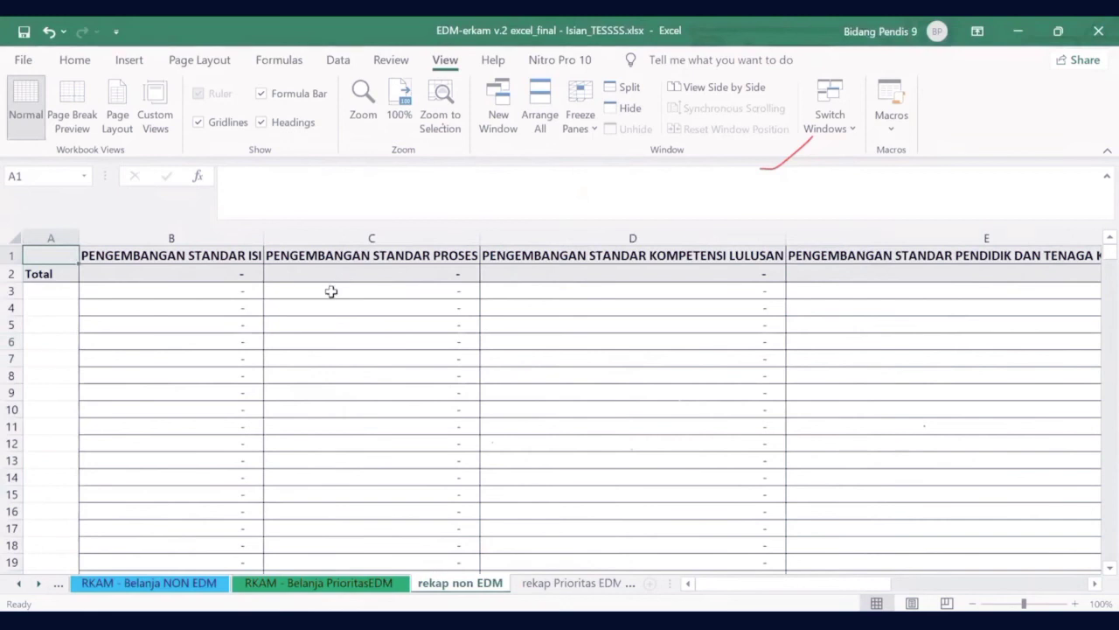
left_click(331, 292)
key("Right")
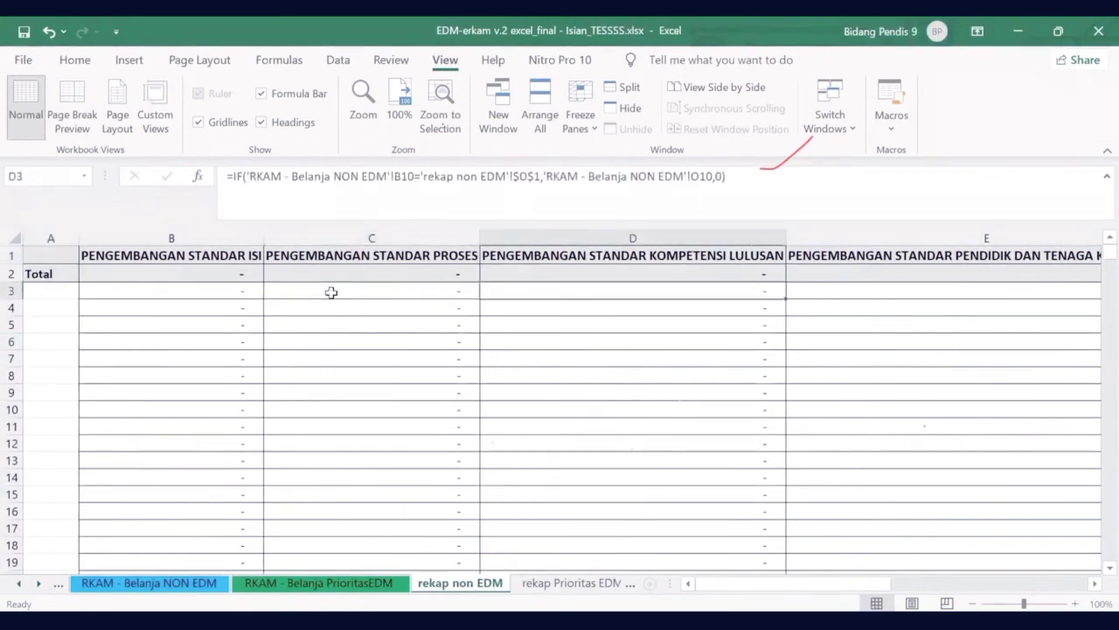
key("Right")
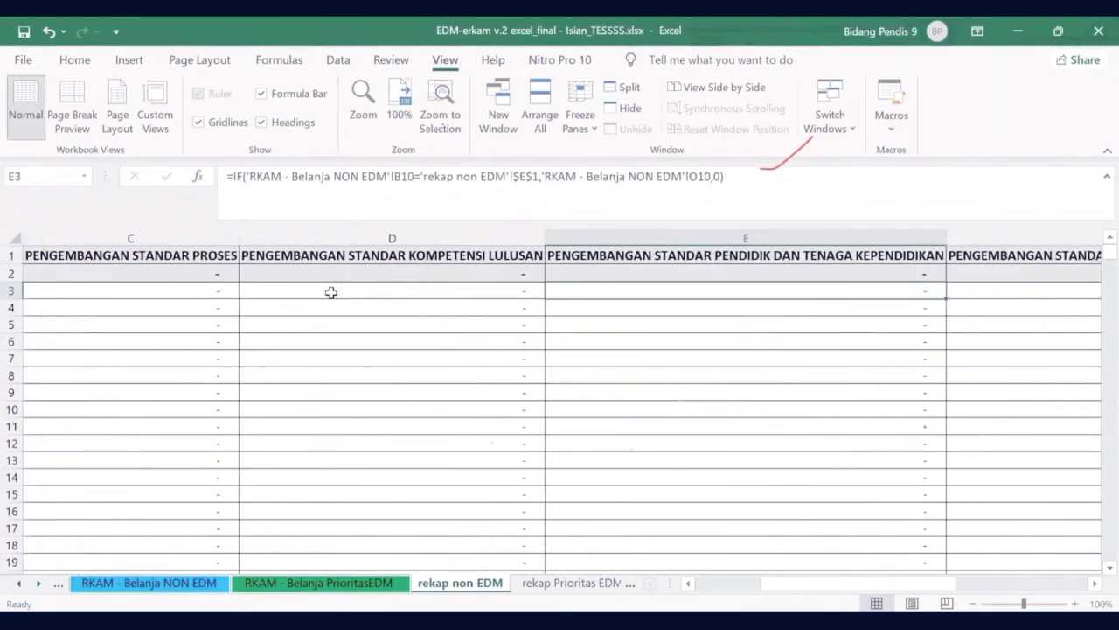
key("Right")
key("Right")
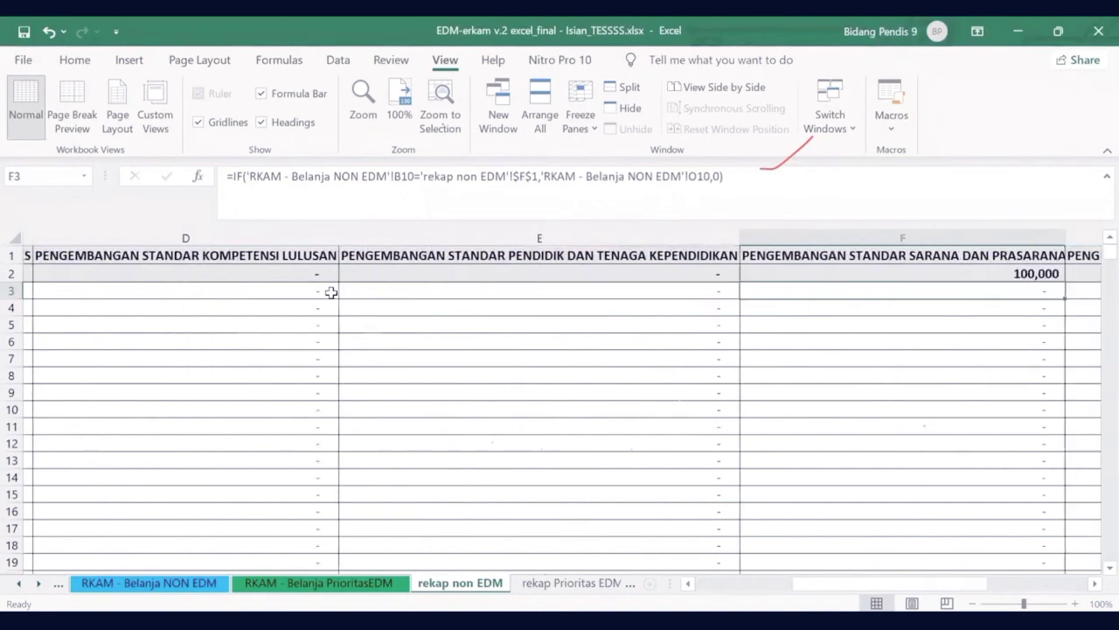
key("Left")
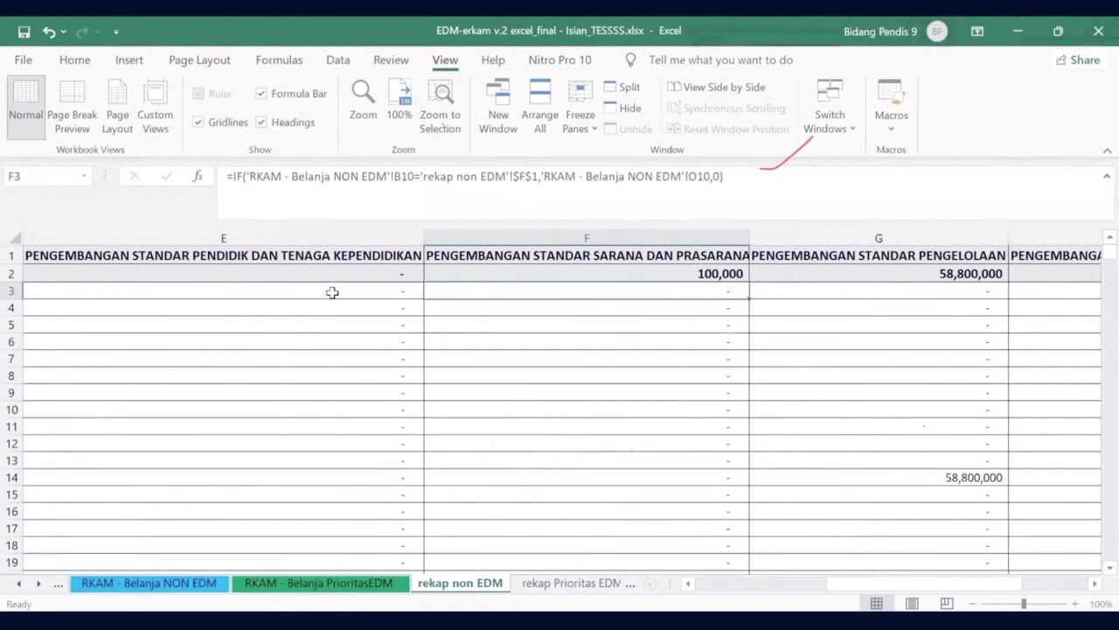
key("Right")
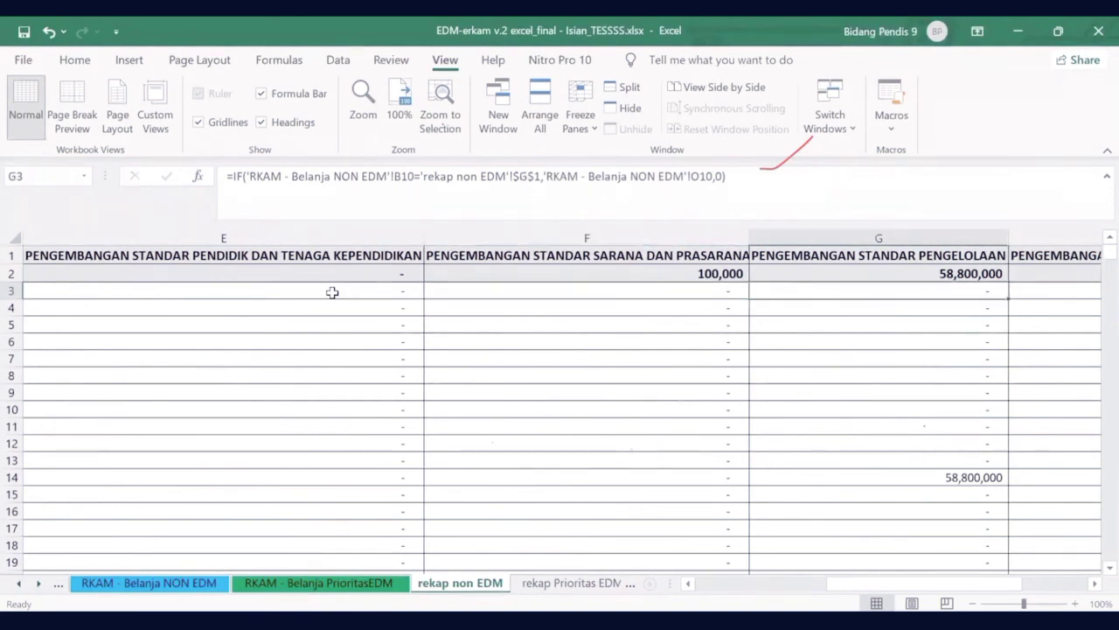
key("Right")
key("Left")
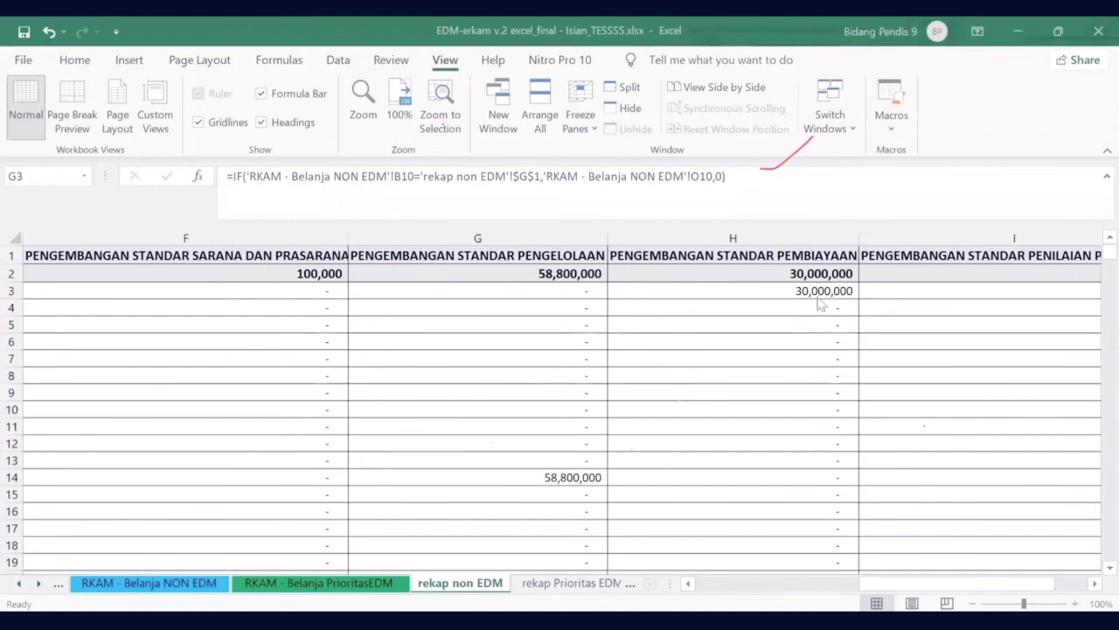
key("Right")
key("Right")
key("Right")
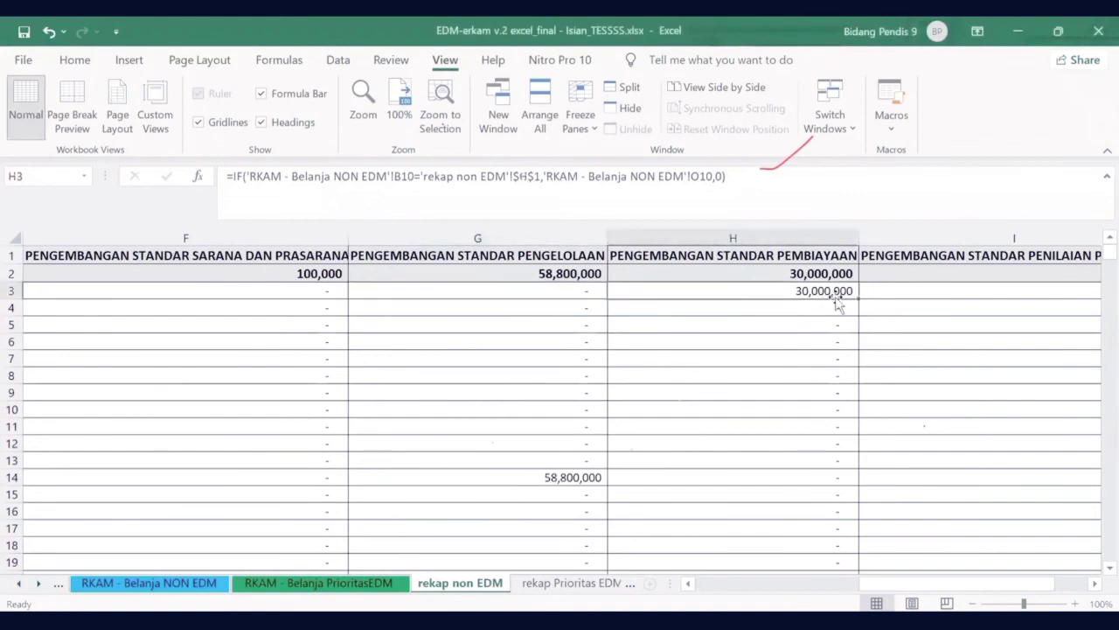
key("Left")
key("Left")
key("Left")
key("Left")
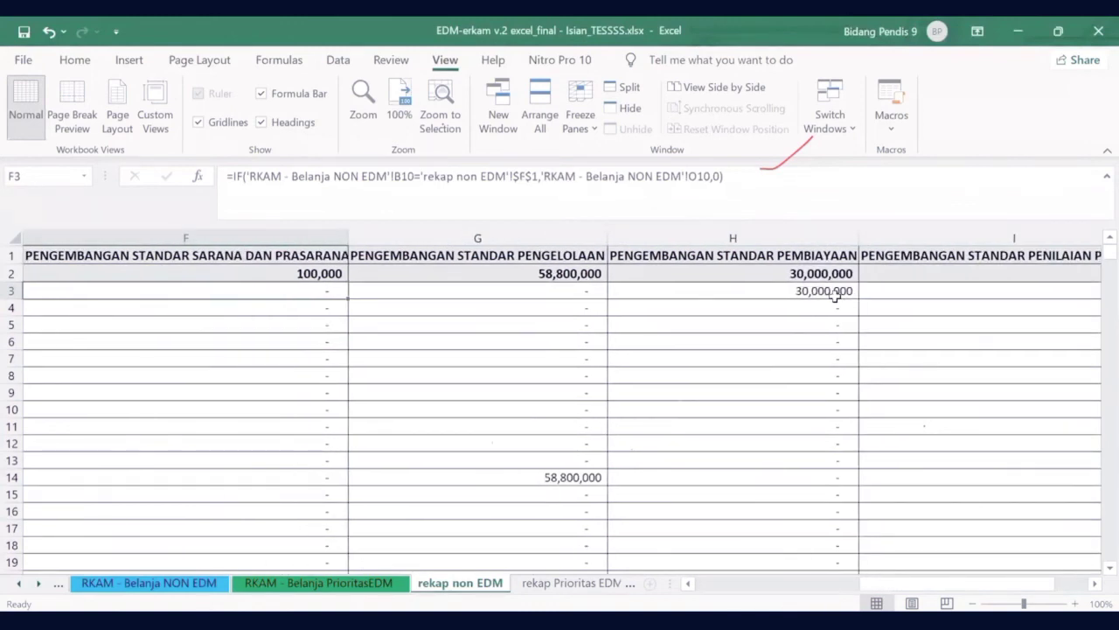
key("Left")
key("Left")
key("Left")
key("Left")
key("Left")
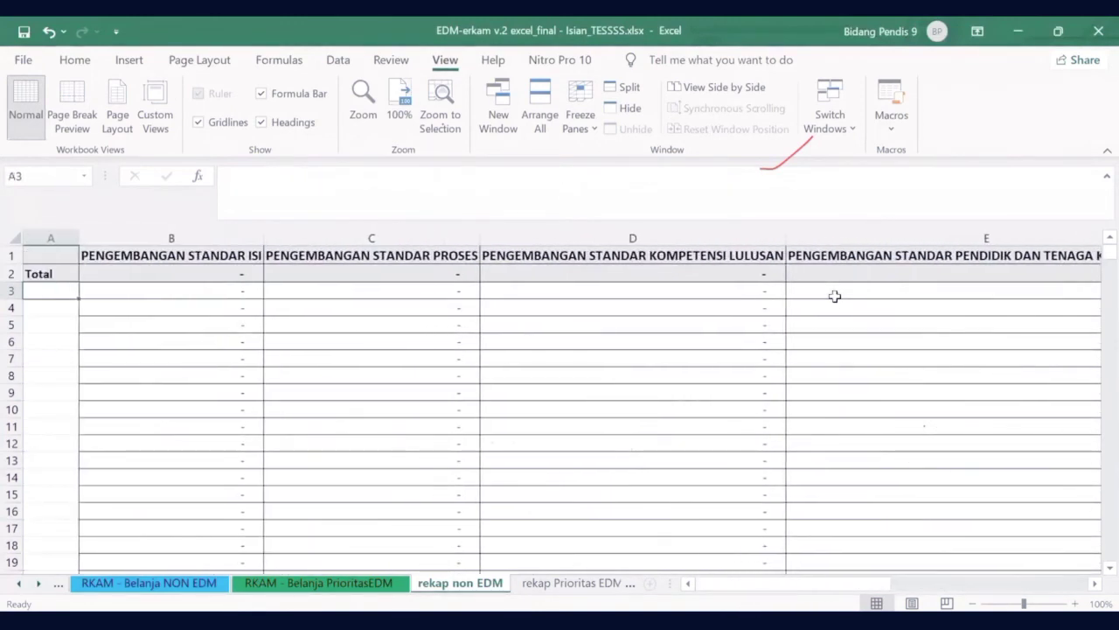
- Return to RKAM - Belanja NON EDM and review the Jumlah row of sub-activity 5.14.1 across its cost, Tahap and account columns
left_click(149, 582)
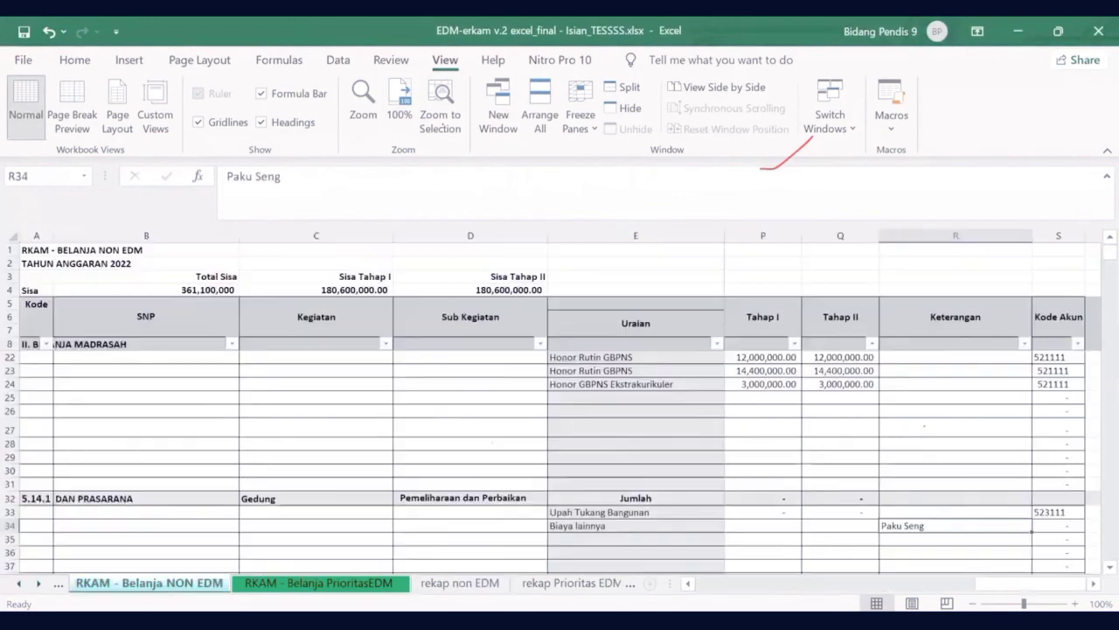
left_click(631, 399)
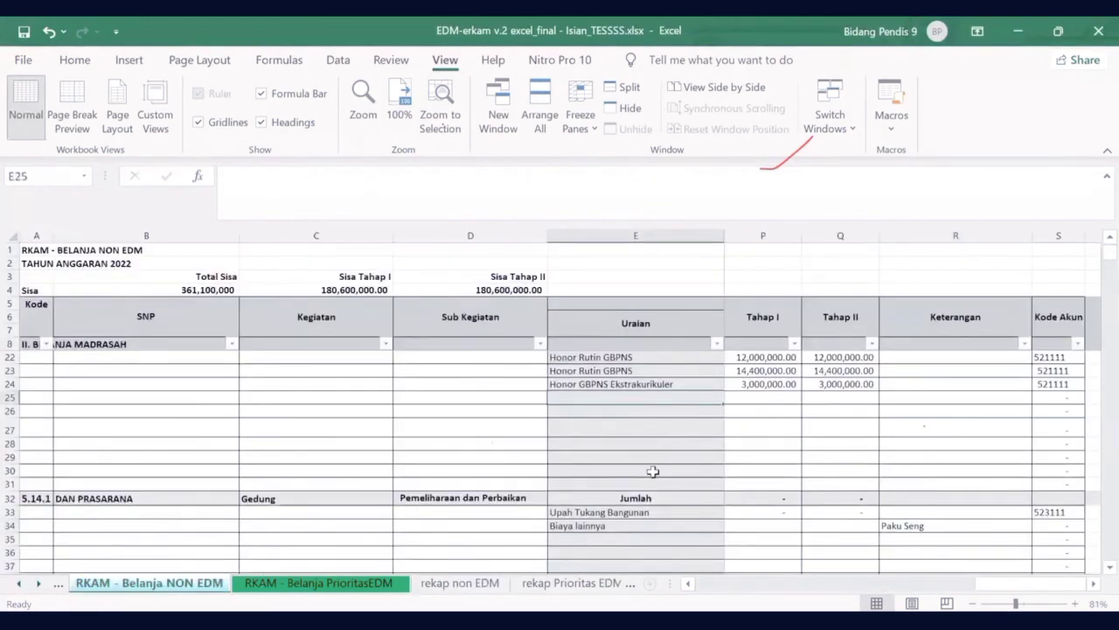
left_click(640, 497)
key("Right")
key("Right")
key("Right")
key("Right")
key("Right")
key("Right")
key("Right")
key("Right")
key("Right")
key("Right")
key("Right")
key("Right")
key("Right")
key("Right")
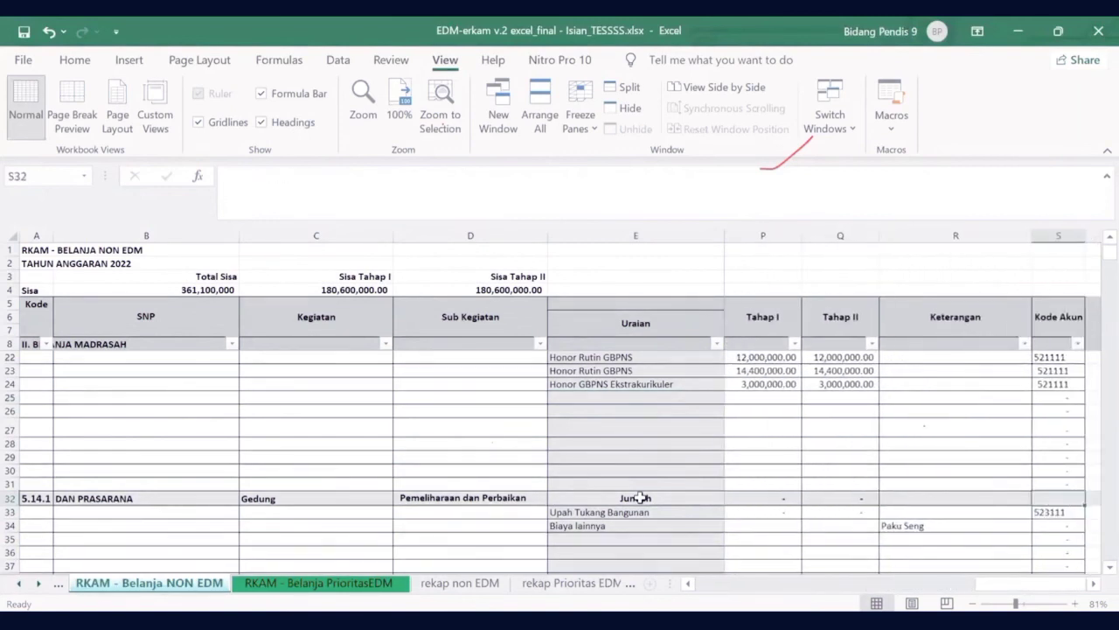
key("Left")
key("Left")
key("Left")
key("Left")
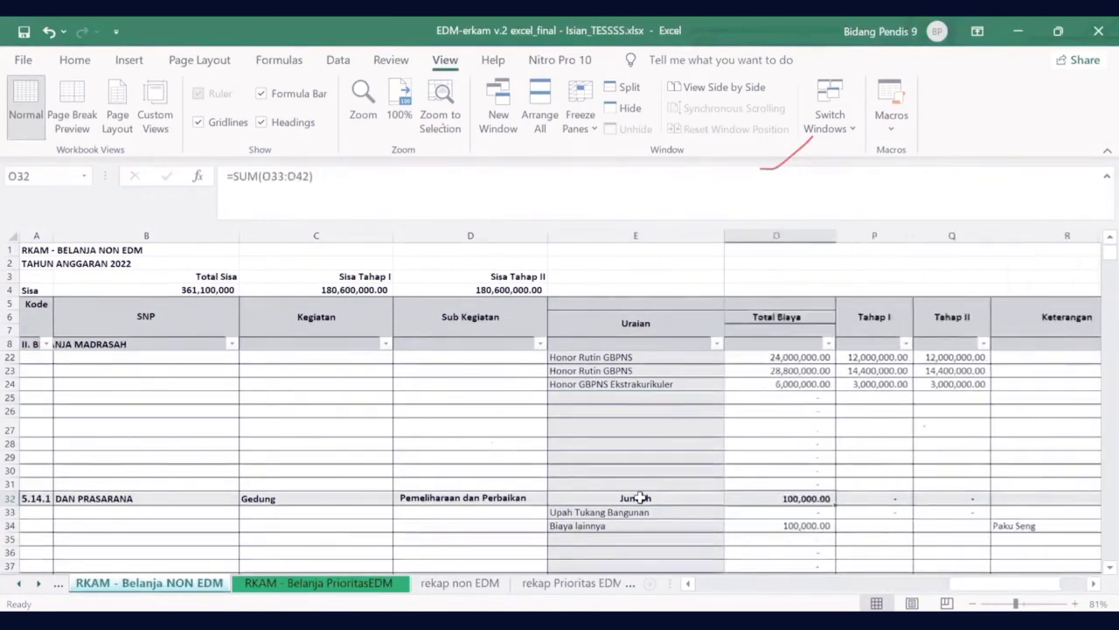
key("Left")
key("Left")
key("Left")
key("Left")
key("Left")
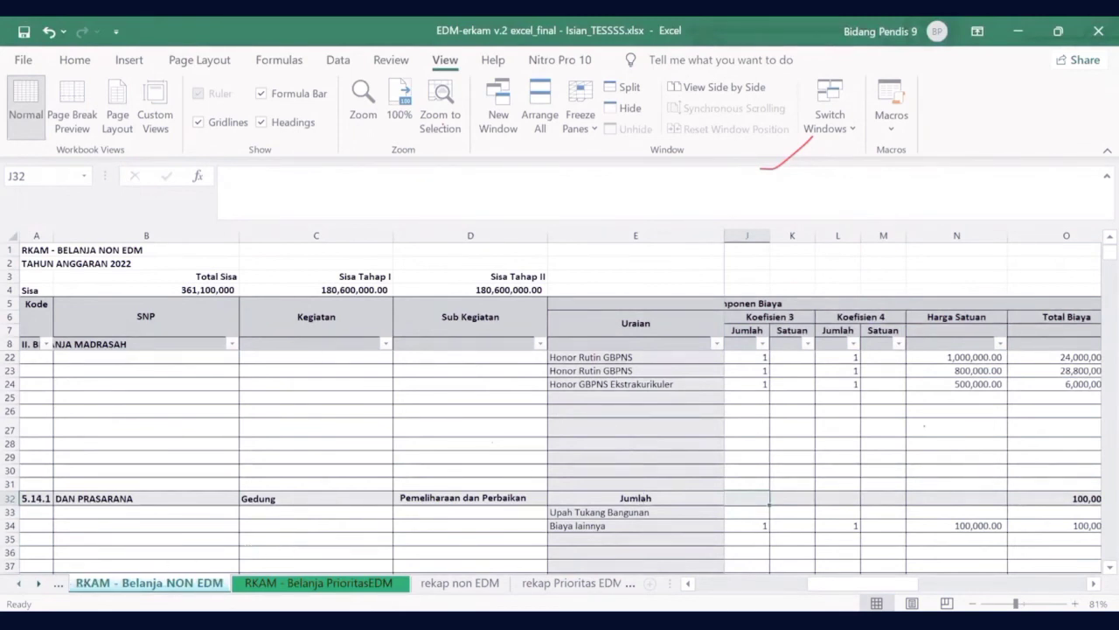
- Open the APBM sheet and check the total Belanja in D5 and the remaining balance formula in E5
left_click(19, 582)
left_click(19, 582)
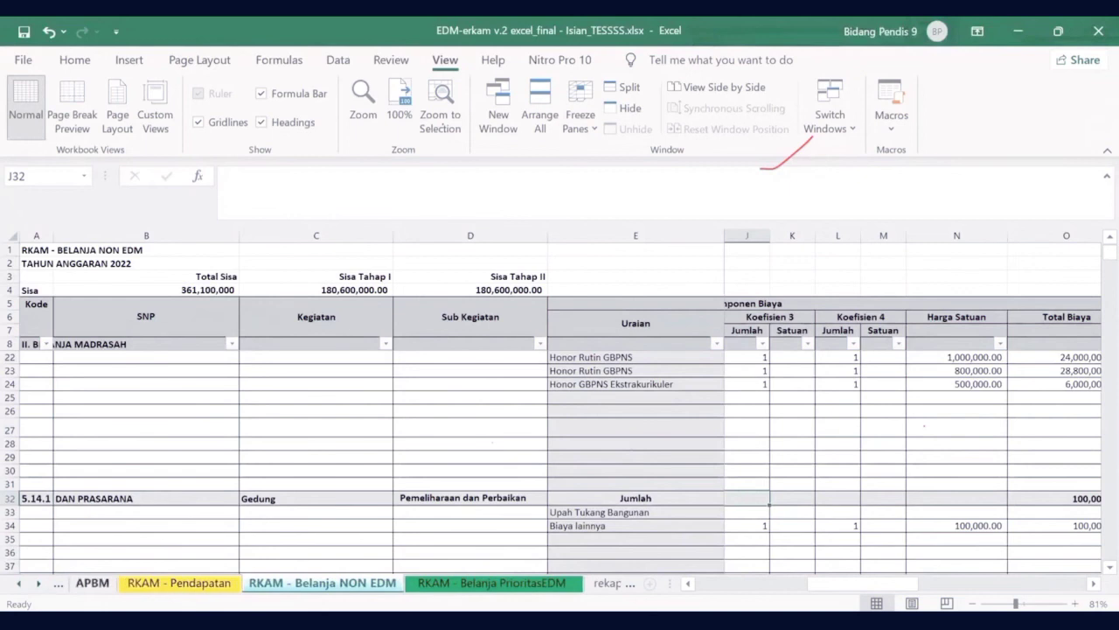
left_click(91, 582)
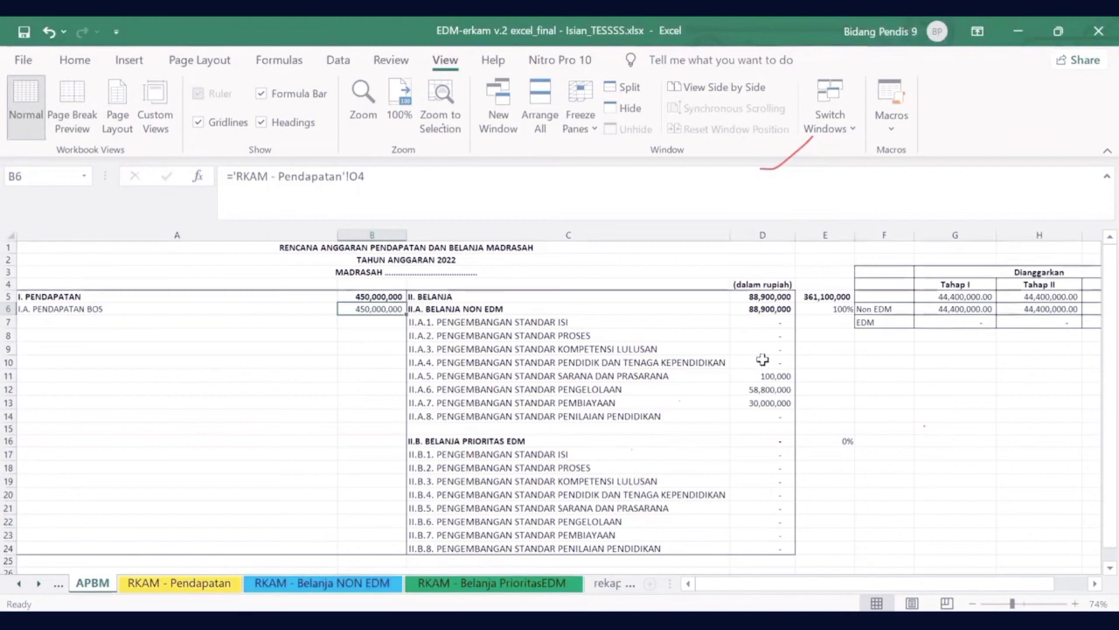
left_click(773, 297)
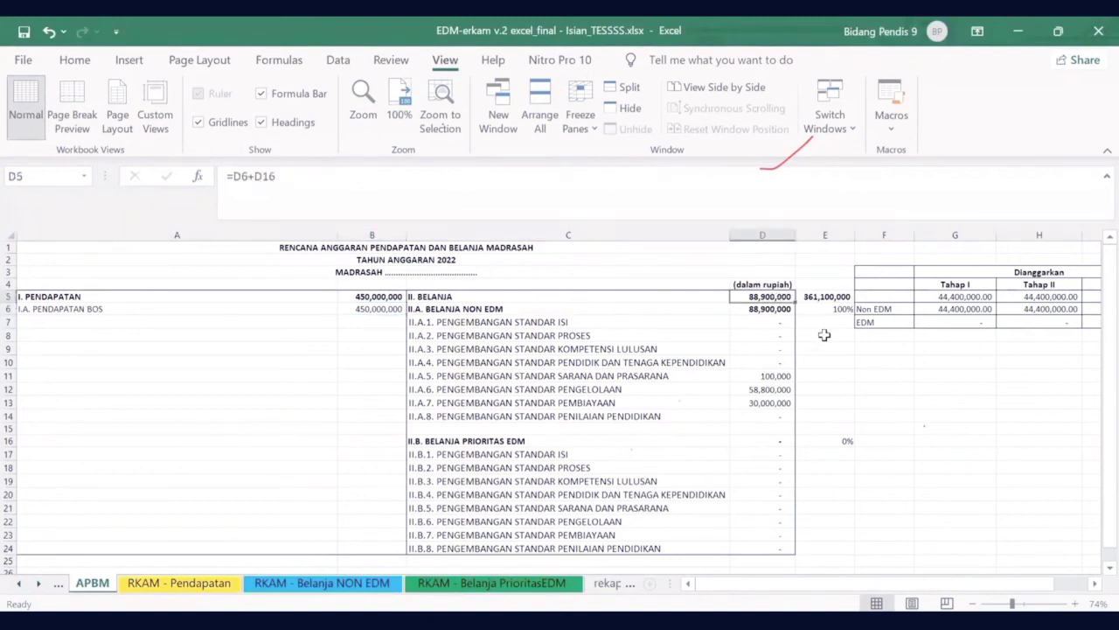
left_click(824, 298)
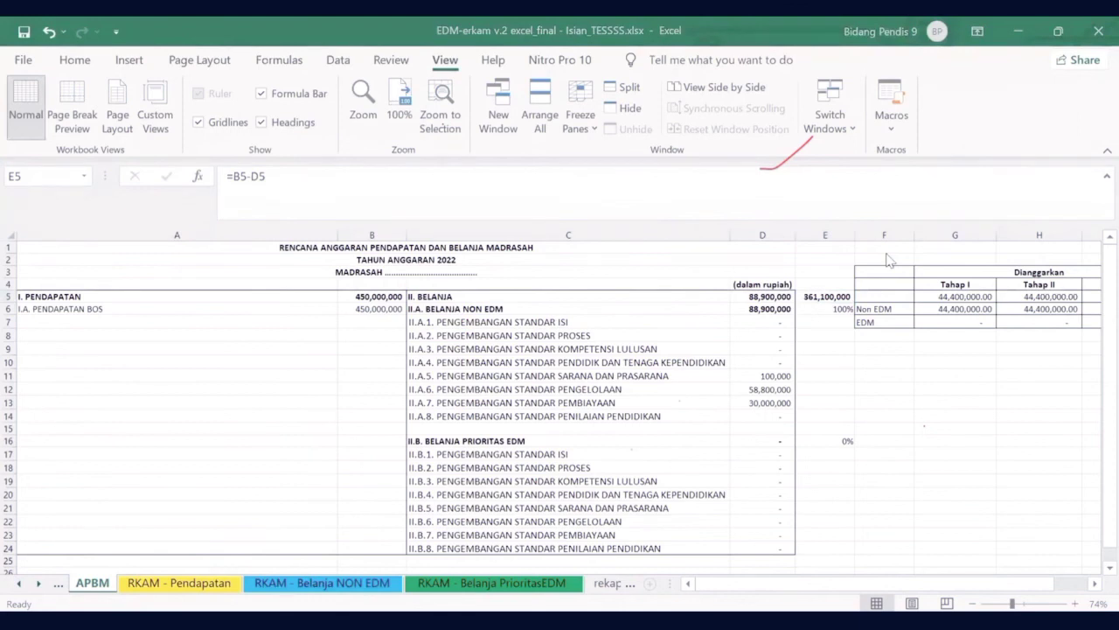
left_click(818, 300)
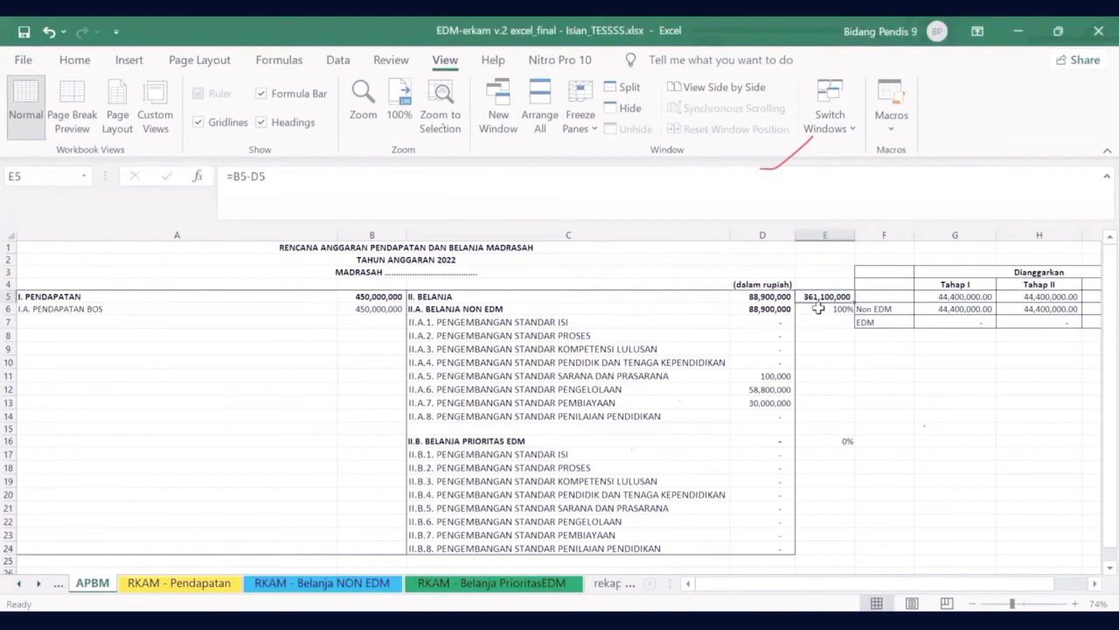